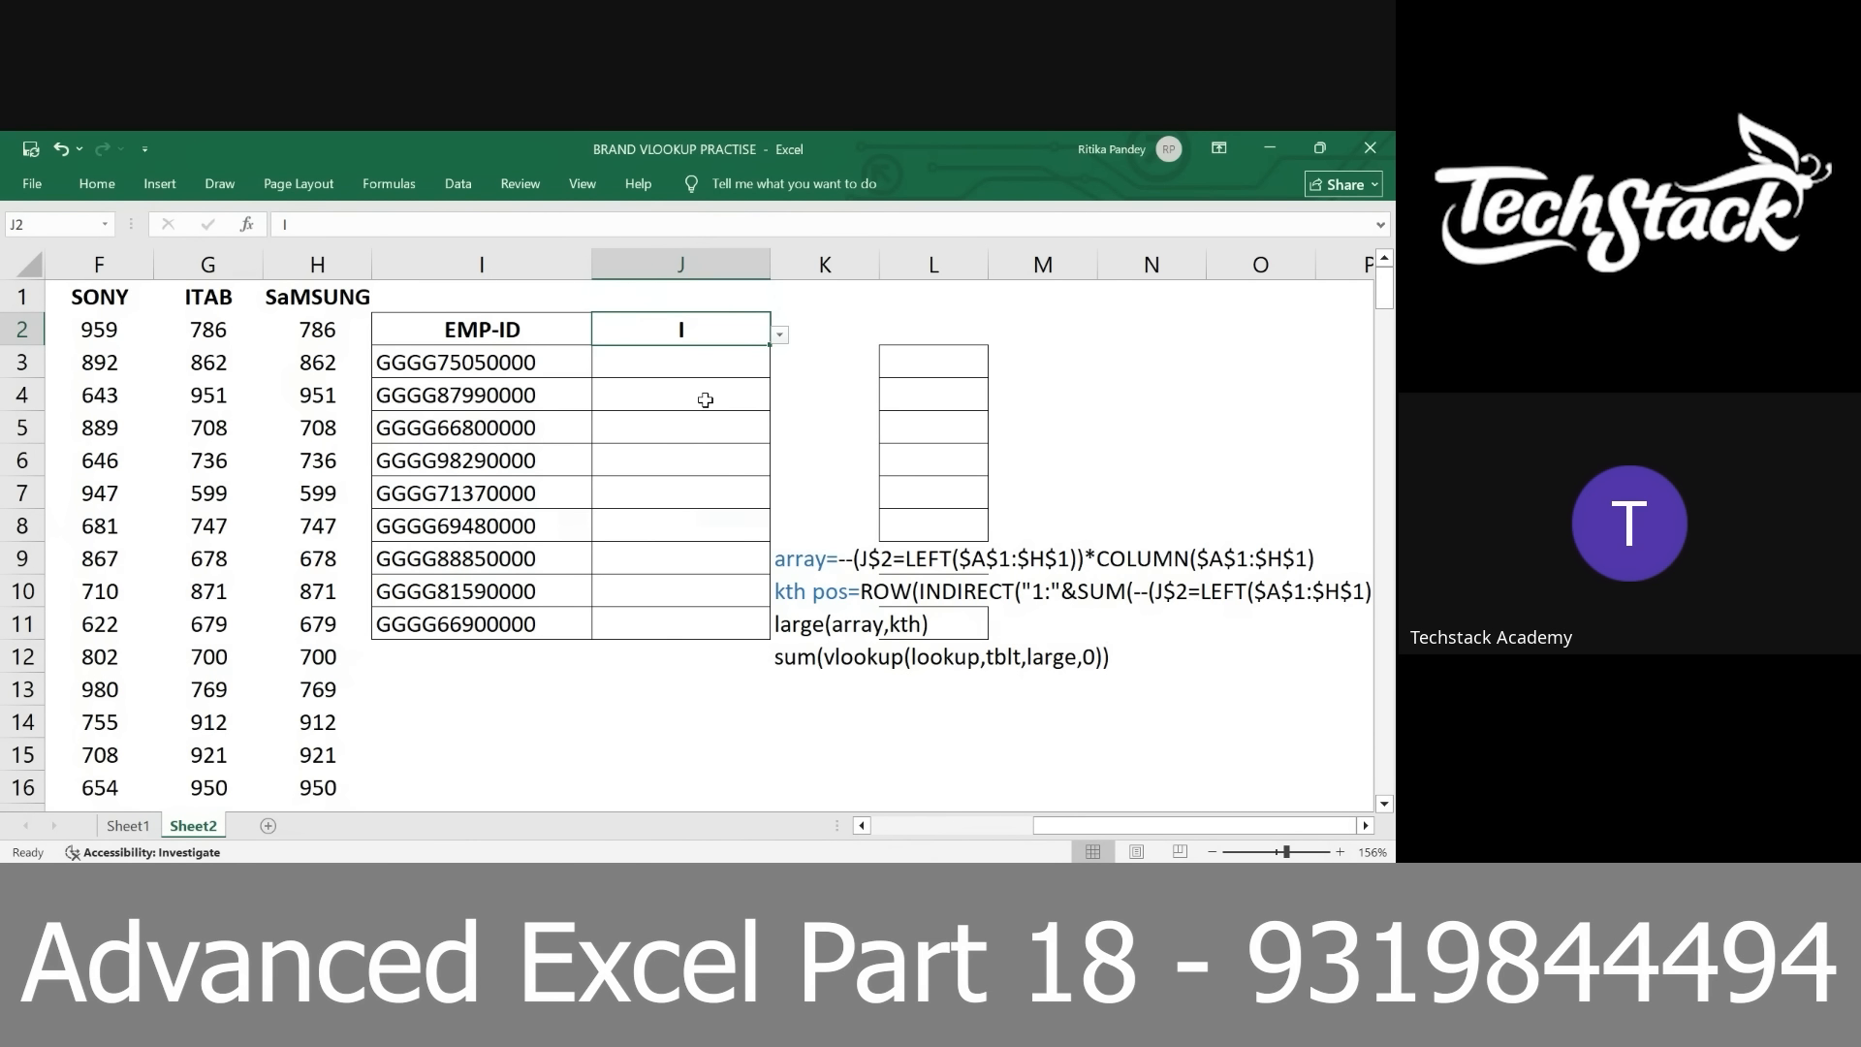
In cell J3, begin a formula comparing $J$2 with the first letters of the headers: =$J$2=left($A$1:$H$1)
left_click(747, 358)
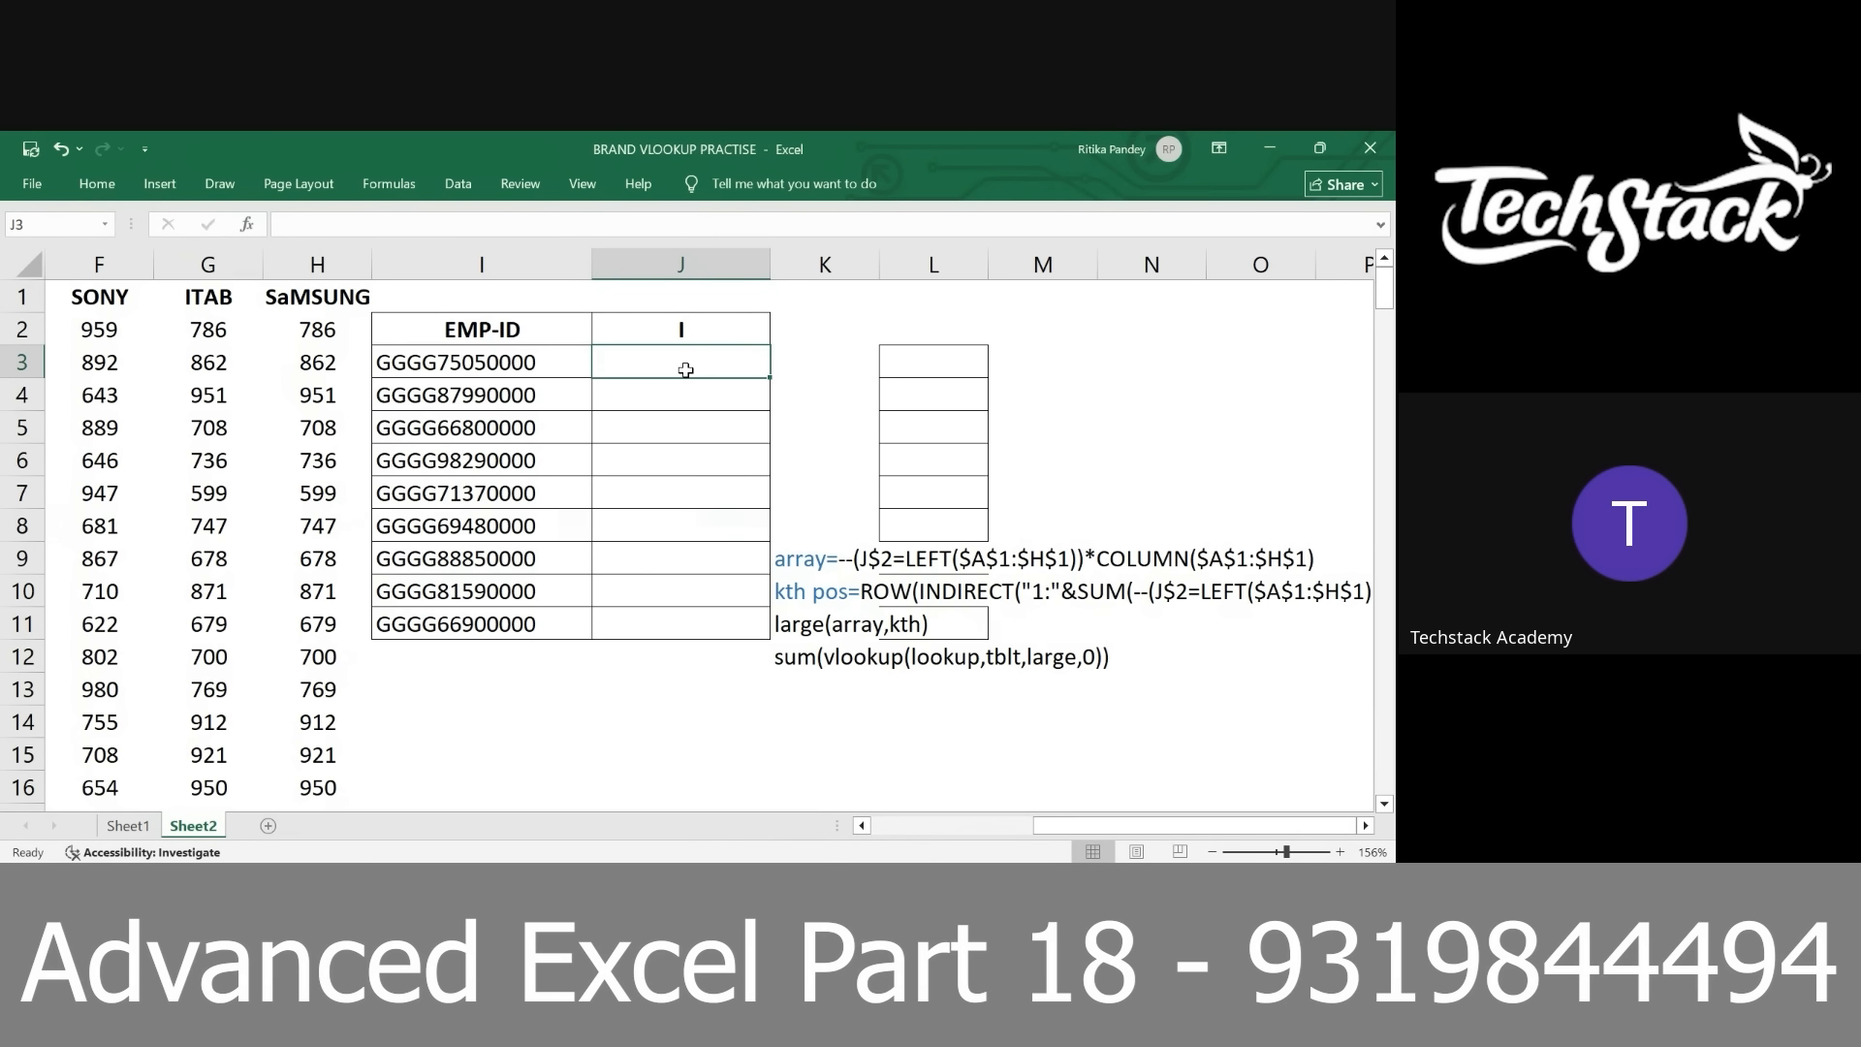
type("=")
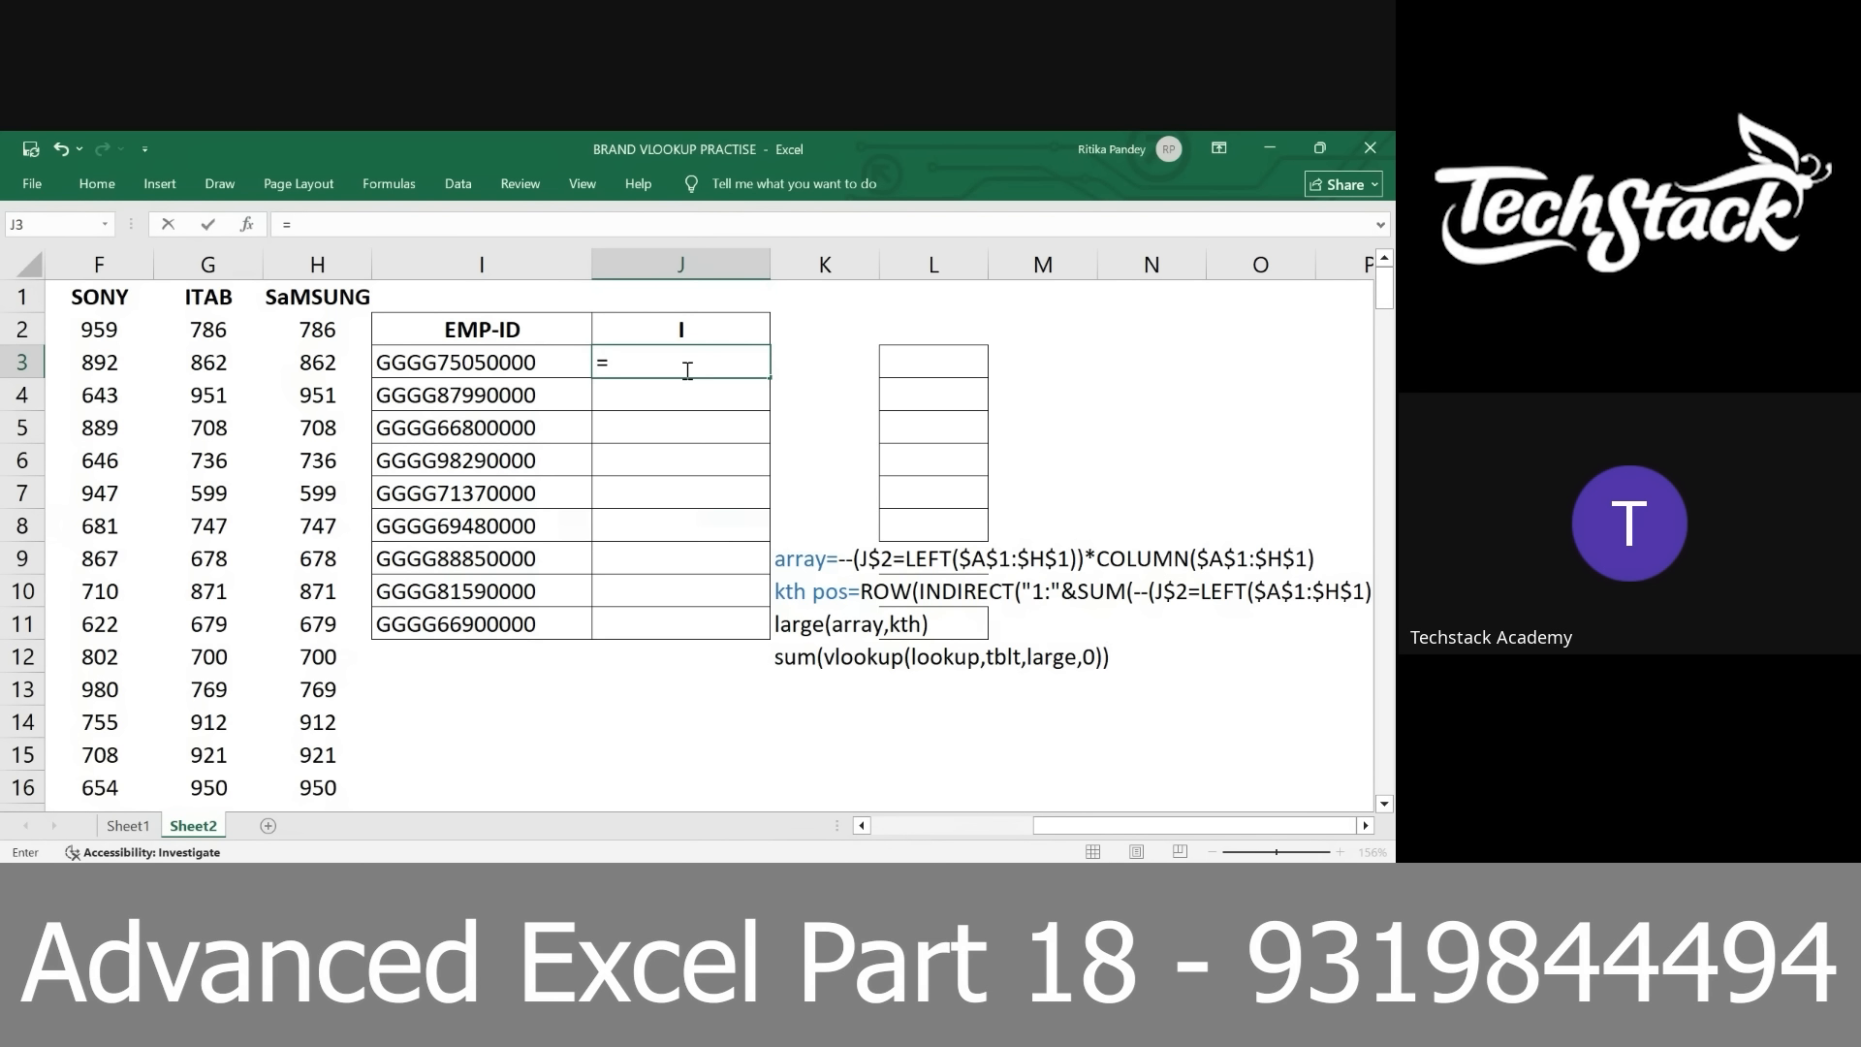
key("Up")
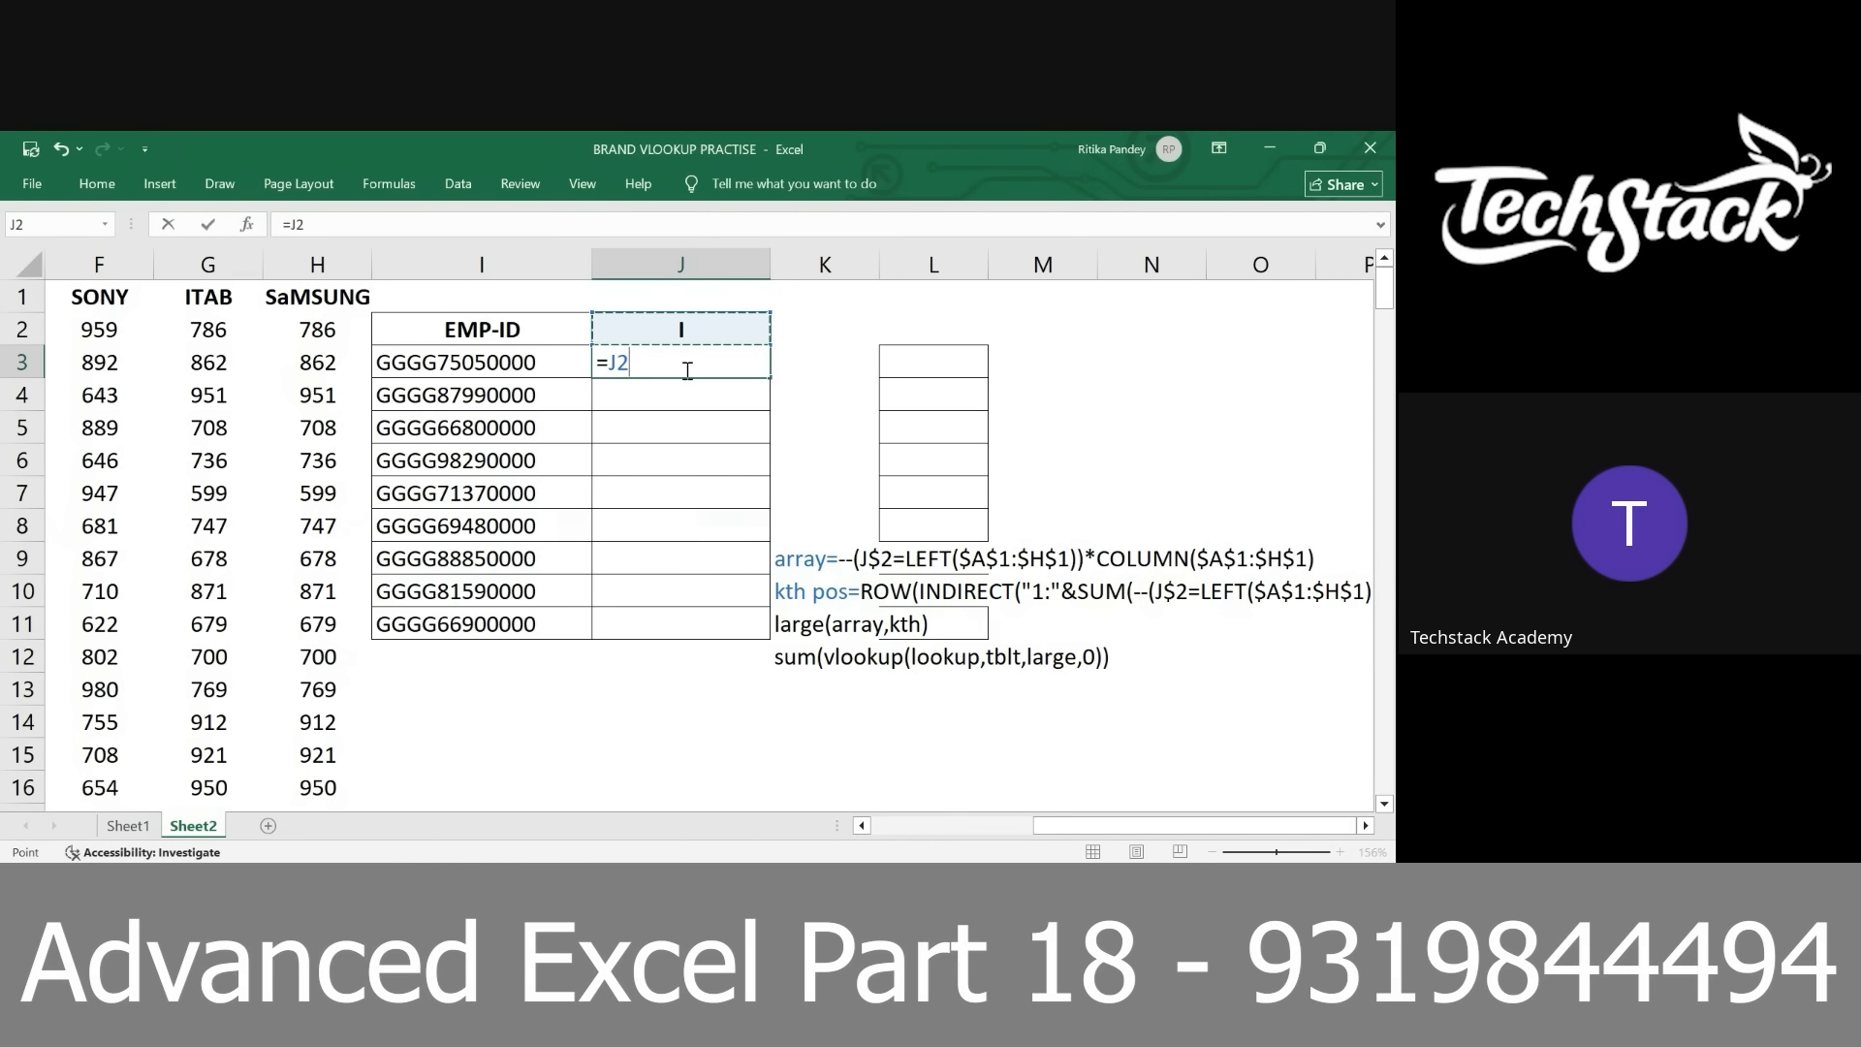
key("F4")
type("=left")
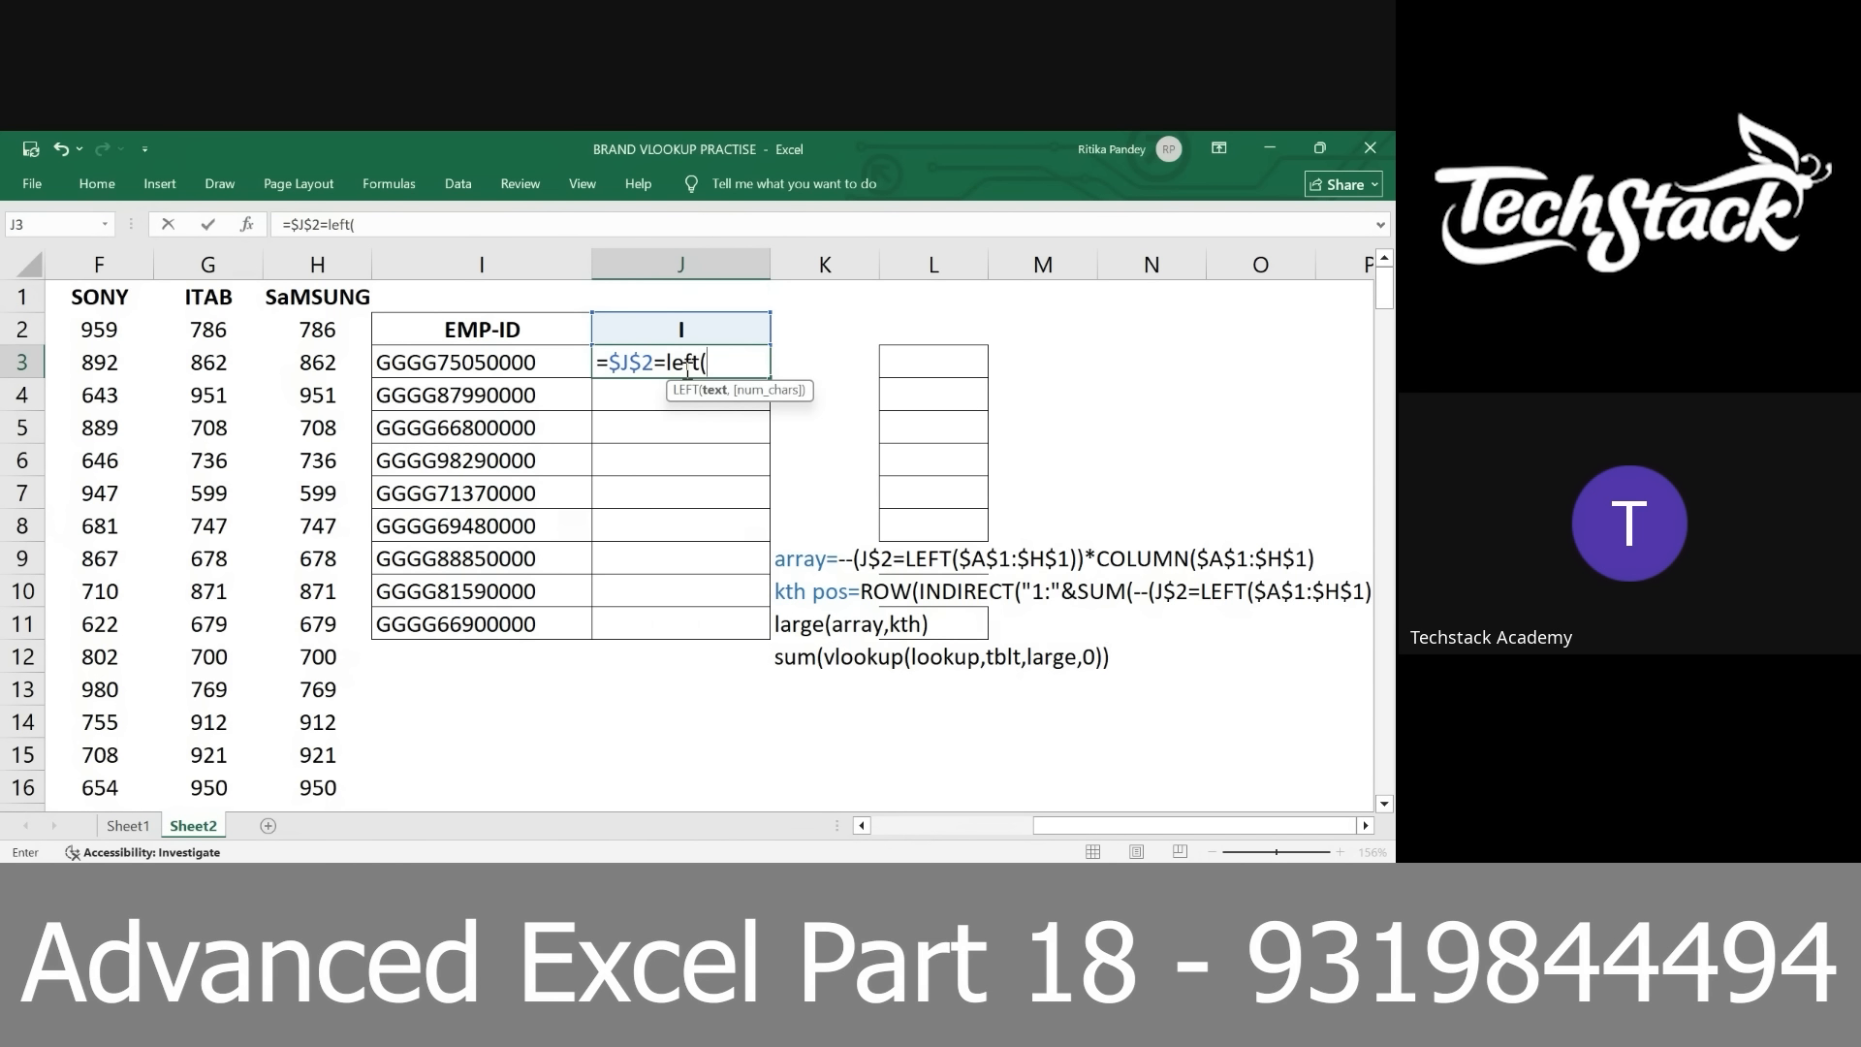
type("(")
left_click_drag(349, 298, 339, 295)
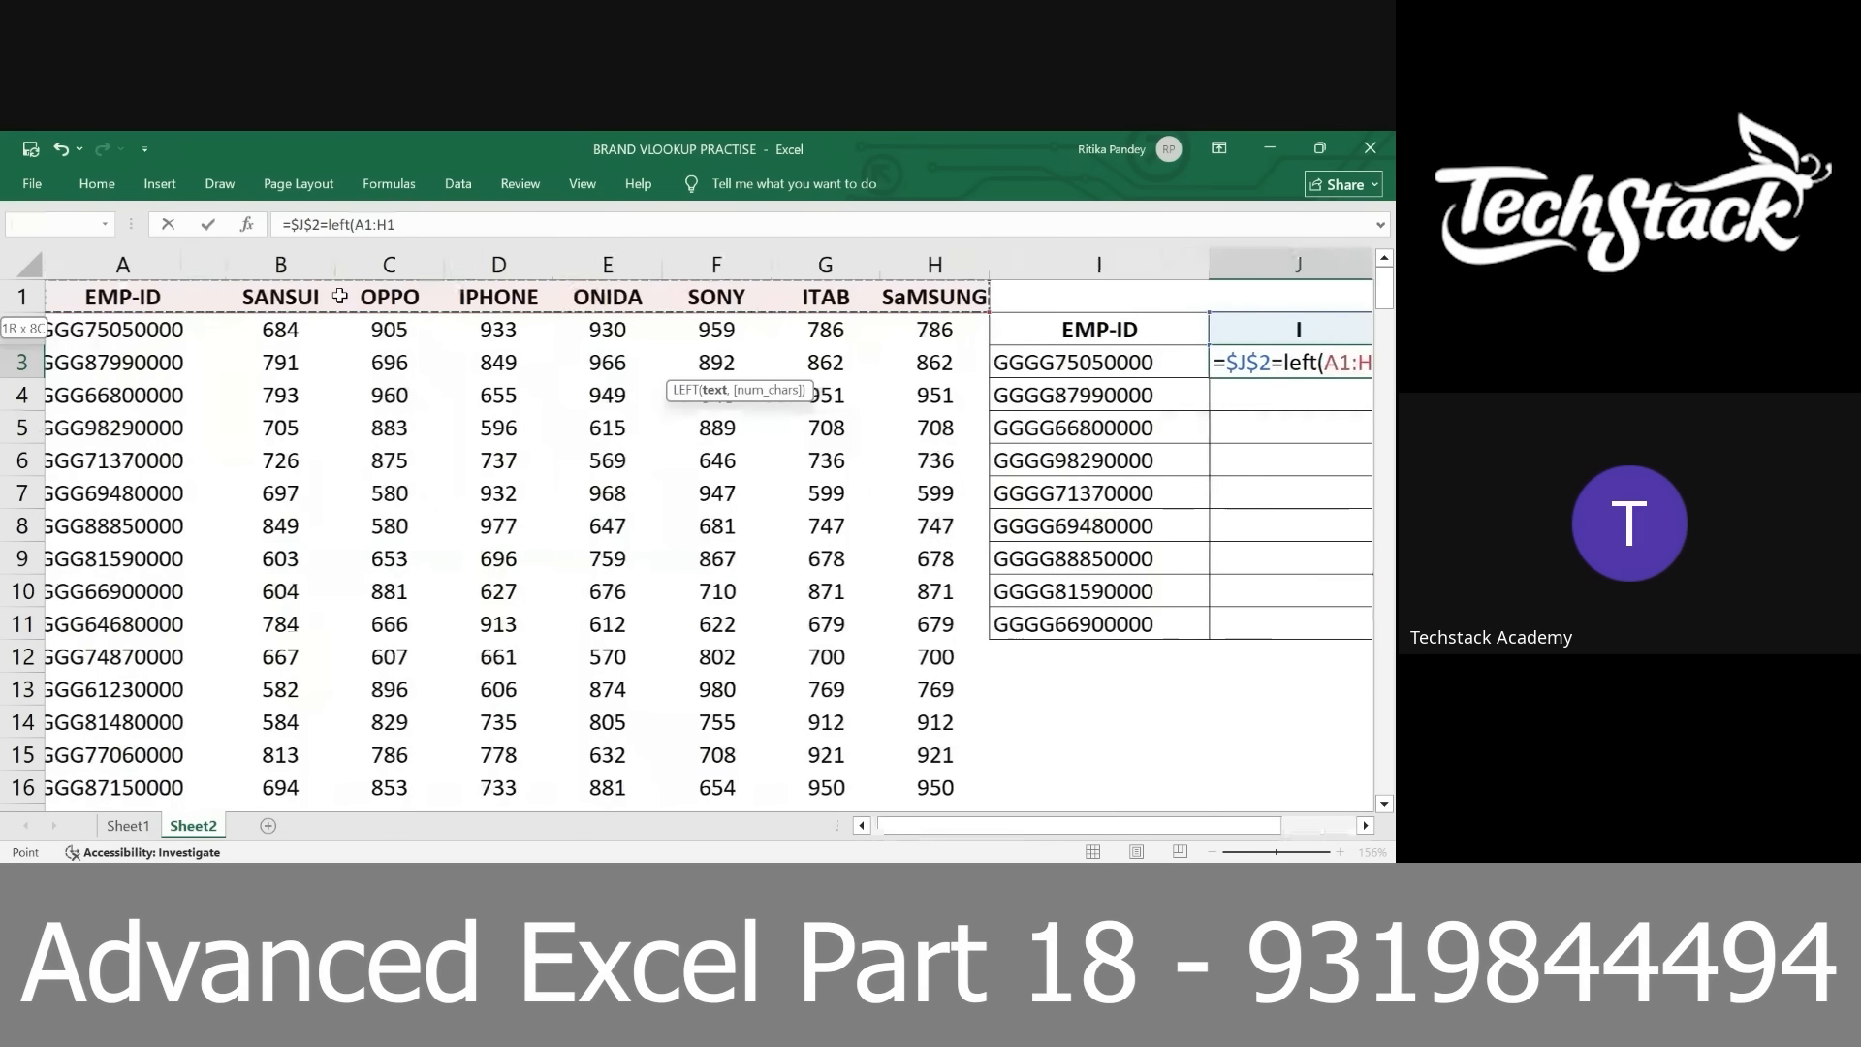
key("F4")
type(")")
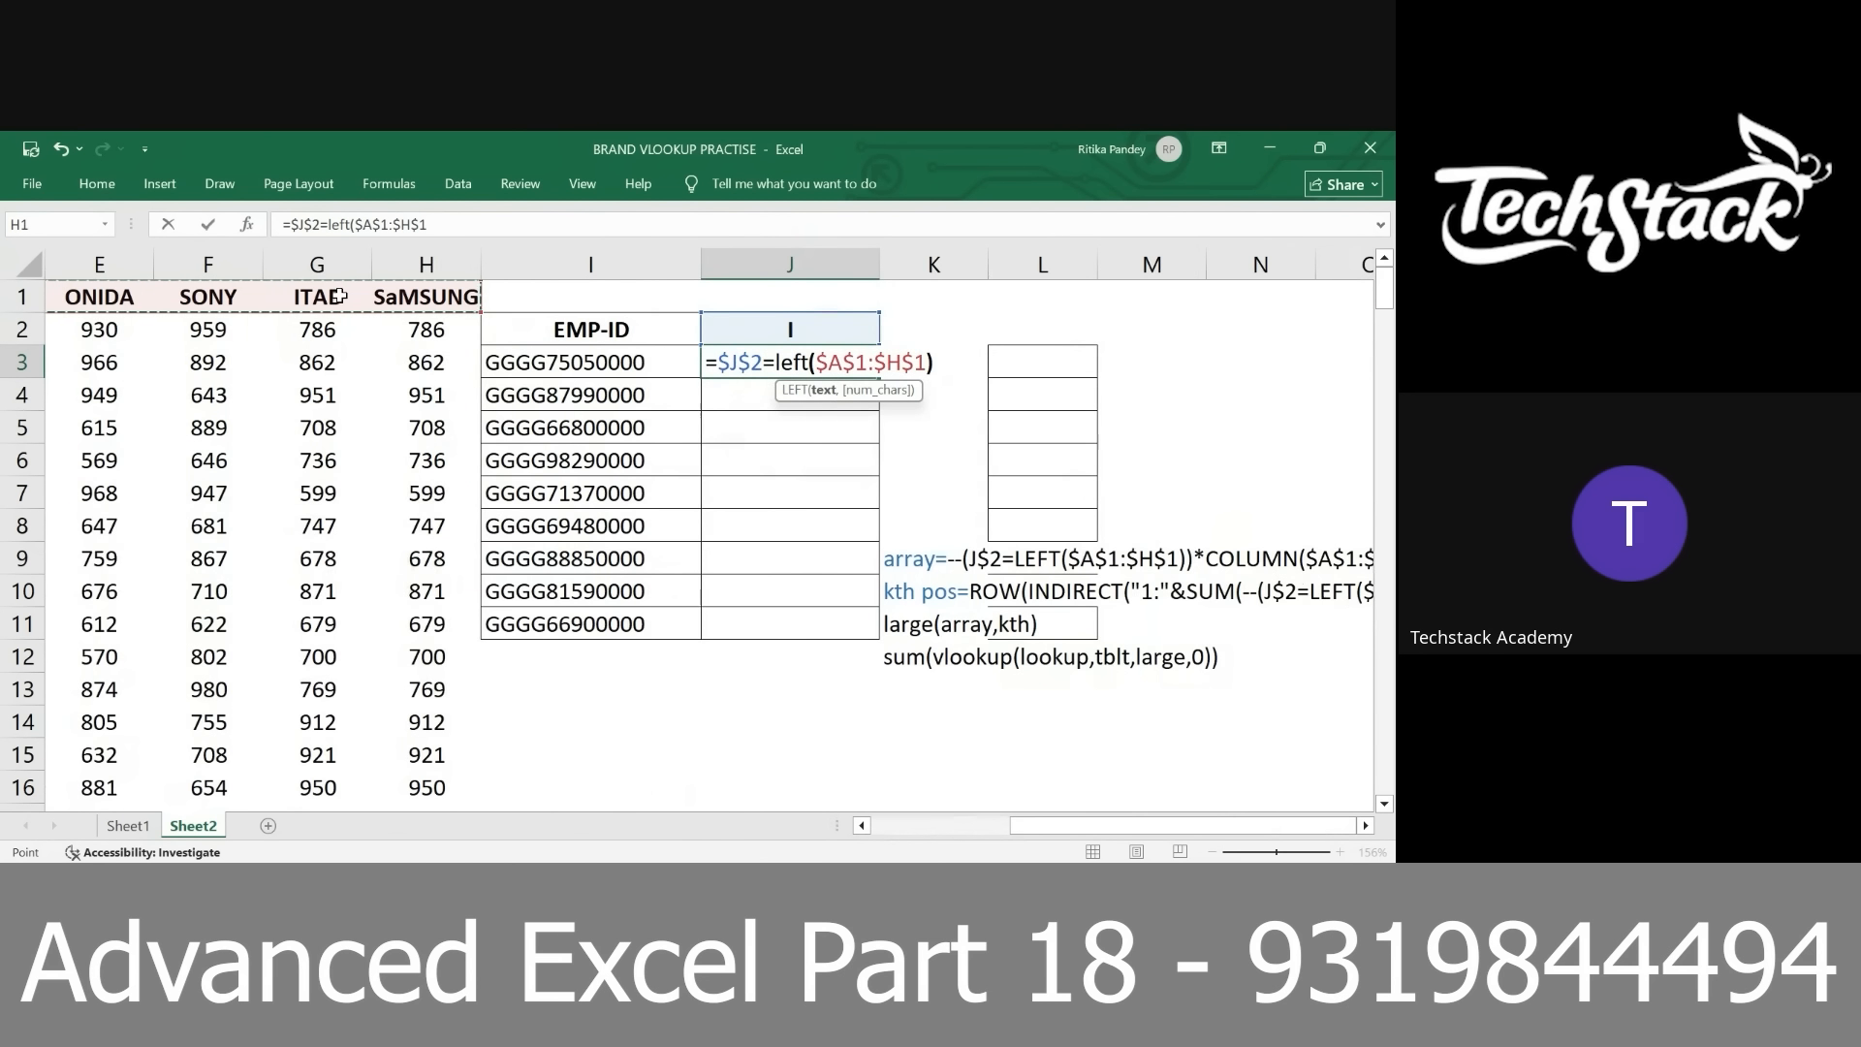
Preview the array returned by the left($A$1:$H$1) part of the J3 formula, and restore the expression
left_click_drag(777, 359, 960, 360)
key("F9")
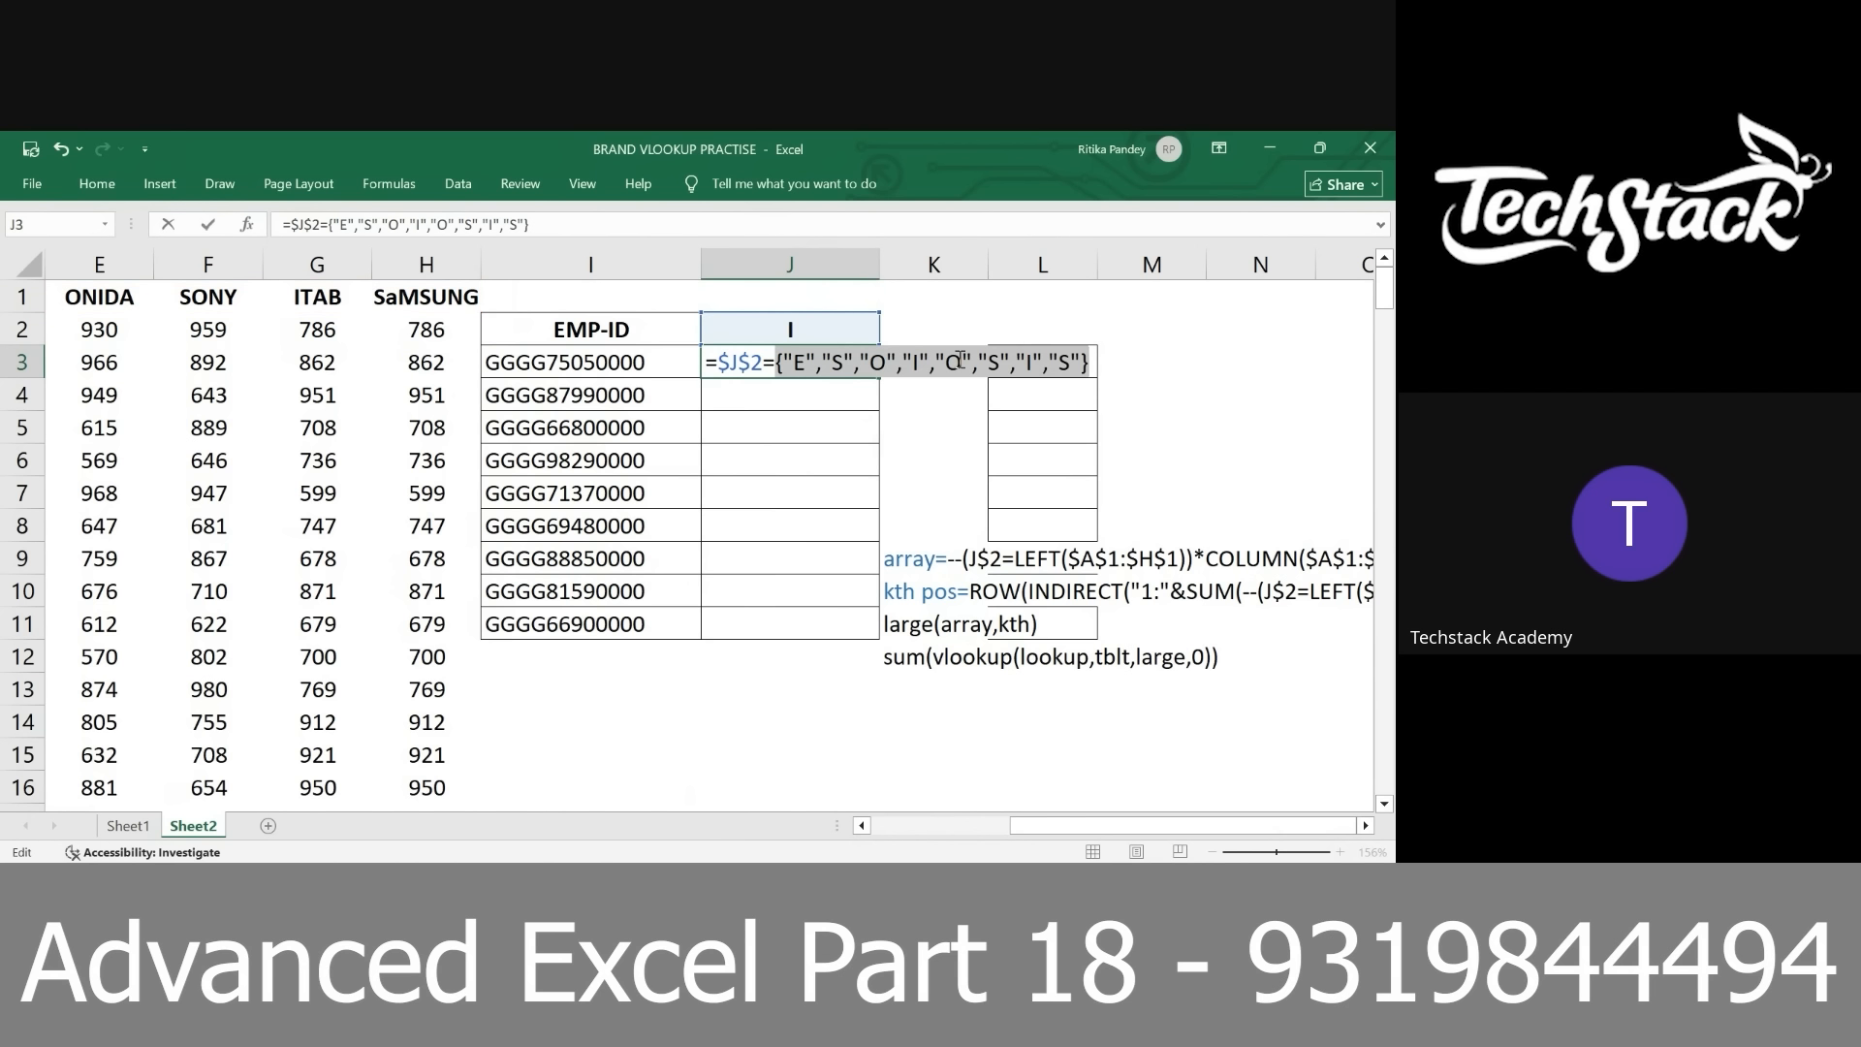
key("ctrl+z")
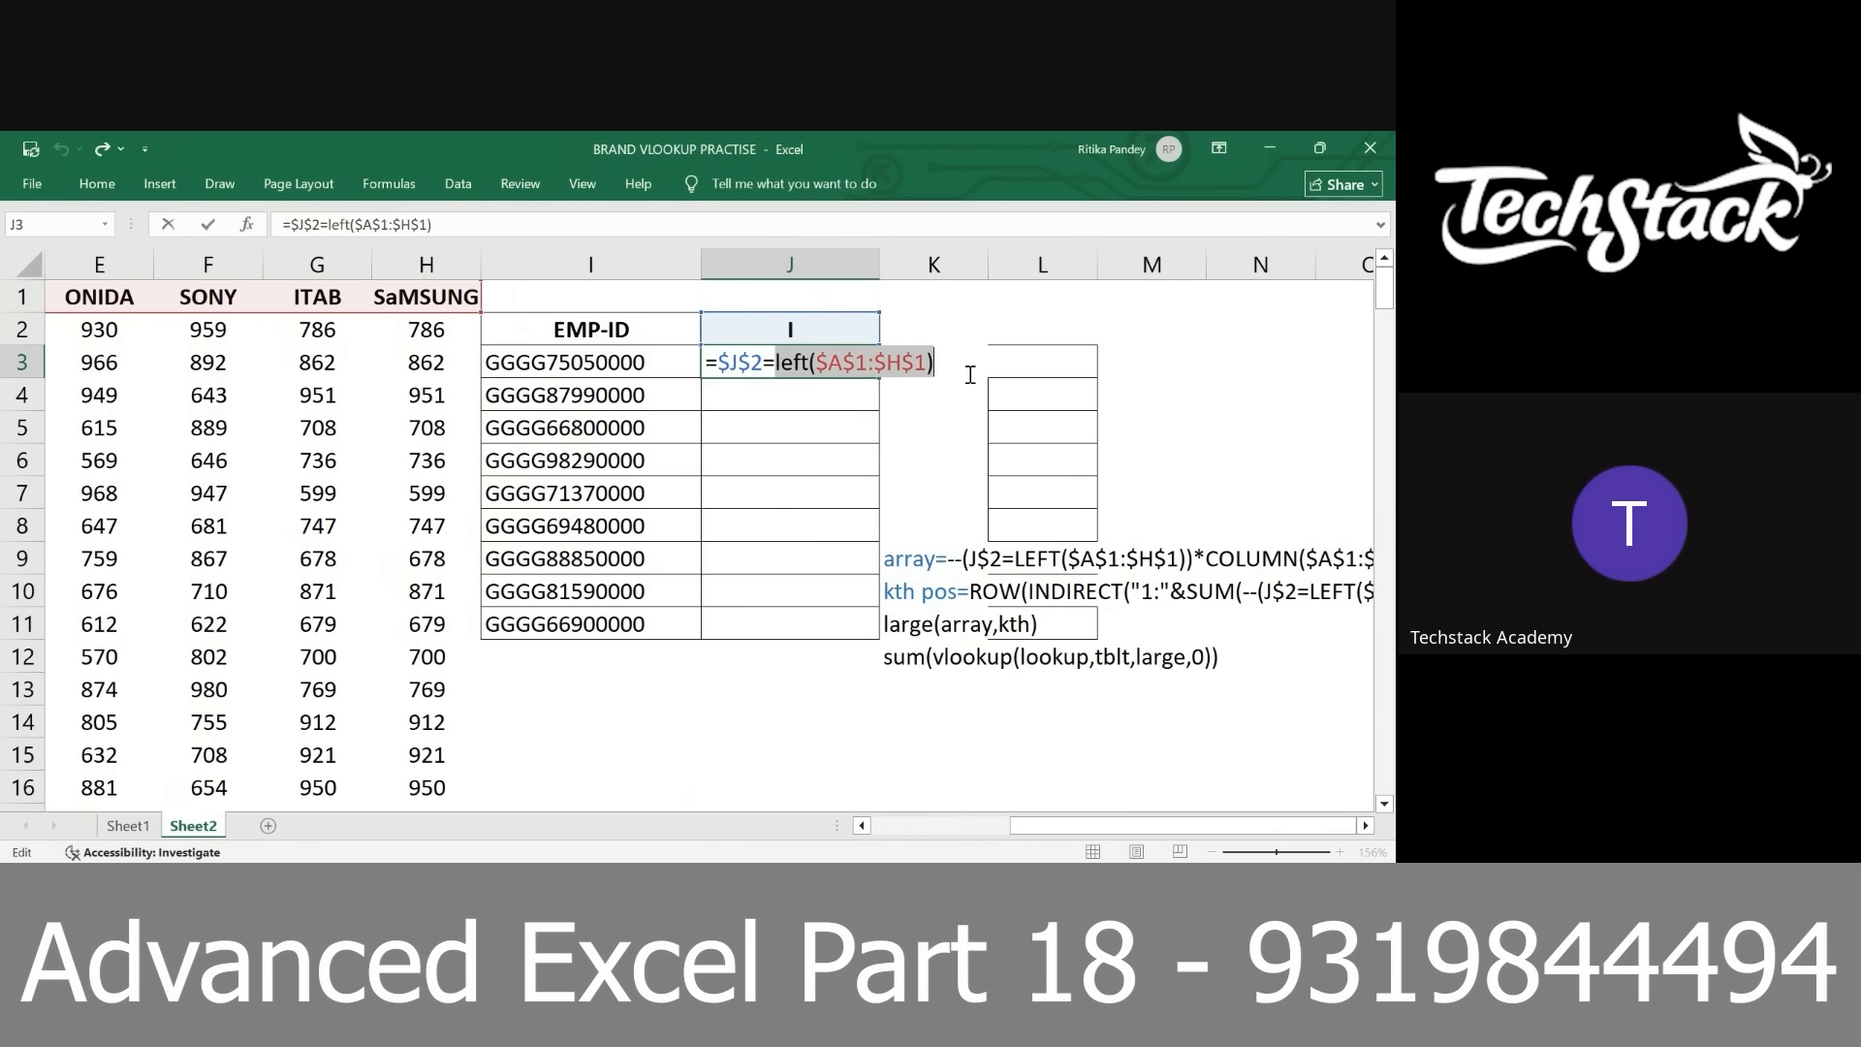
Preview the evaluated array of the whole $J$2=left($A$1:$H$1) comparison, and restore the expression
left_click(742, 363)
double_click(742, 363)
left_click(769, 364)
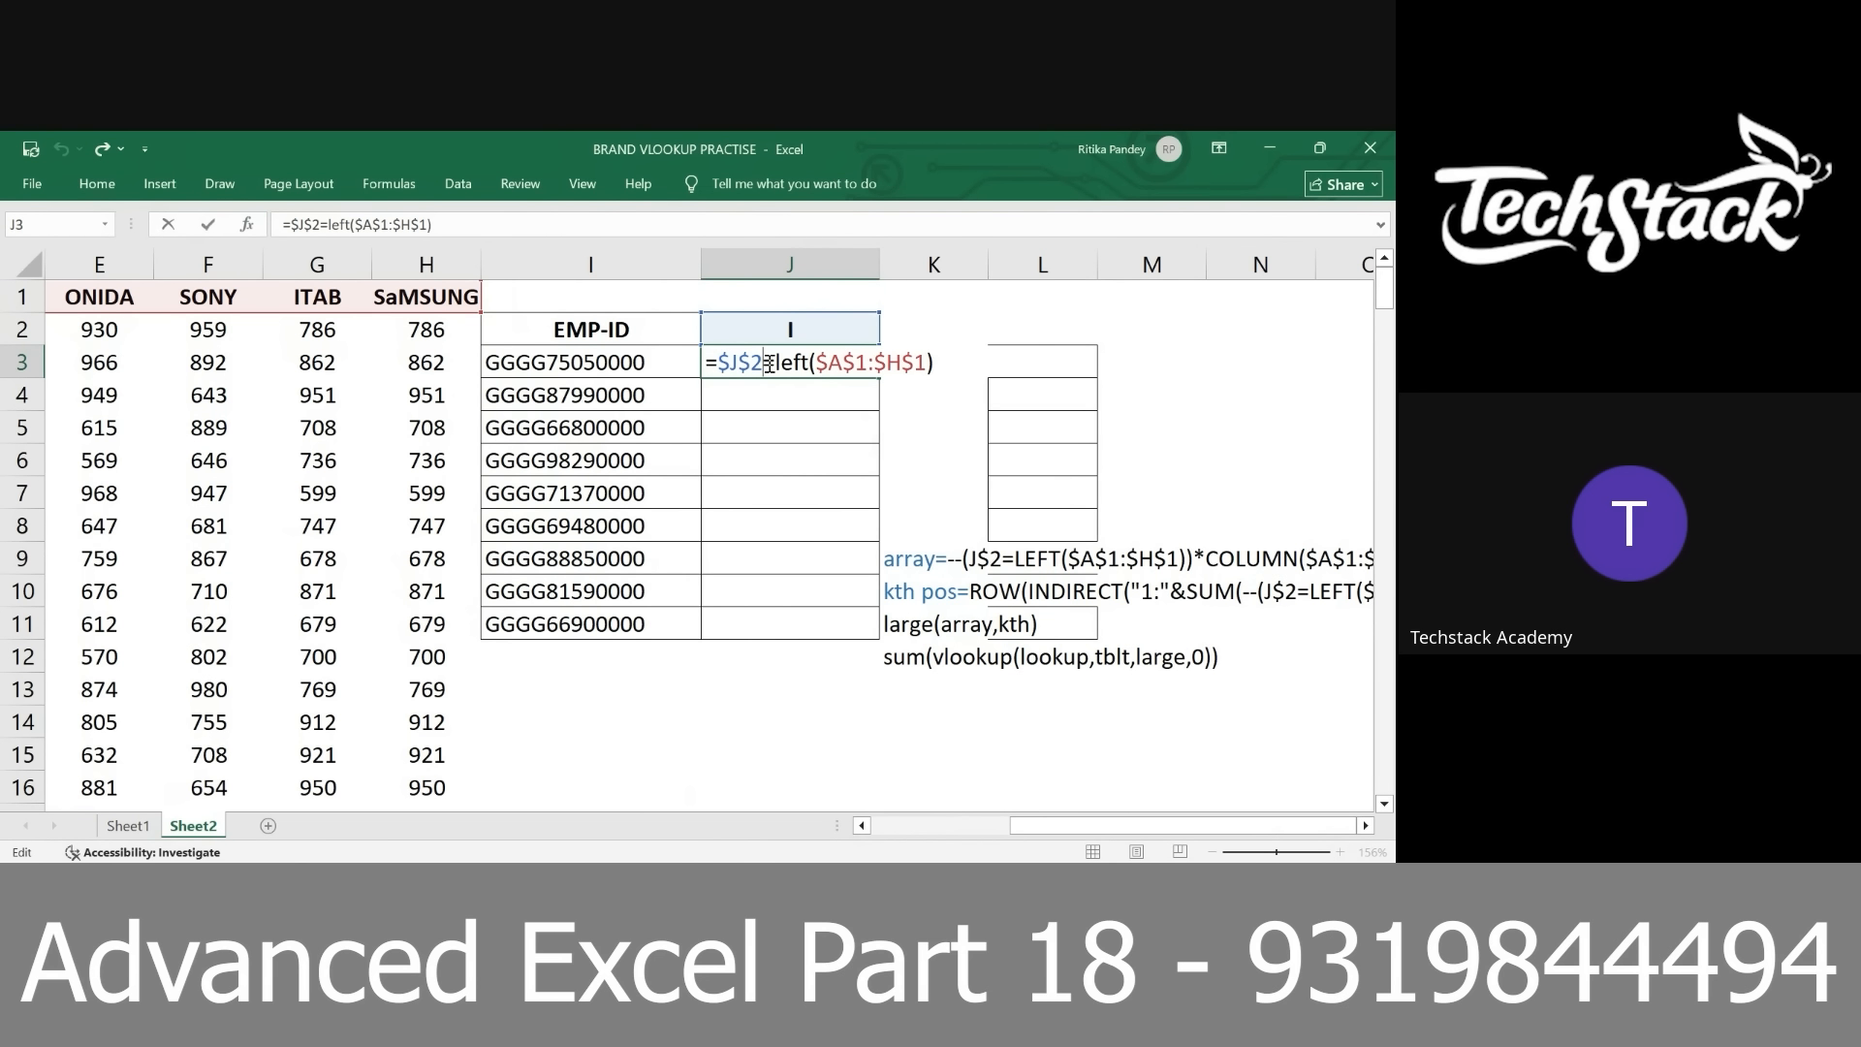
key("F9")
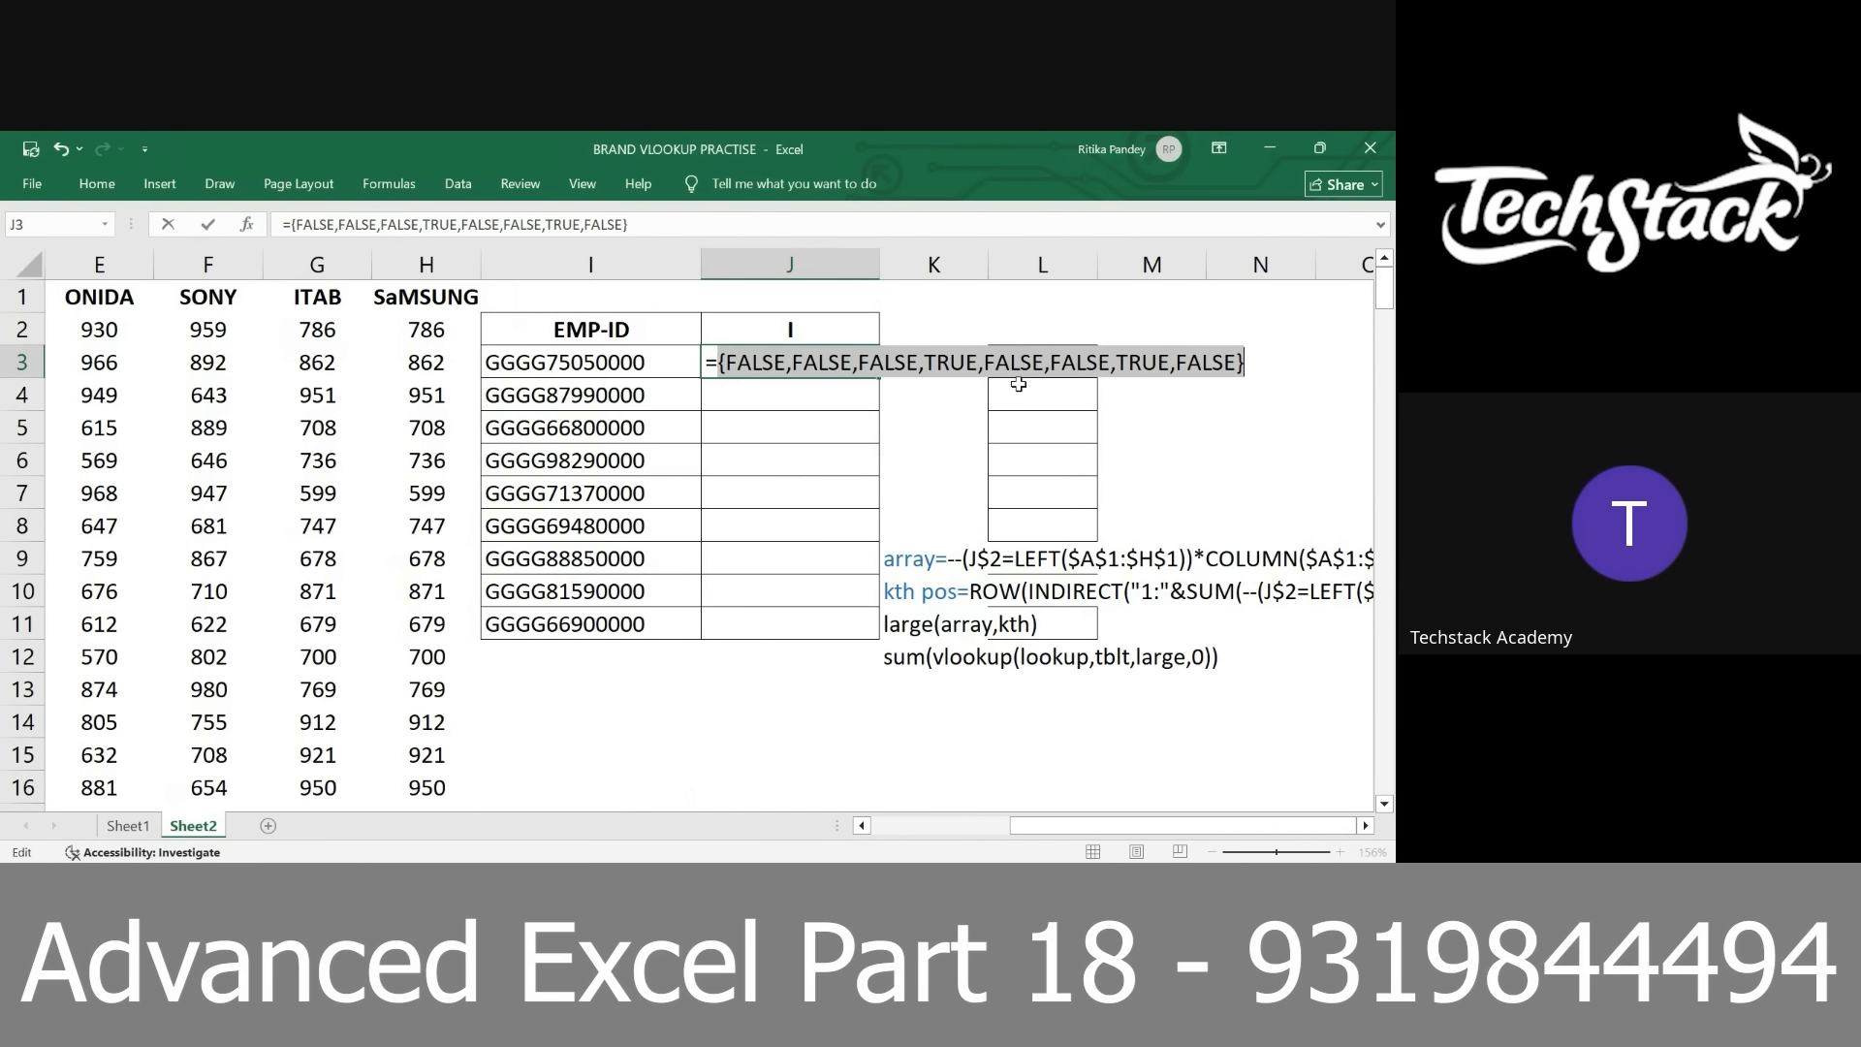
key("ctrl+z")
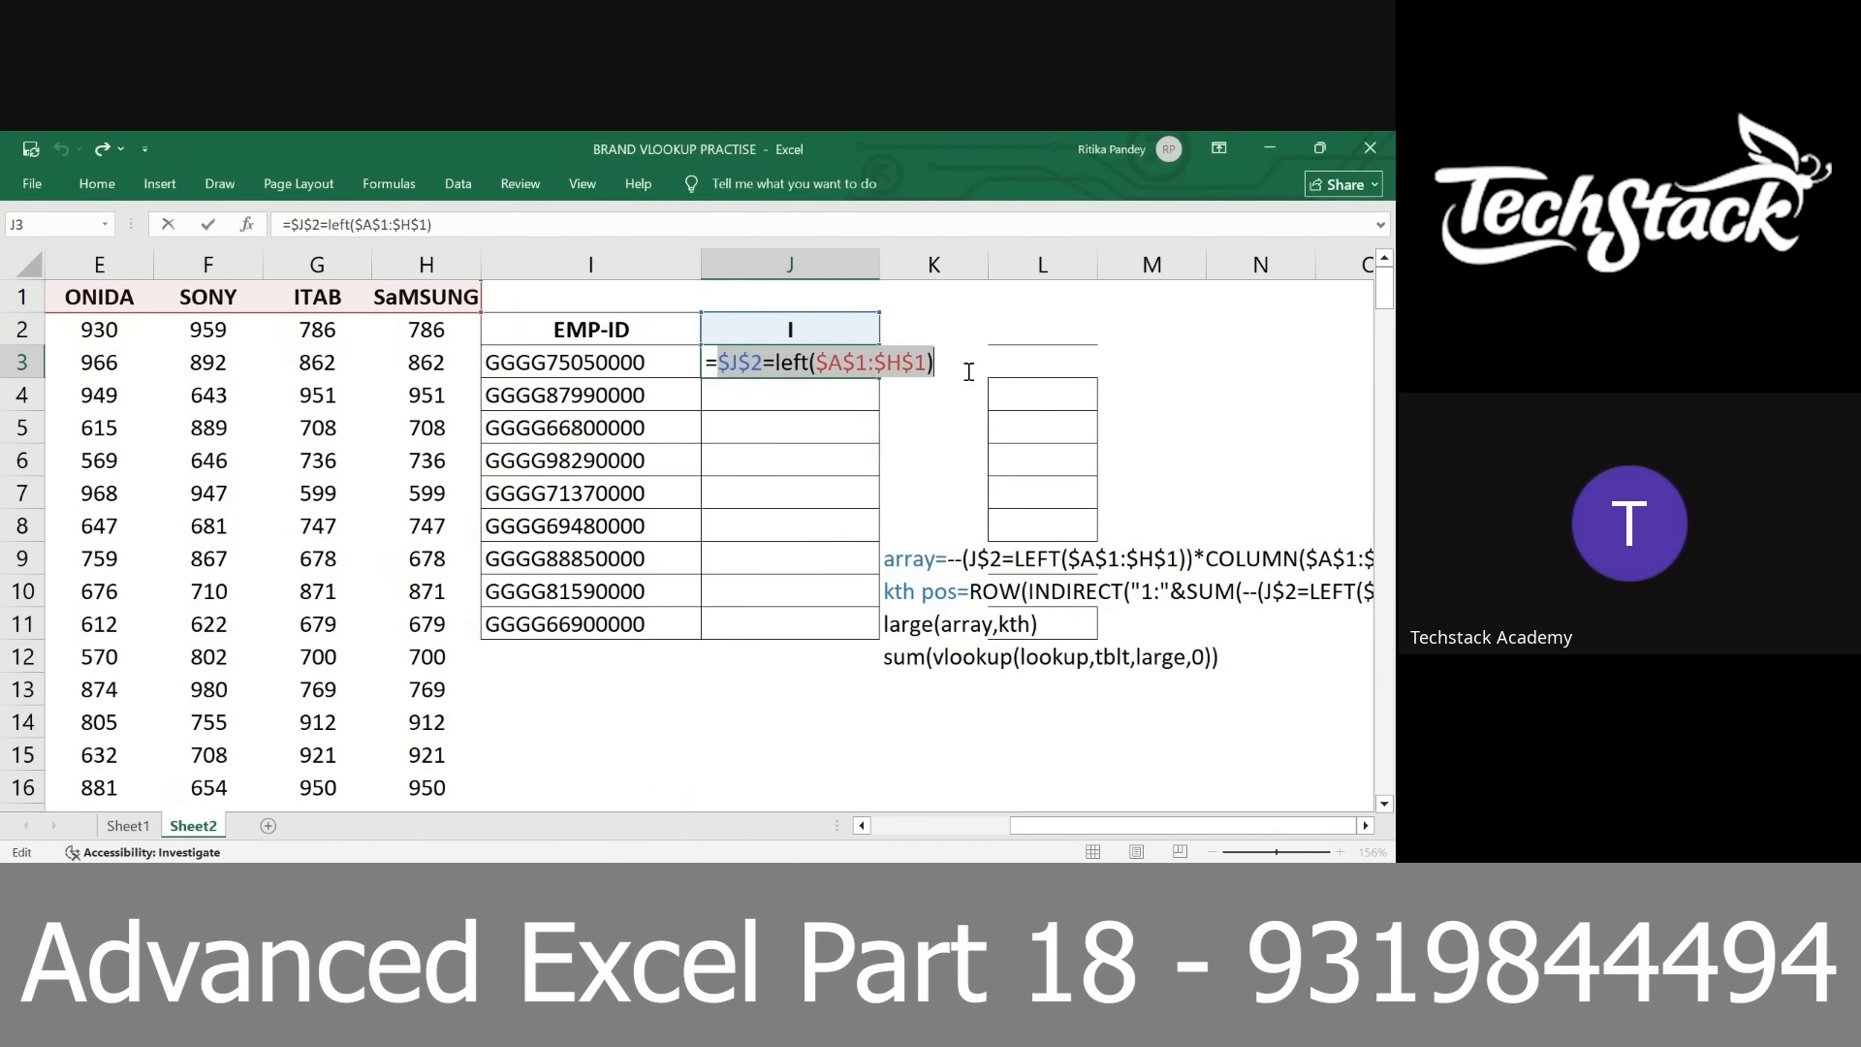
Wrap the comparison in --( ) to convert it to numbers, and preview the evaluated array before restoring the expression
type("--(")
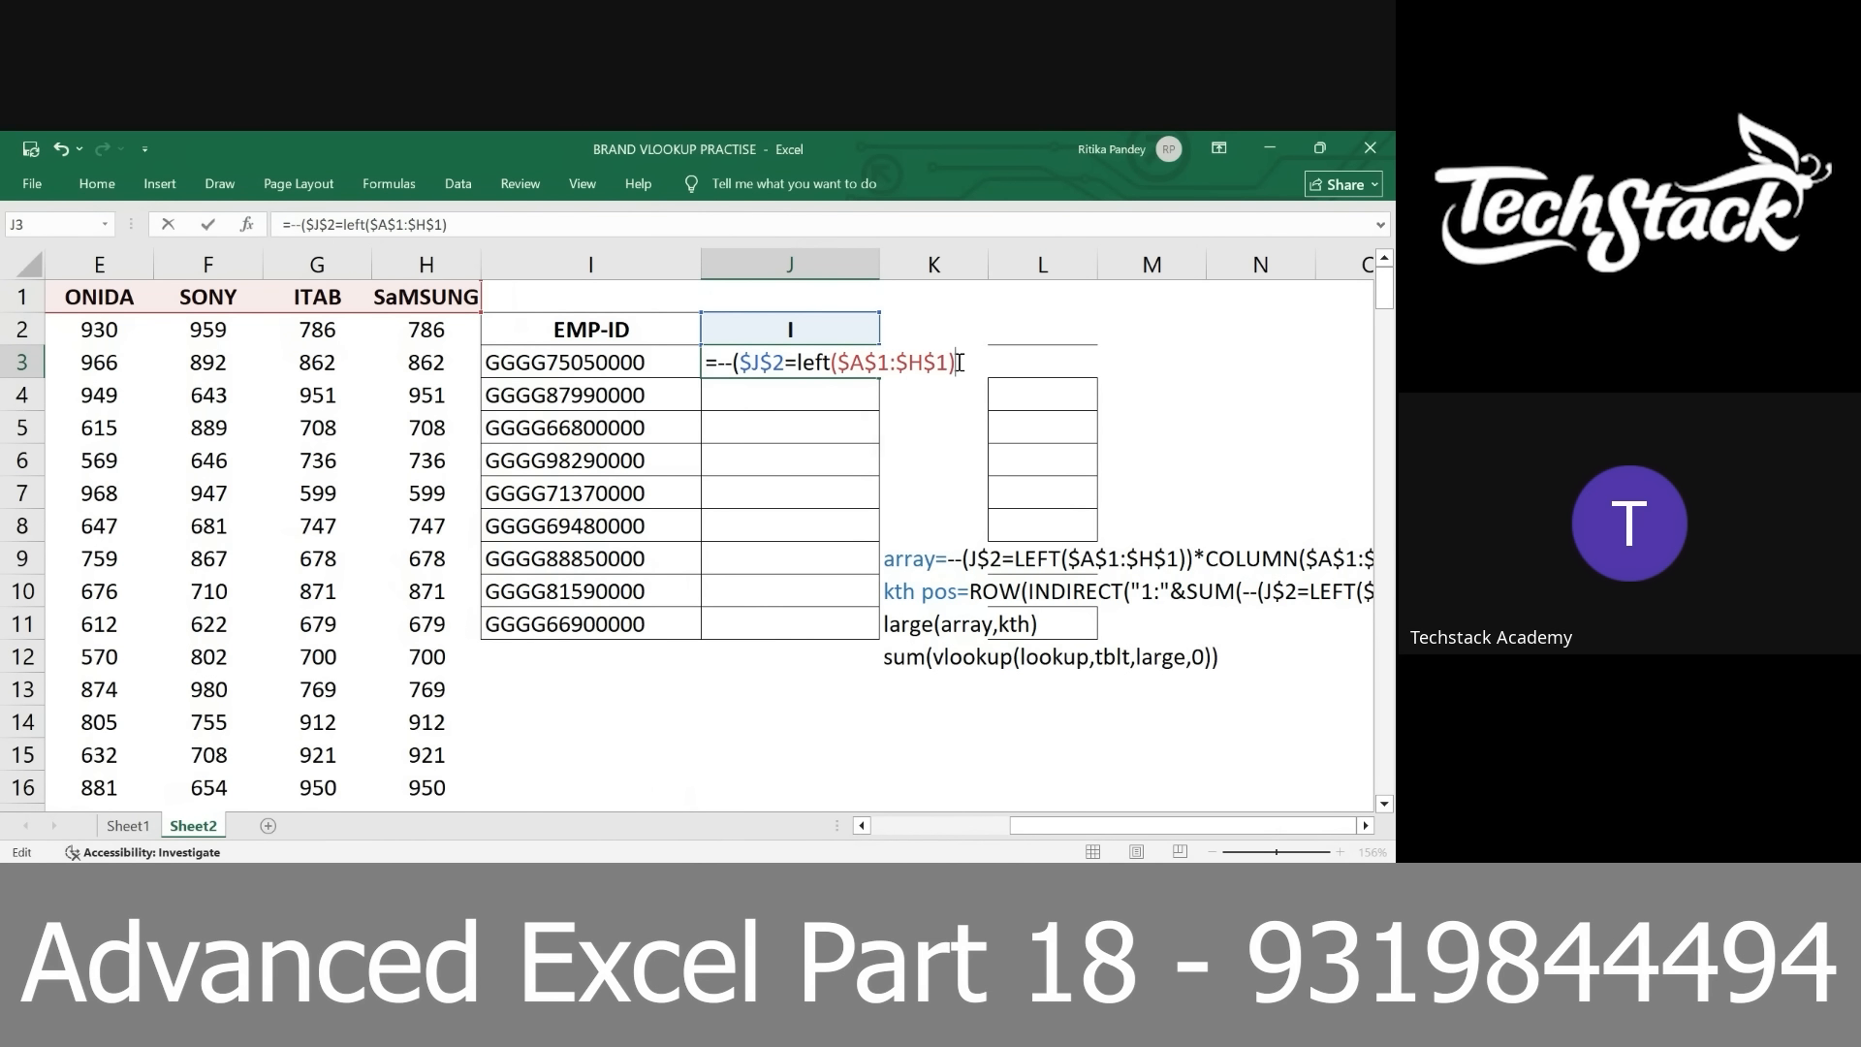
key("F9")
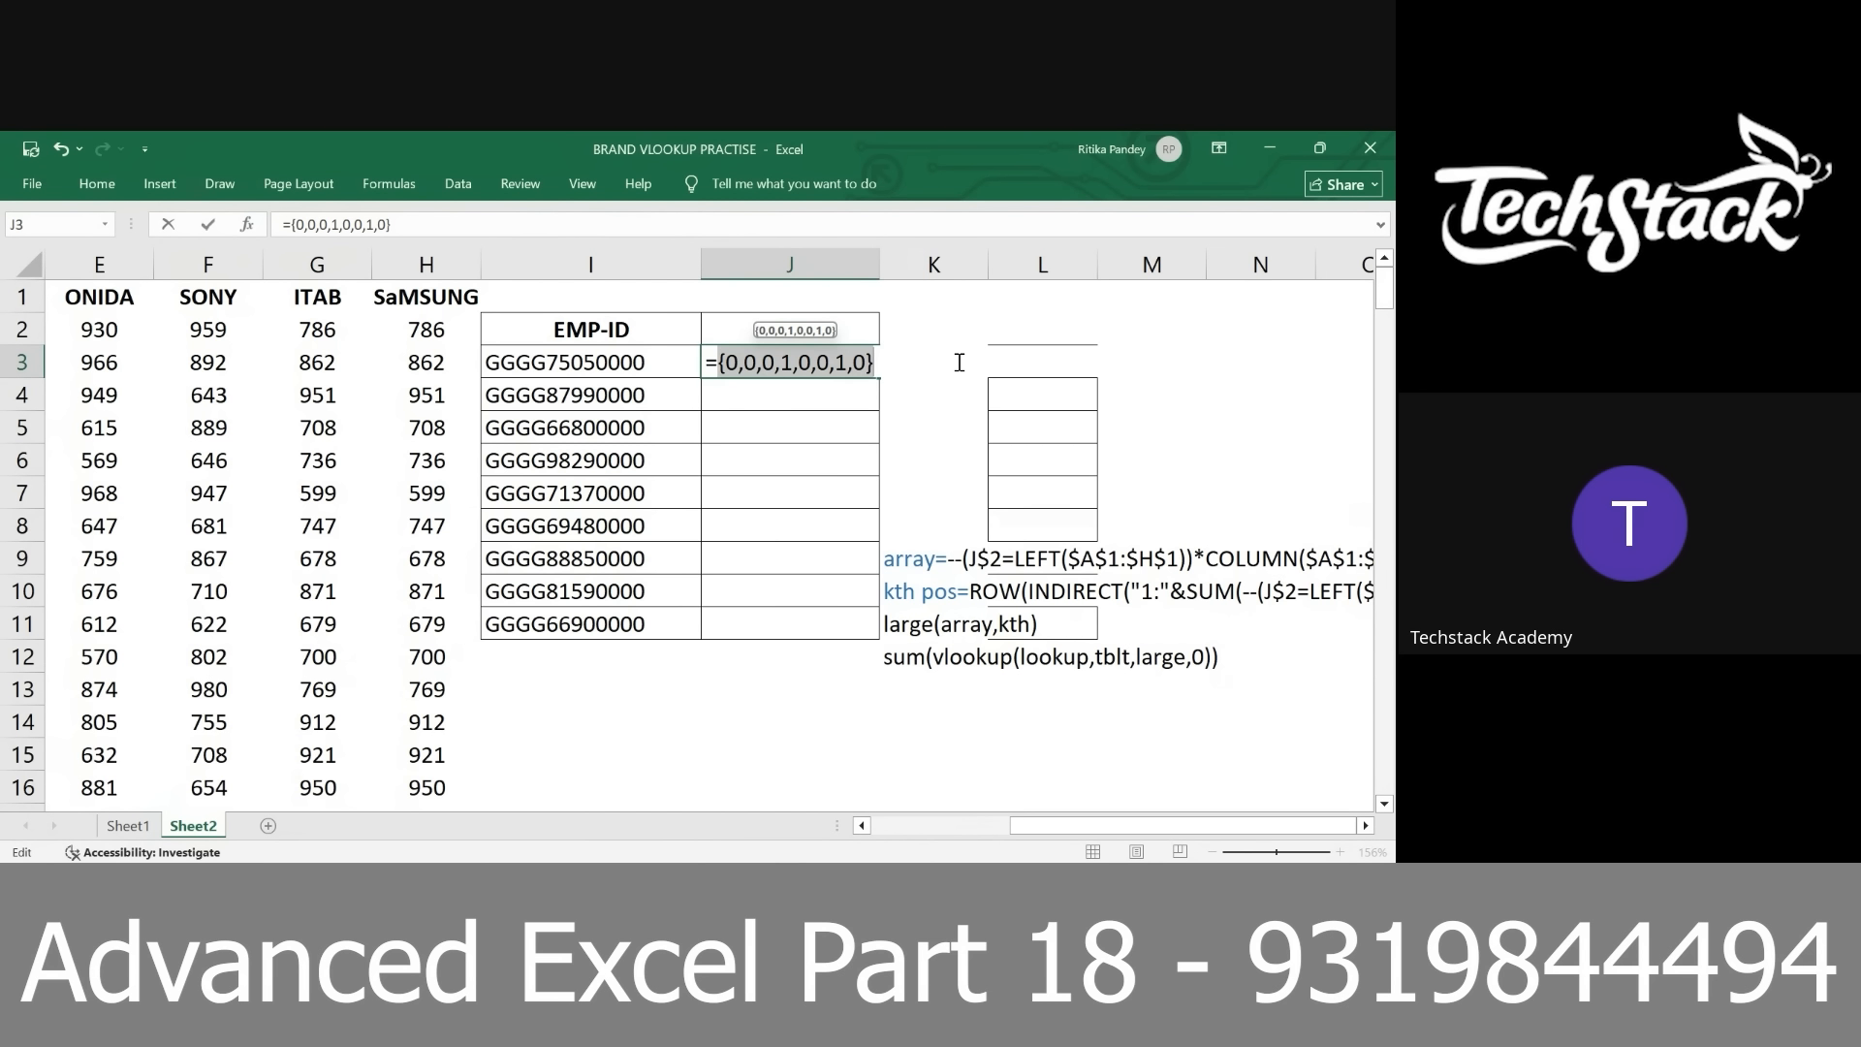
key("ctrl+z")
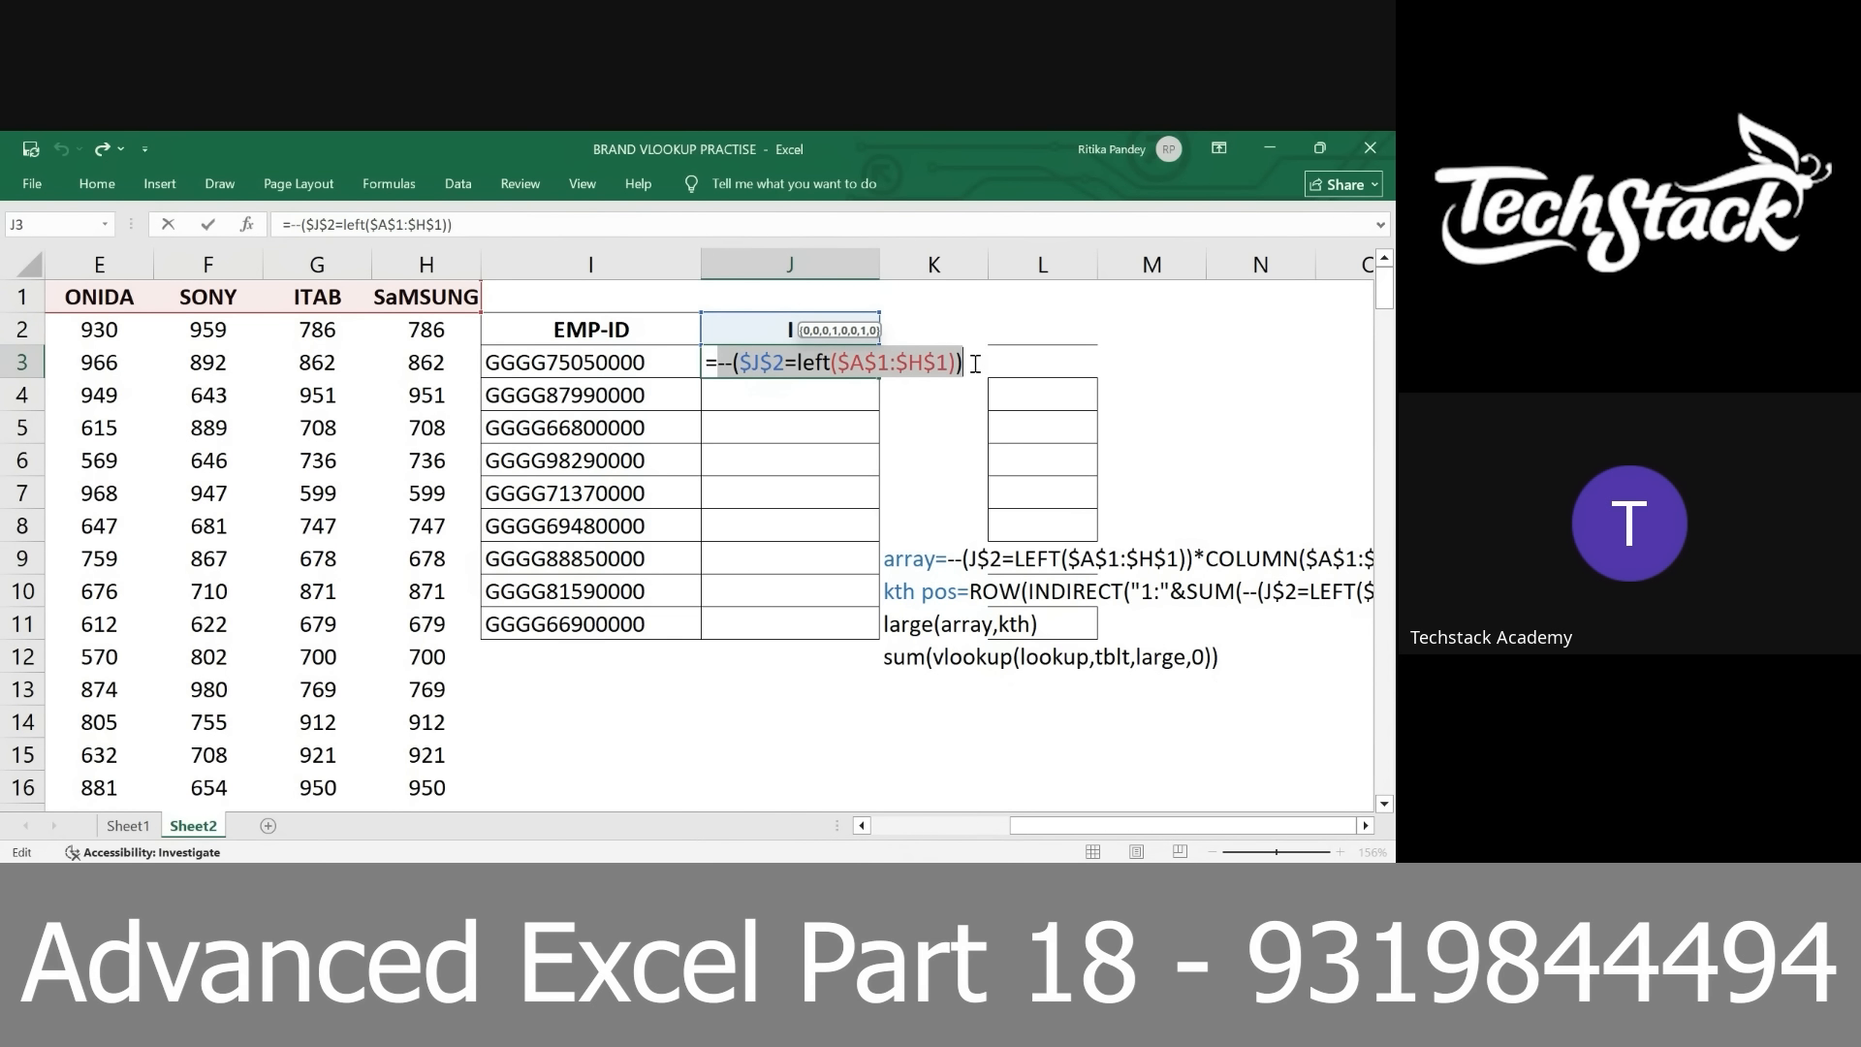
Multiply the --( ) expression in J3 by column($A$1:$H$1)
left_click(975, 363)
type("*")
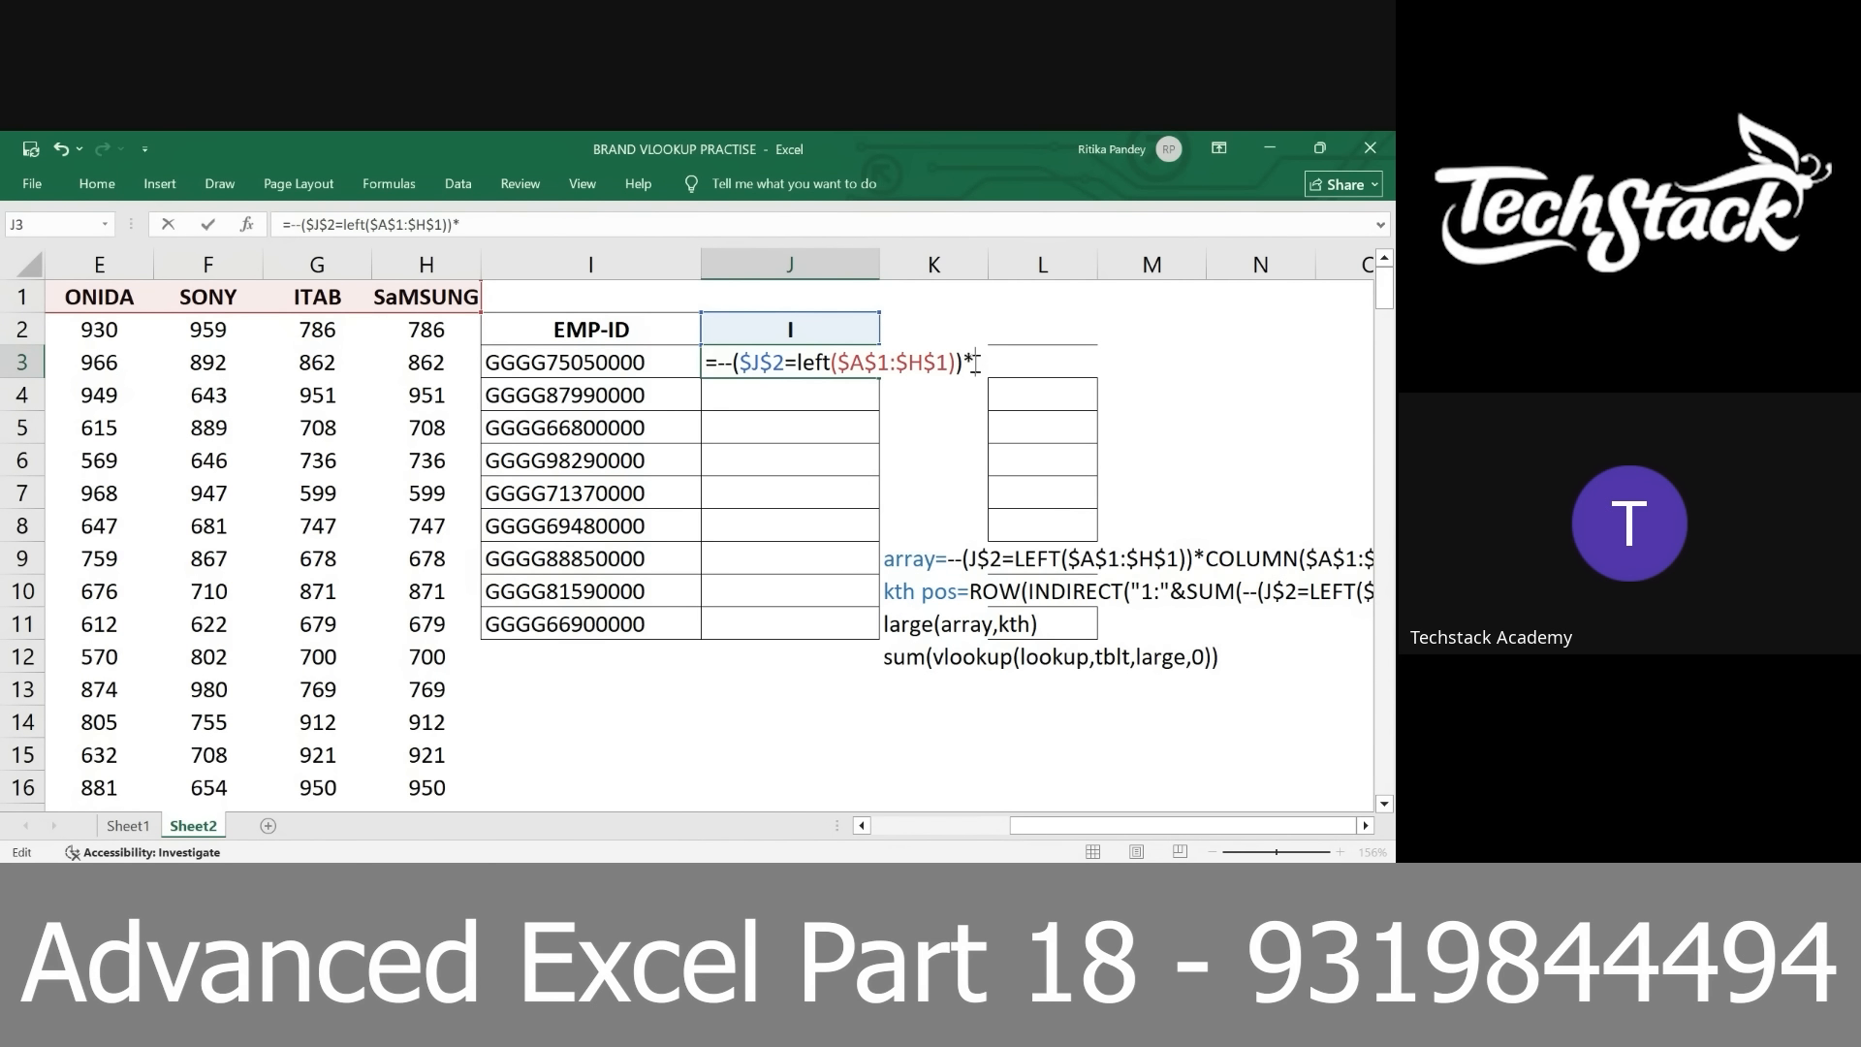
type("column(")
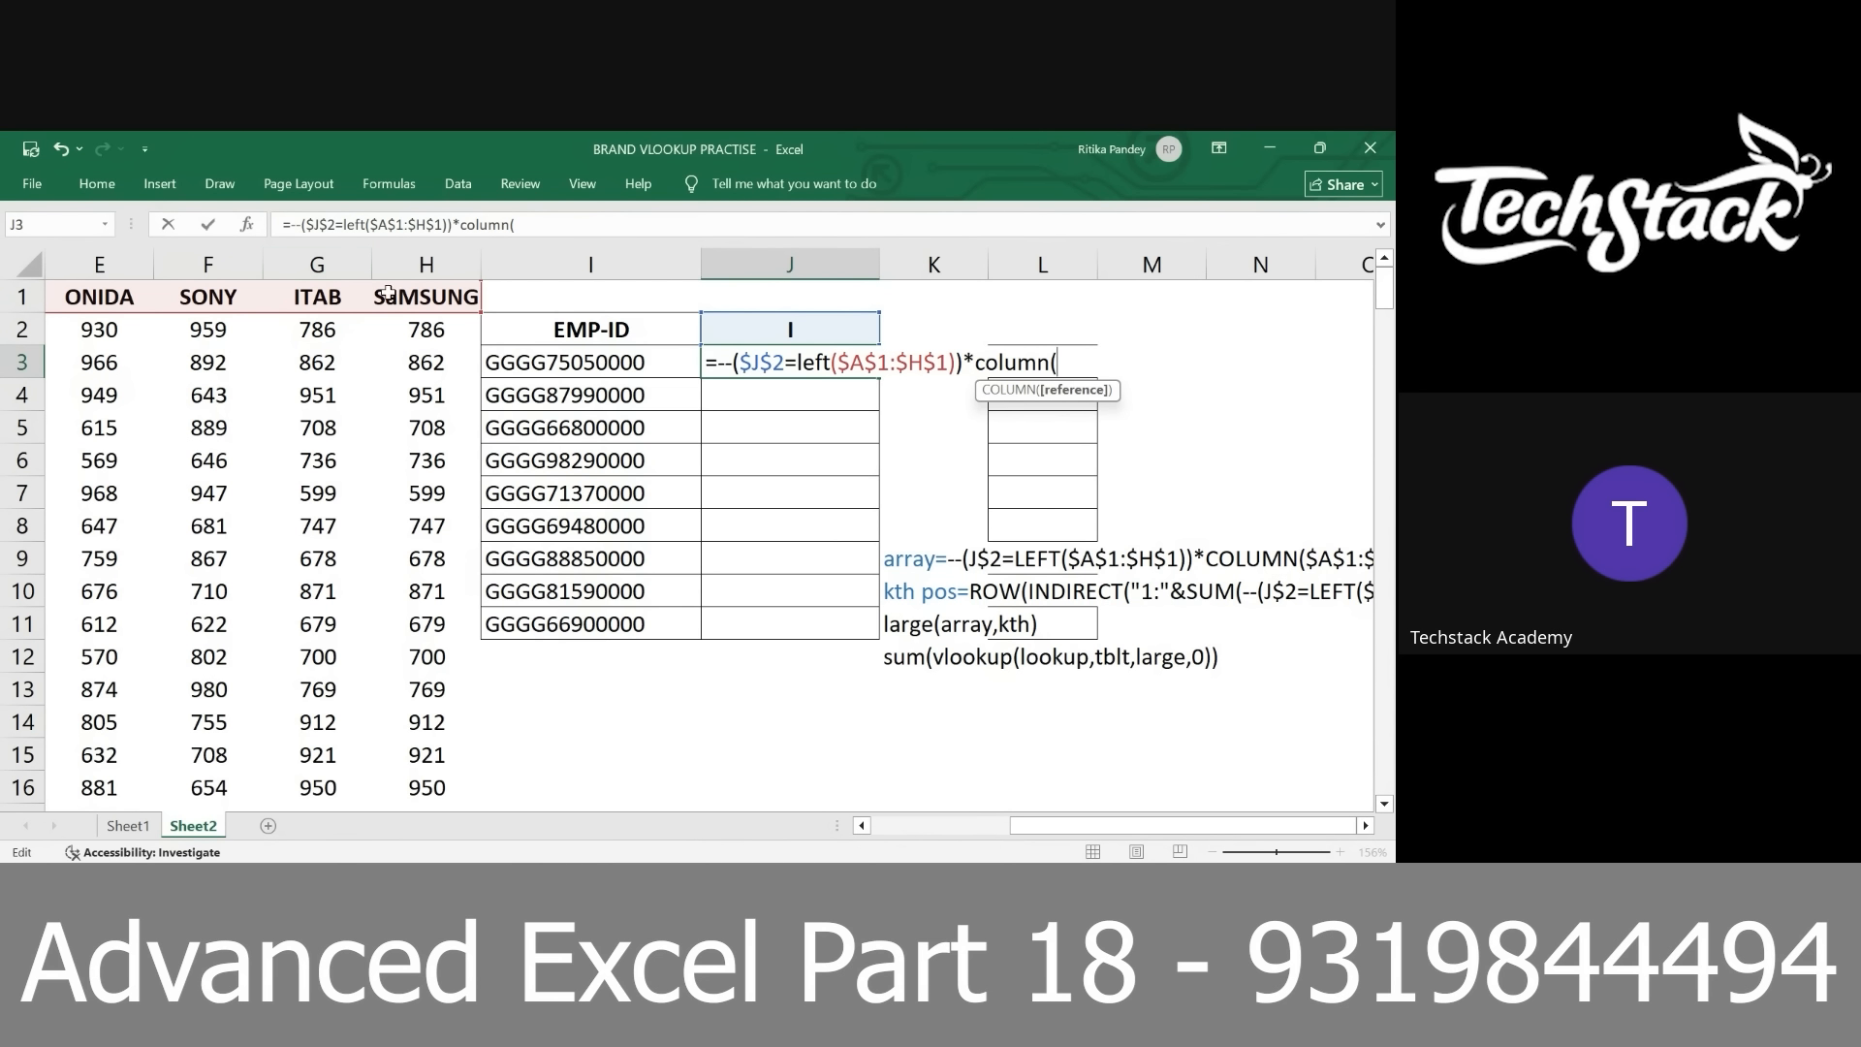
mouse_move(389, 297)
left_mouse_down()
mouse_move(29, 297)
mouse_move(400, 297)
left_mouse_up()
key("F4")
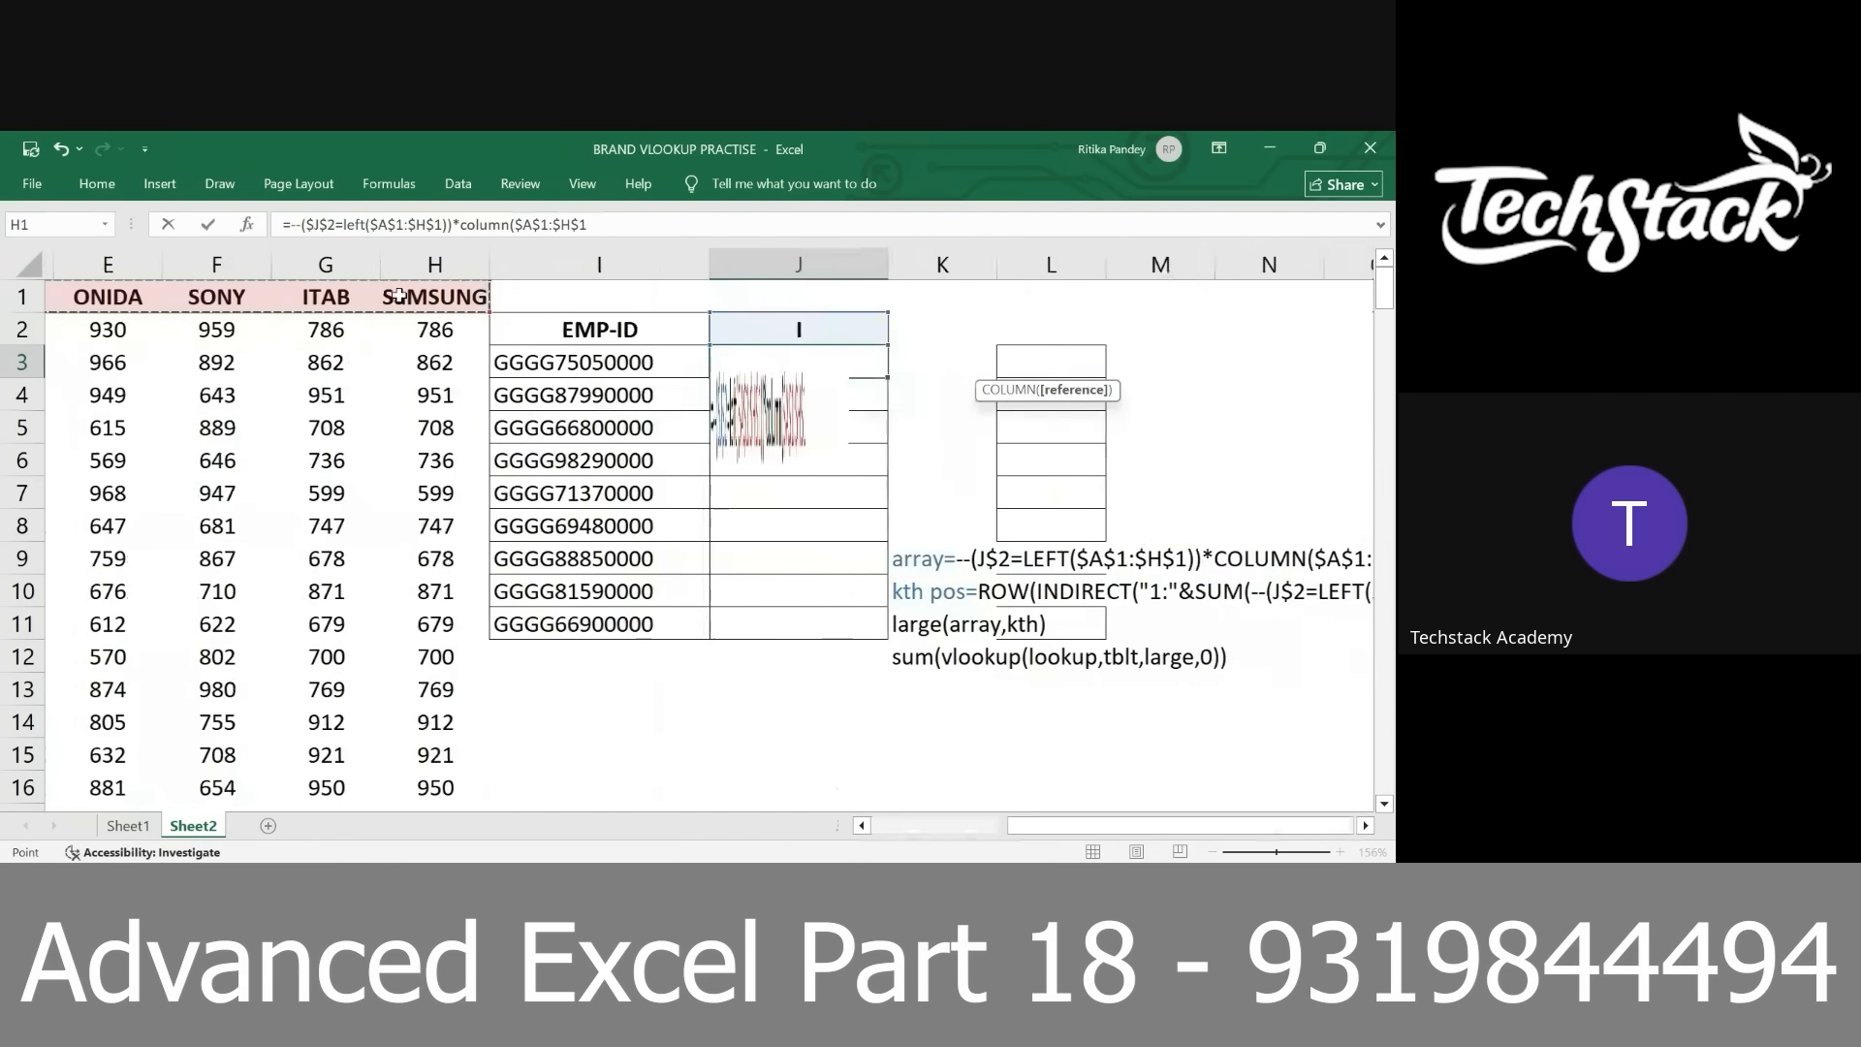
type(")")
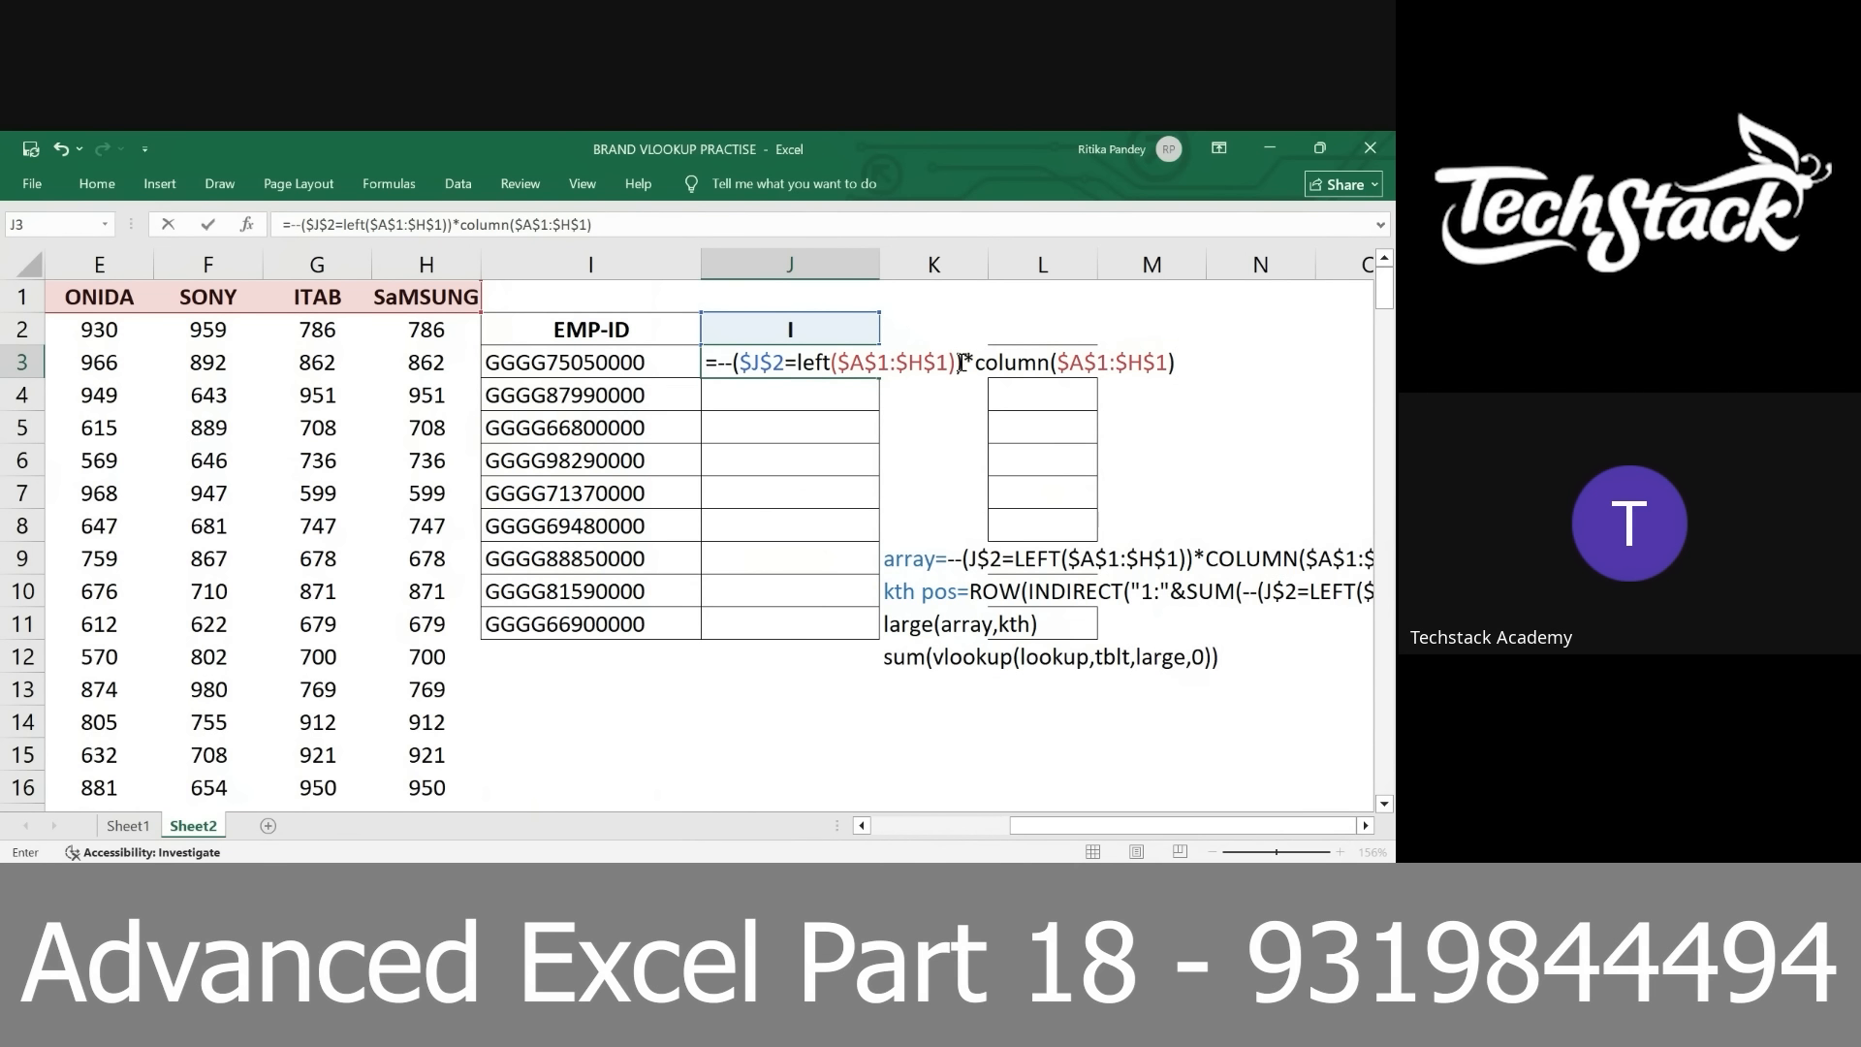
Preview the evaluated arrays of the --( ) factor and the column($A$1:$H$1) factor separately, restoring each expression
left_click_drag(966, 366, 715, 372)
key("F9")
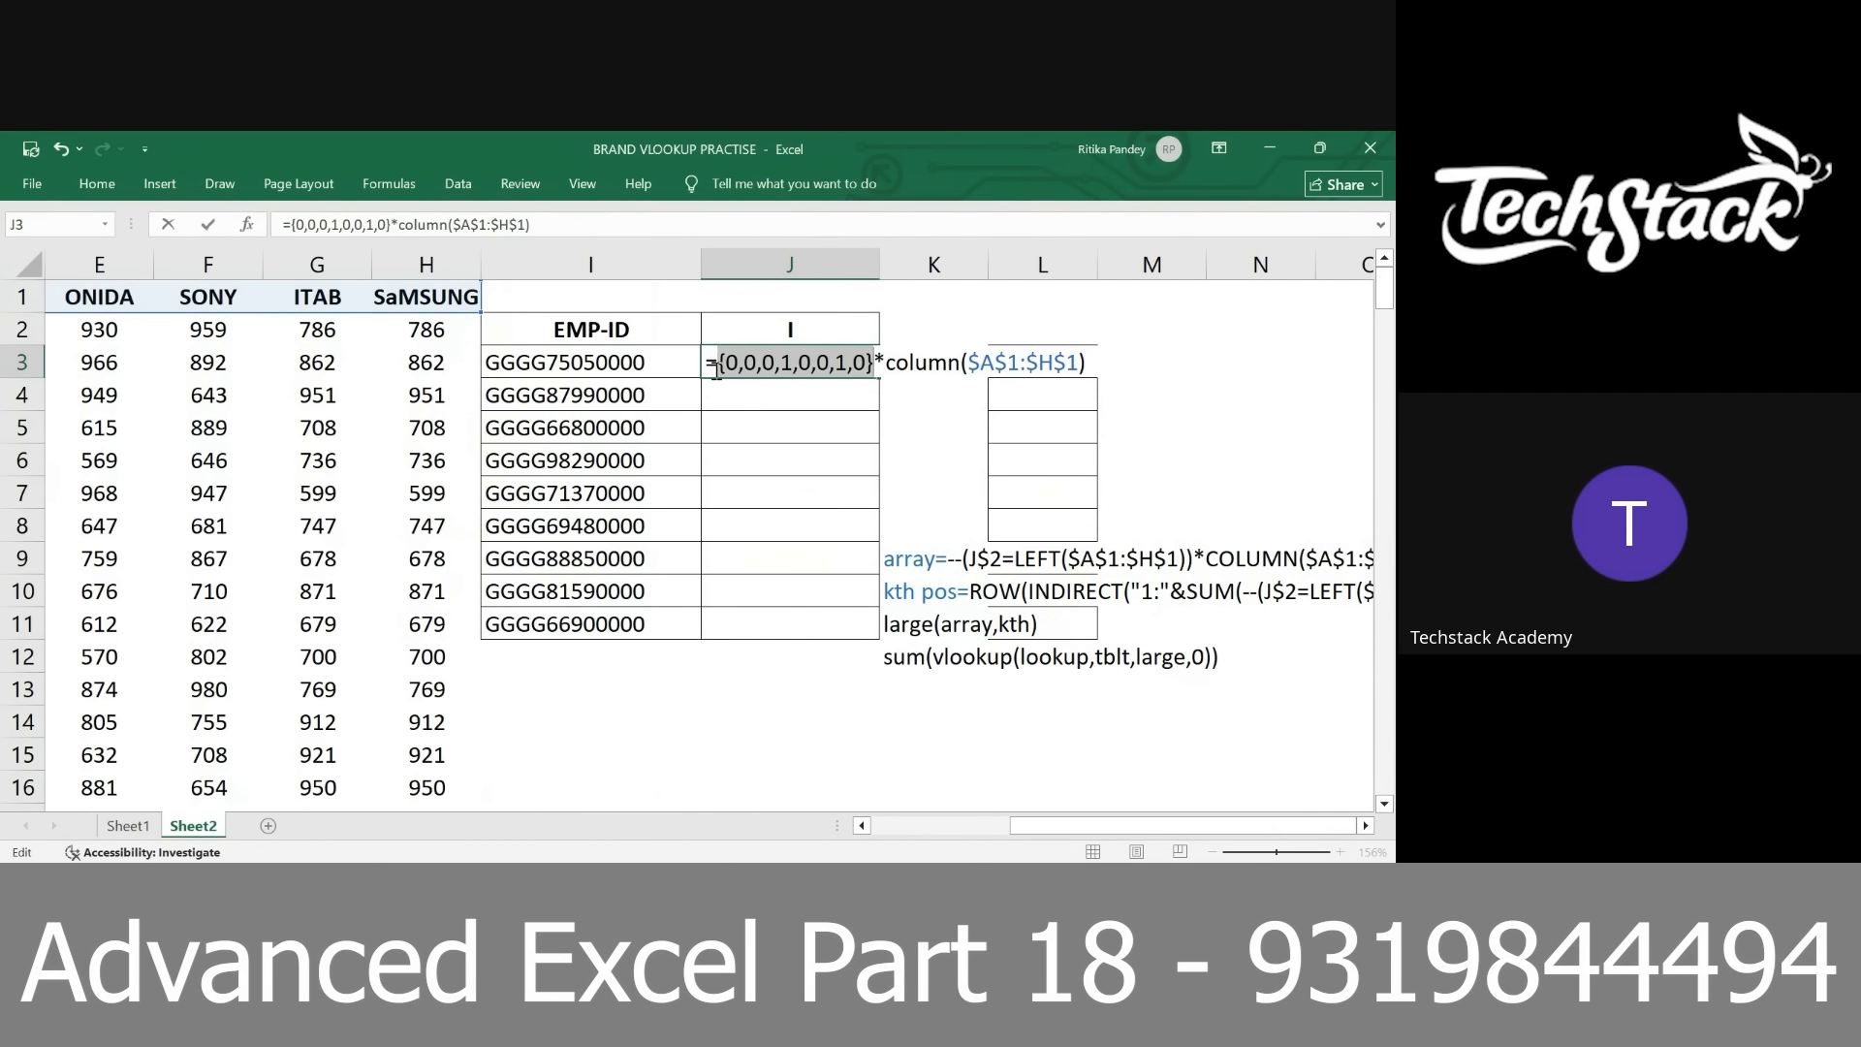
key("ctrl+z")
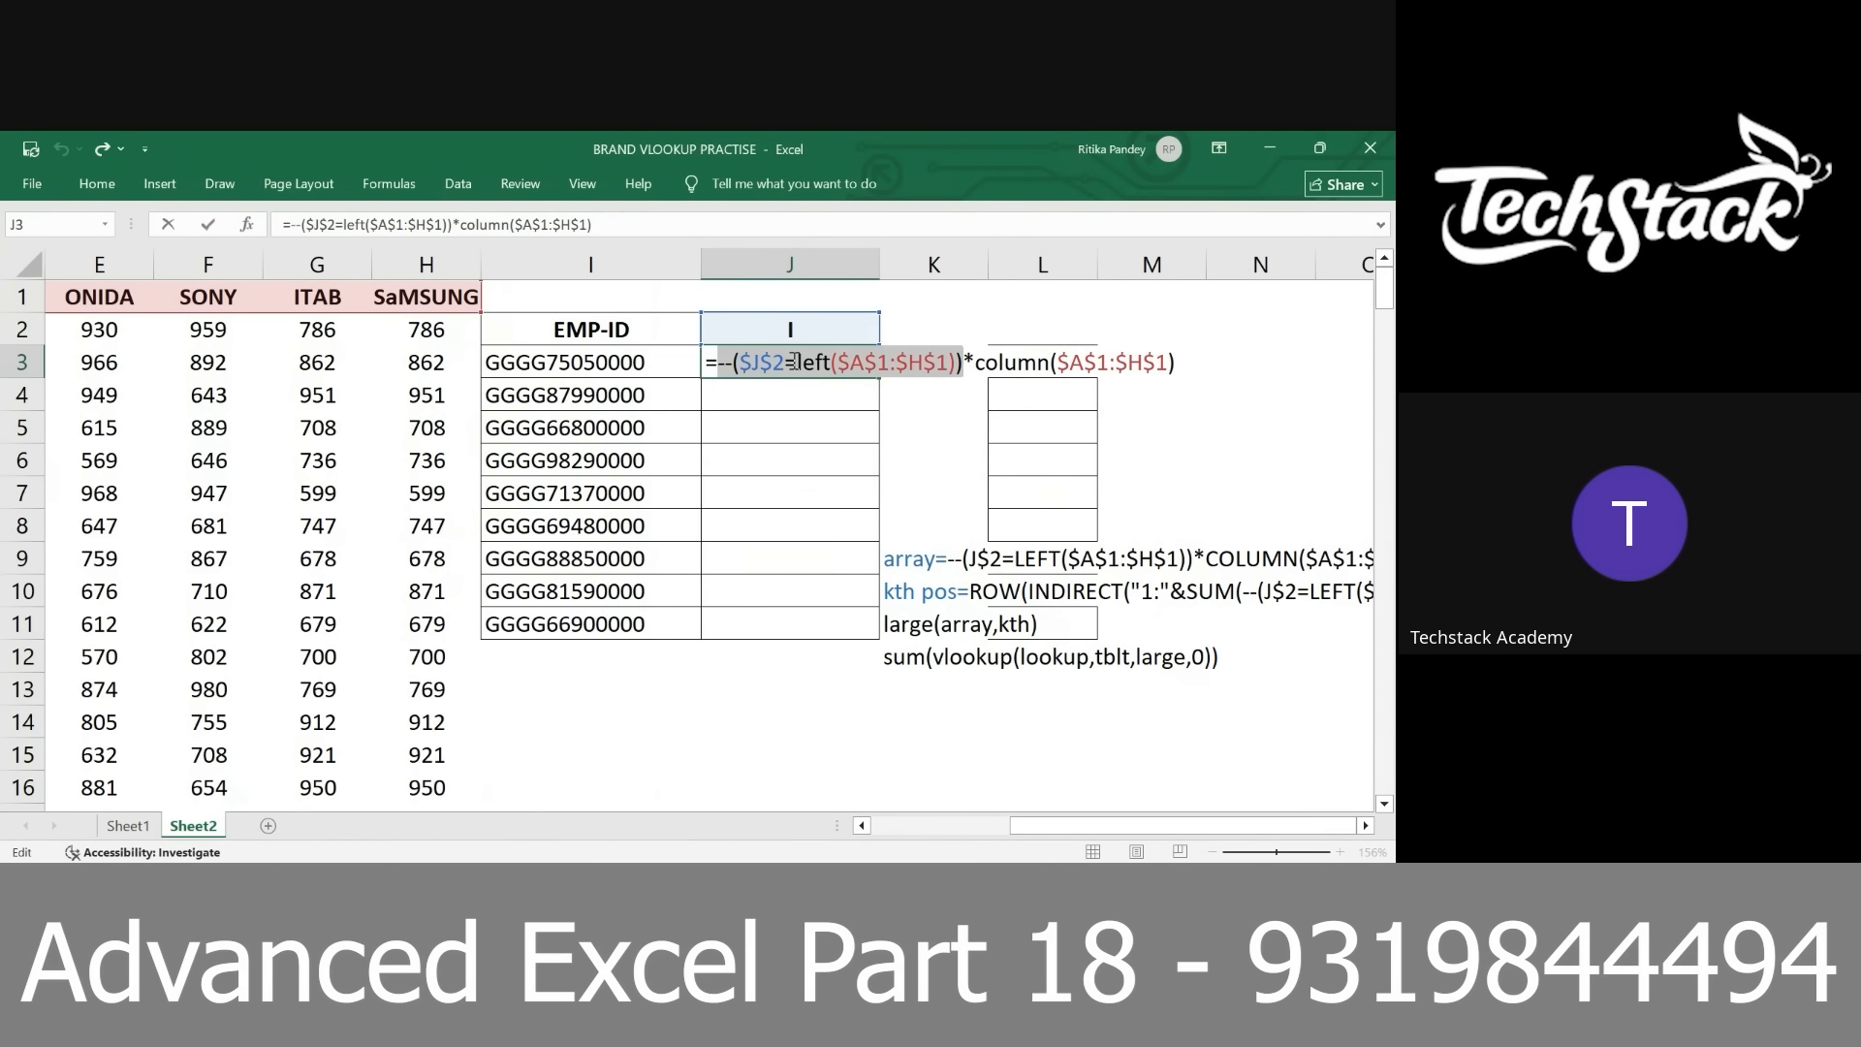
left_click_drag(975, 369, 1237, 374)
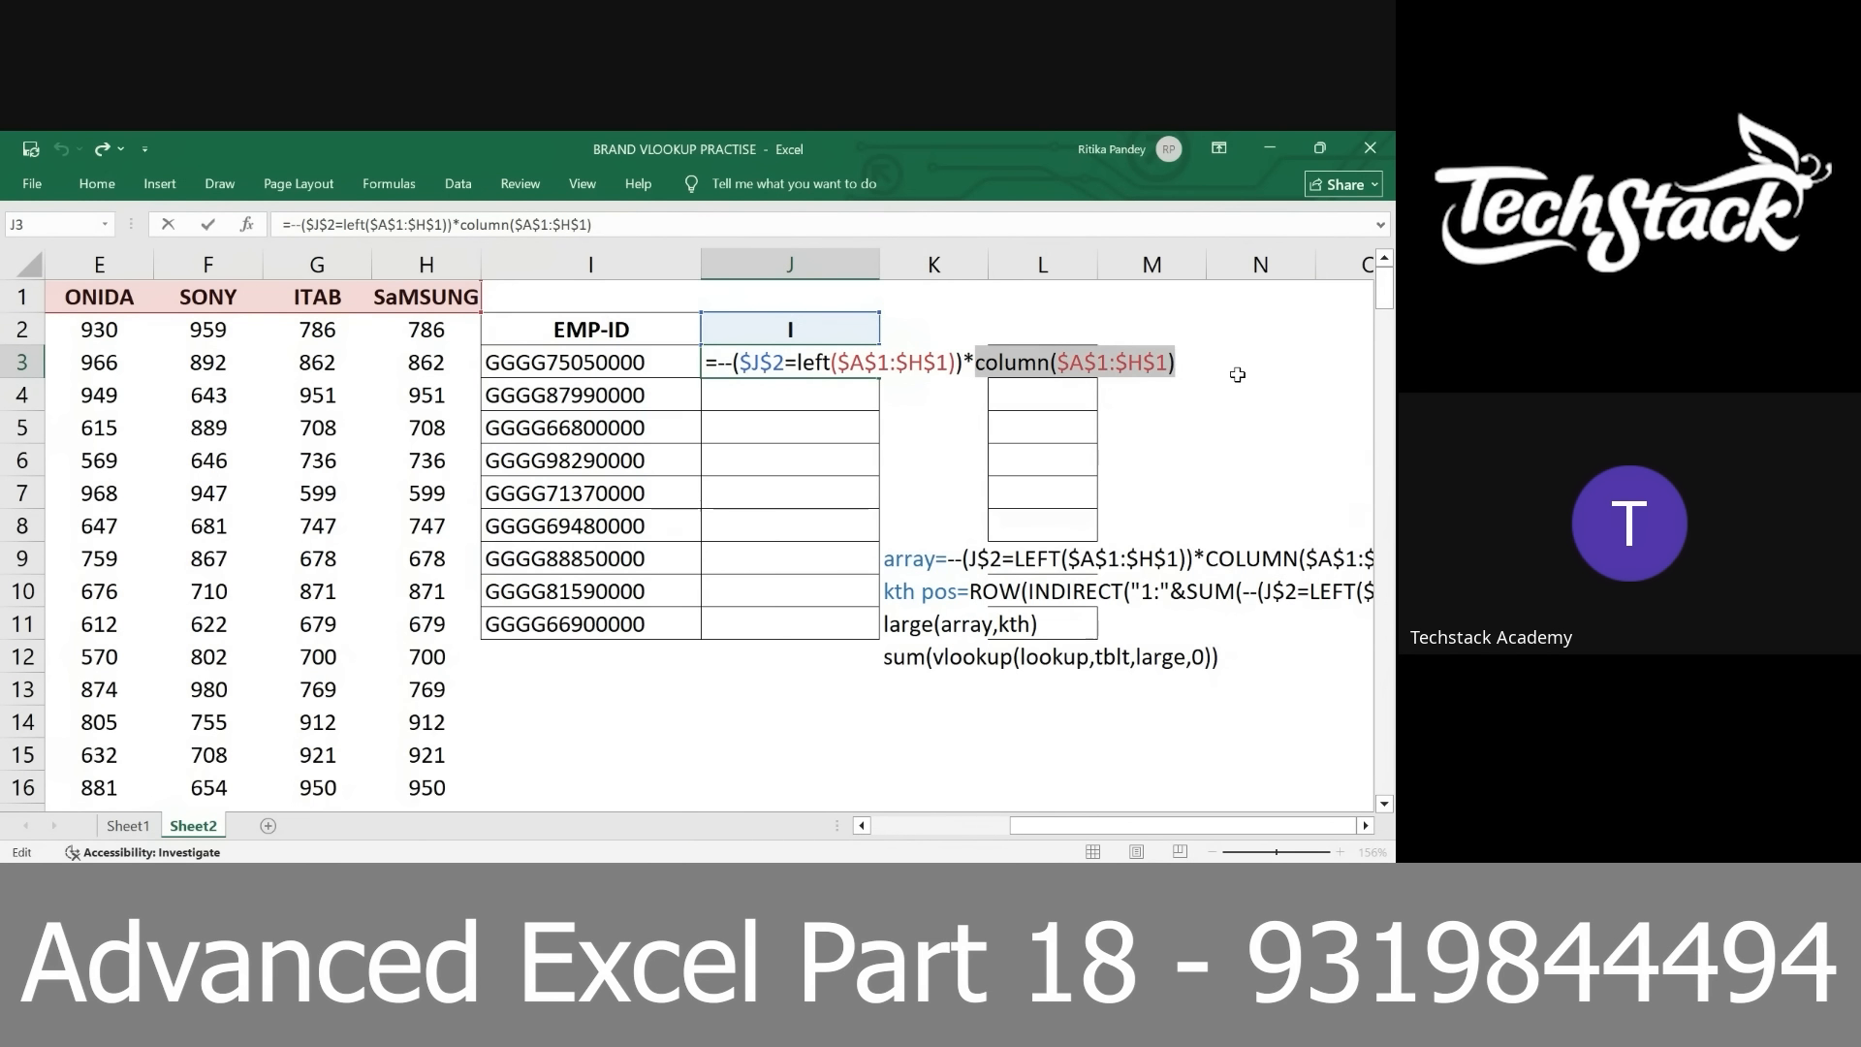
key("F9")
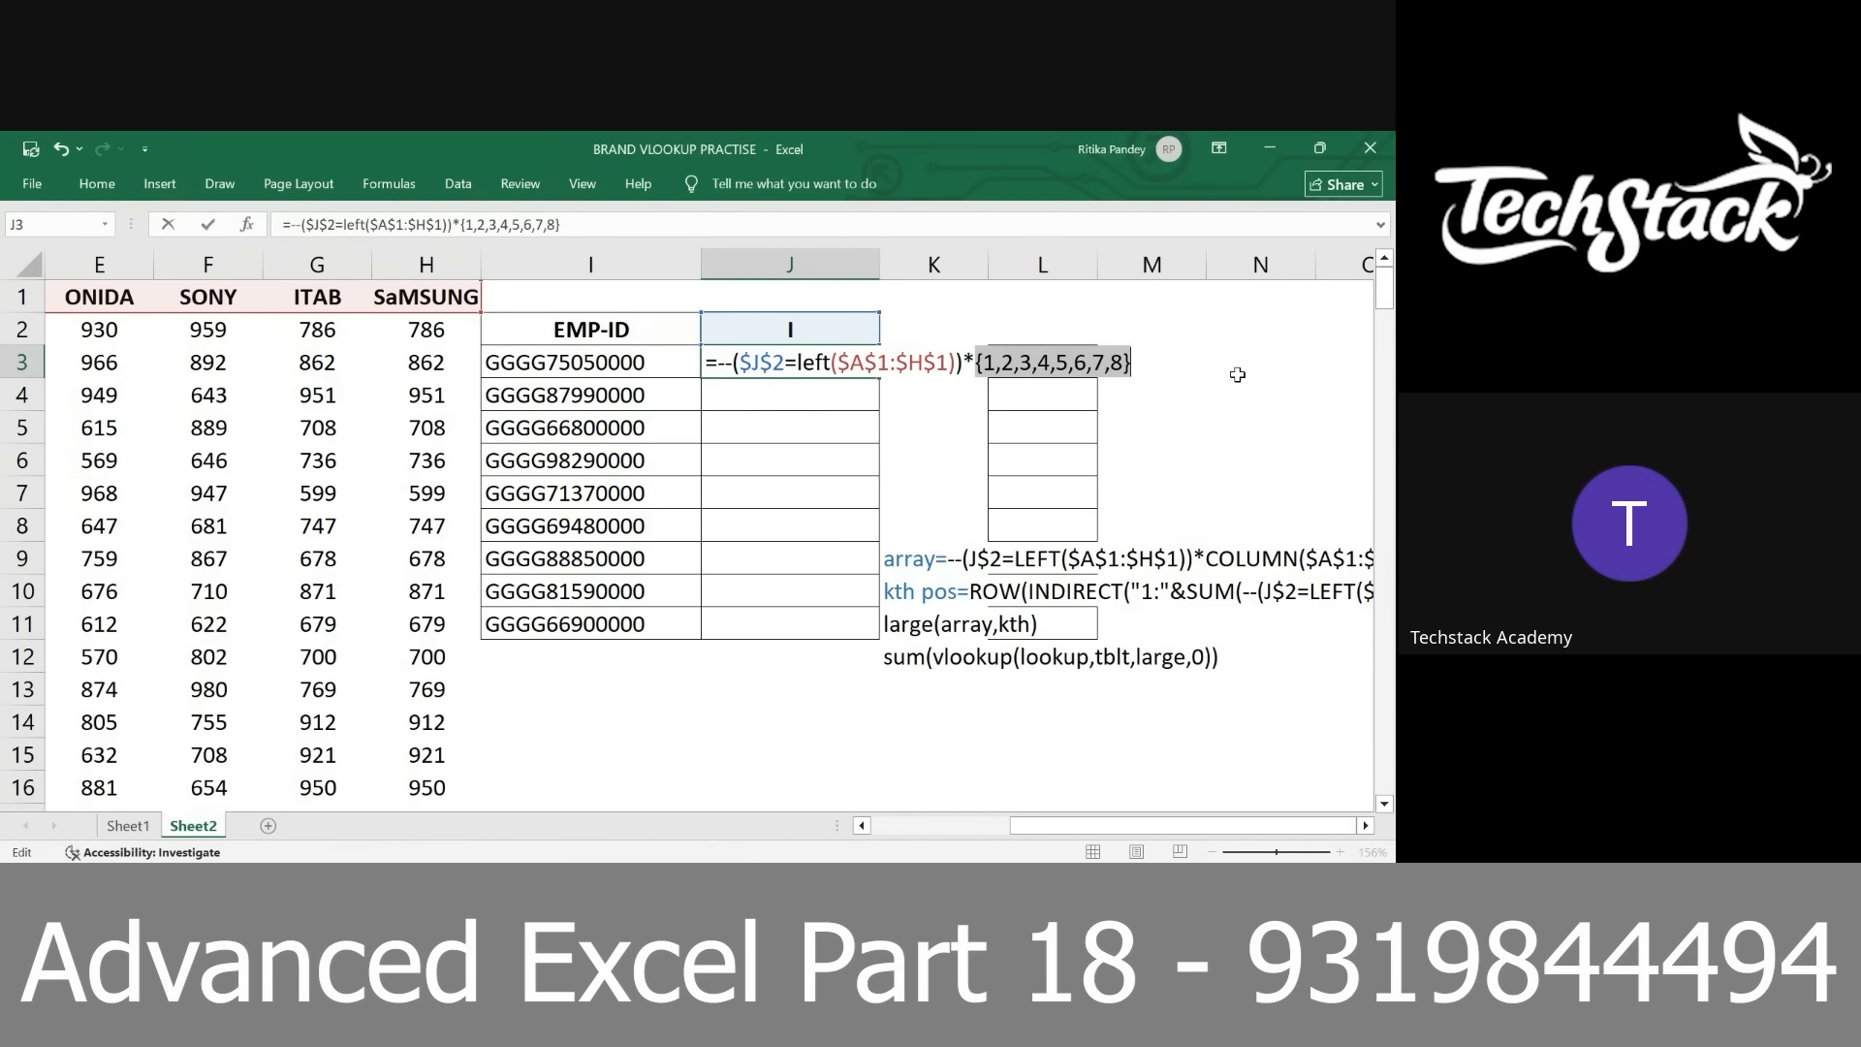
key("ctrl+z")
Preview the array produced by the complete product in J3, and restore the formula
left_click(831, 357)
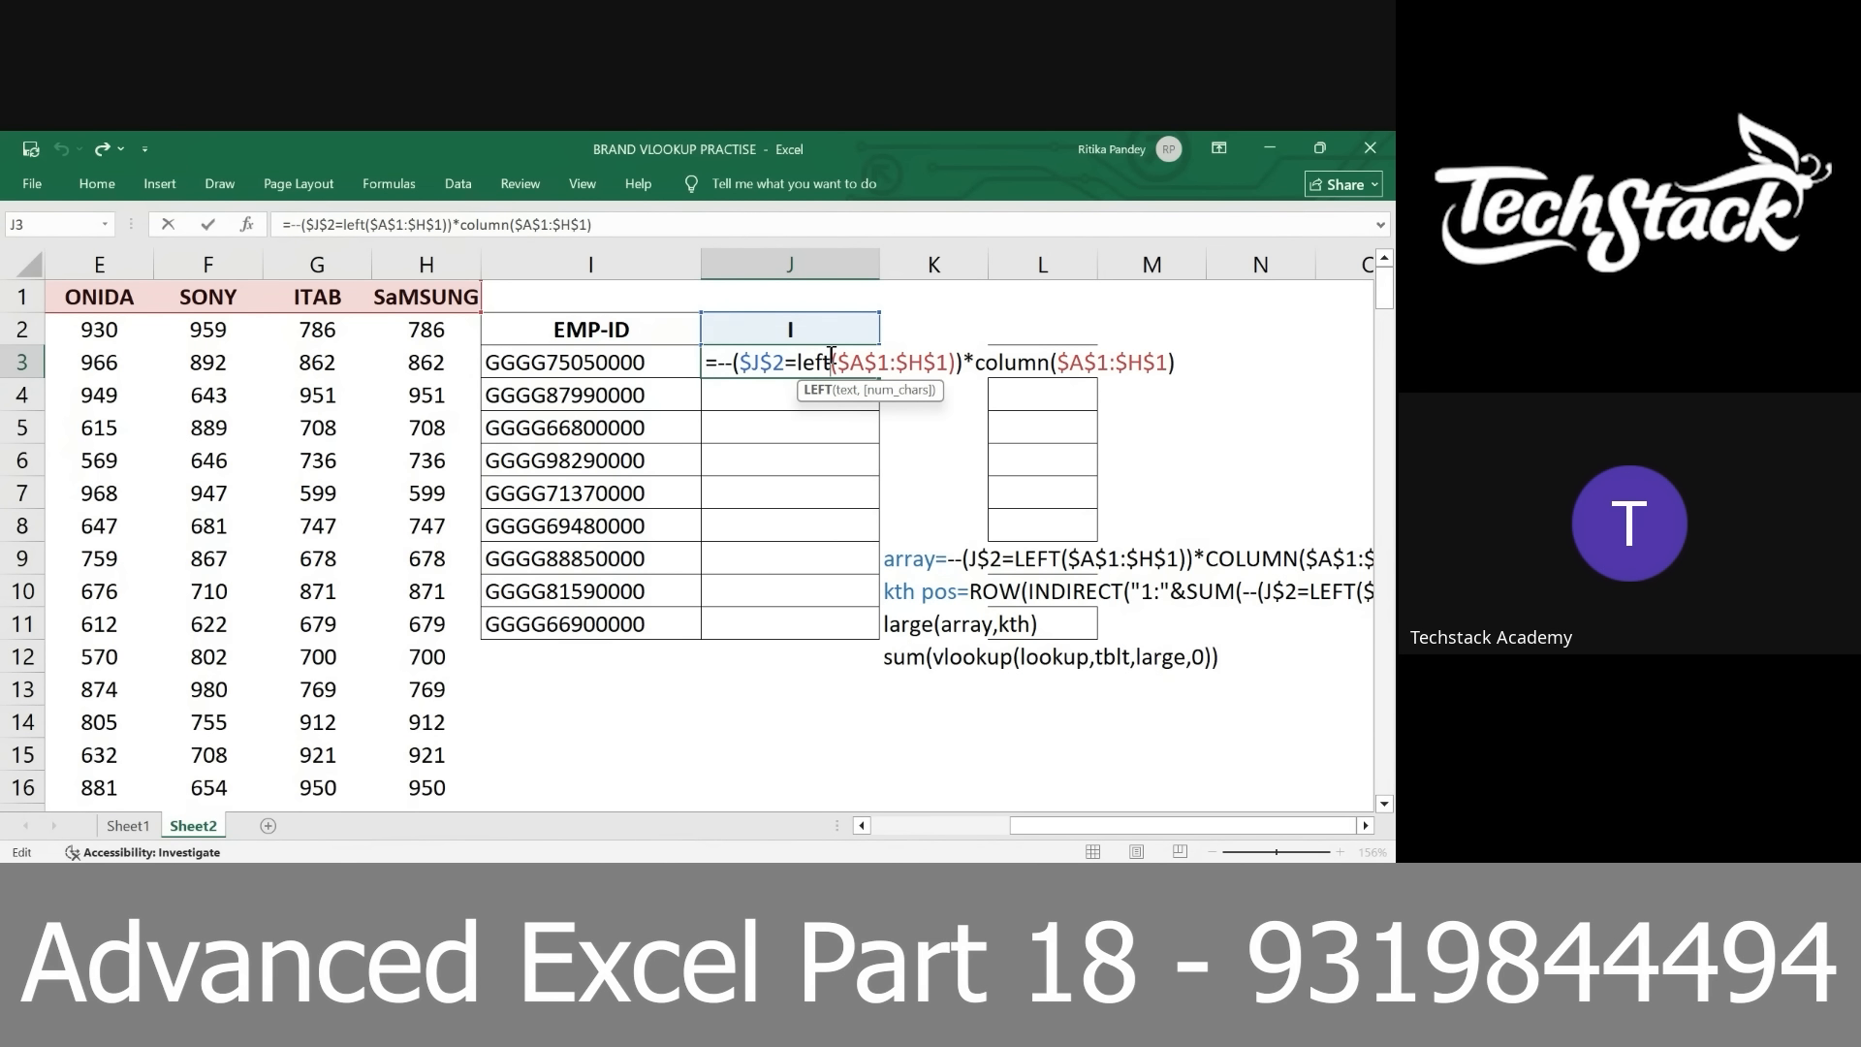
key("F9")
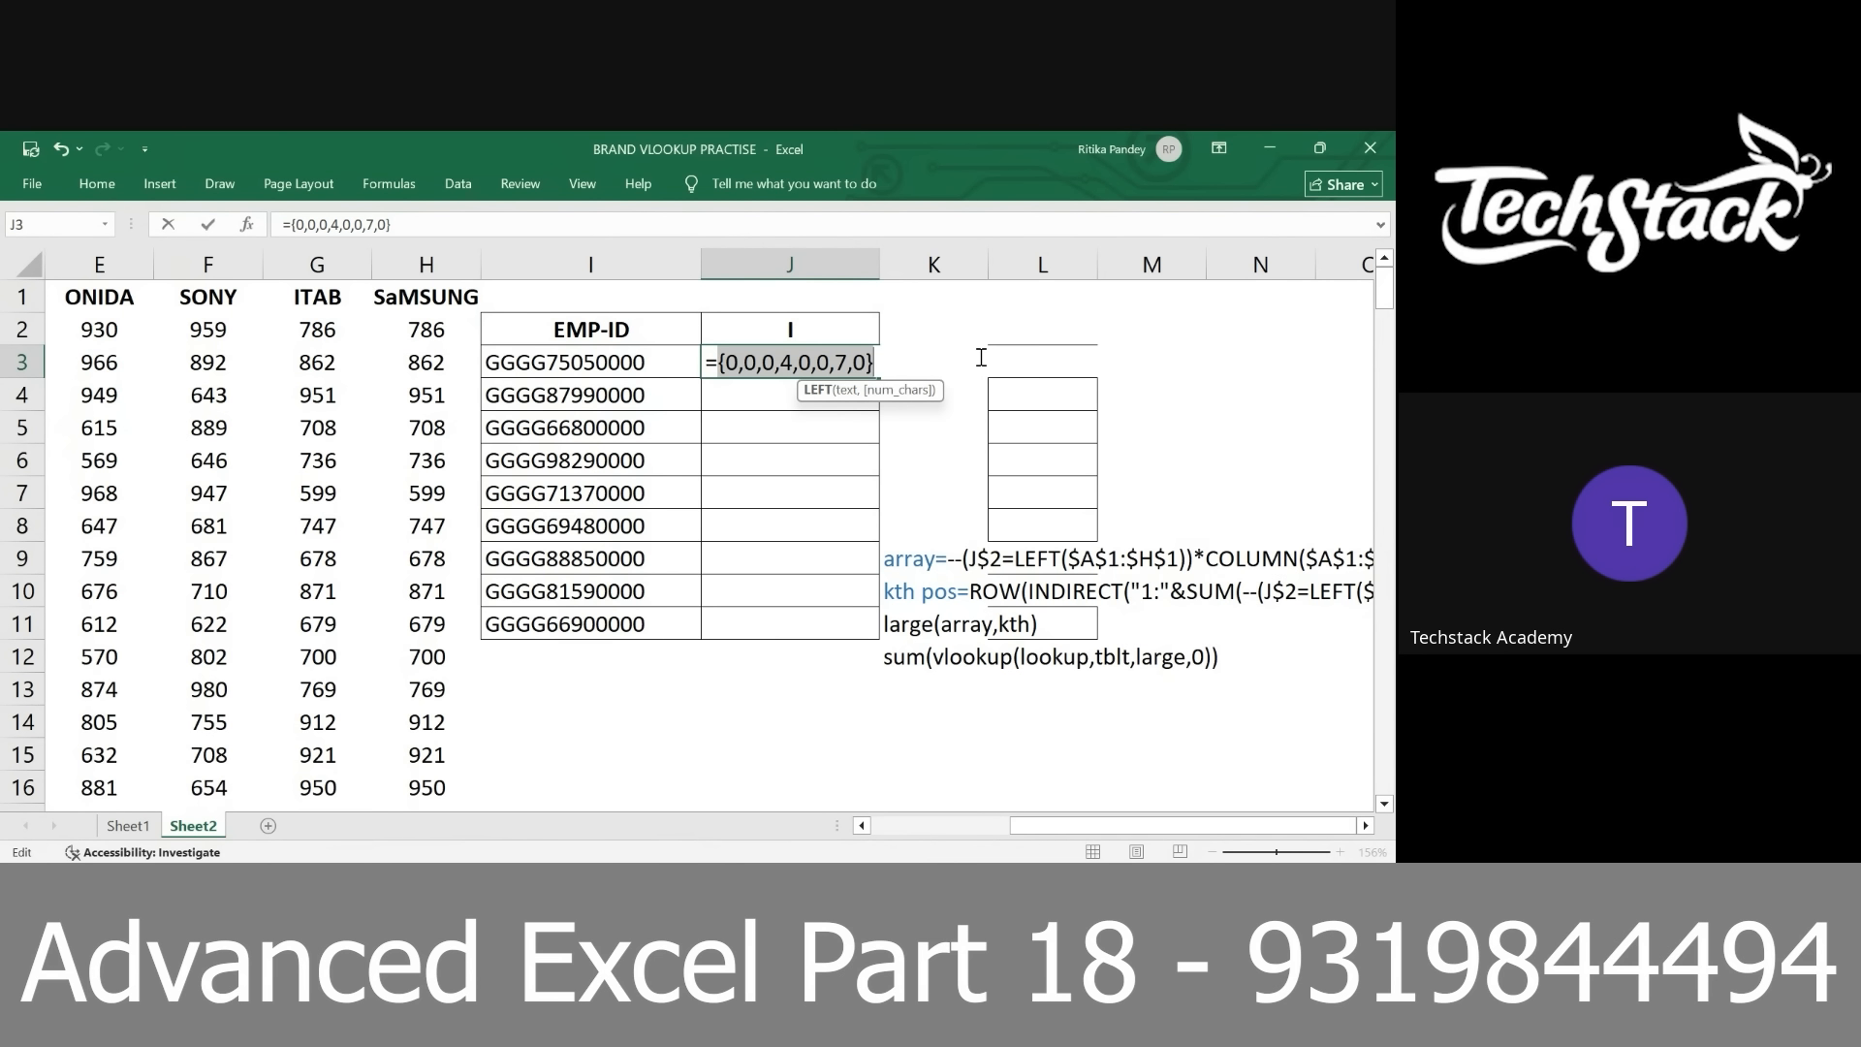
key("ctrl+z")
Wrap the product in the LARGE function as its array argument and add a comma for the k argument
left_click(717, 364)
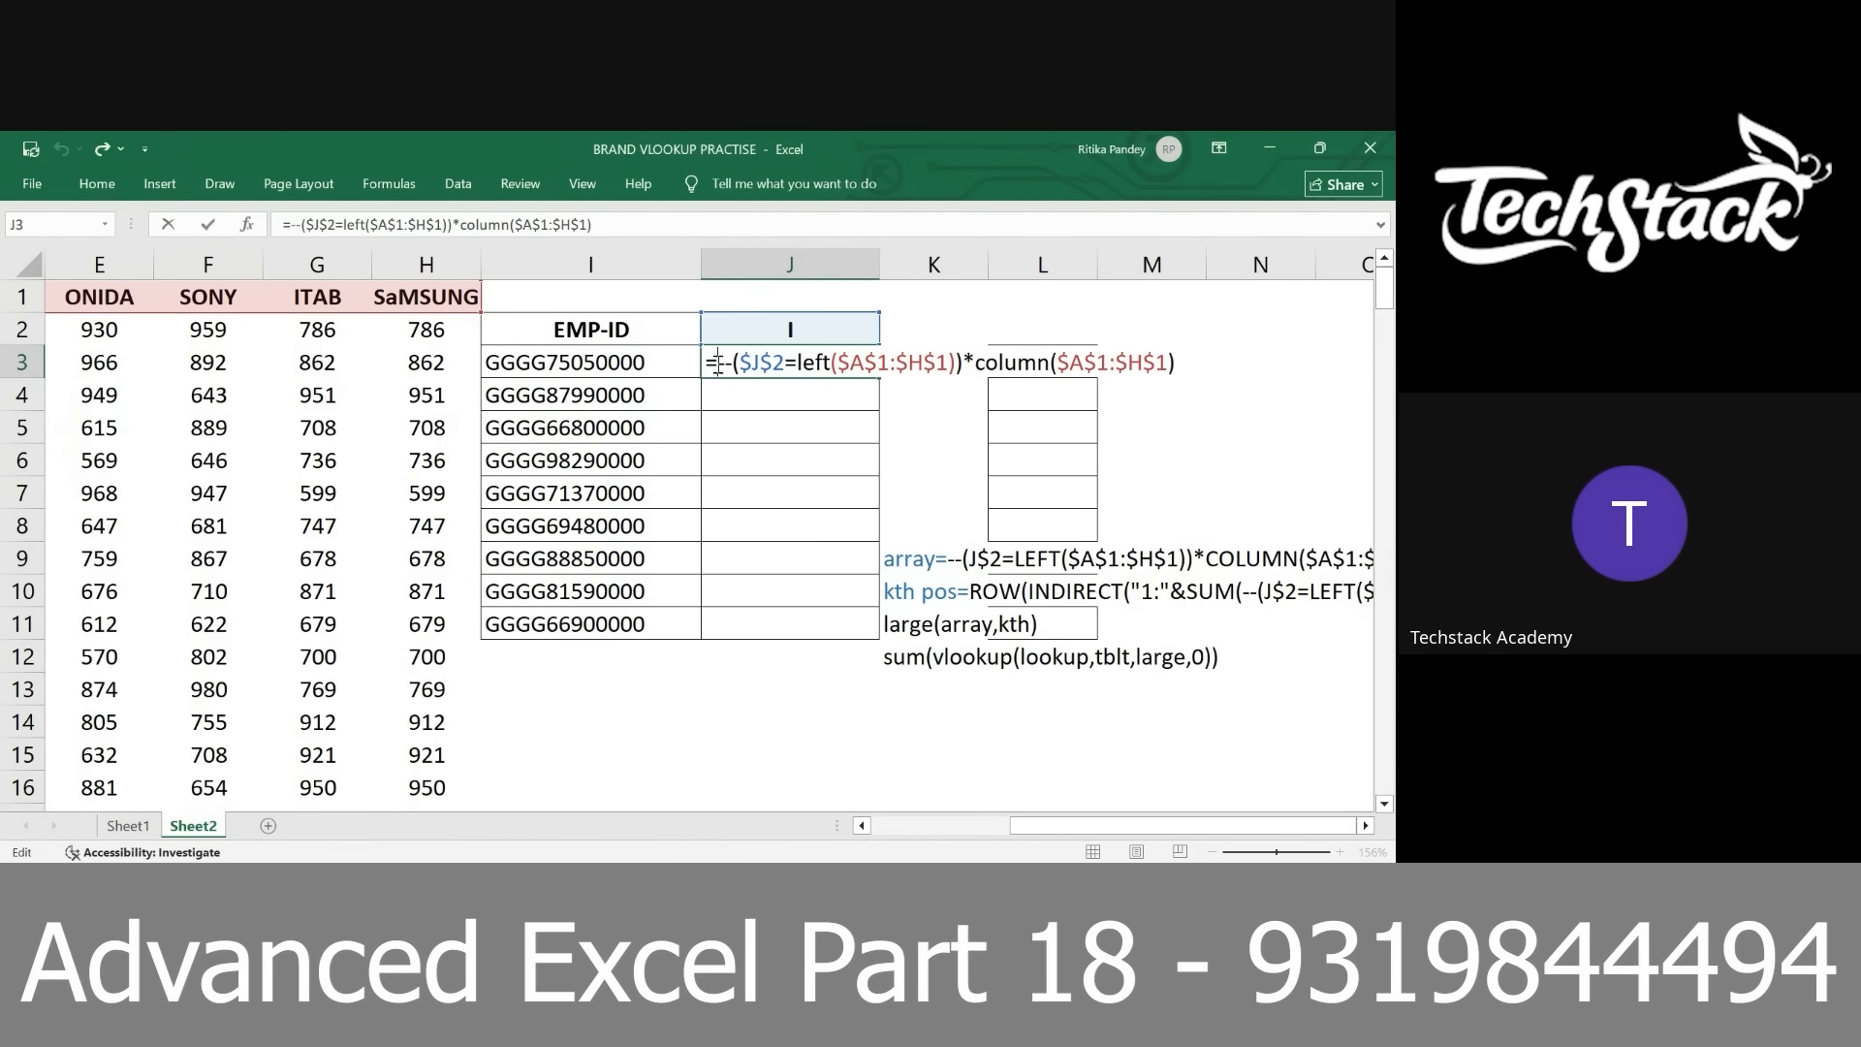
type("large(")
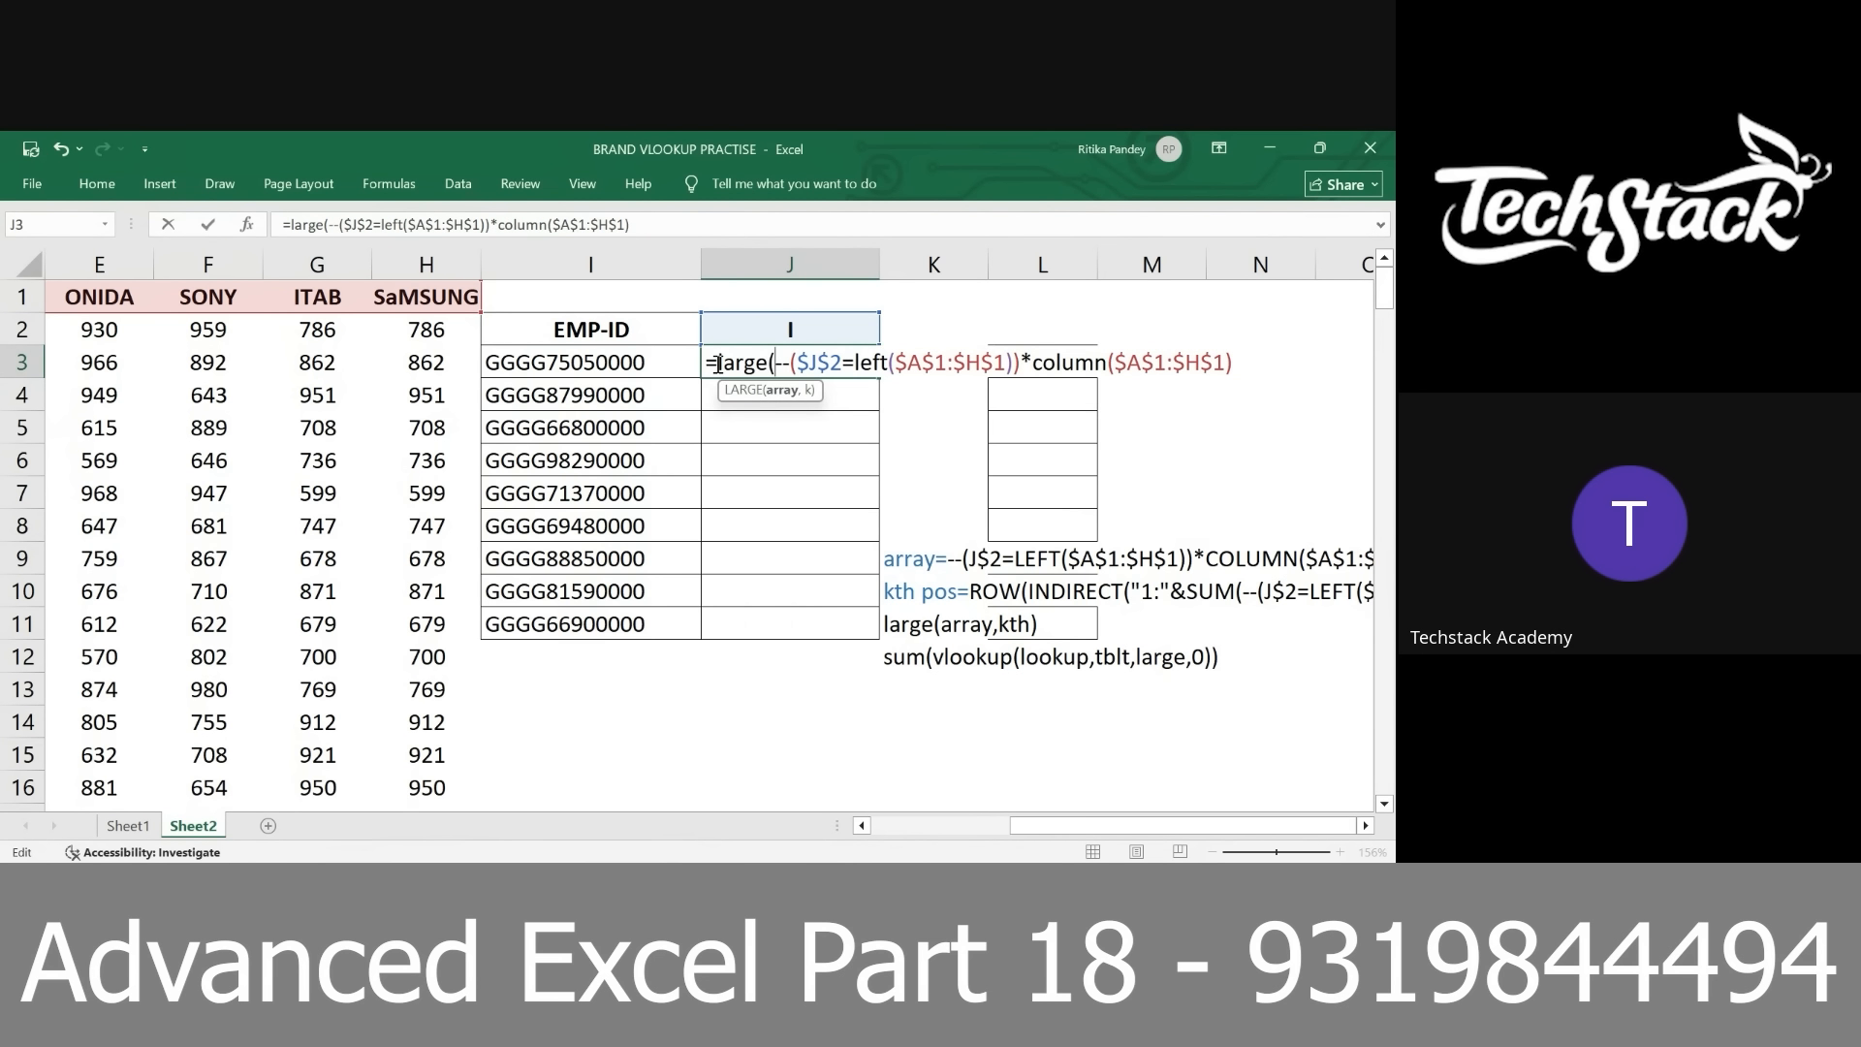
left_click(783, 390)
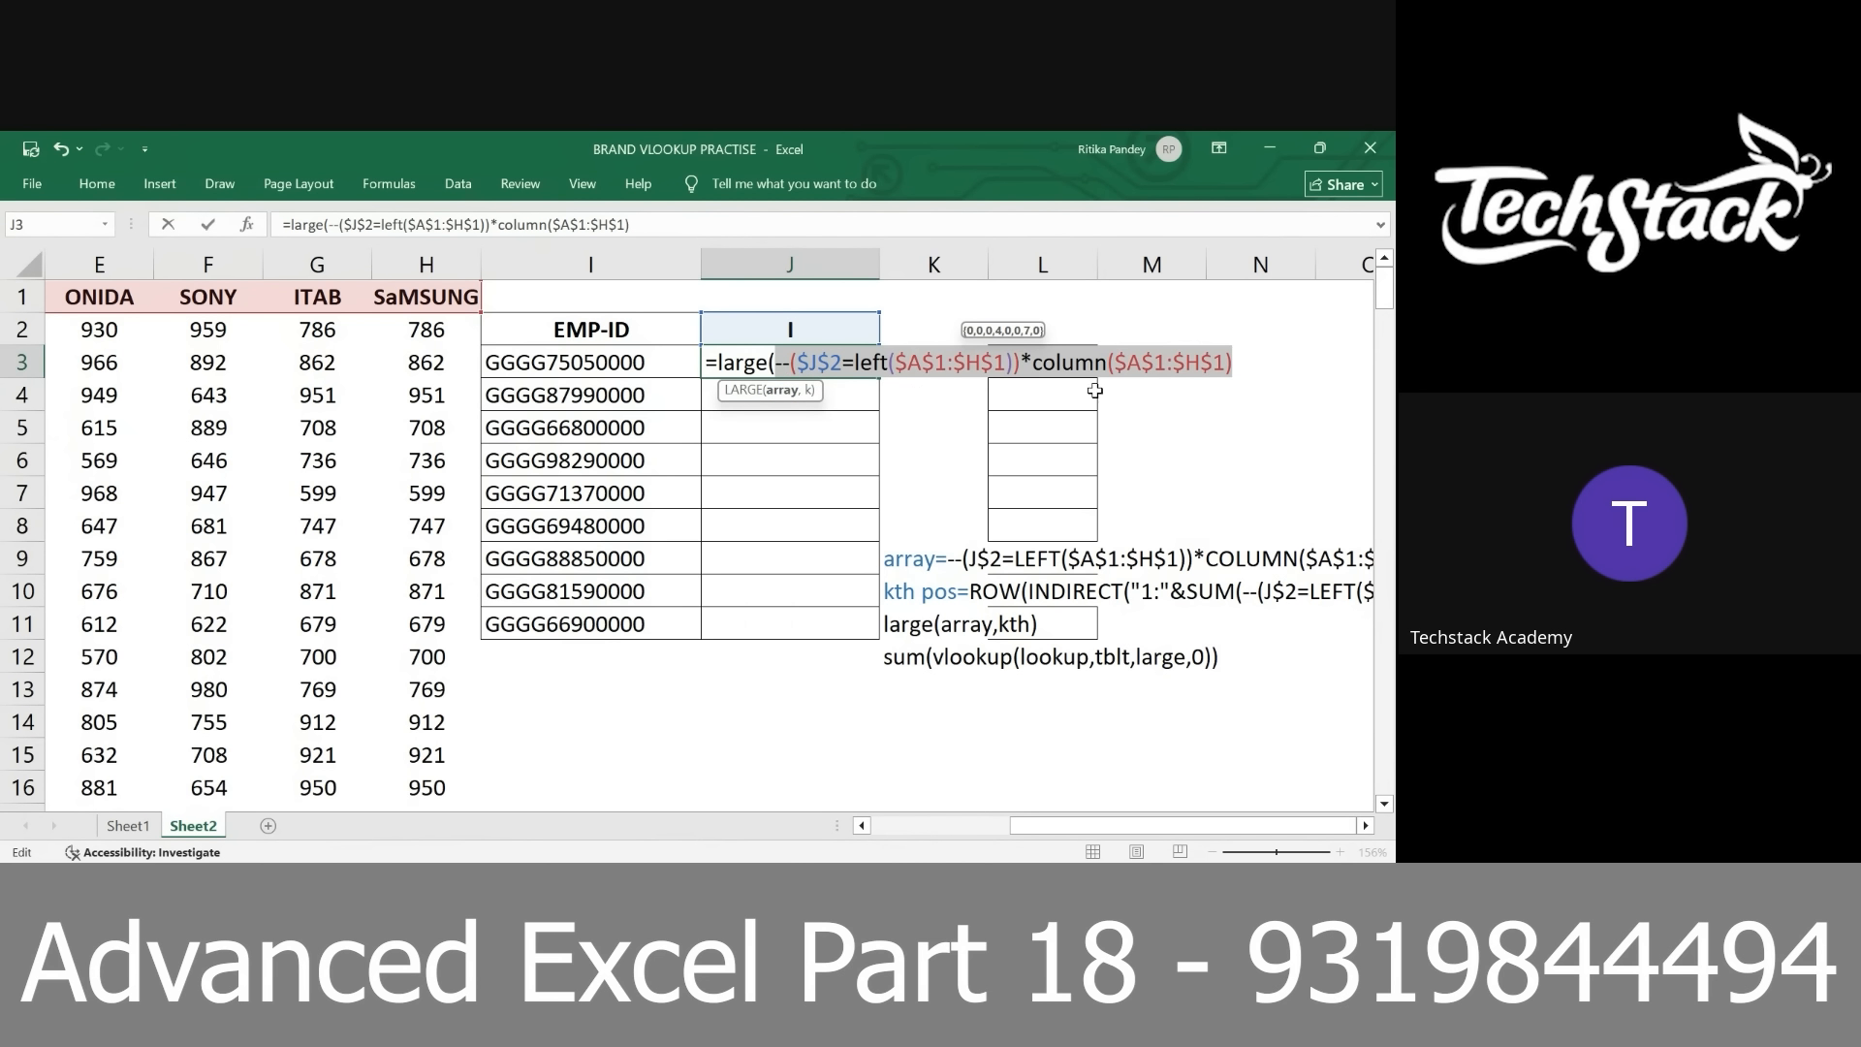
left_click(1237, 366)
type(",")
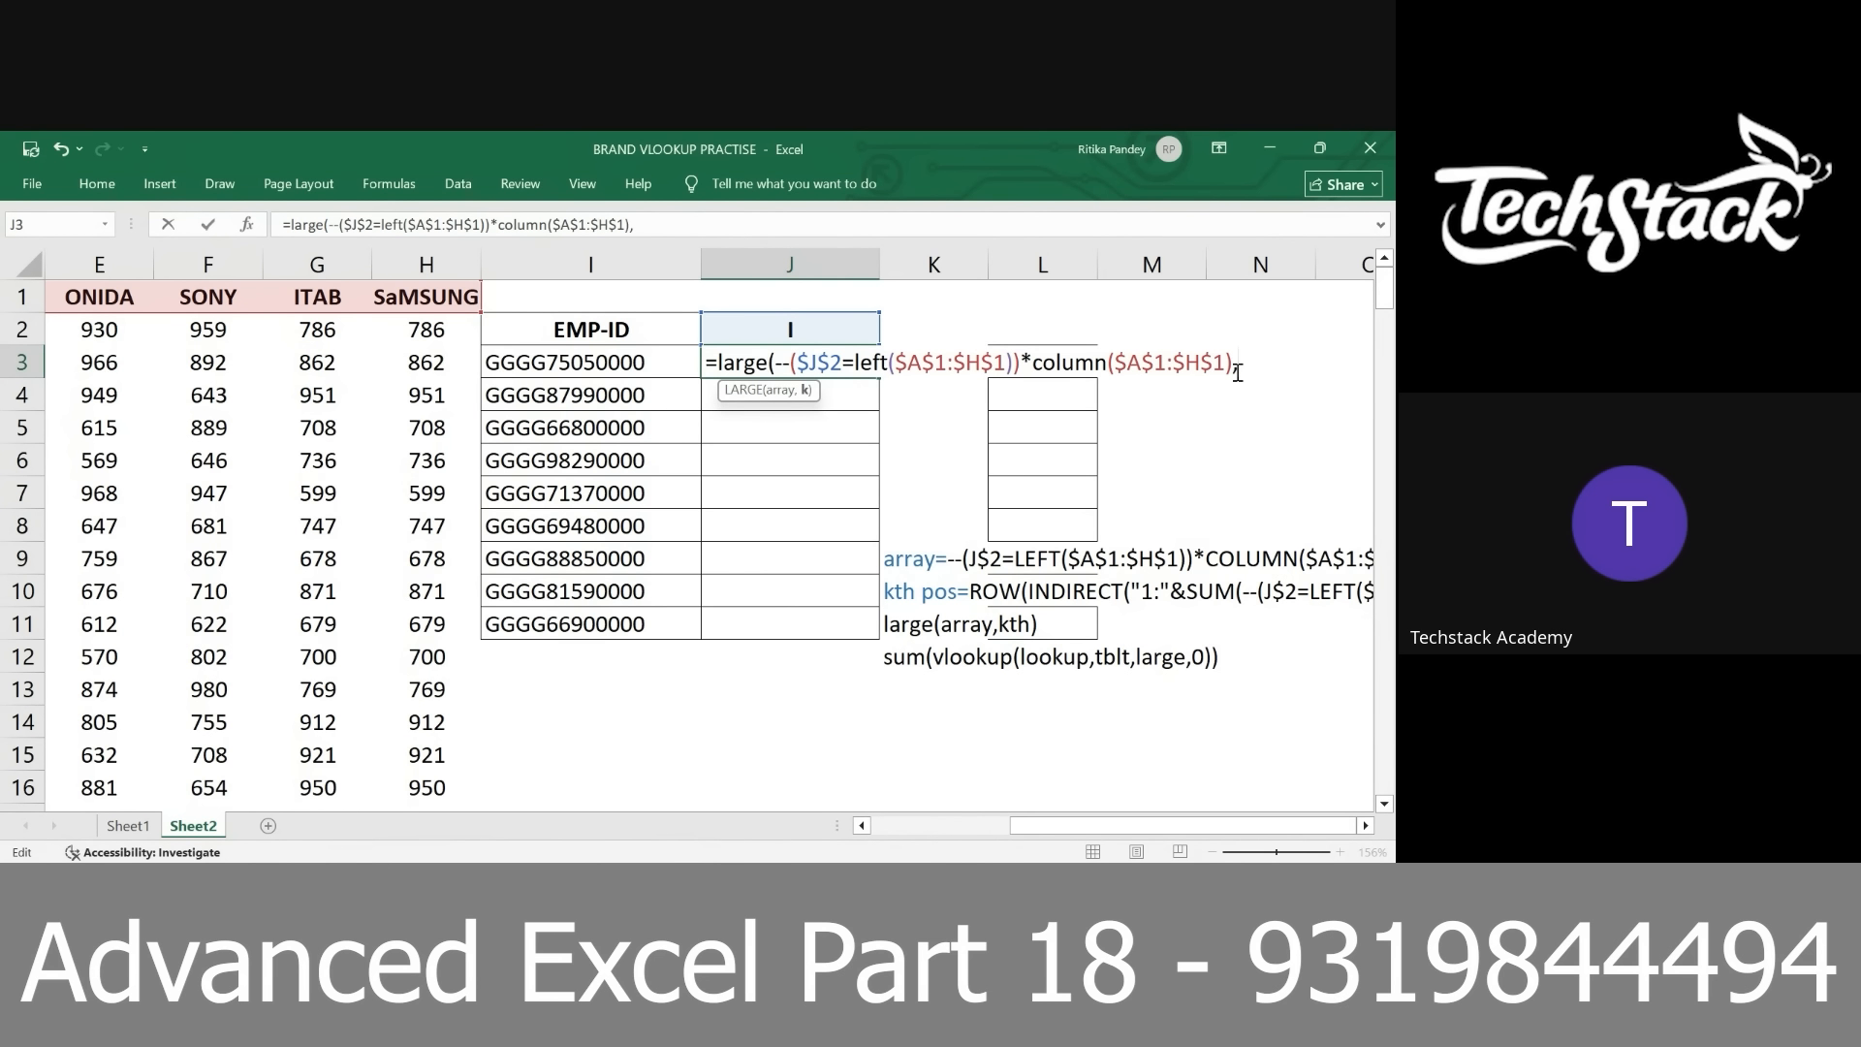
type("{1,1")
key("BackSpace")
type("2")
key("BackSpace")
key("BackSpace")
key("BackSpace")
key("BackSpace")
Reuse the condition from the array argument to enter sum(--($J$2=left($A$1:$H$1))) as the k argument of LARGE
left_click_drag(774, 366, 1026, 366)
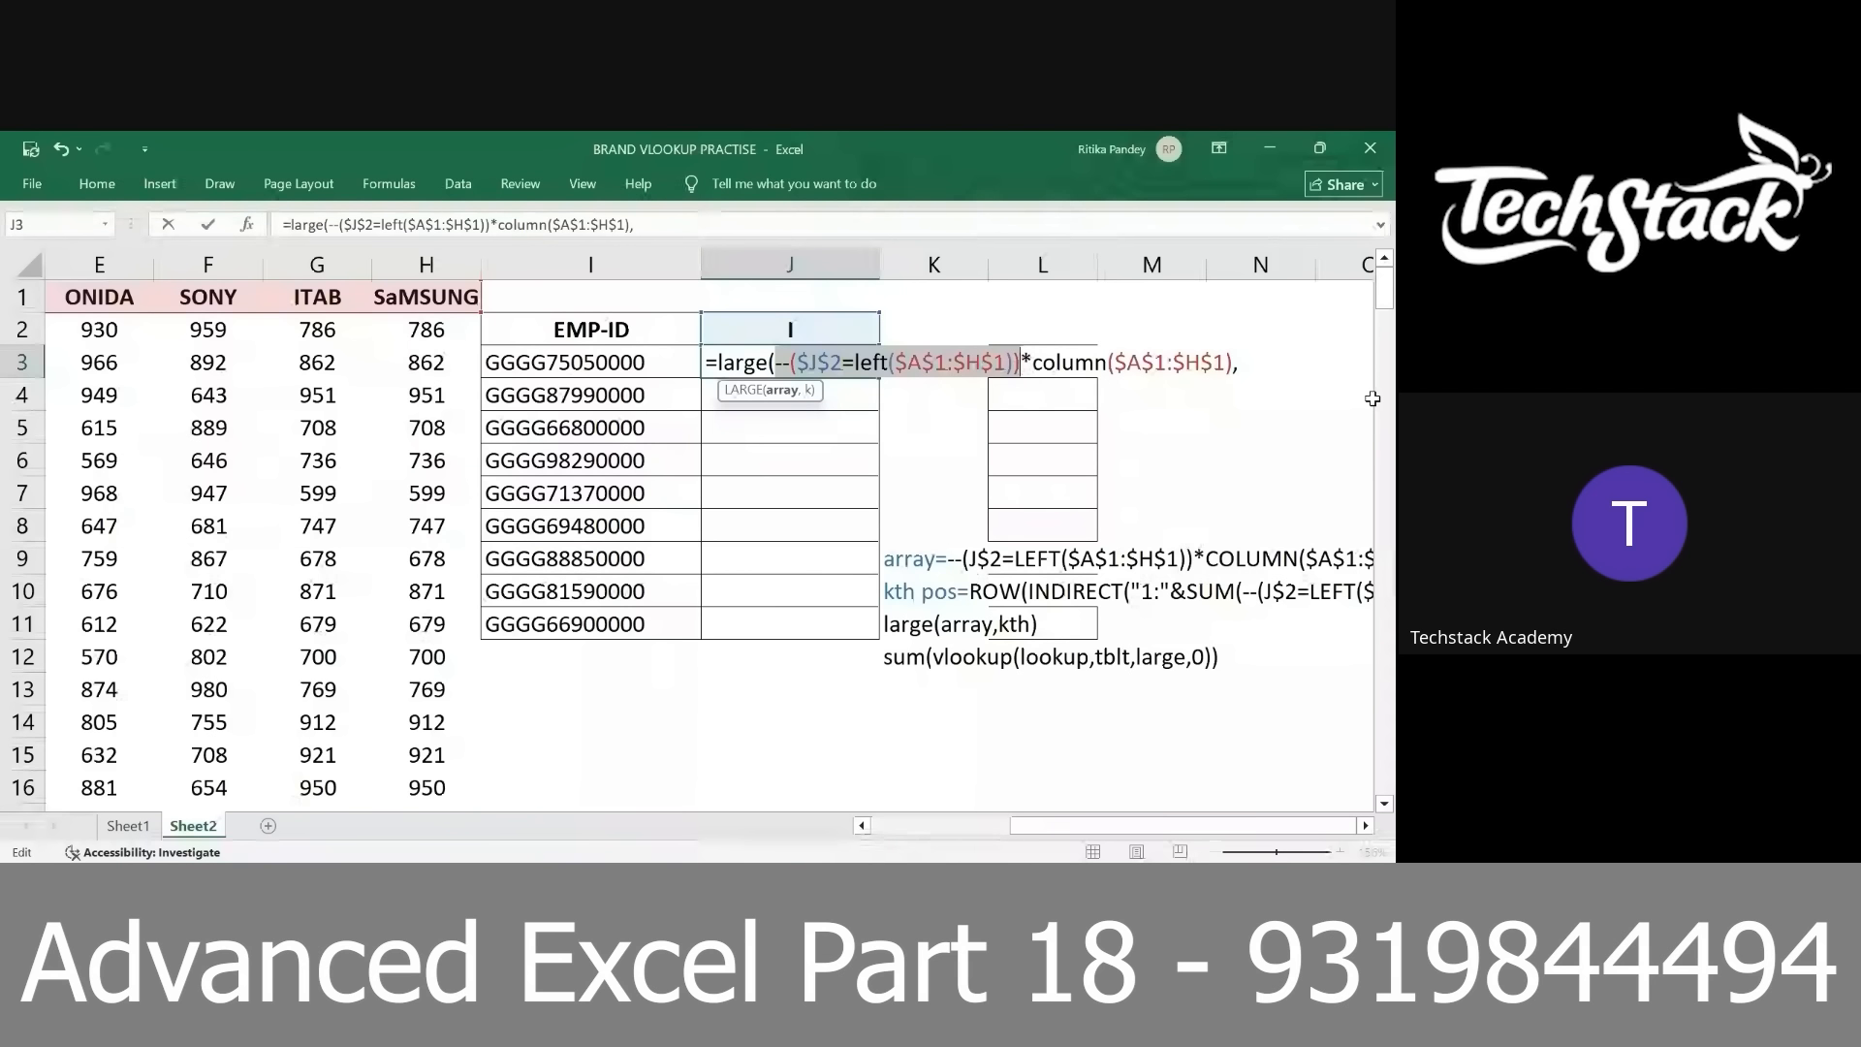
left_click(1254, 360)
type("sum")
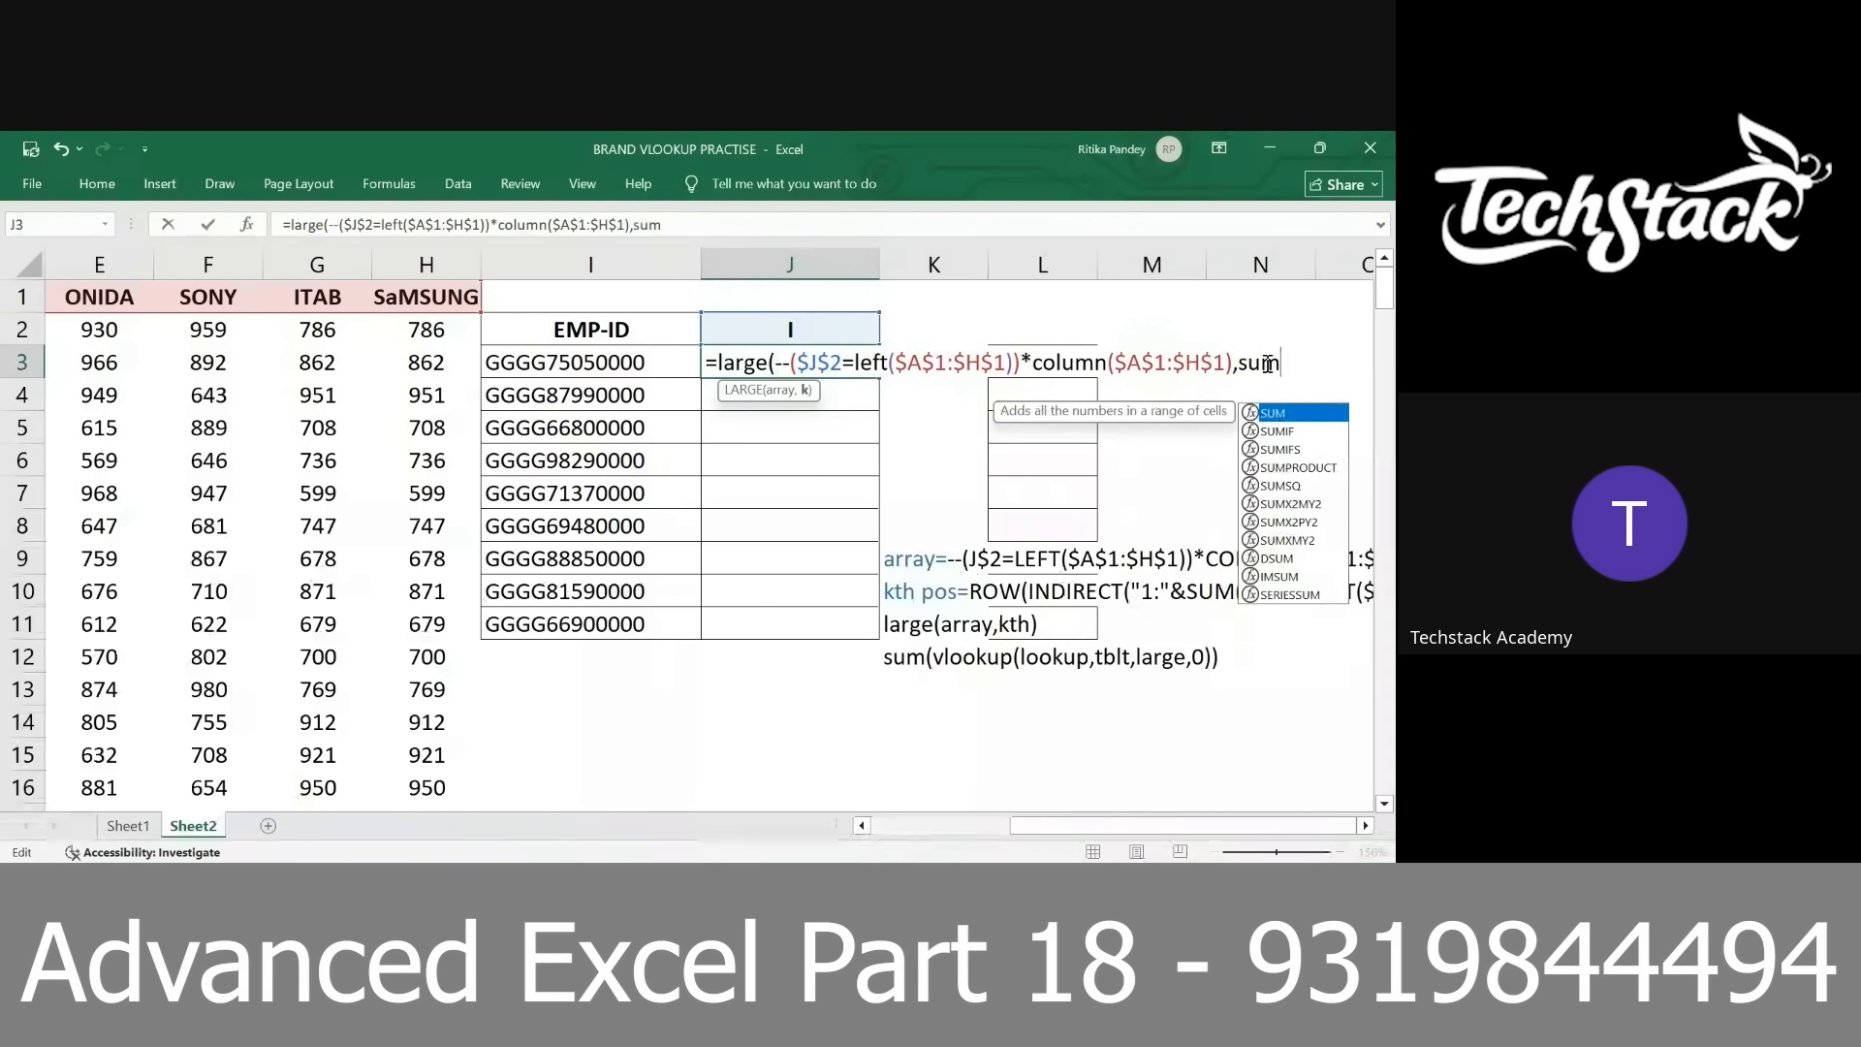
type("(--($J$2=left($A$1:$H$1))")
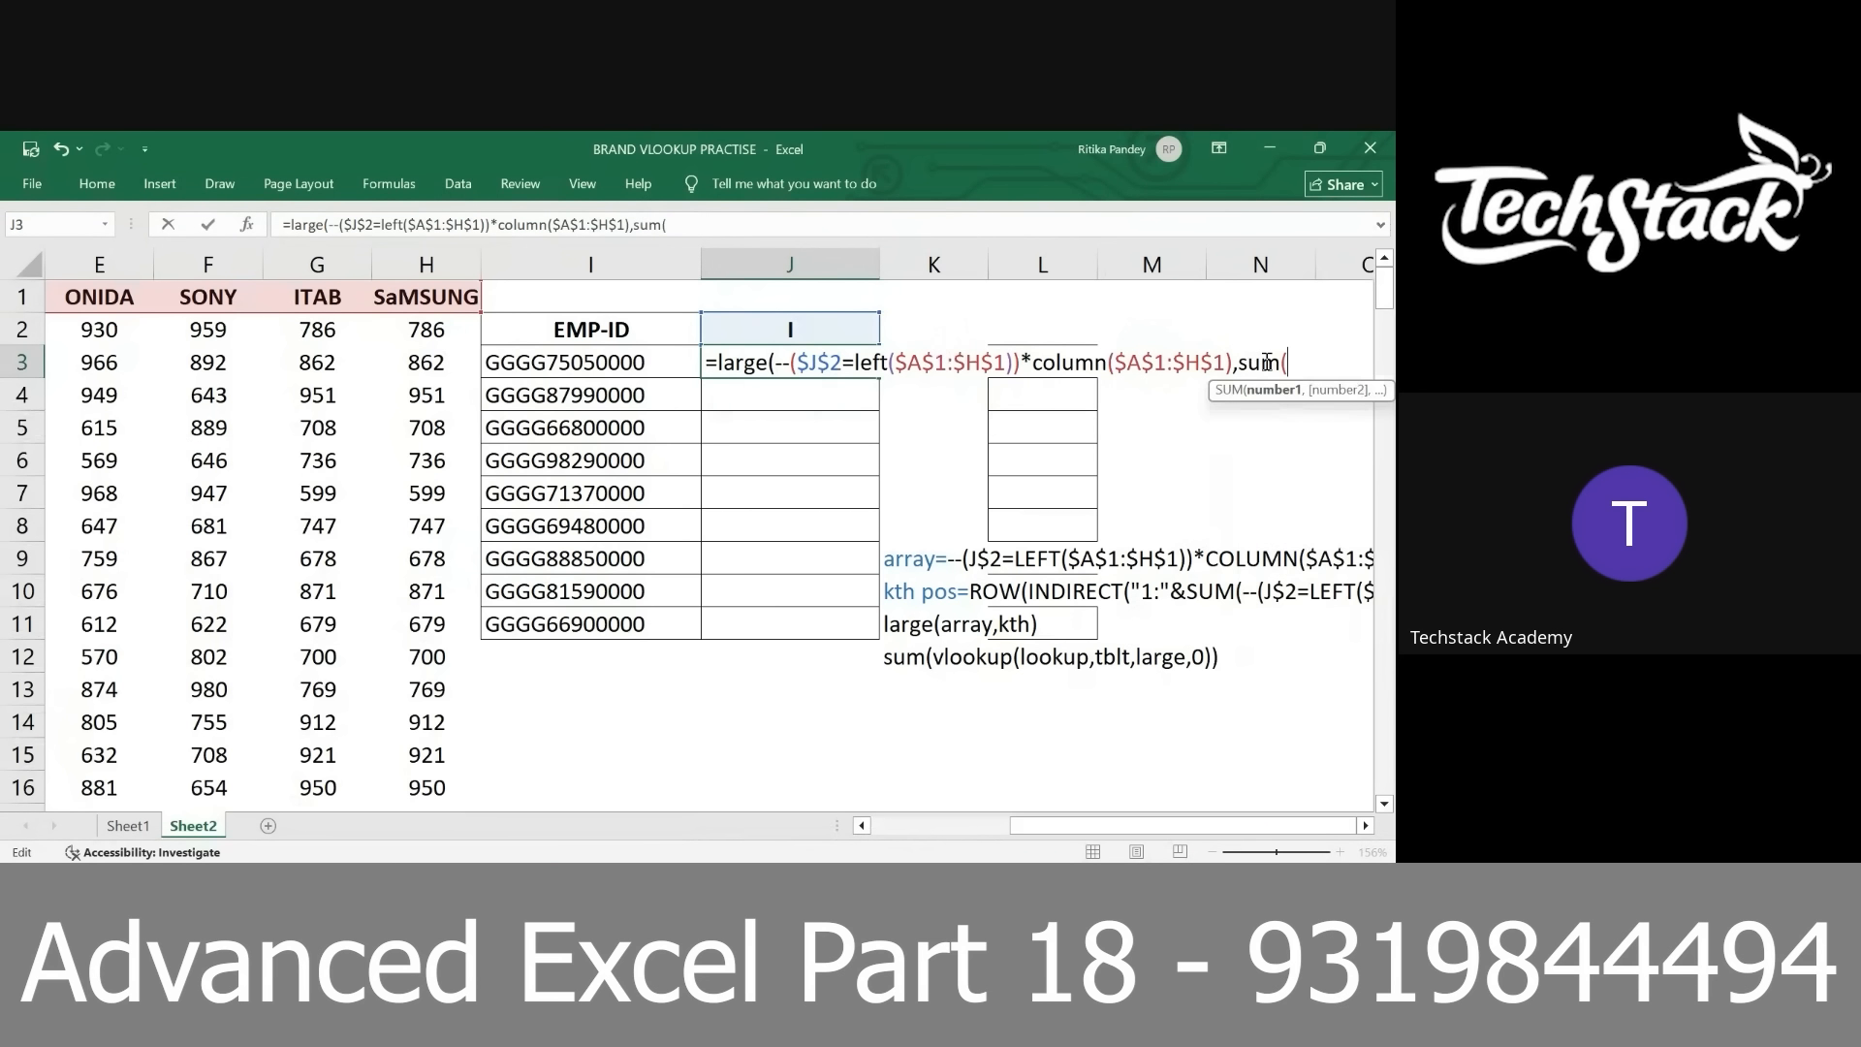
type(")")
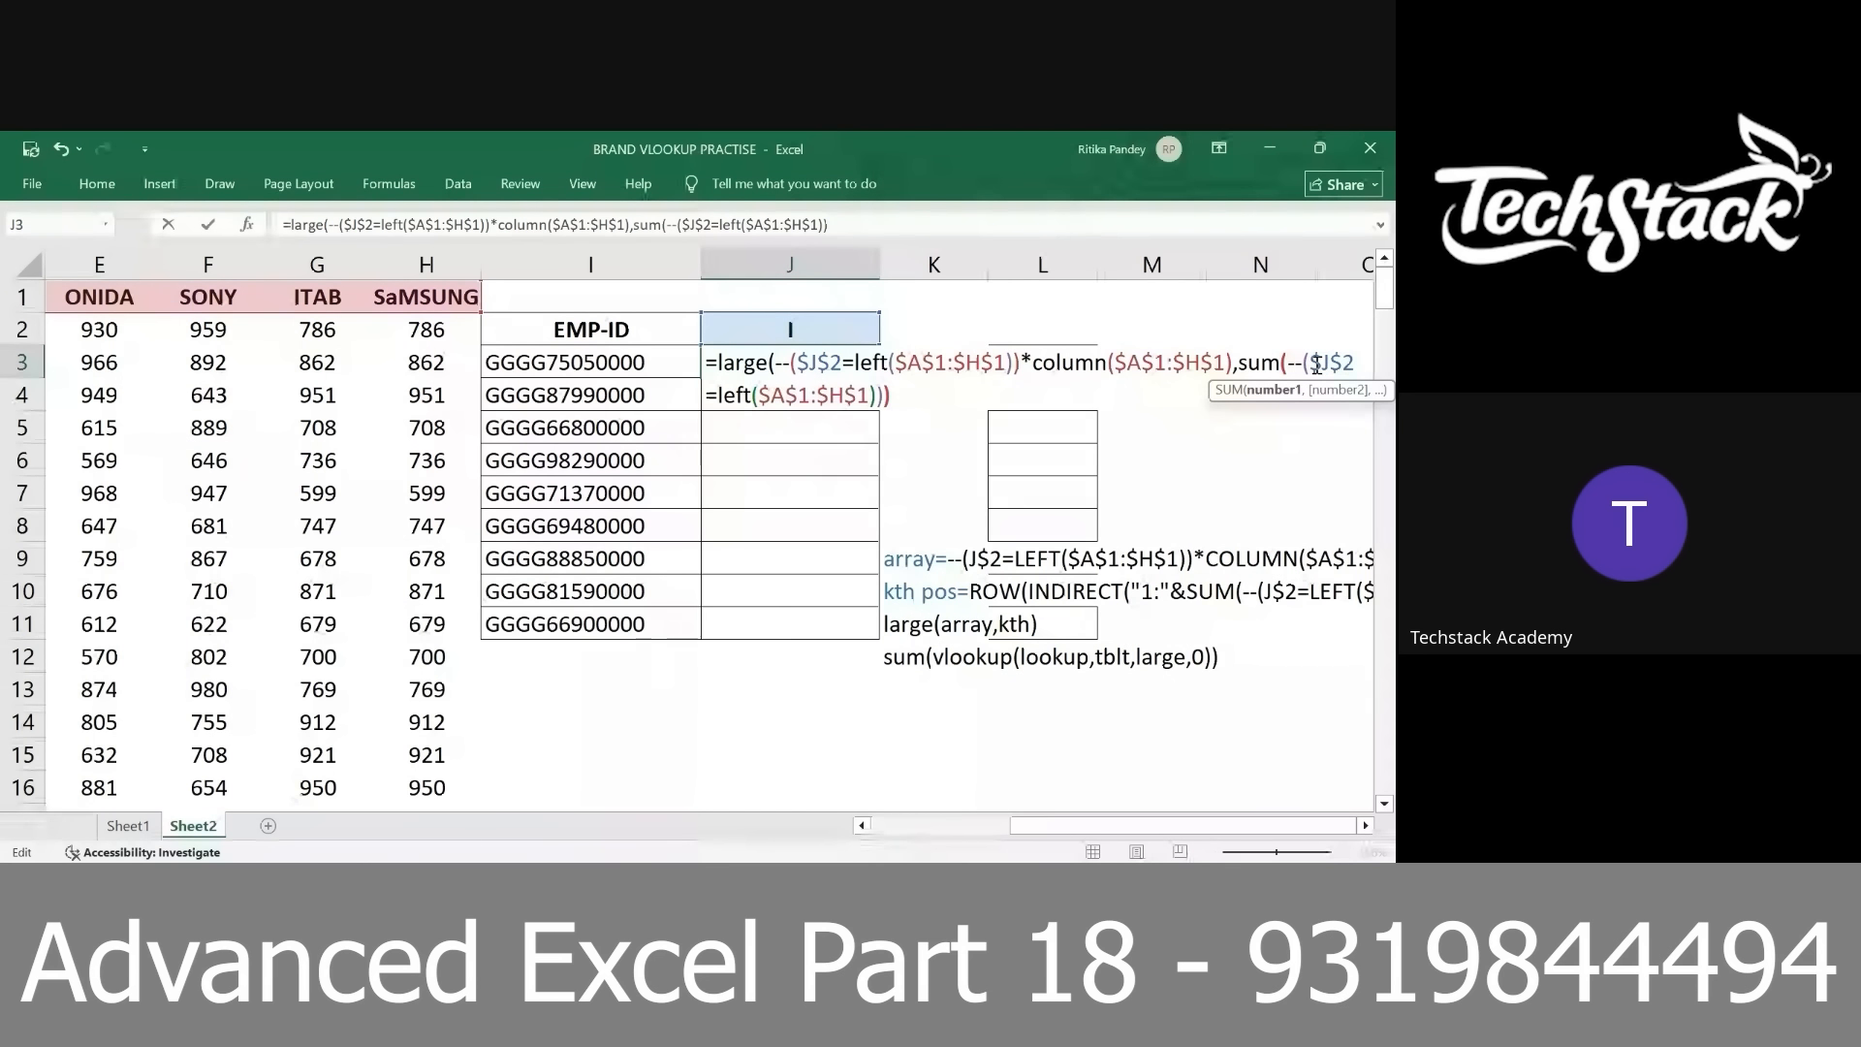
Evaluate the SUM expression in the k argument of LARGE to preview its value
left_click_drag(1236, 367, 1250, 427)
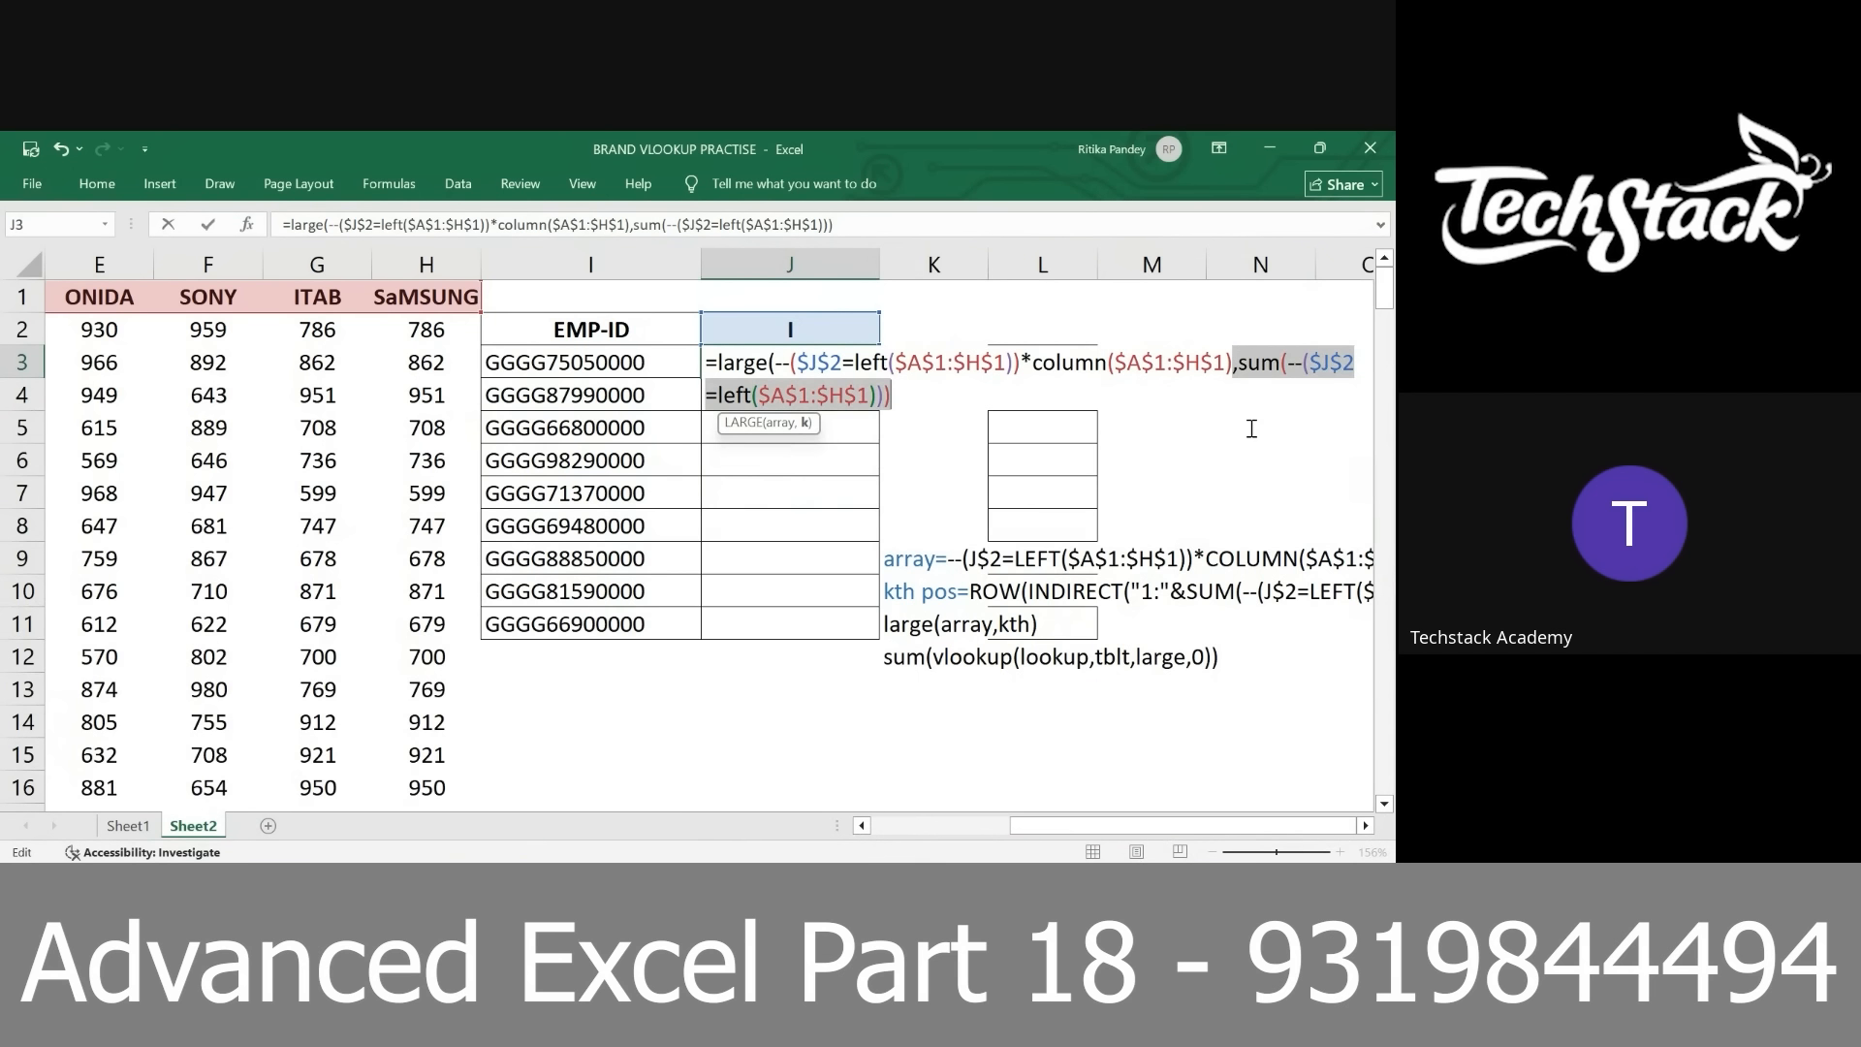
left_click(1240, 361)
left_click_drag(1240, 362, 1253, 412)
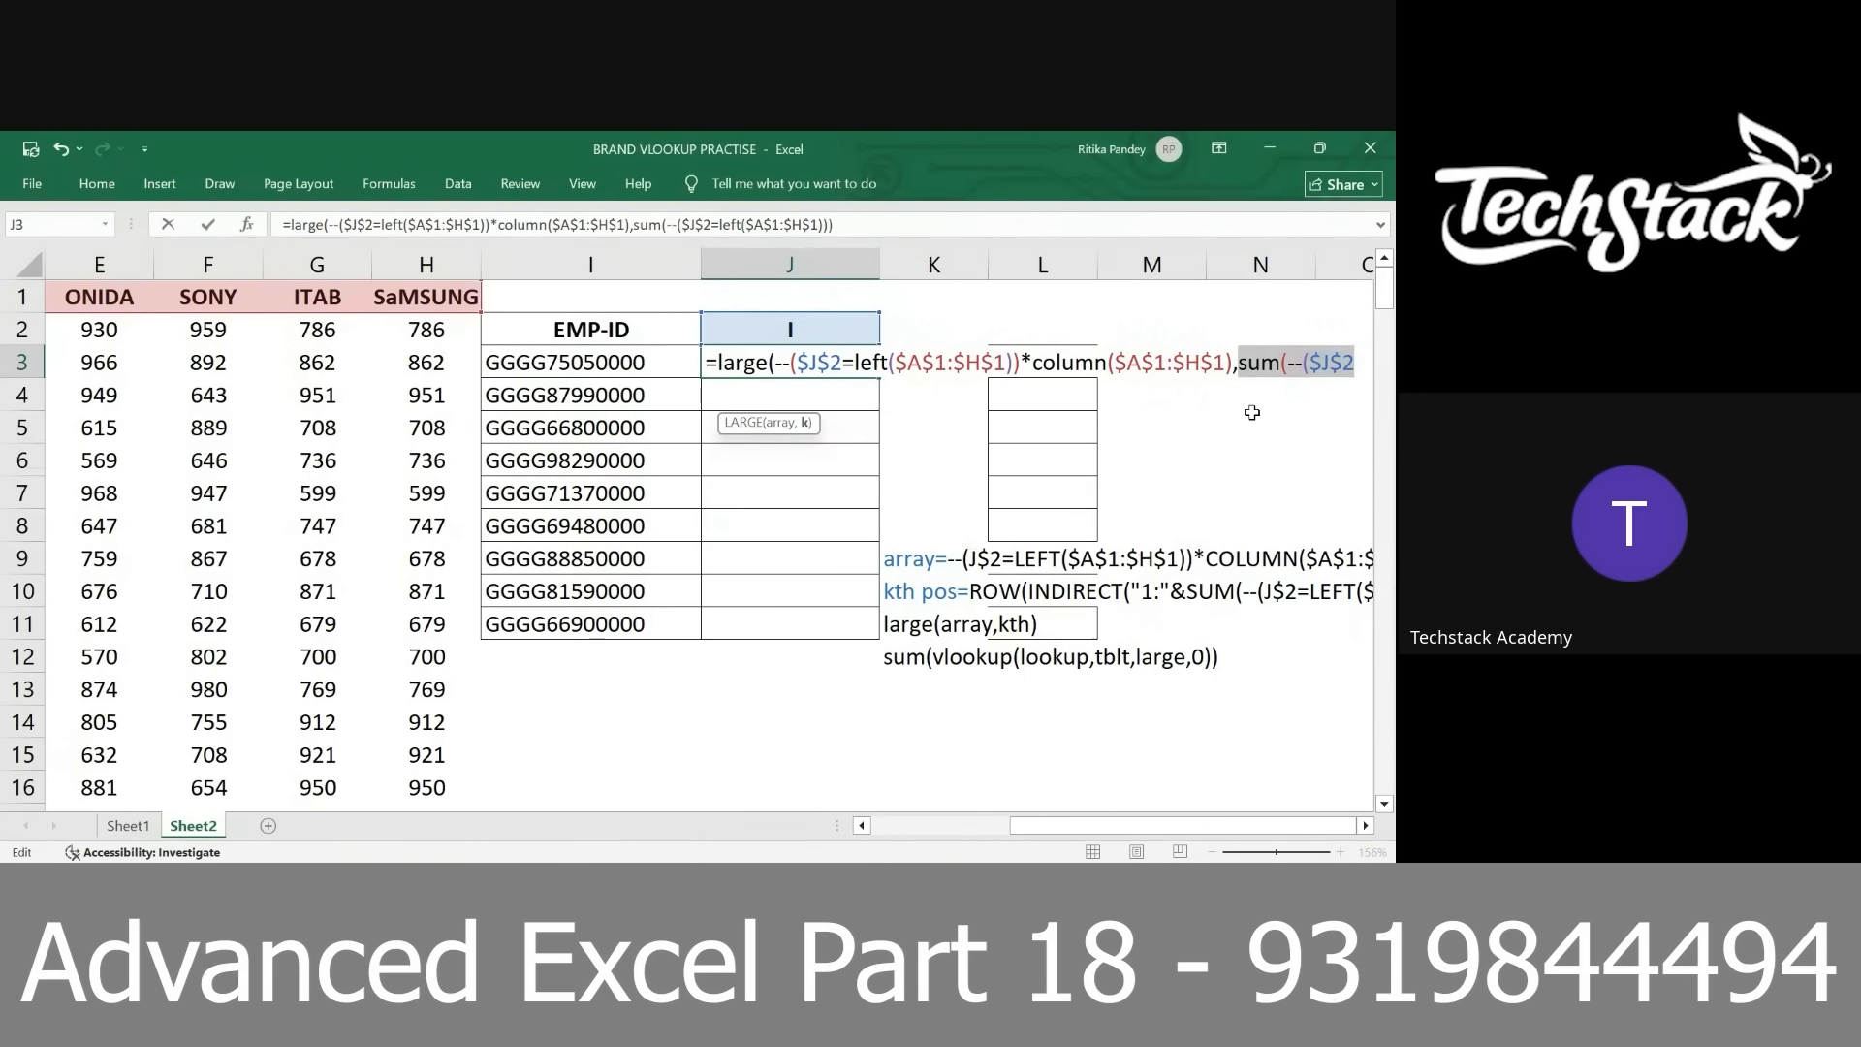
type("2")
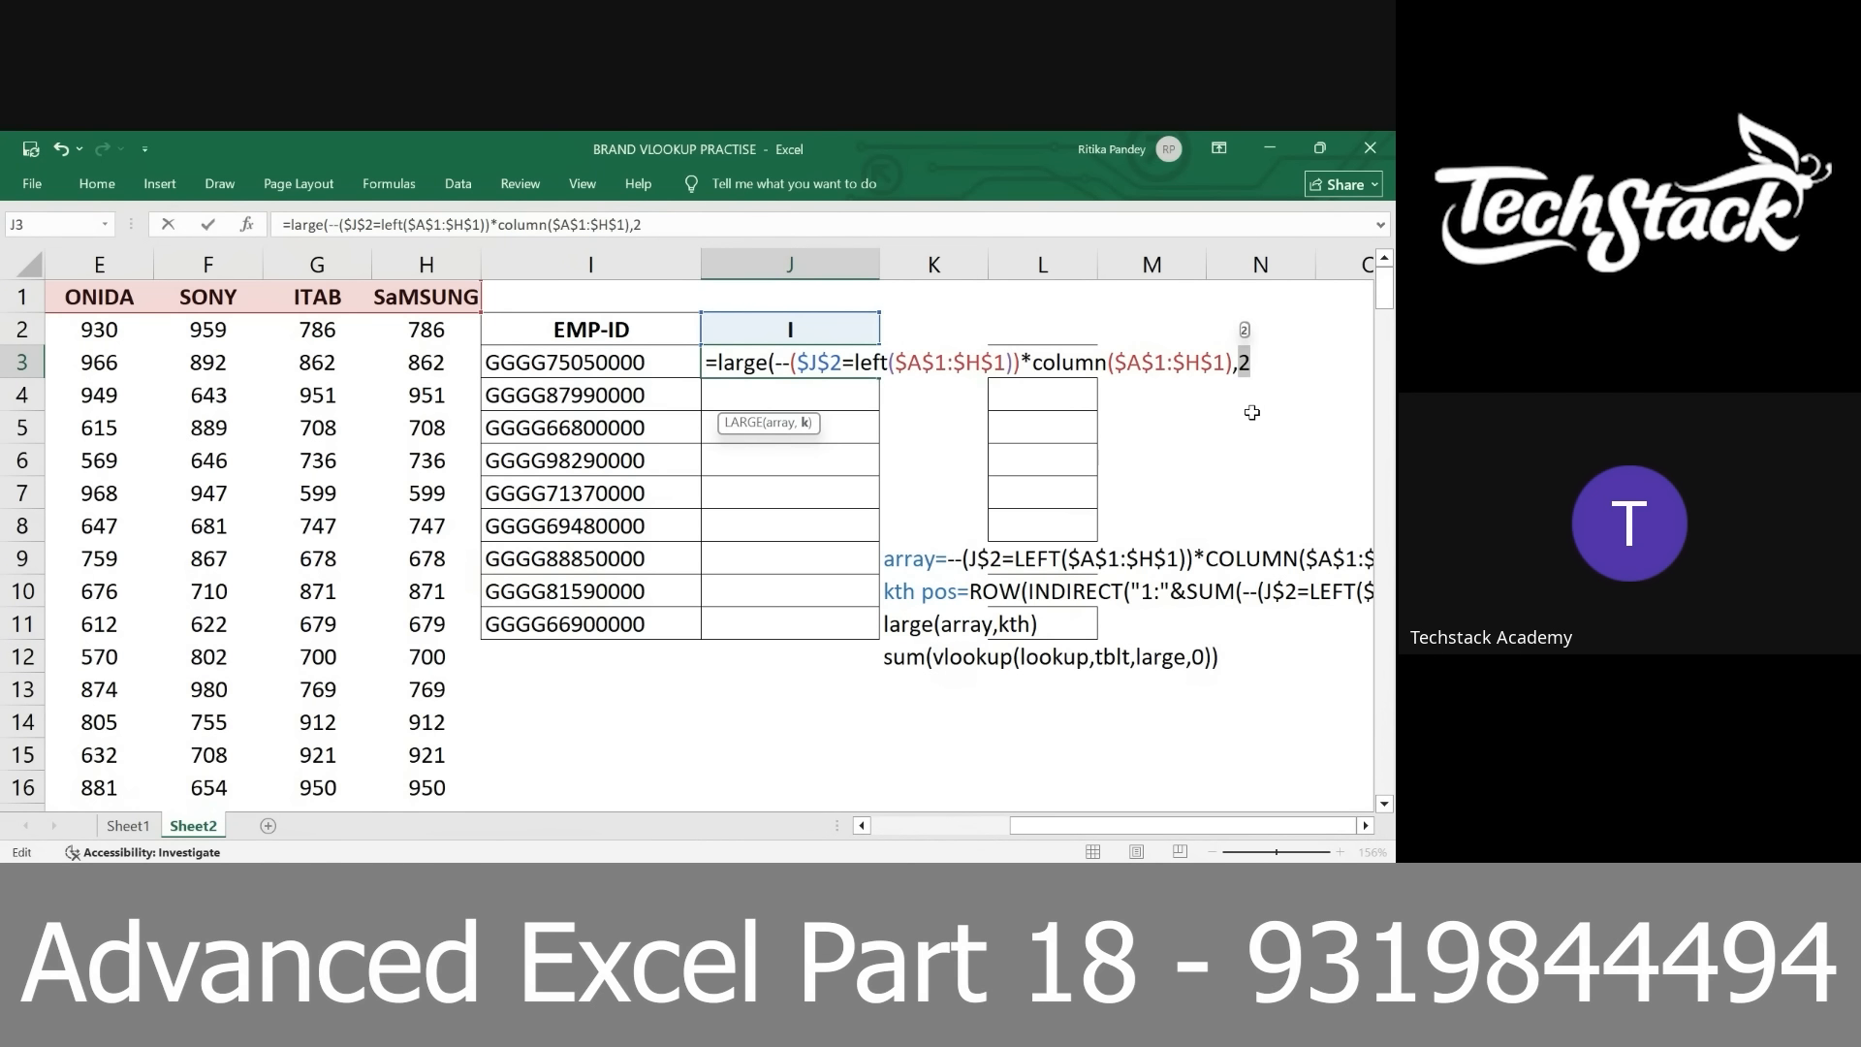
Restore the SUM expression in the k argument of LARGE and prefix it with "1:"&
key("ctrl+z")
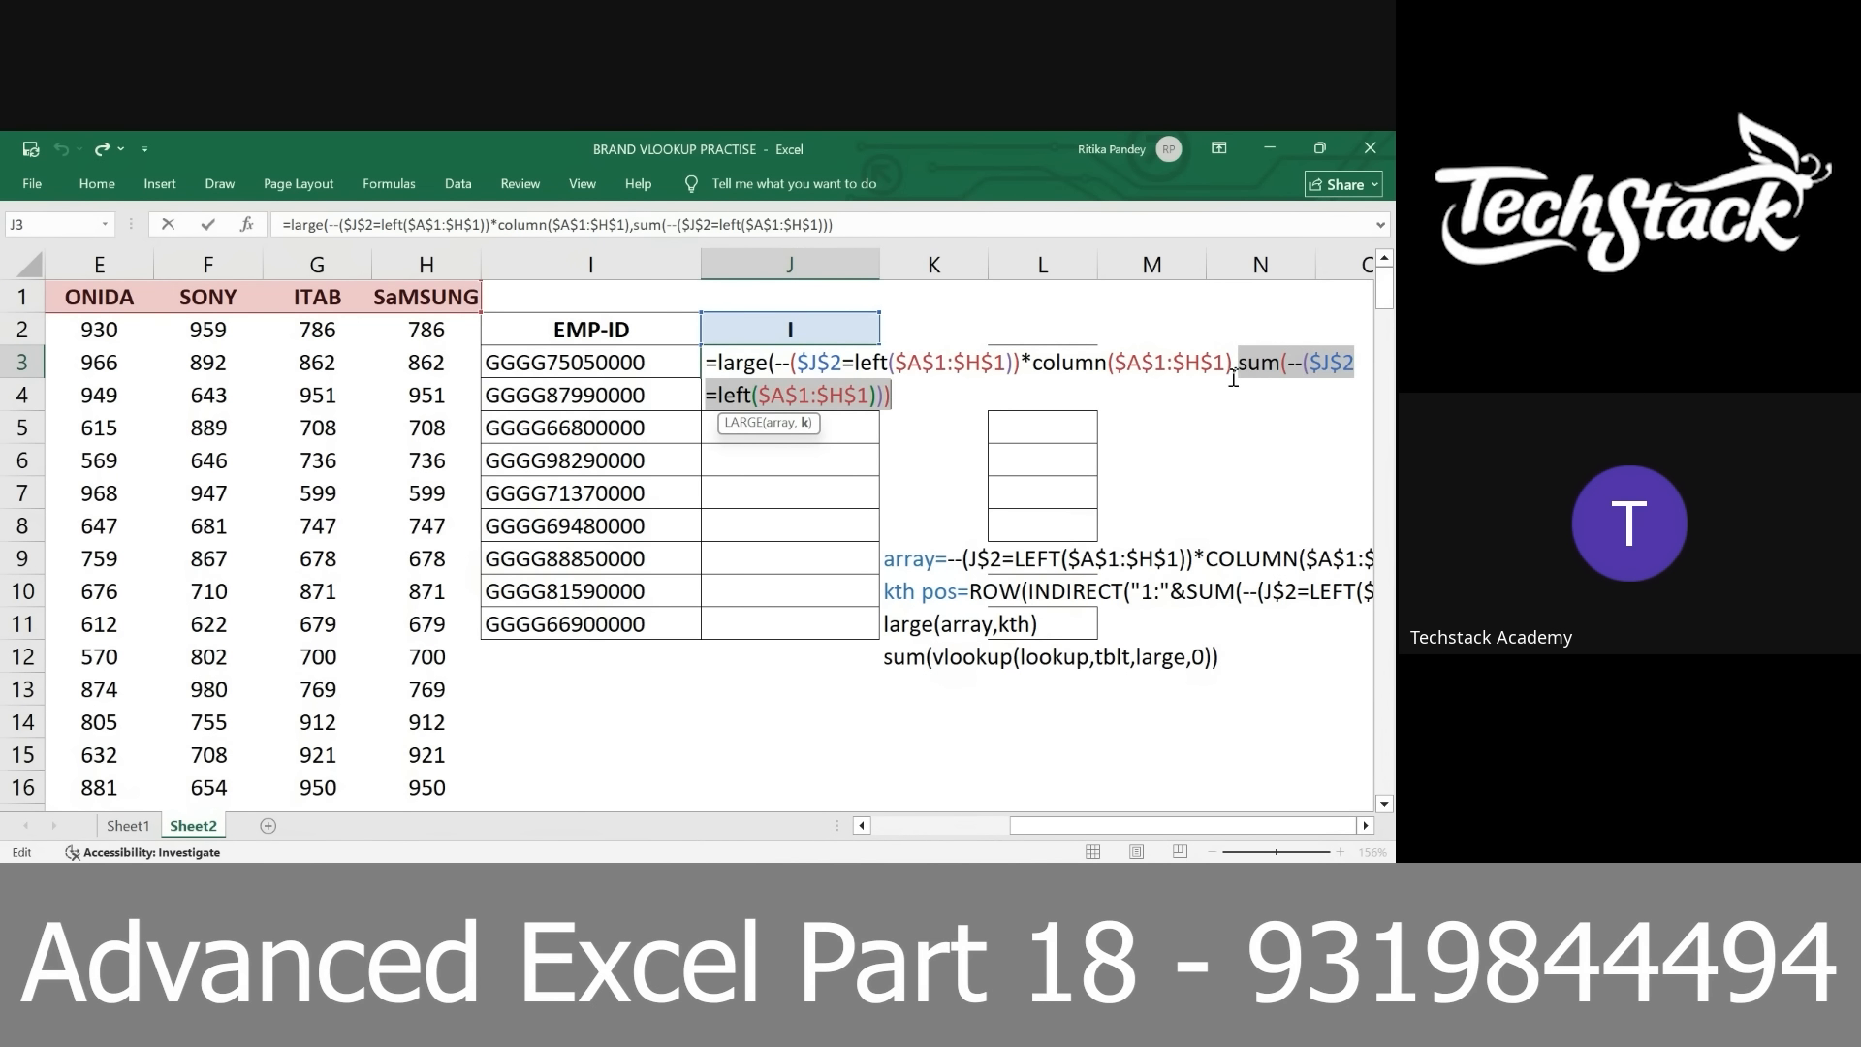
left_click(1238, 361)
type("\"1:\"")
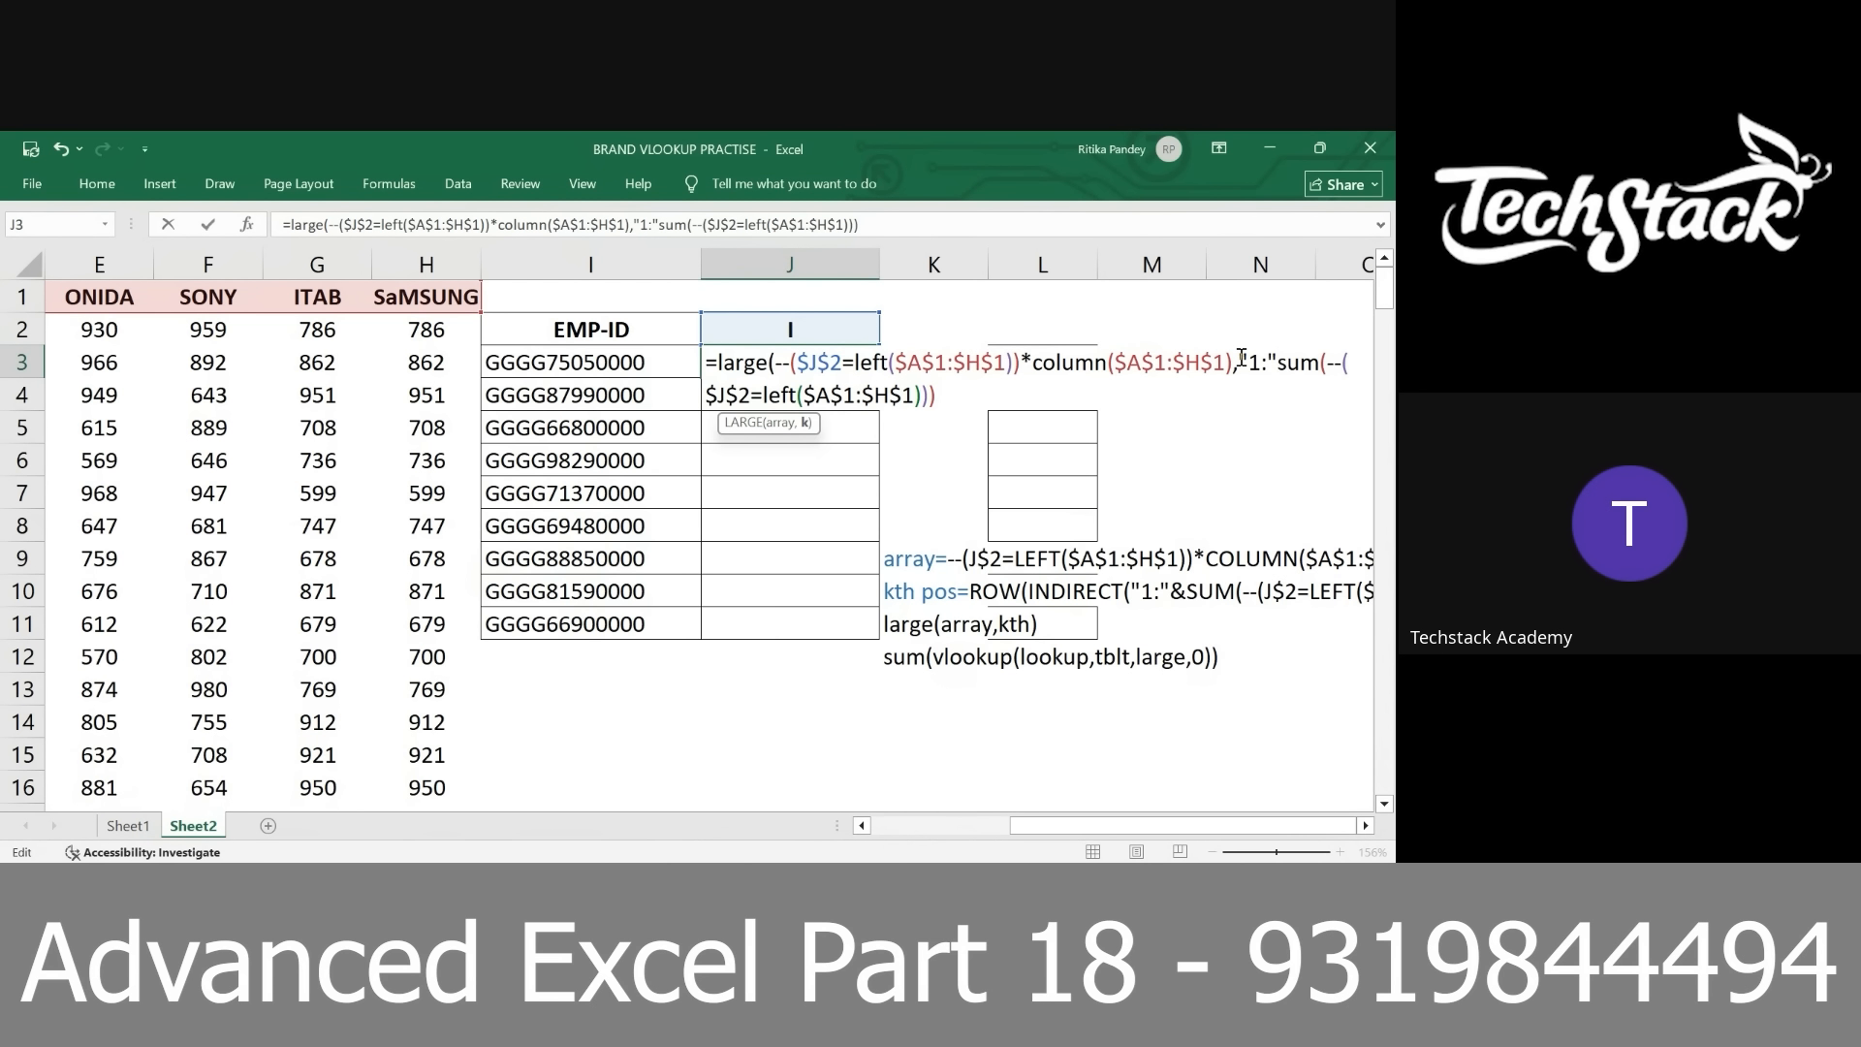
type("&")
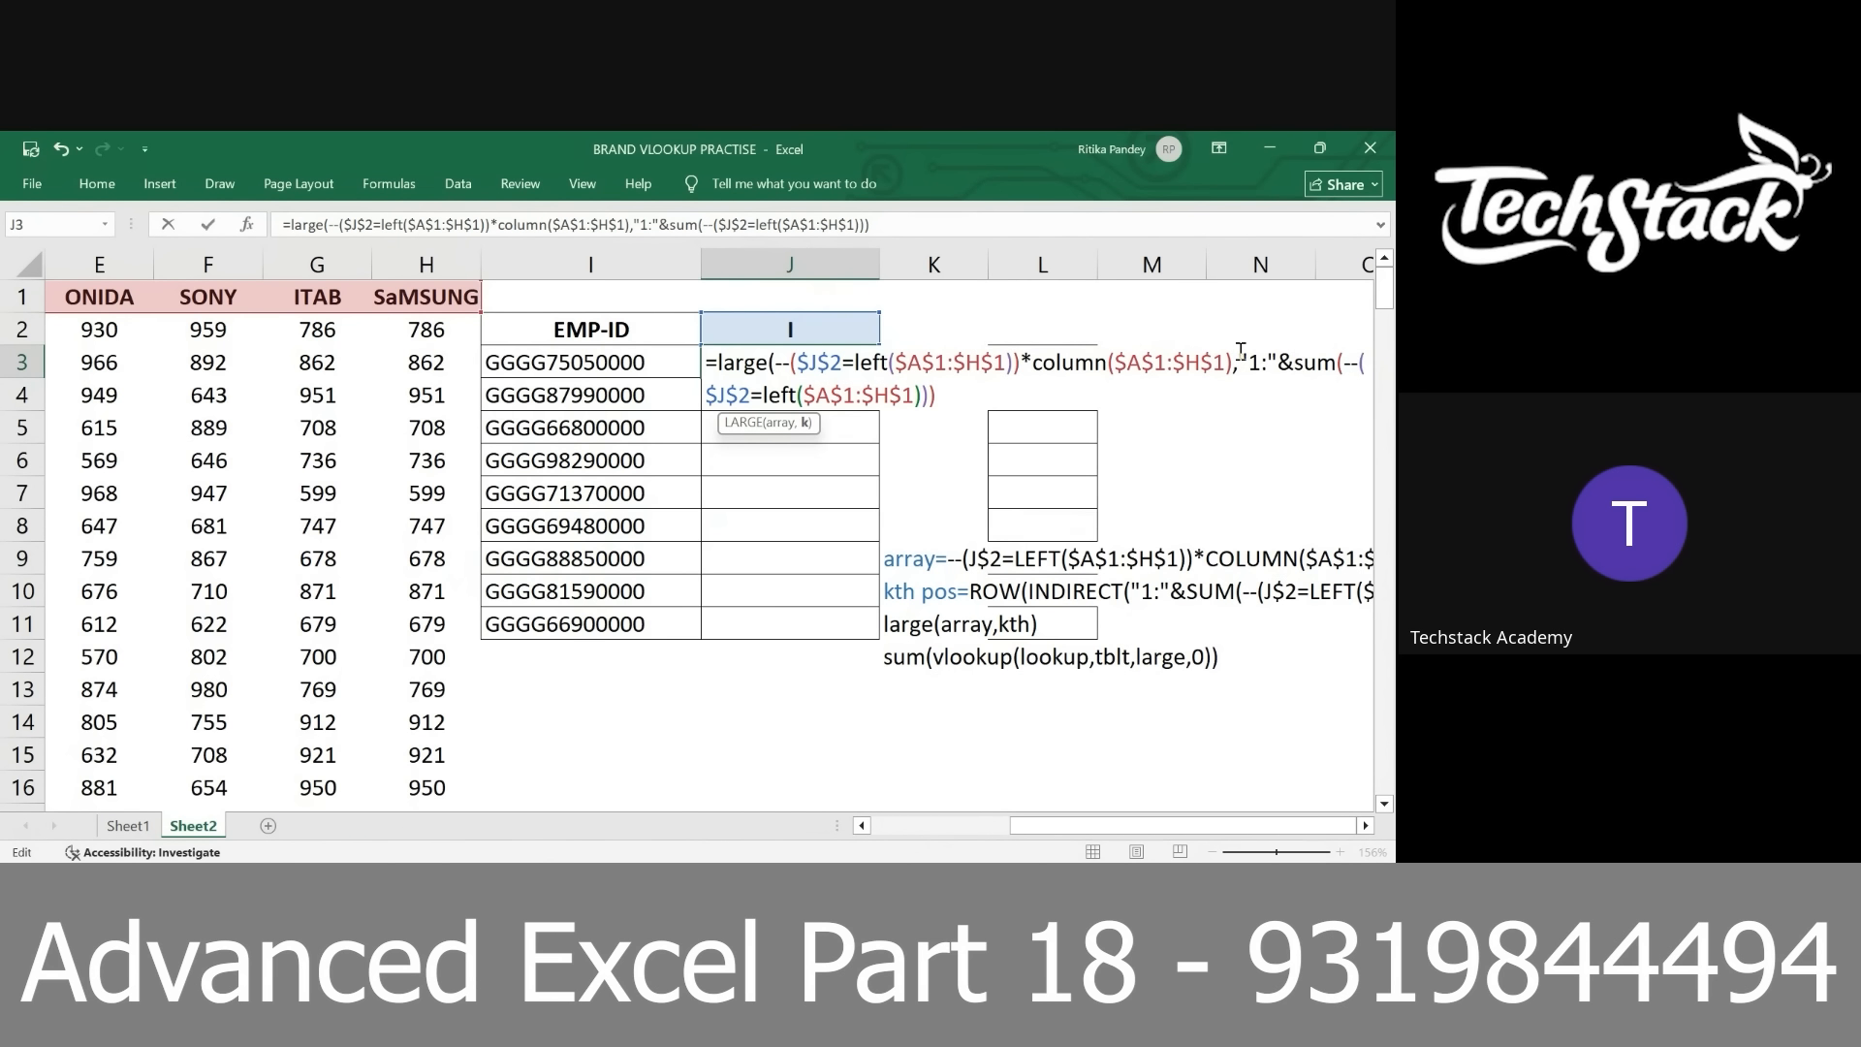
Evaluate the "1:"&sum(...) expression in the k argument to preview its text, and restore the formula
left_click_drag(1241, 362, 1259, 413)
key("F9")
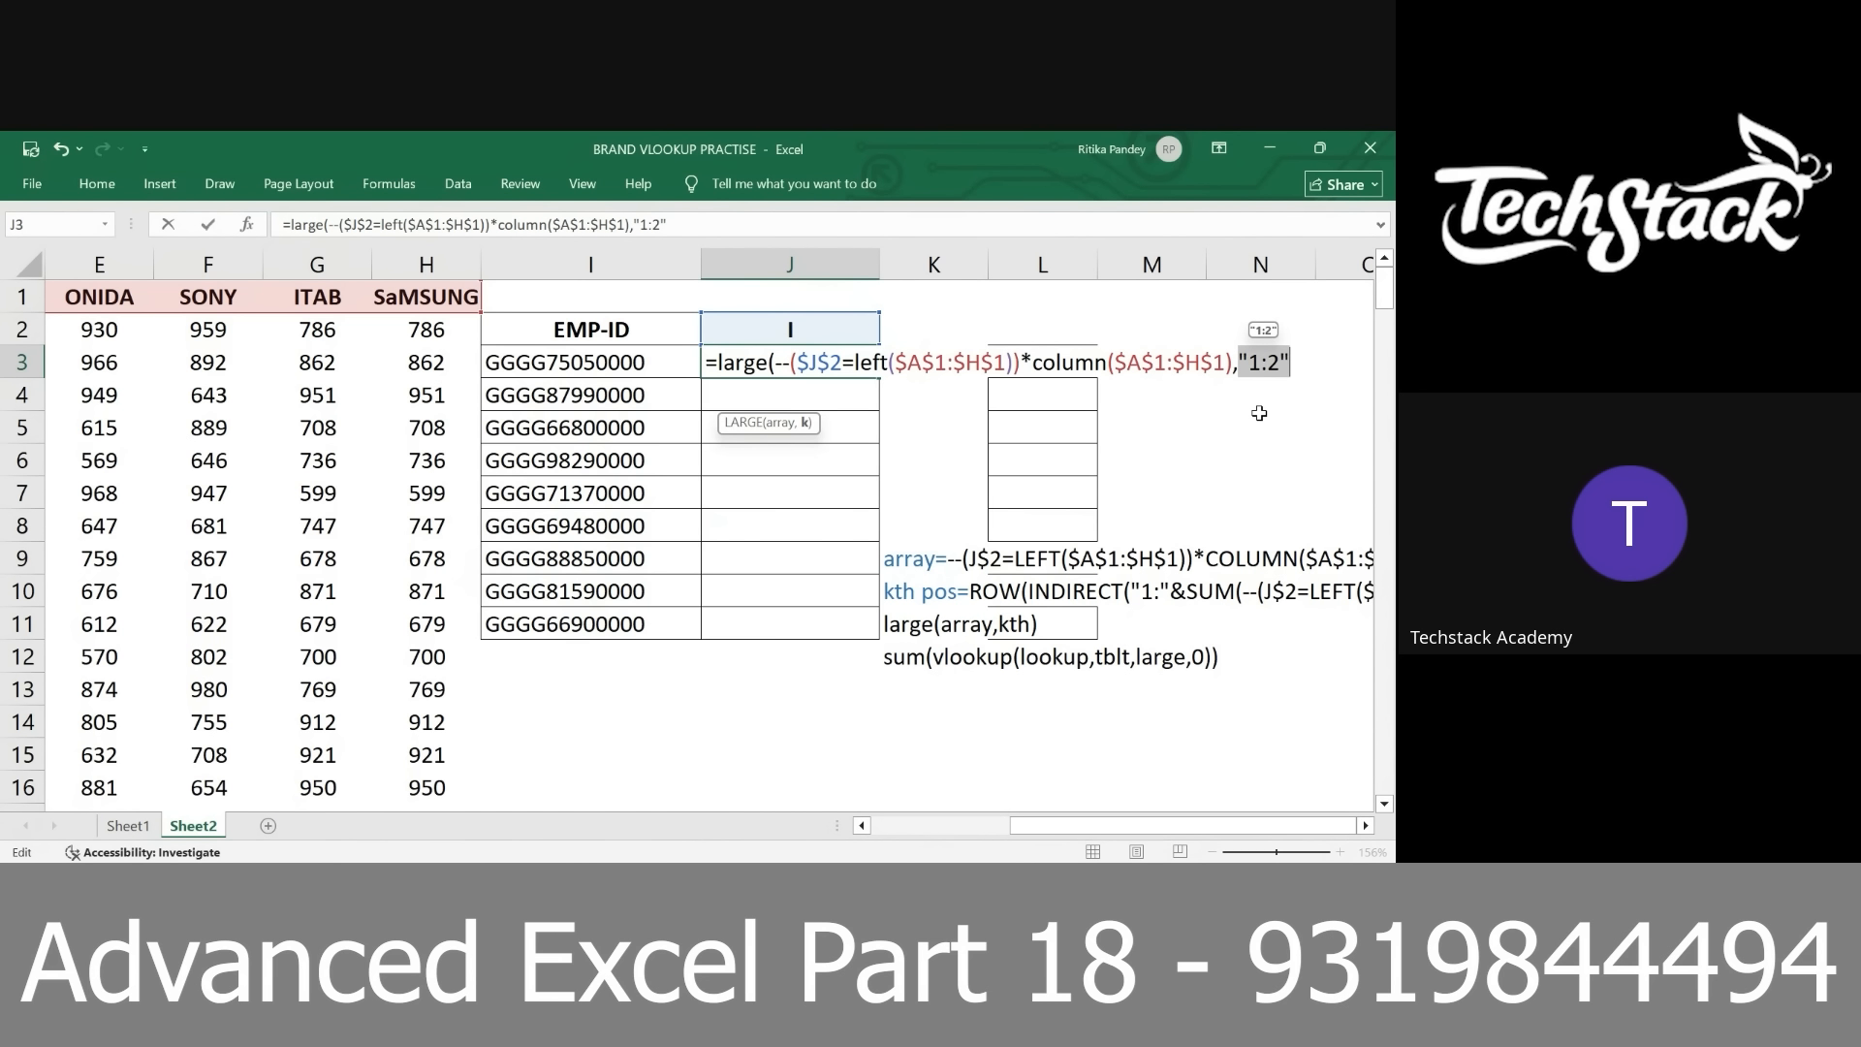
key("ctrl+z")
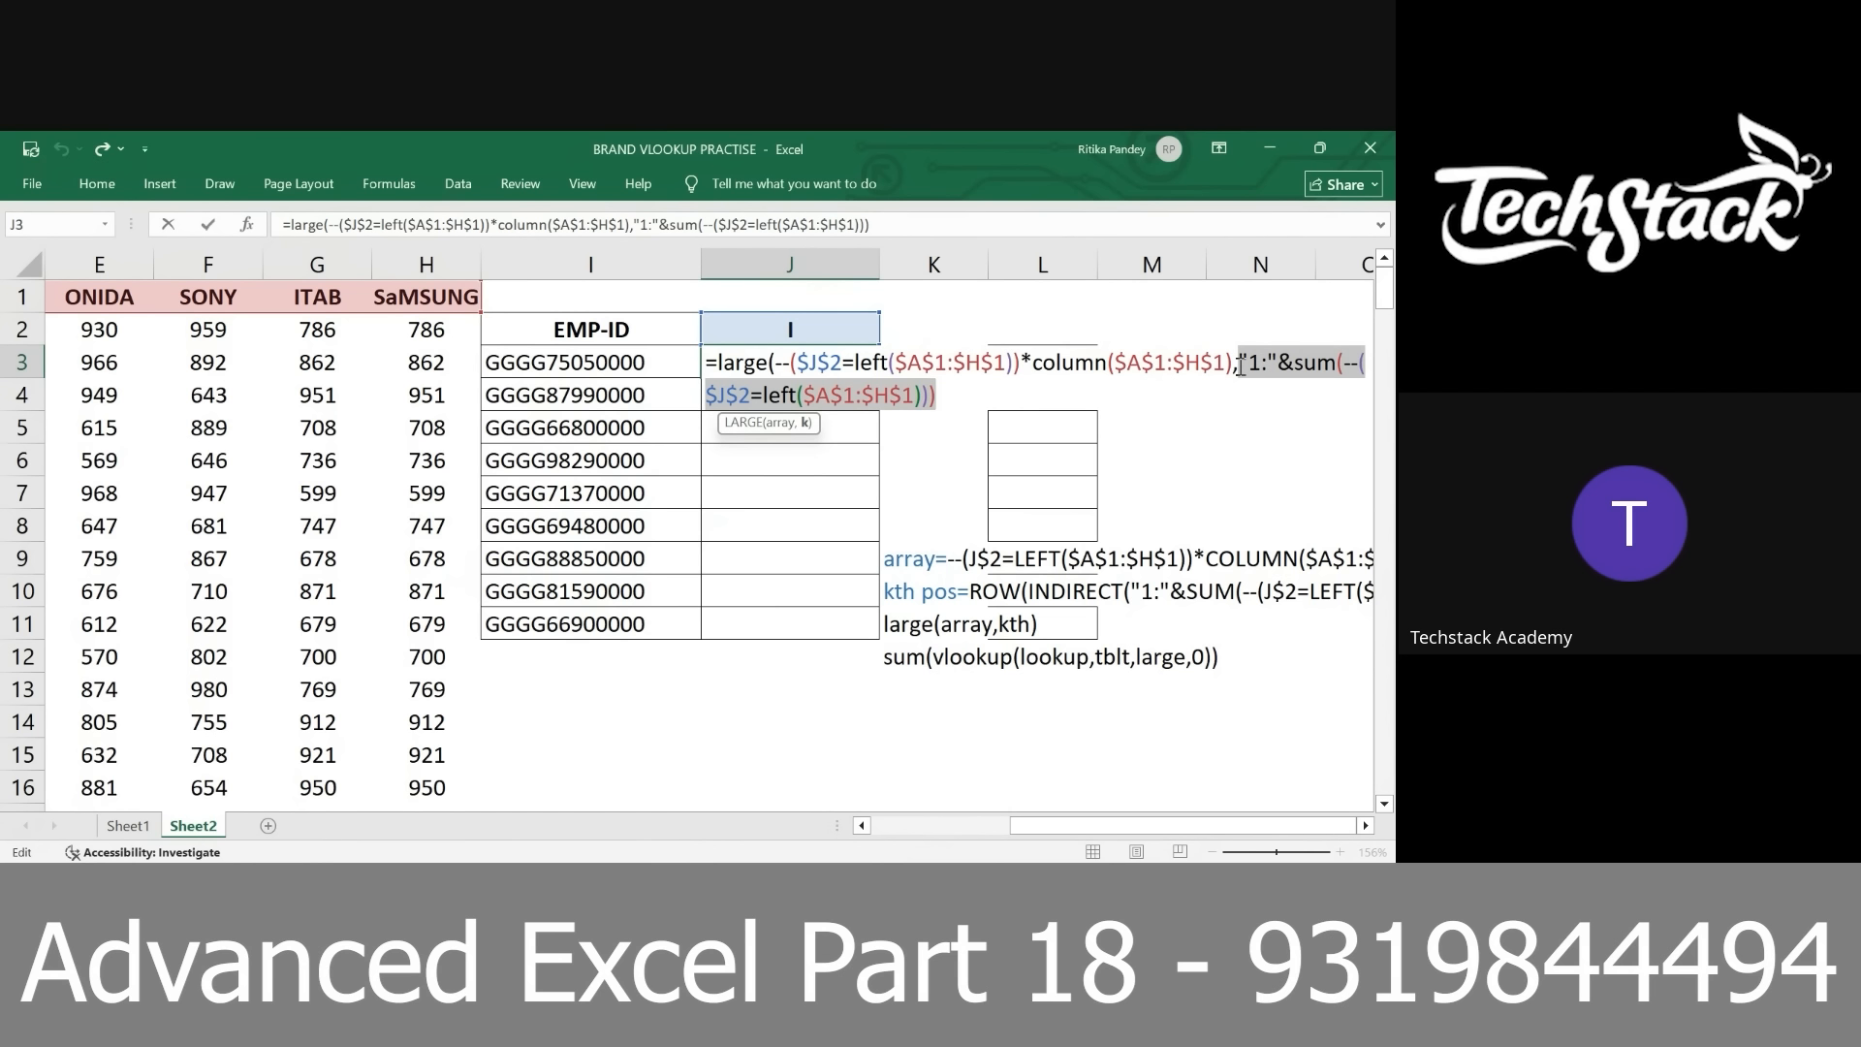
Wrap the k argument in row(INDIRECT( and add the closing parentheses needed to complete the LARGE formula
left_click(1244, 370)
type("row(indir")
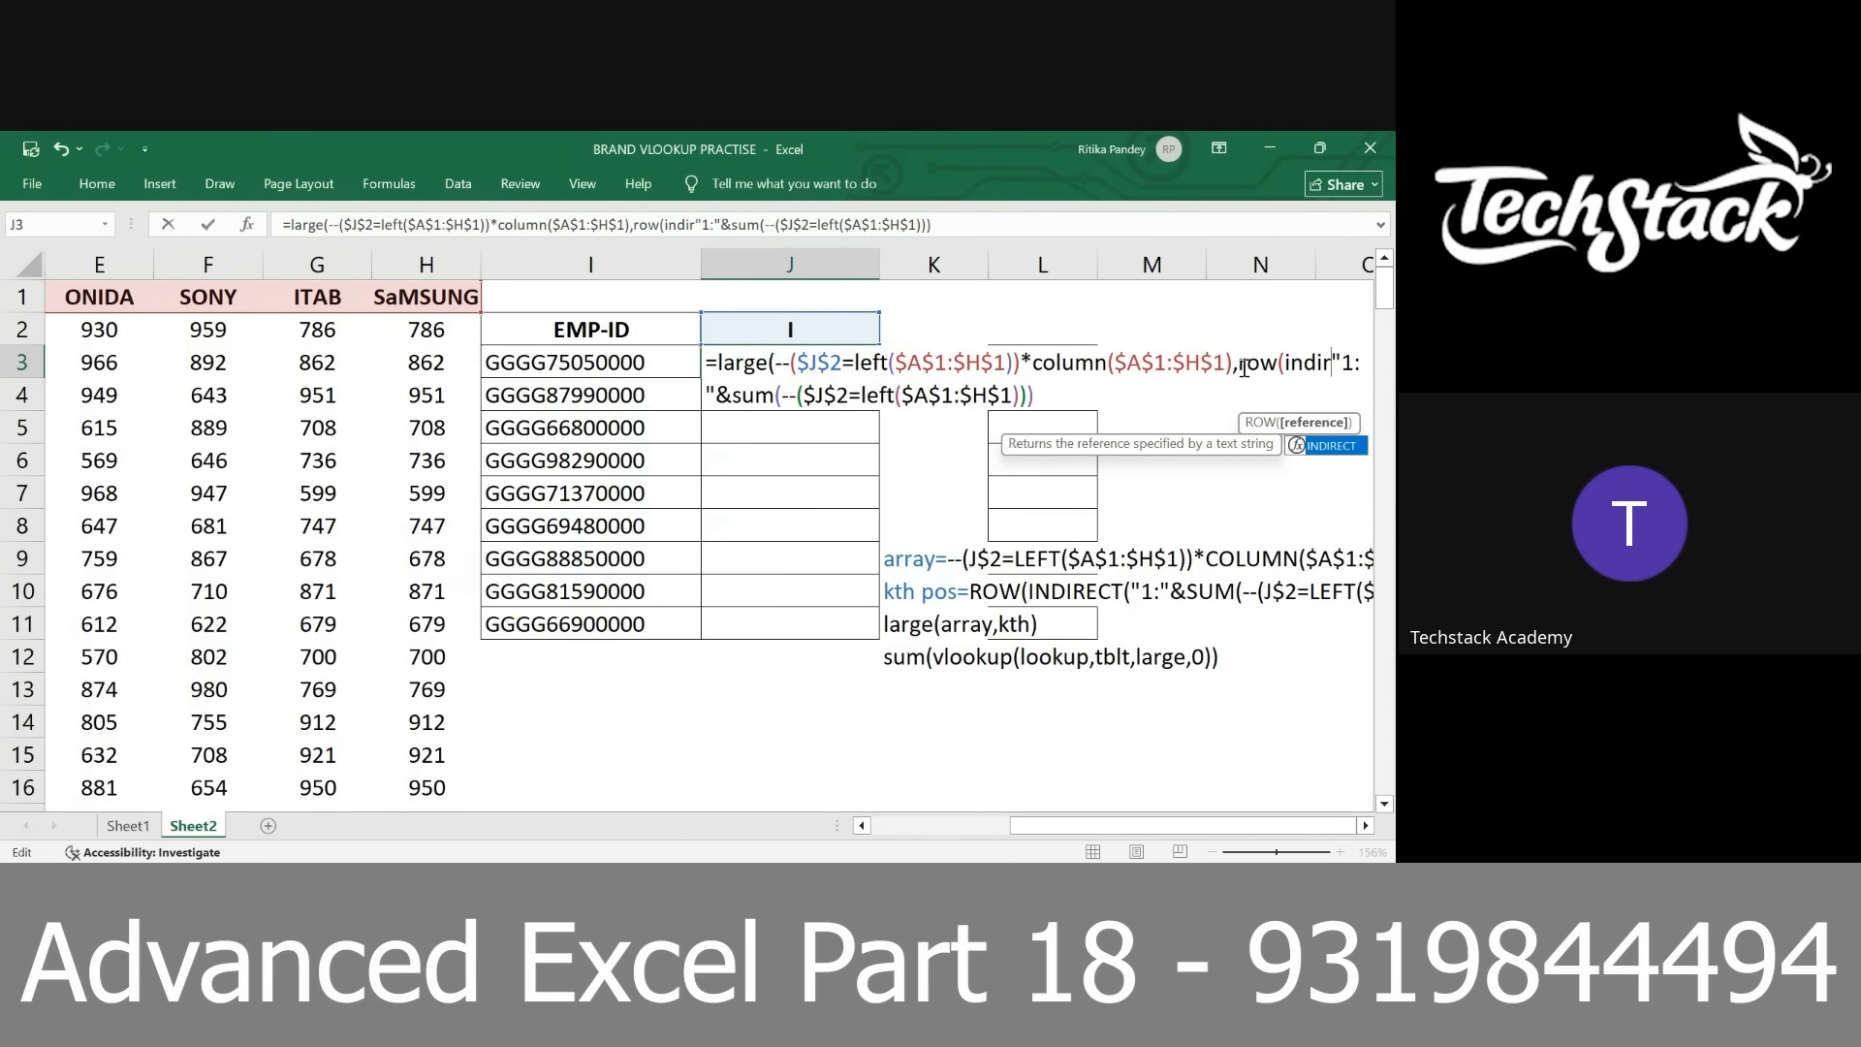
key("Tab")
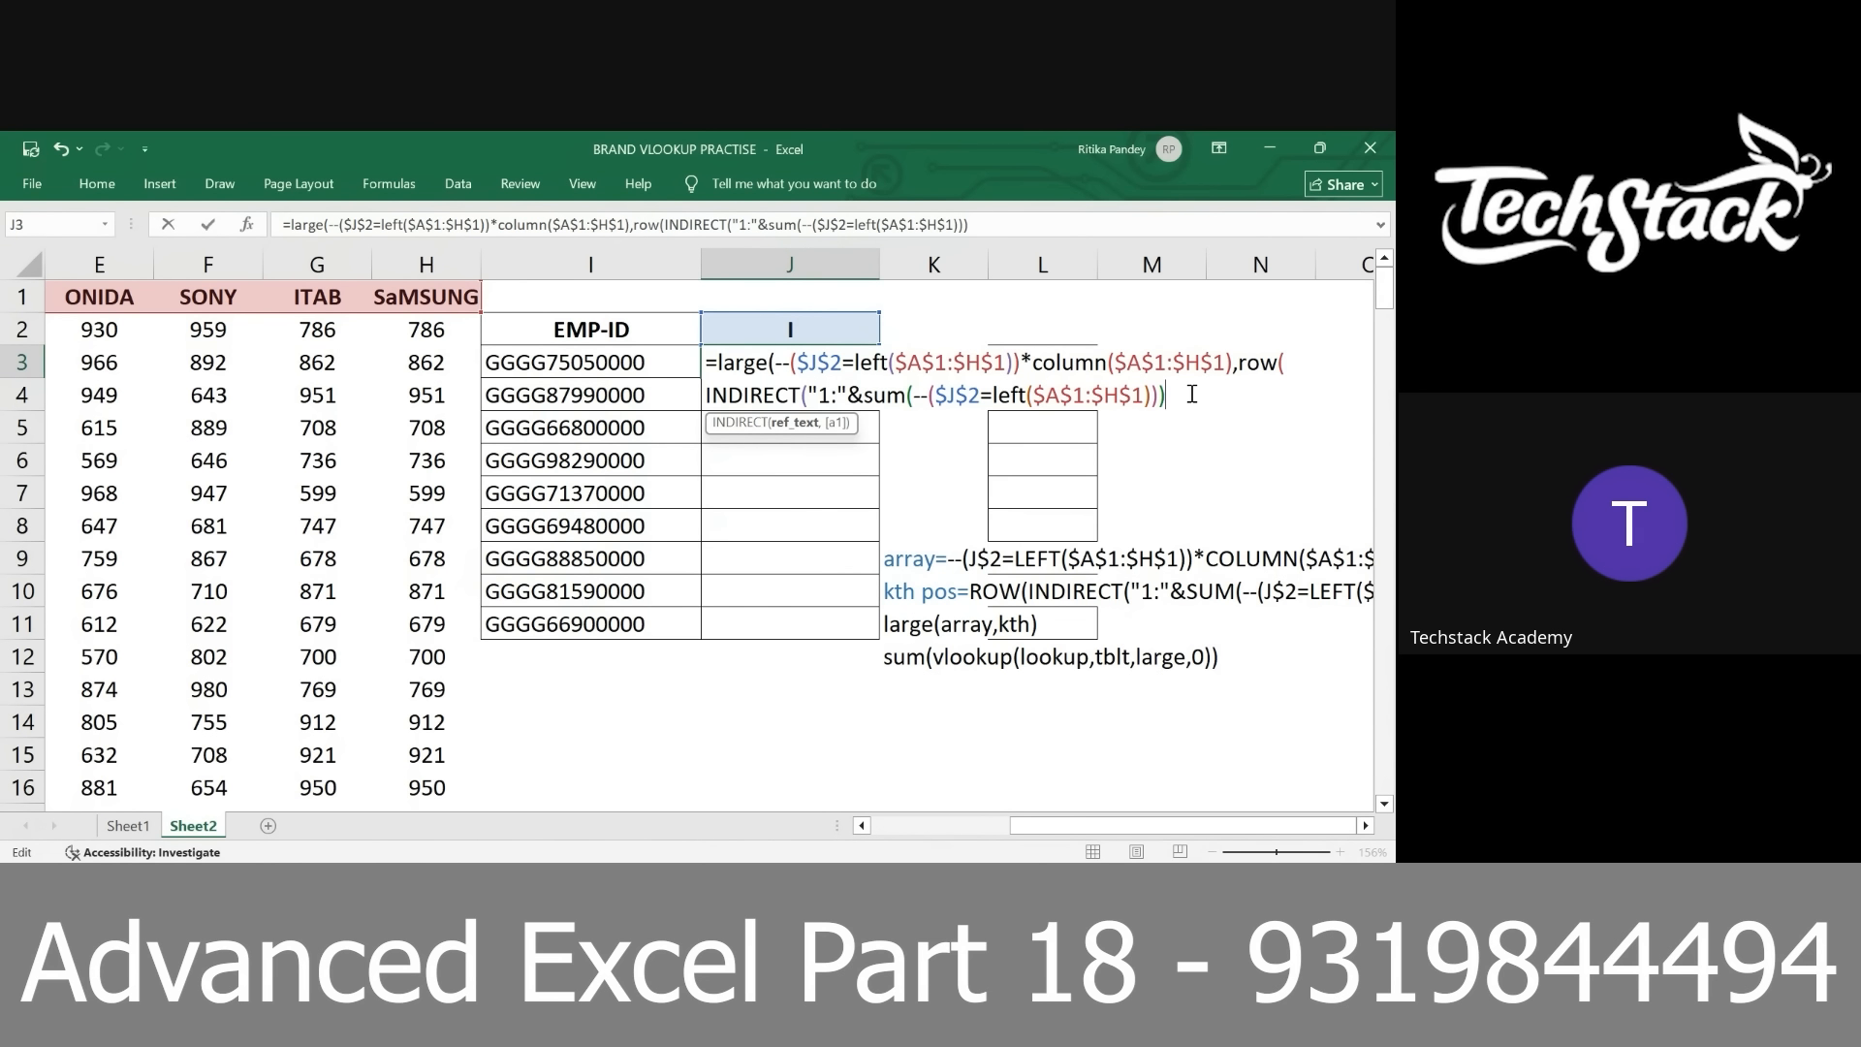
type(")))")
key("Return")
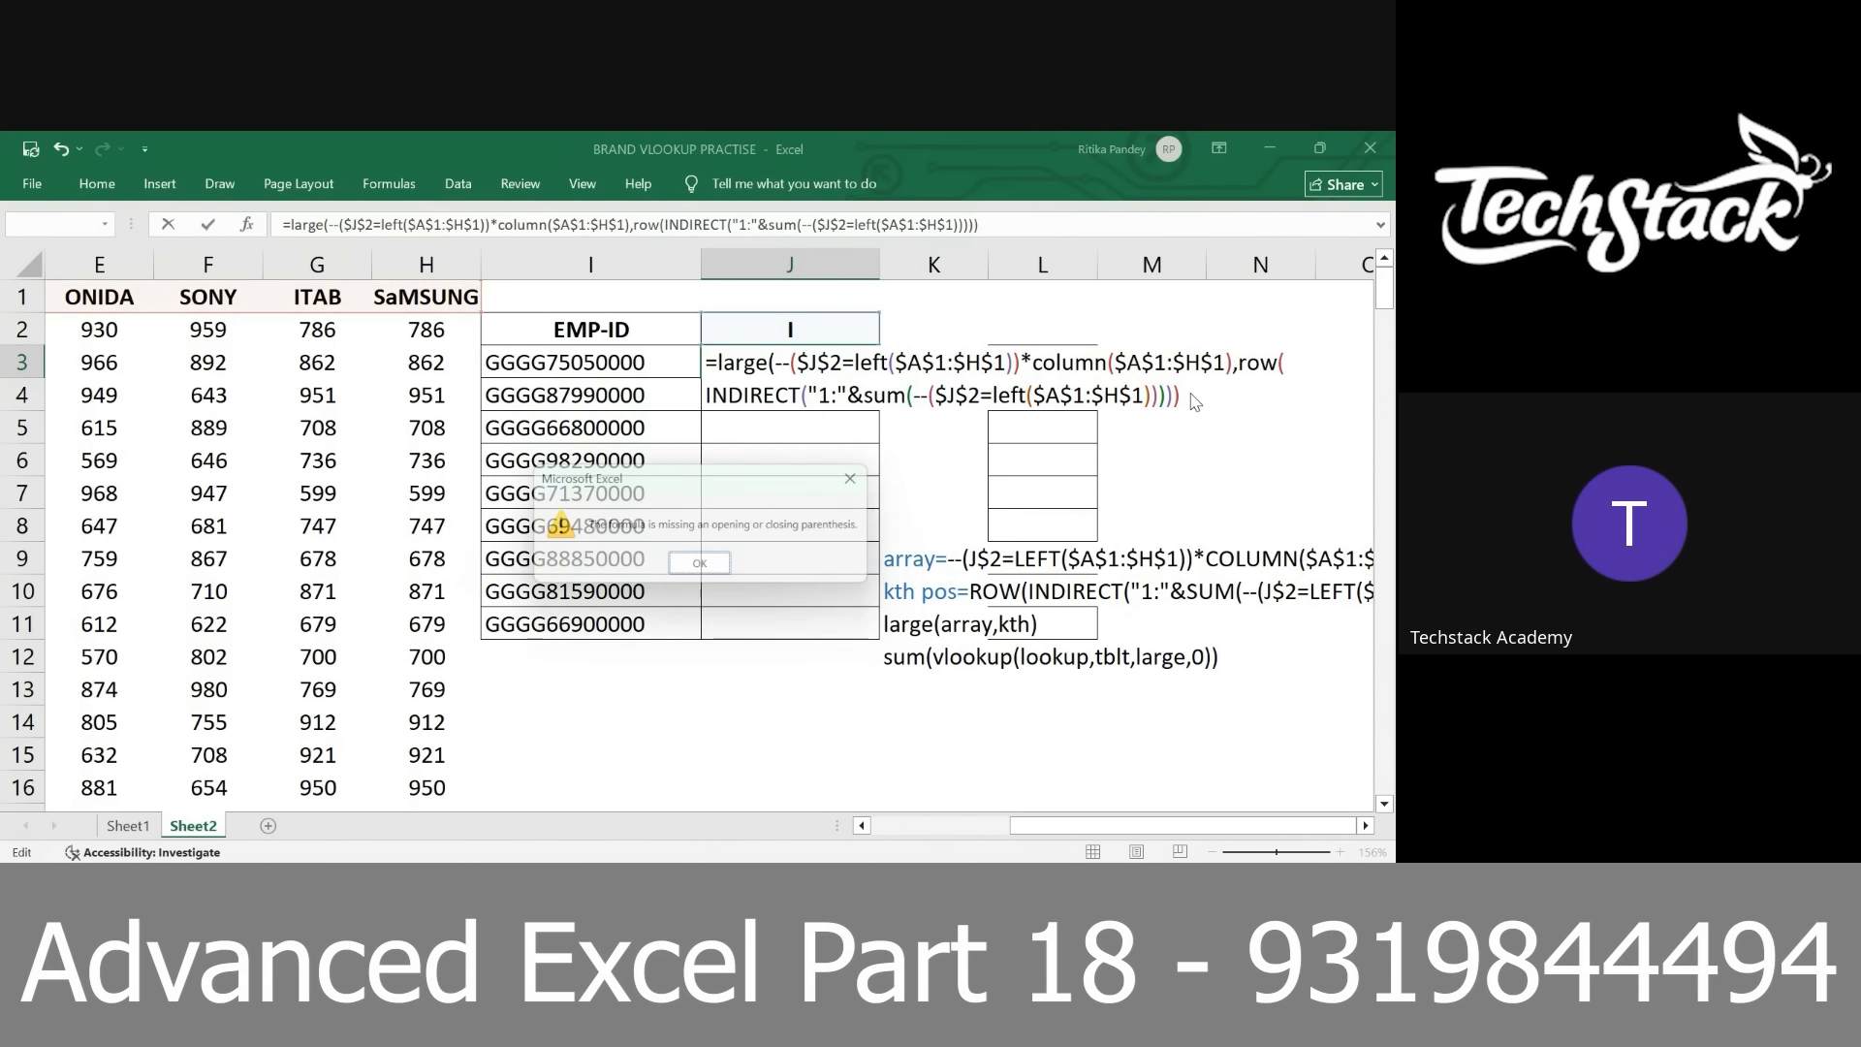
key("Return")
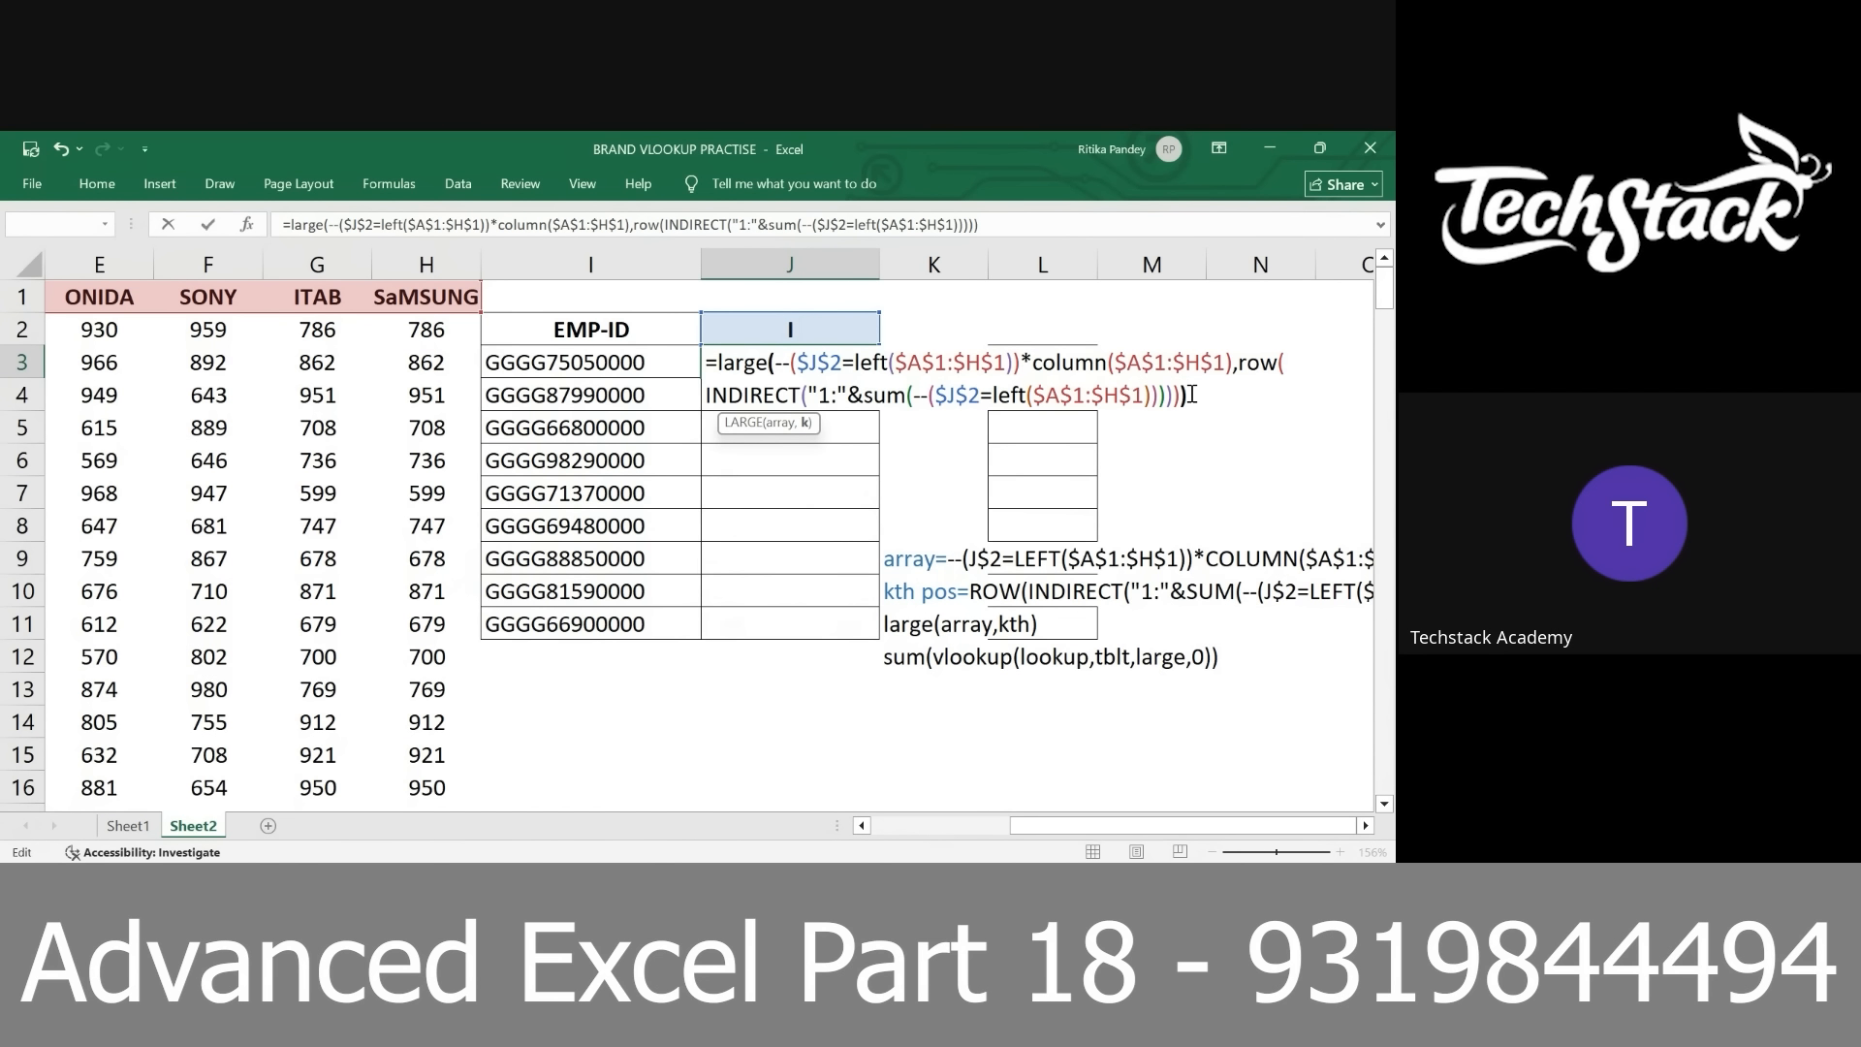
Preview the array returned by the complete LARGE formula, restore it, and inspect its array and k arguments separately
key("F9")
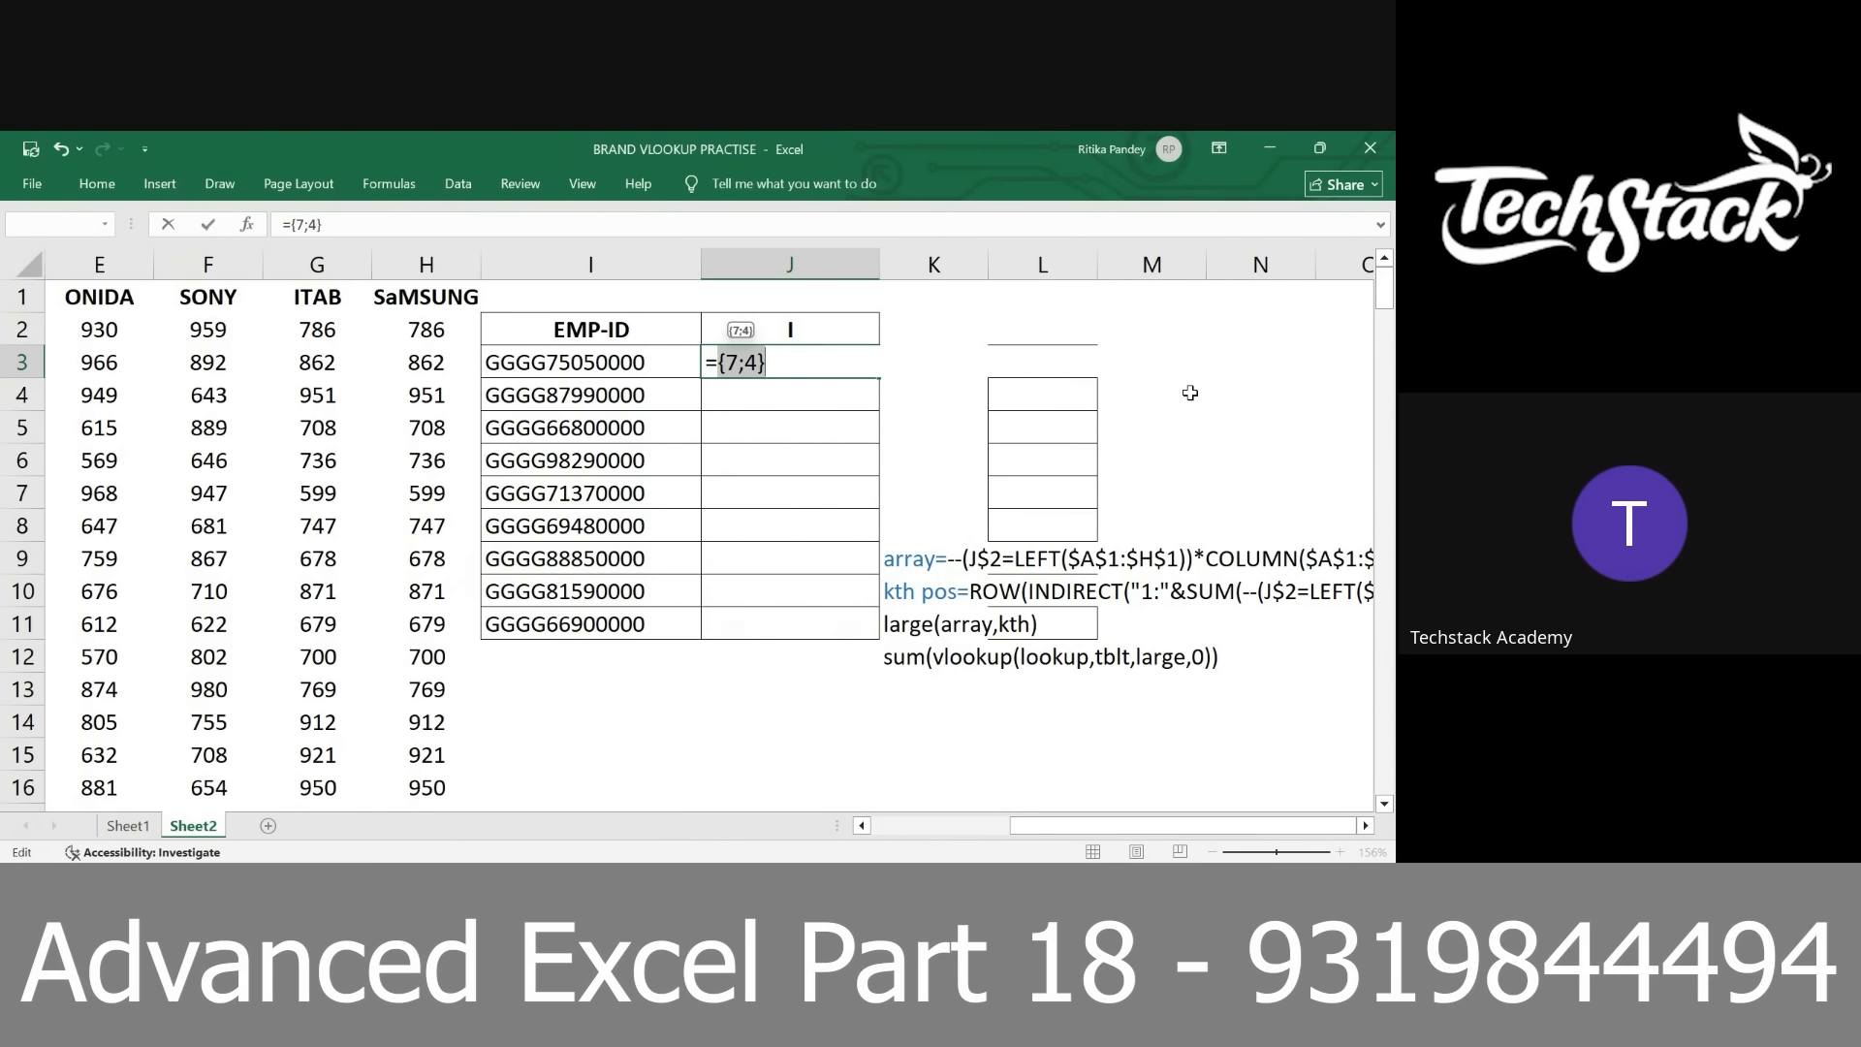
key("ctrl+z")
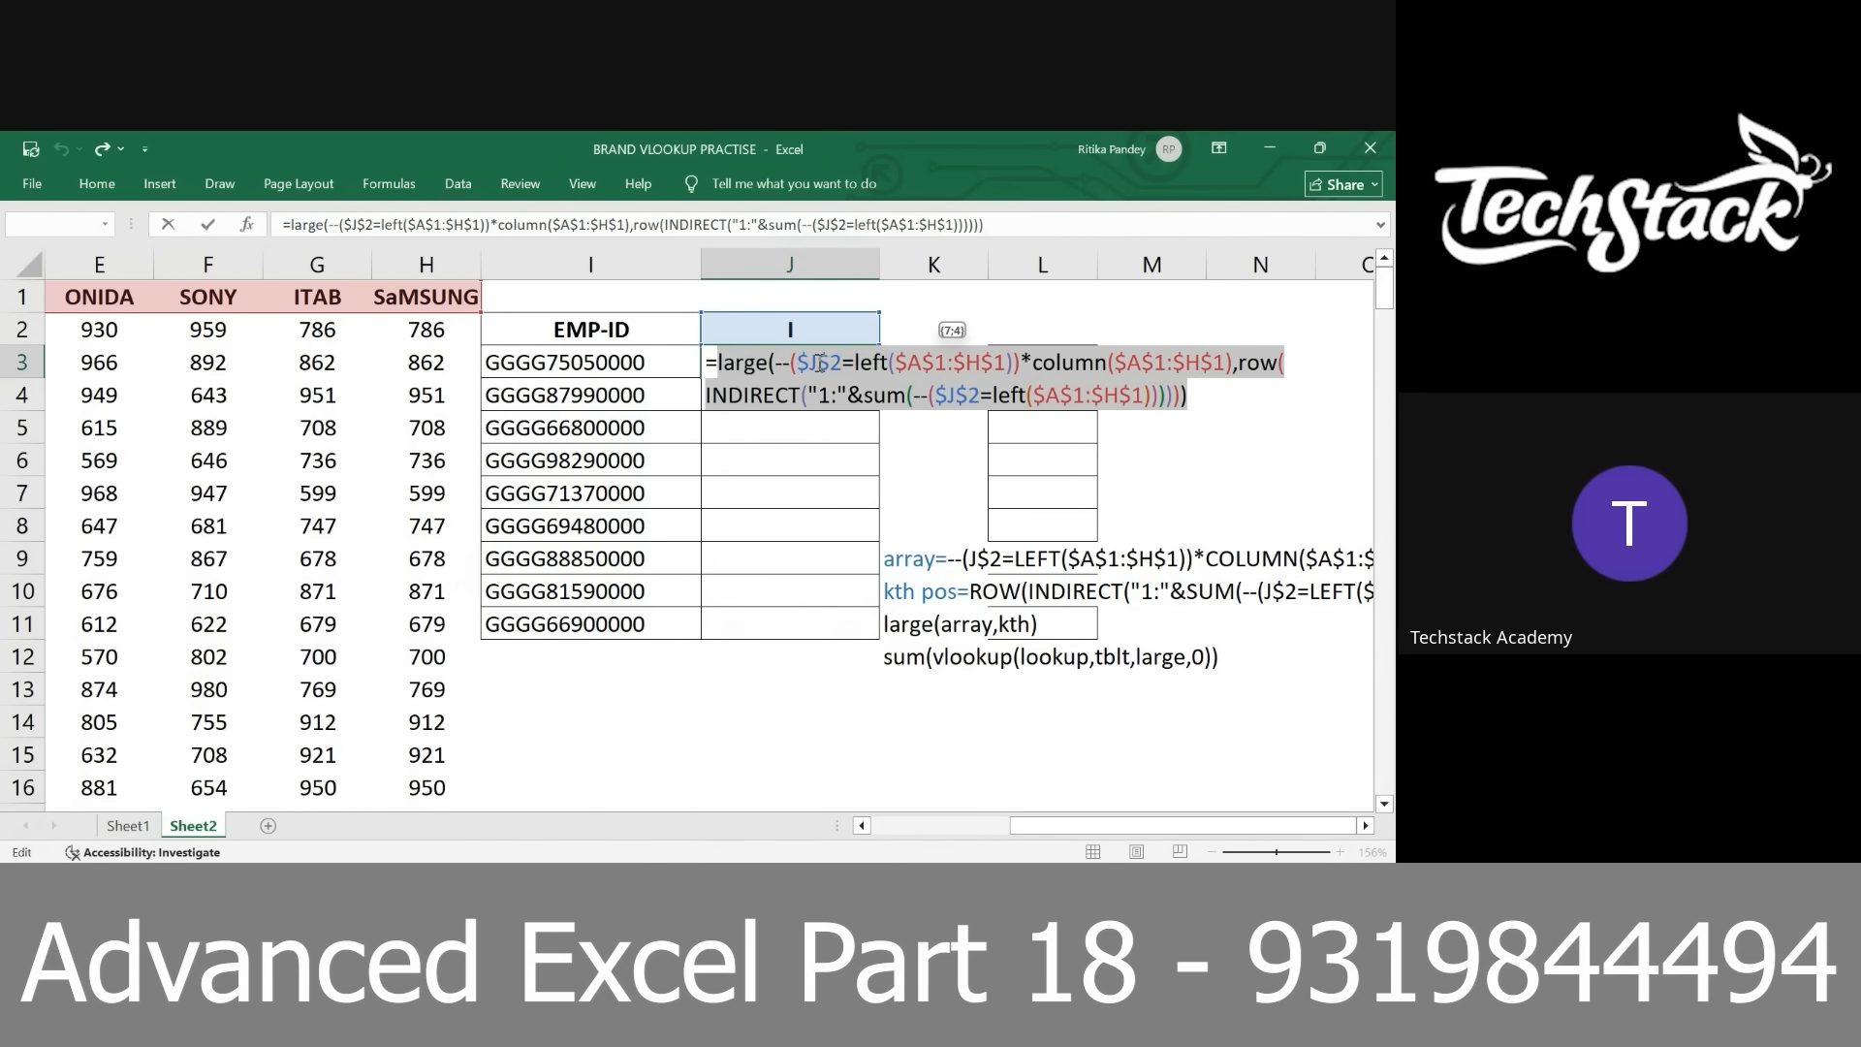
left_click(780, 424)
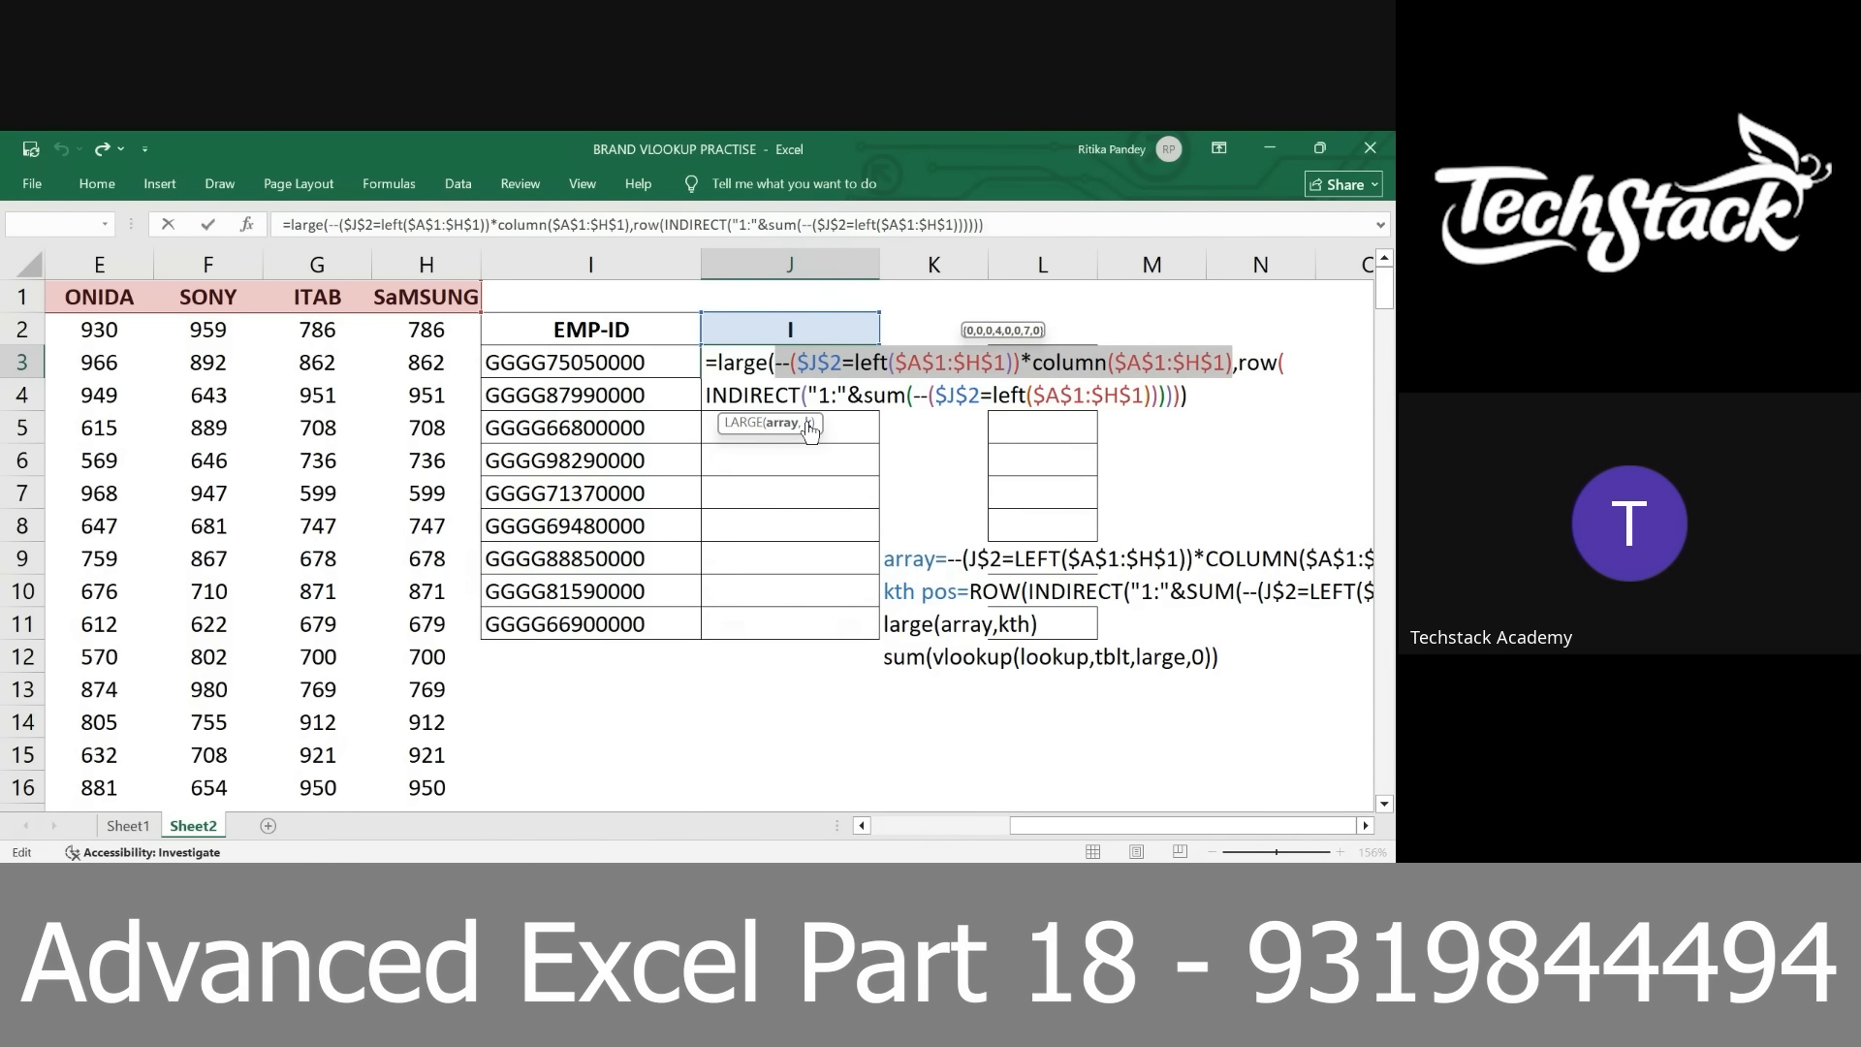
left_click(807, 424)
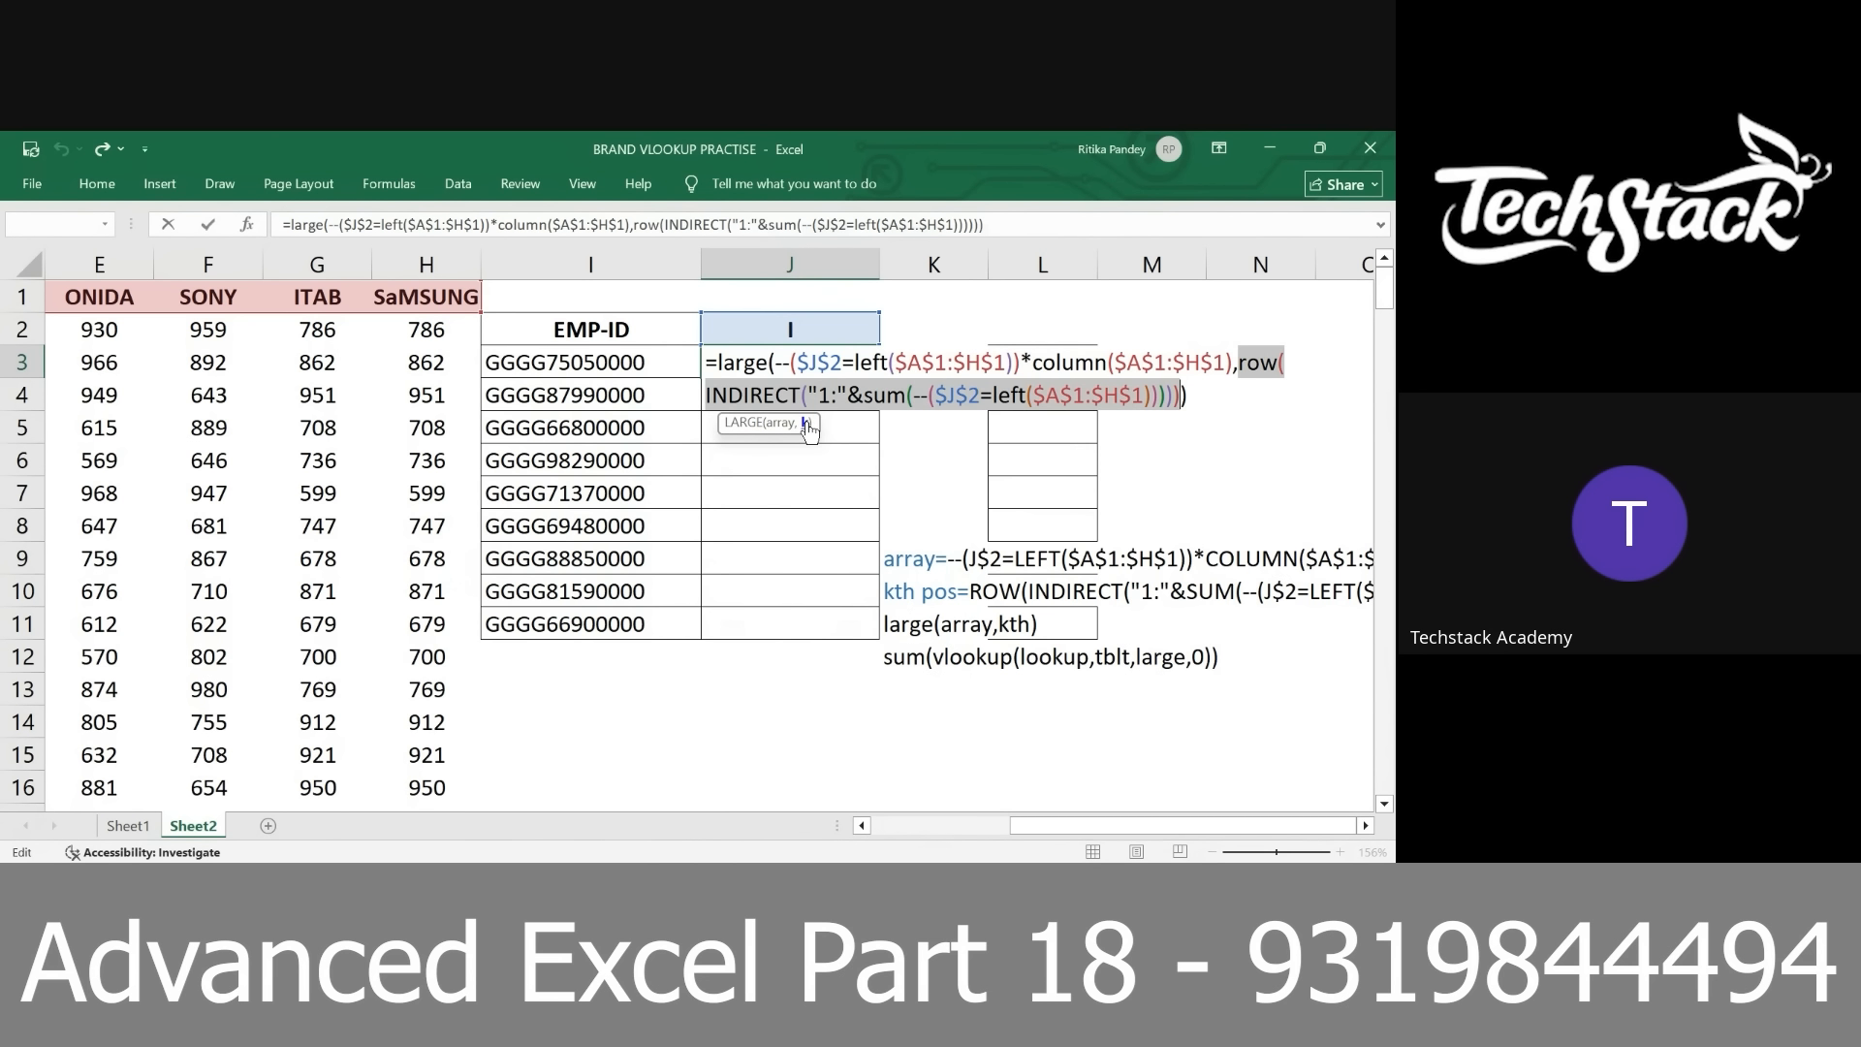
Copy the text of the whole LARGE formula and enter it in J3 as an array formula
left_click(736, 365)
left_click_drag(736, 364, 1187, 397)
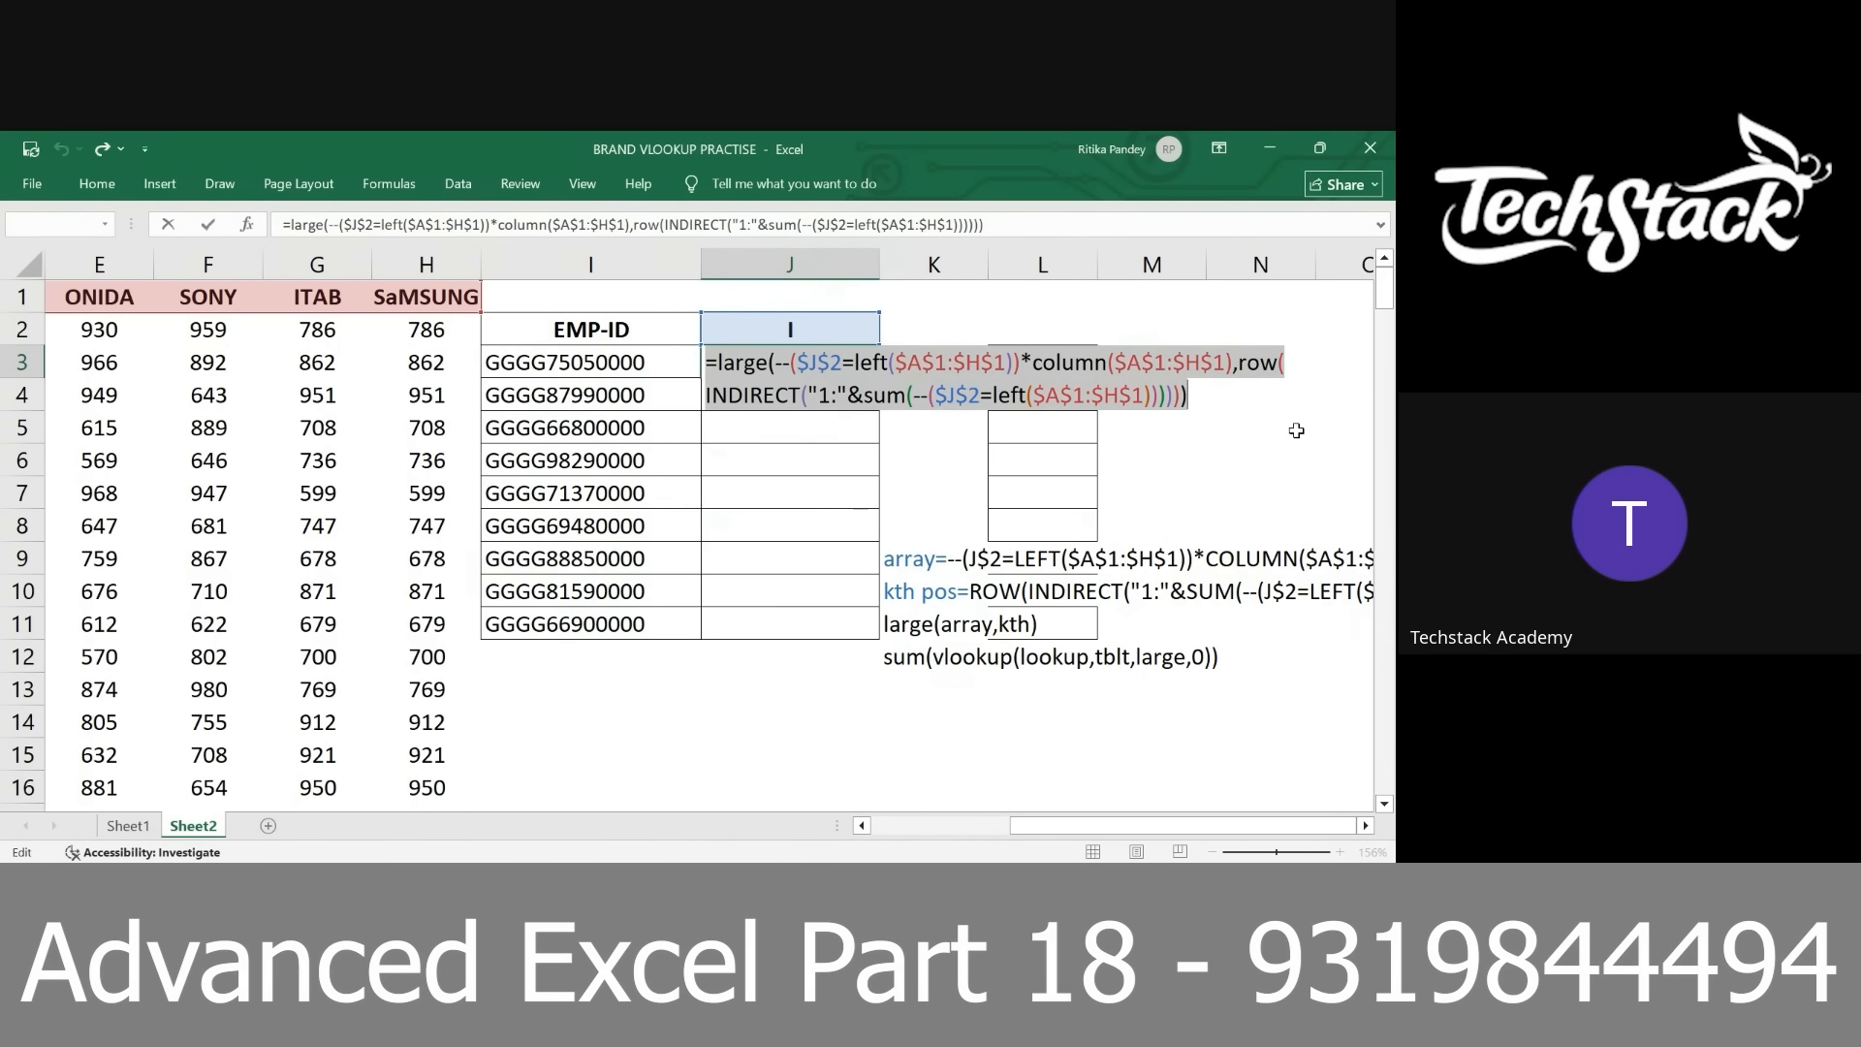
key("ctrl+c")
key("ctrl+Return")
Paste the copied LARGE formula into cell L3
key("Right")
key("Right")
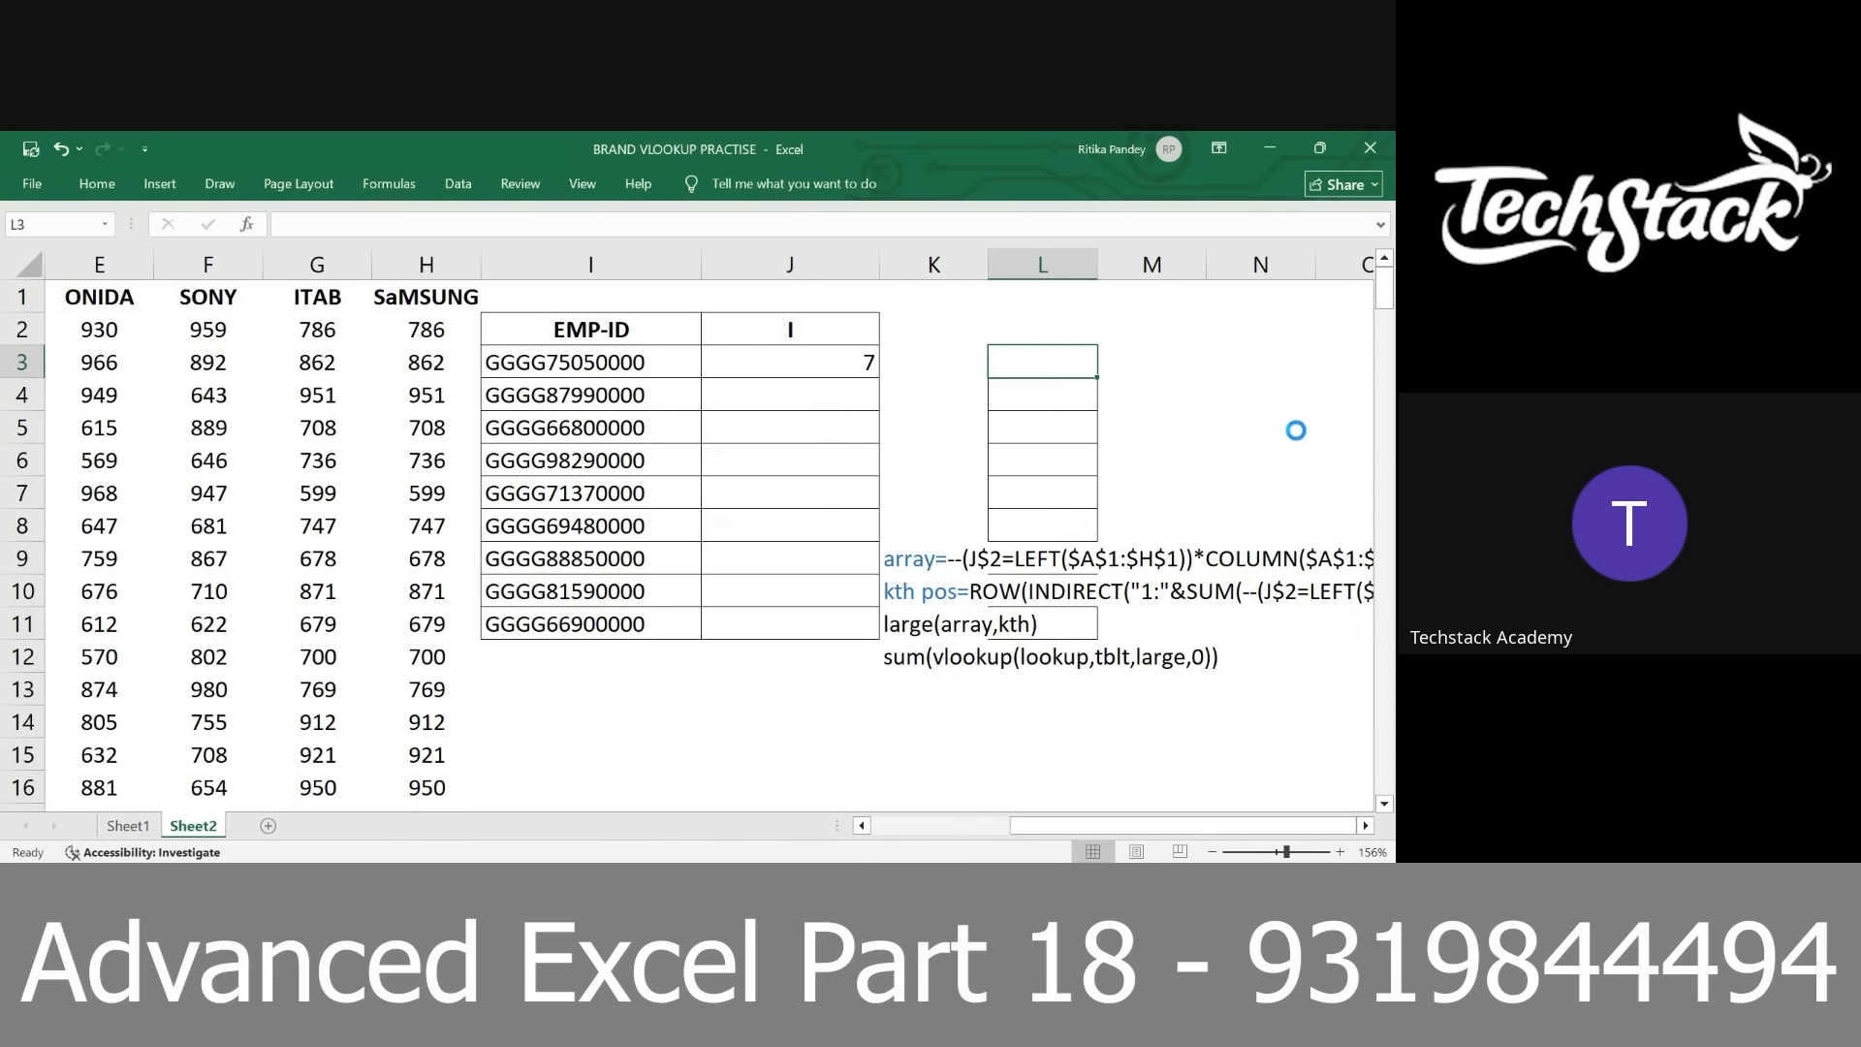
key("ctrl+v")
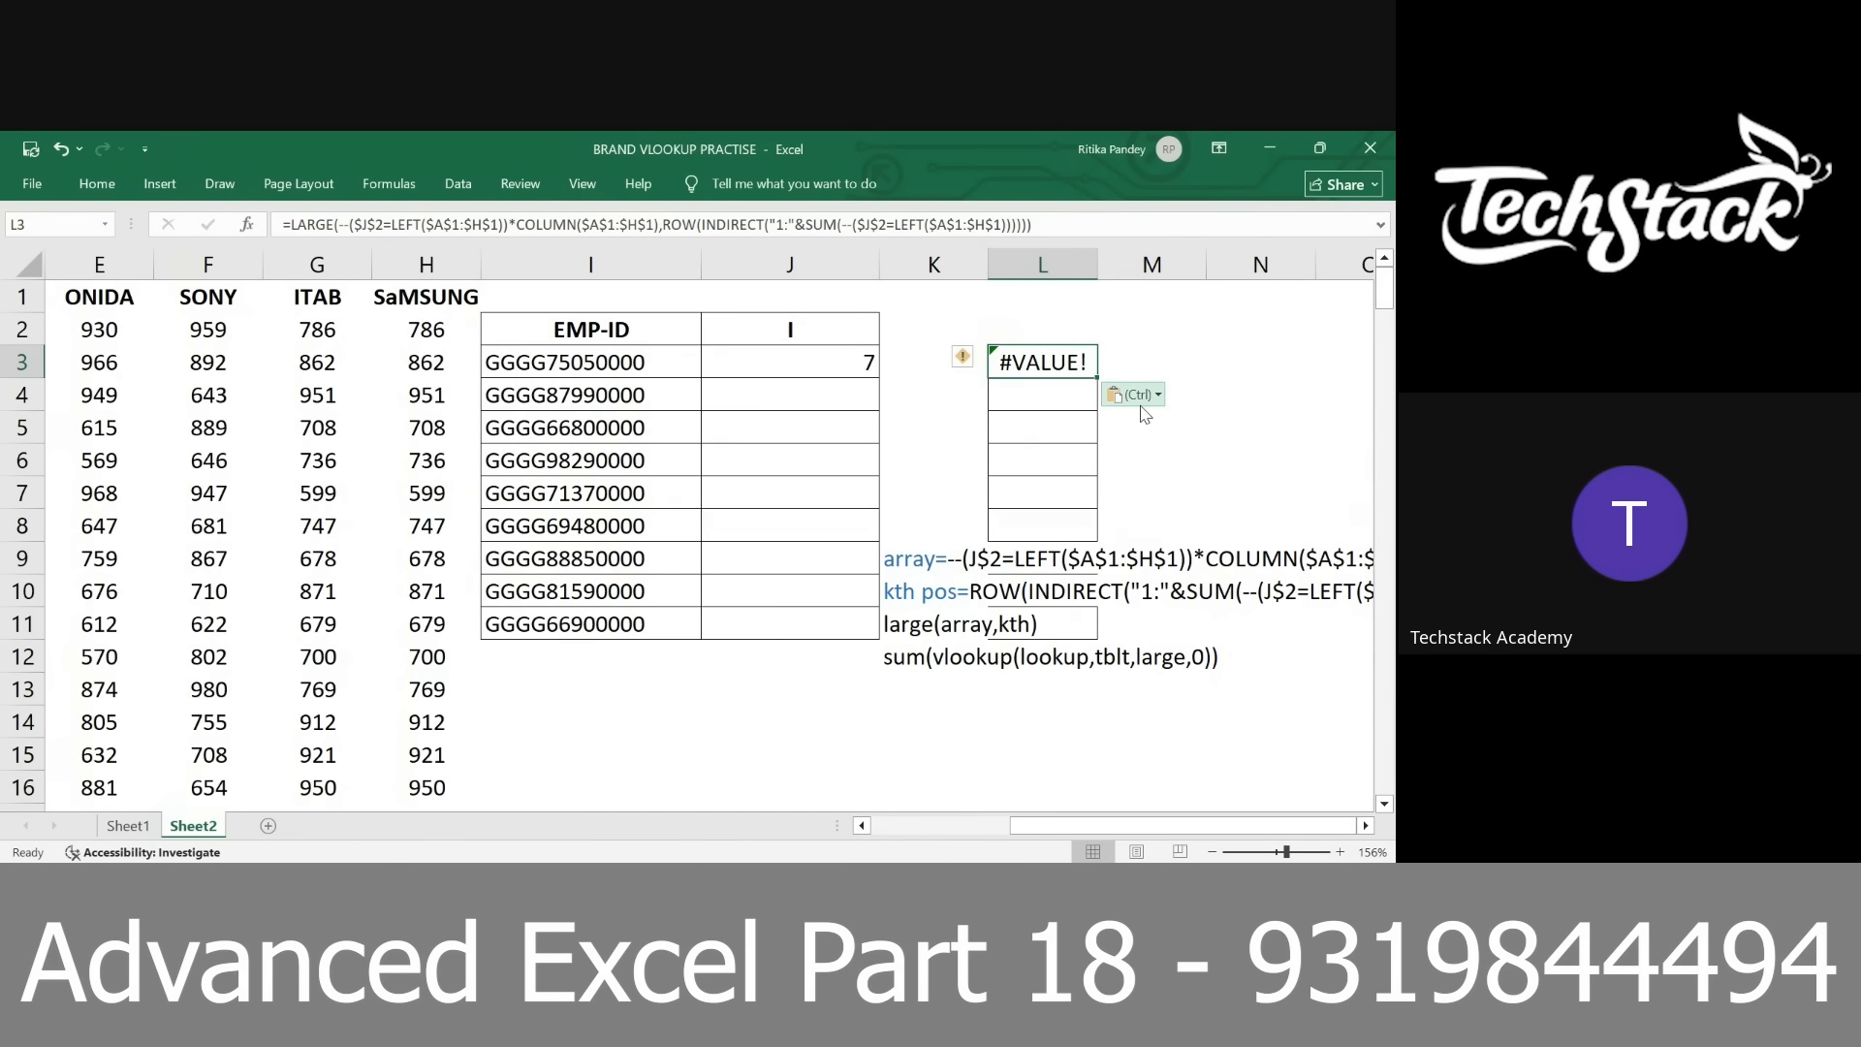
Replace both header-letter conditions in the L3 formula with the word array, and remove its equals sign to keep it as text
double_click(1054, 365)
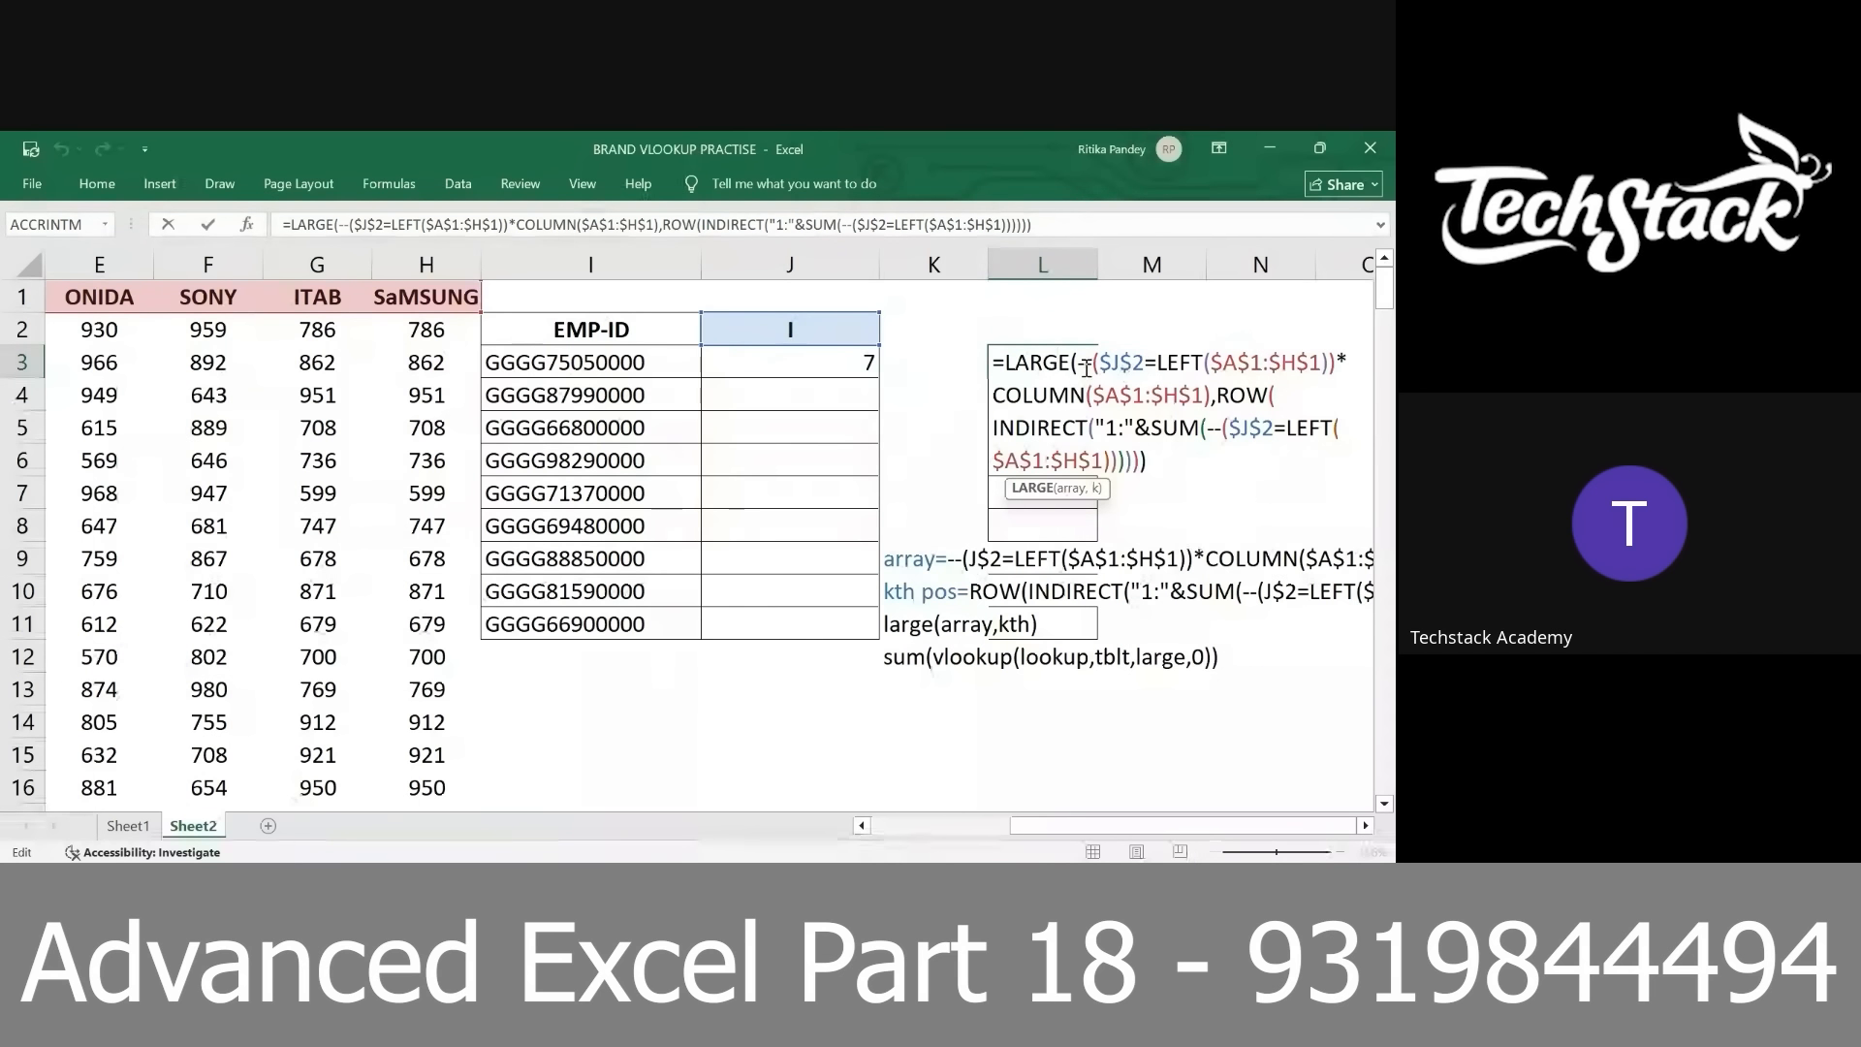
left_click_drag(1083, 365, 1336, 366)
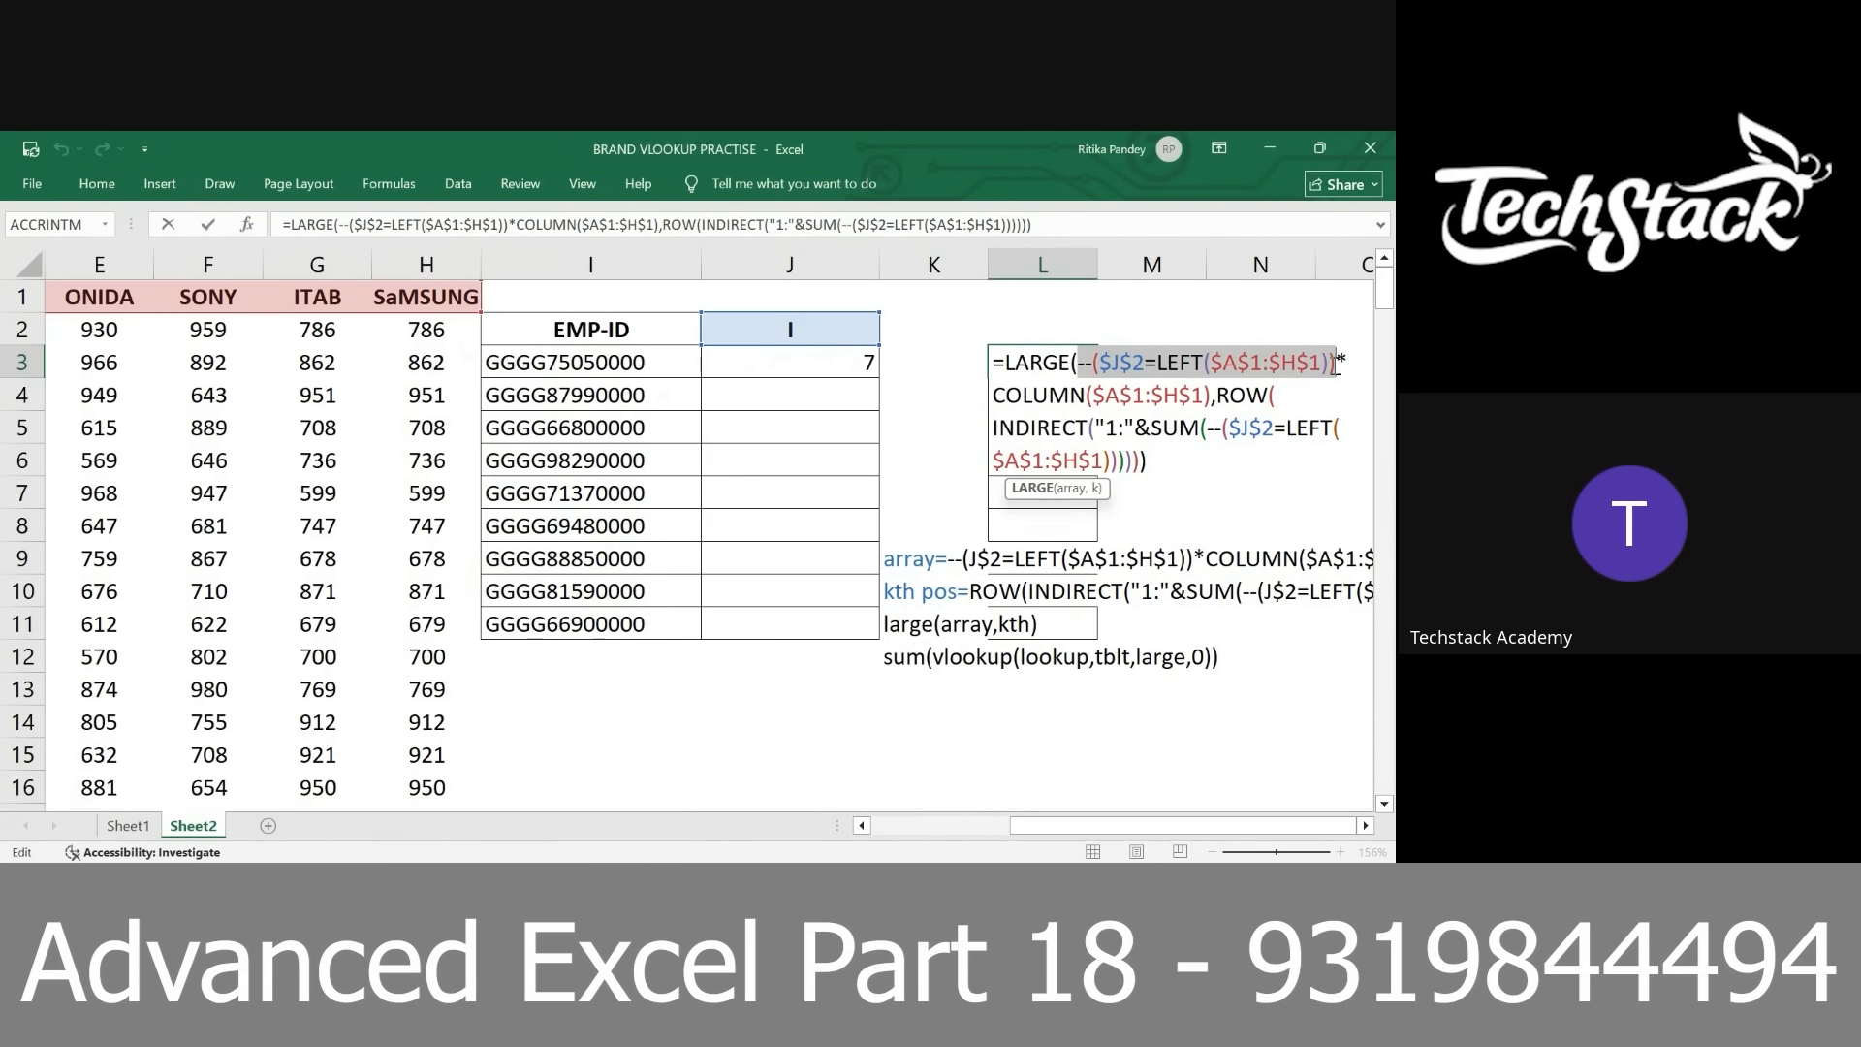
type("array")
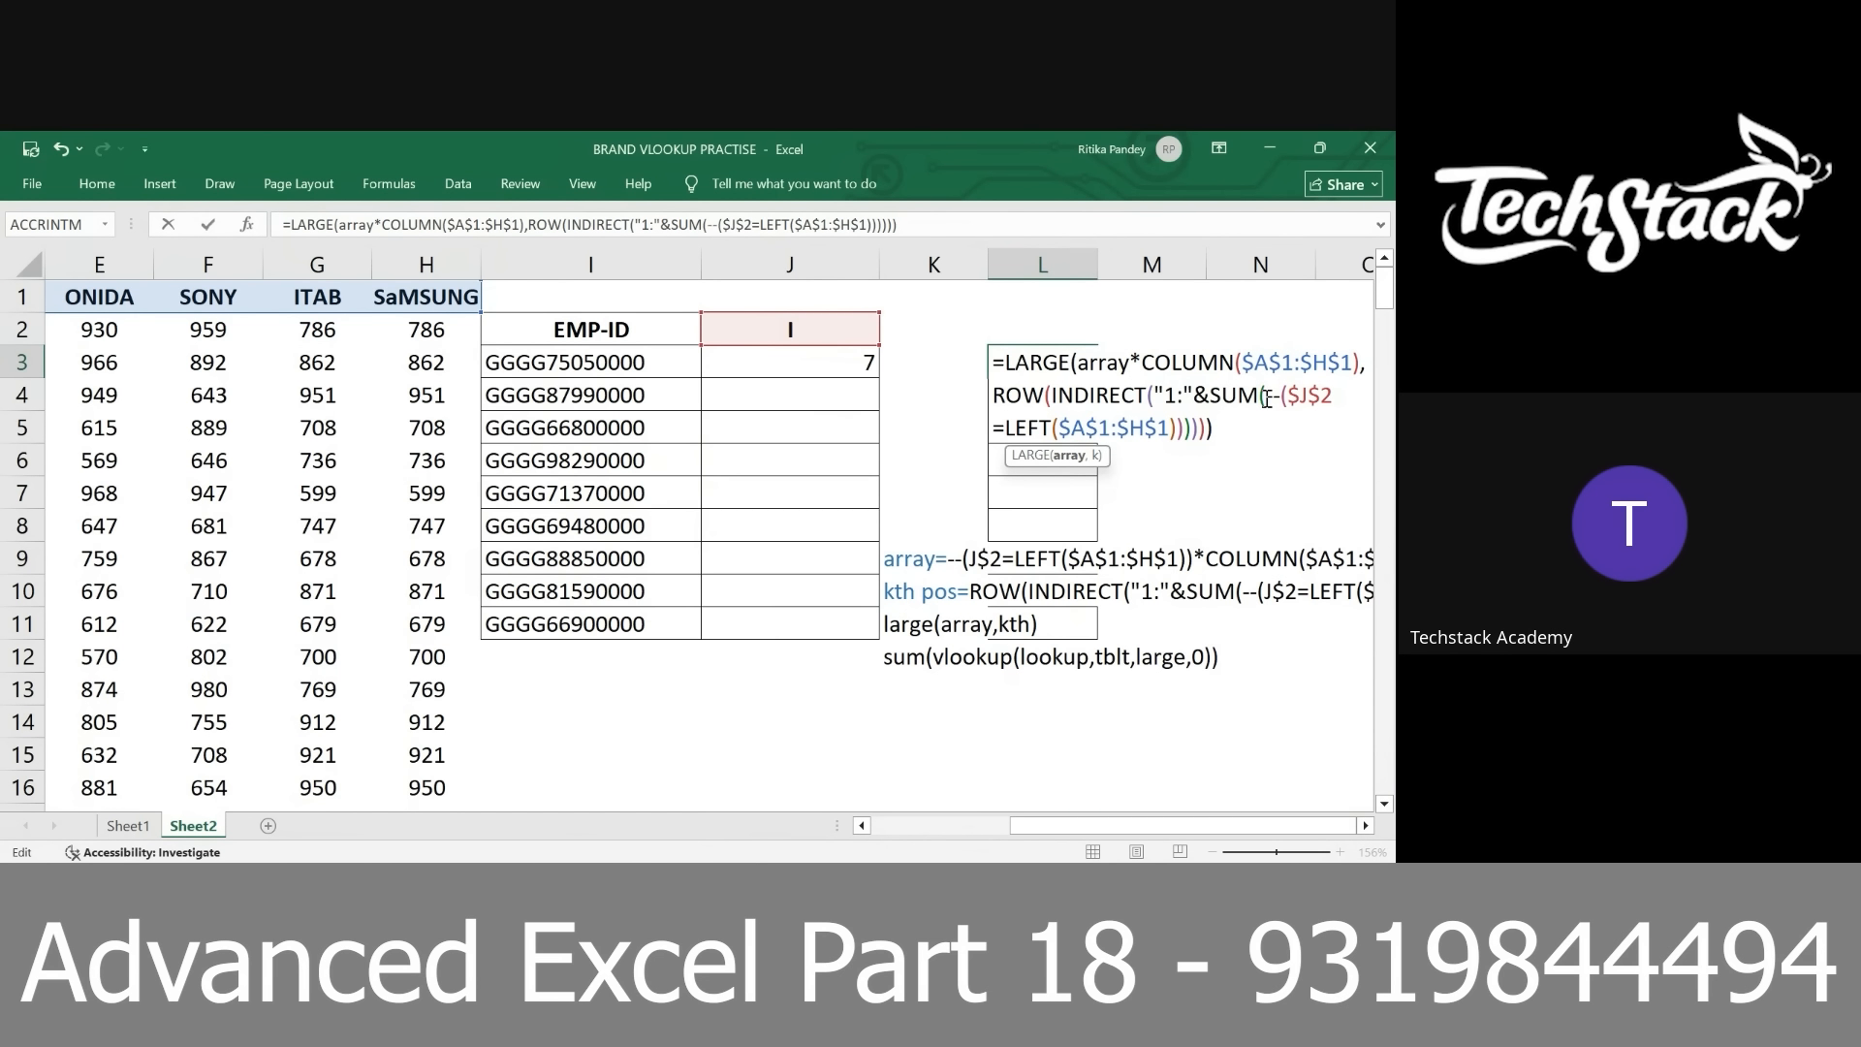
left_click_drag(1264, 396, 1179, 430)
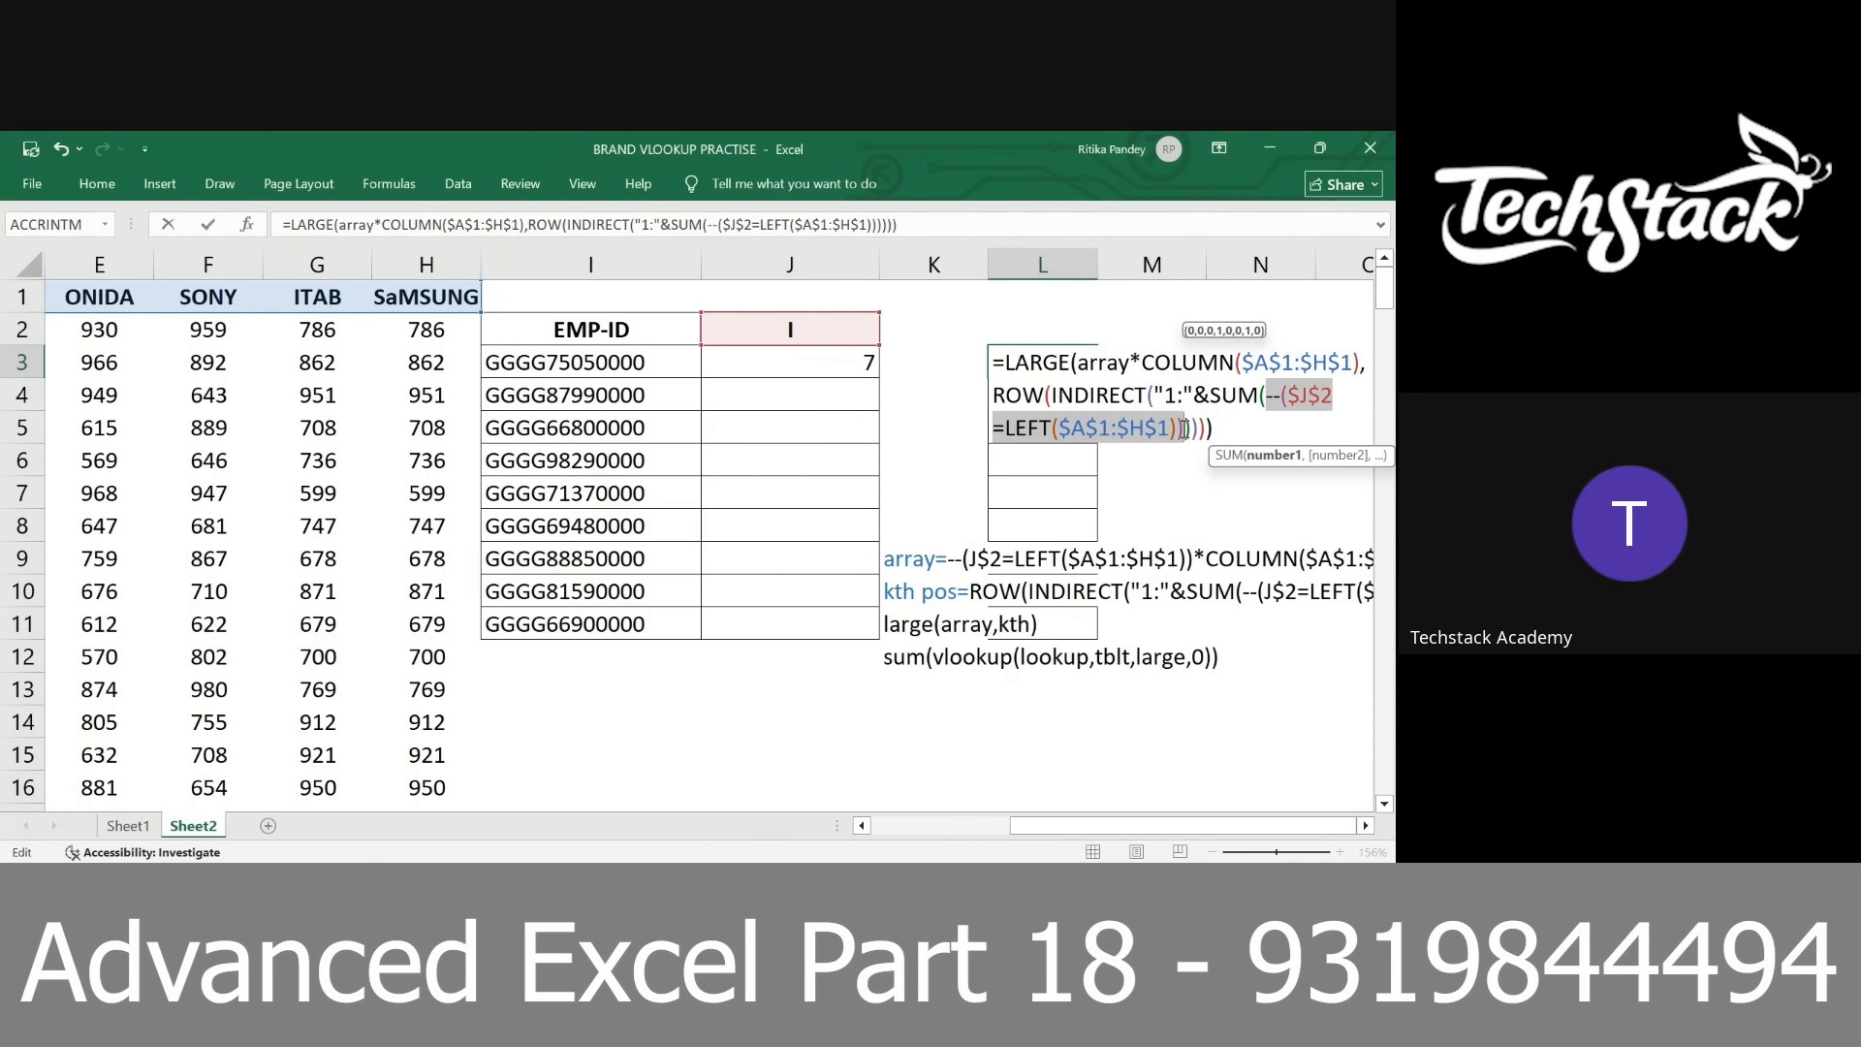
type("array")
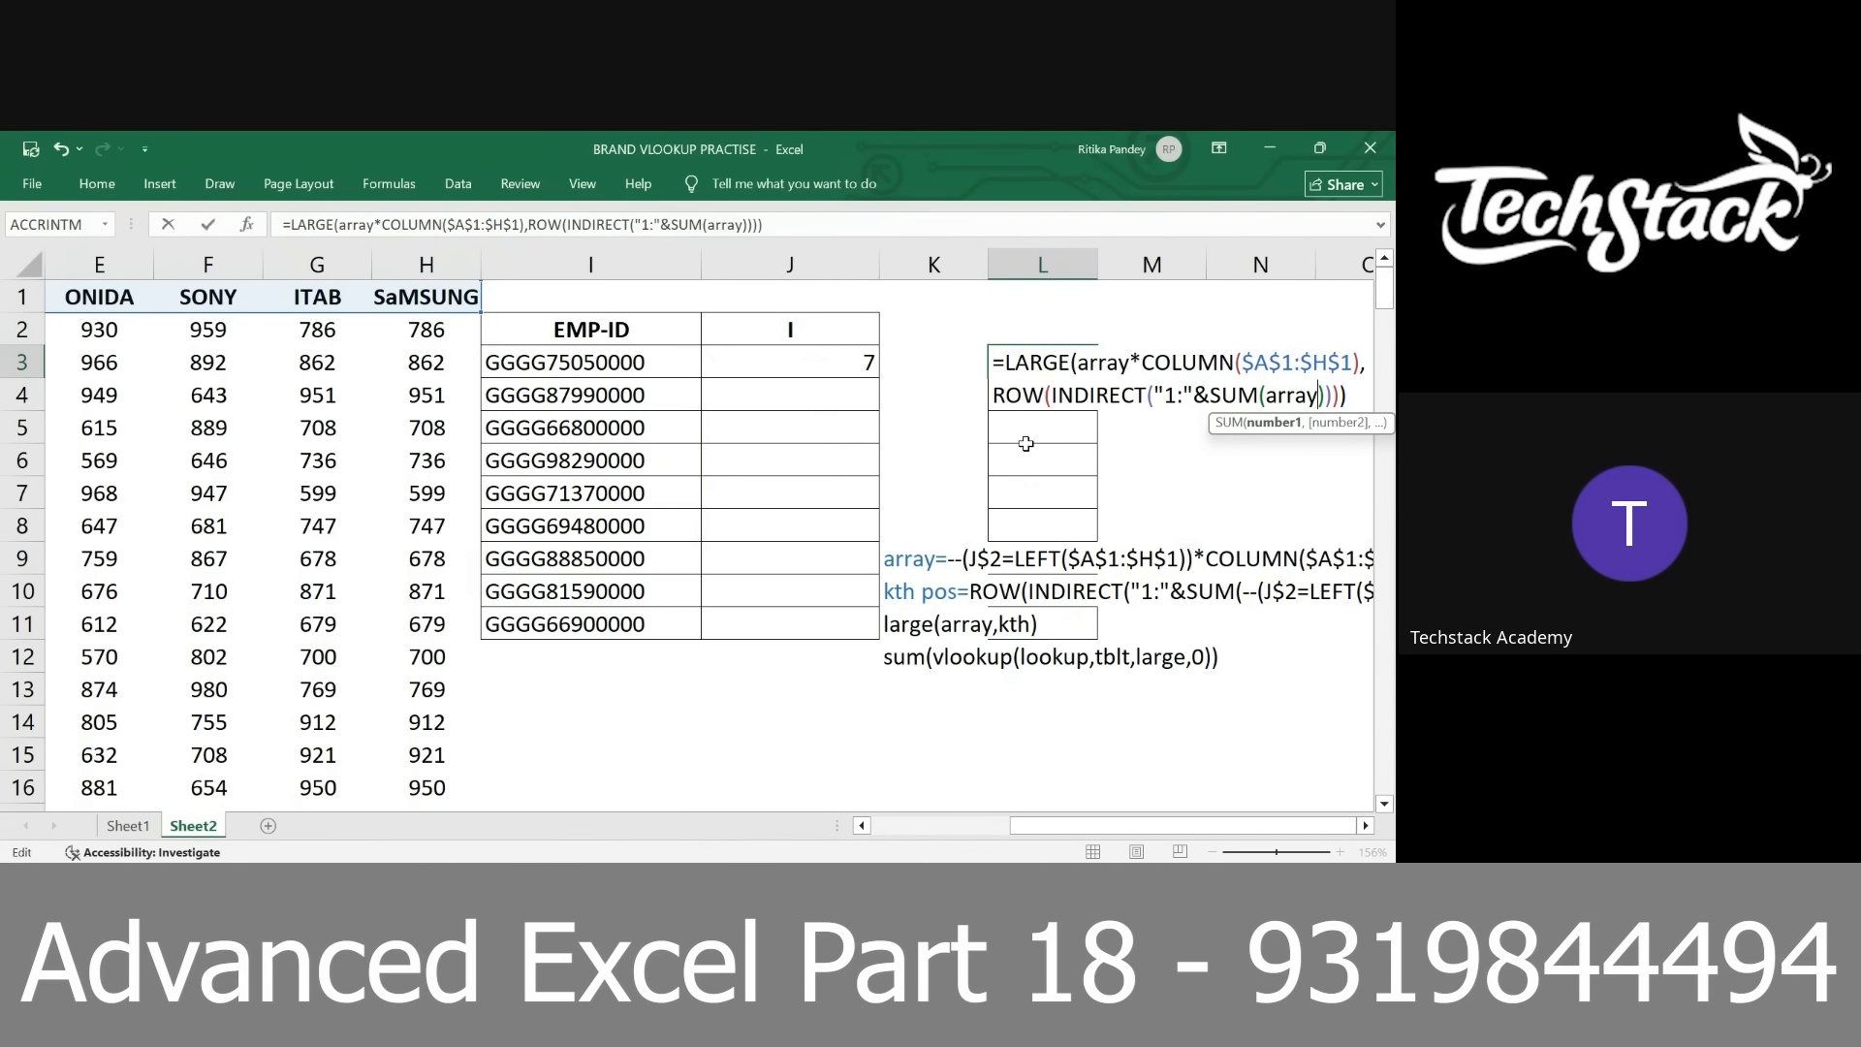
left_click(1000, 363)
key("BackSpace")
key("Return")
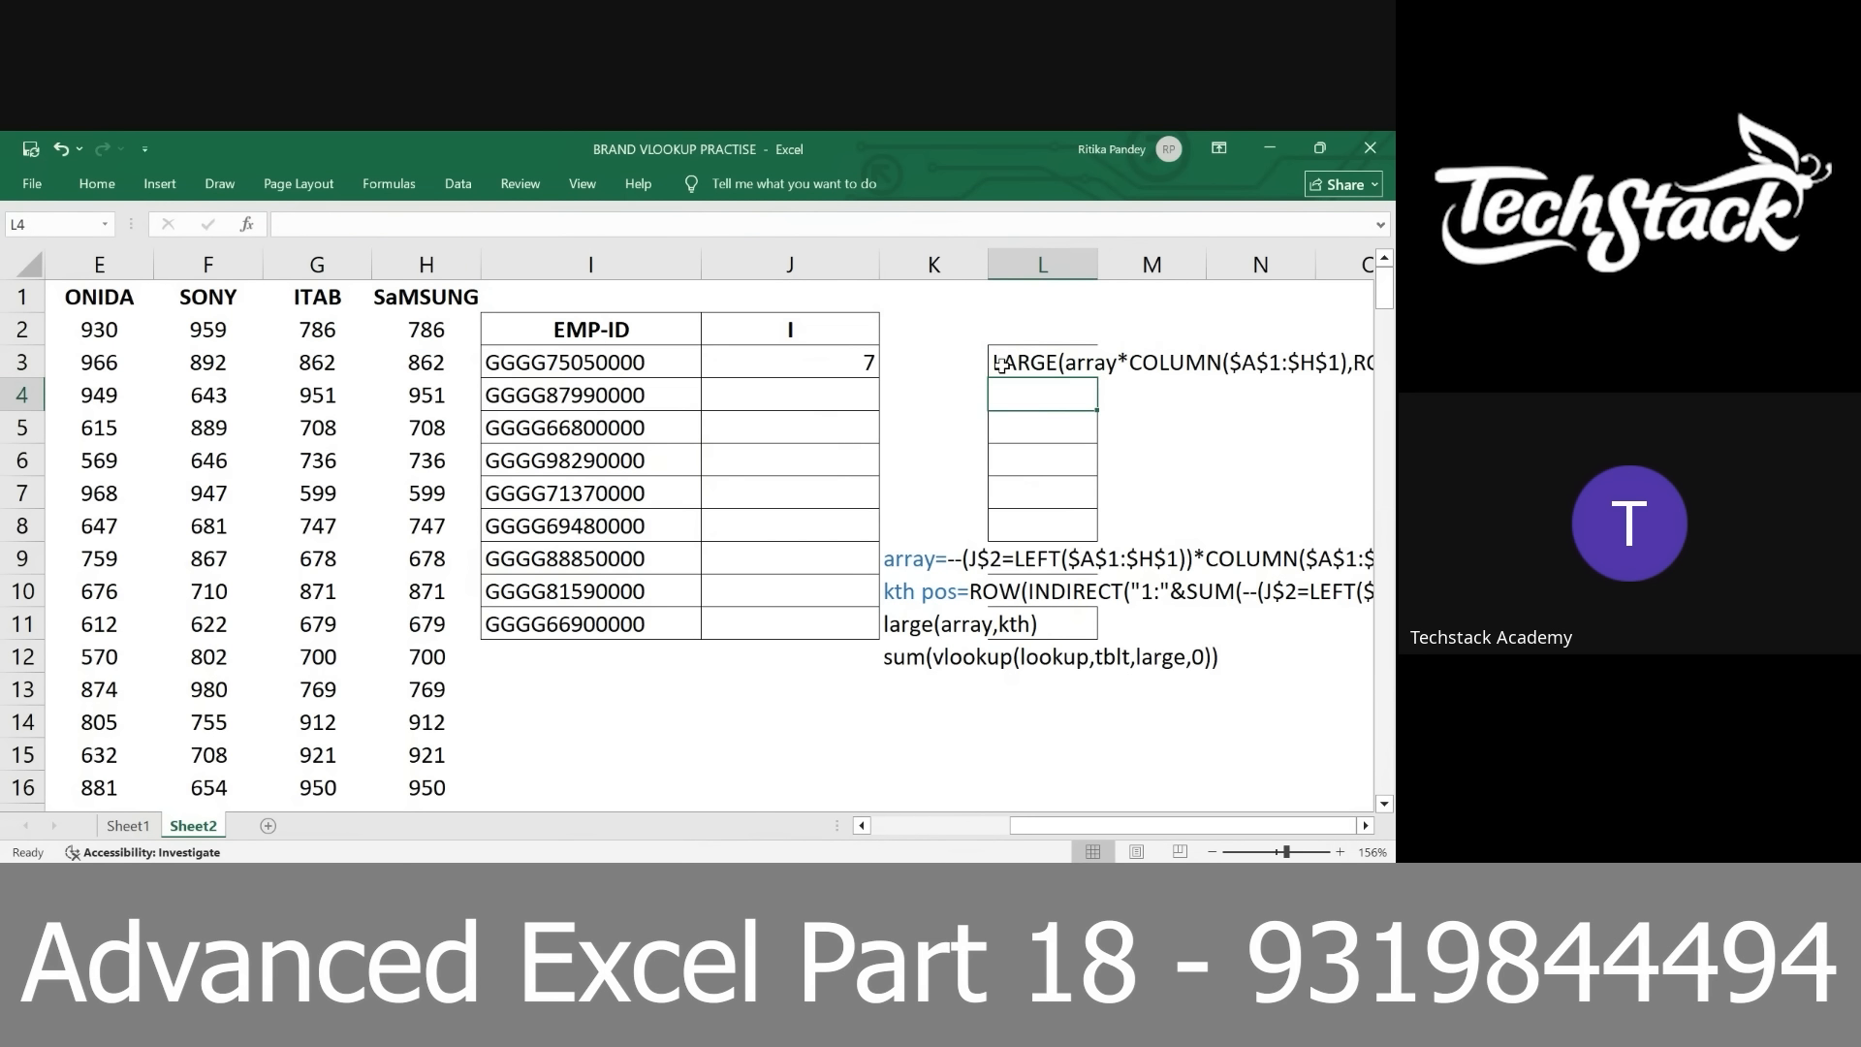
Try to copy the LARGE array formula from J3 into K3
scroll(1005, 385, "right", 3)
scroll(1005, 385, "down", 2)
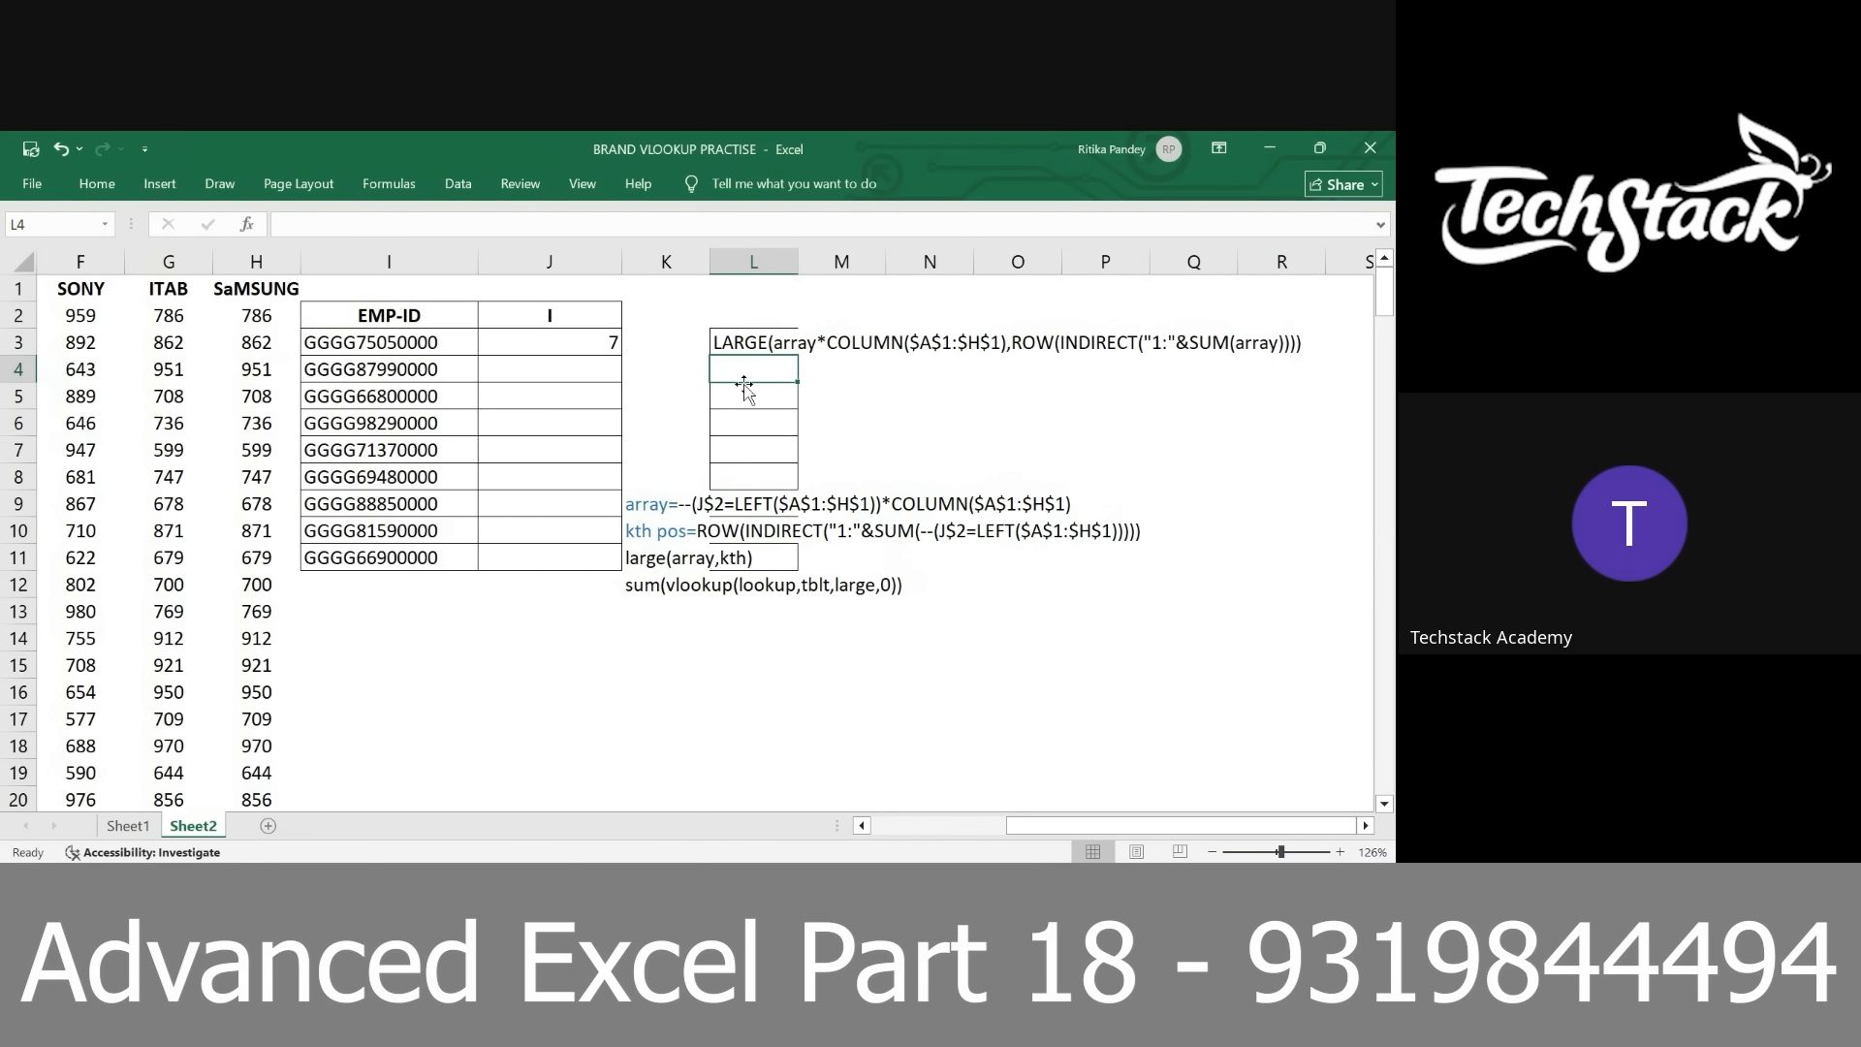
left_click(582, 341)
key("ctrl+c")
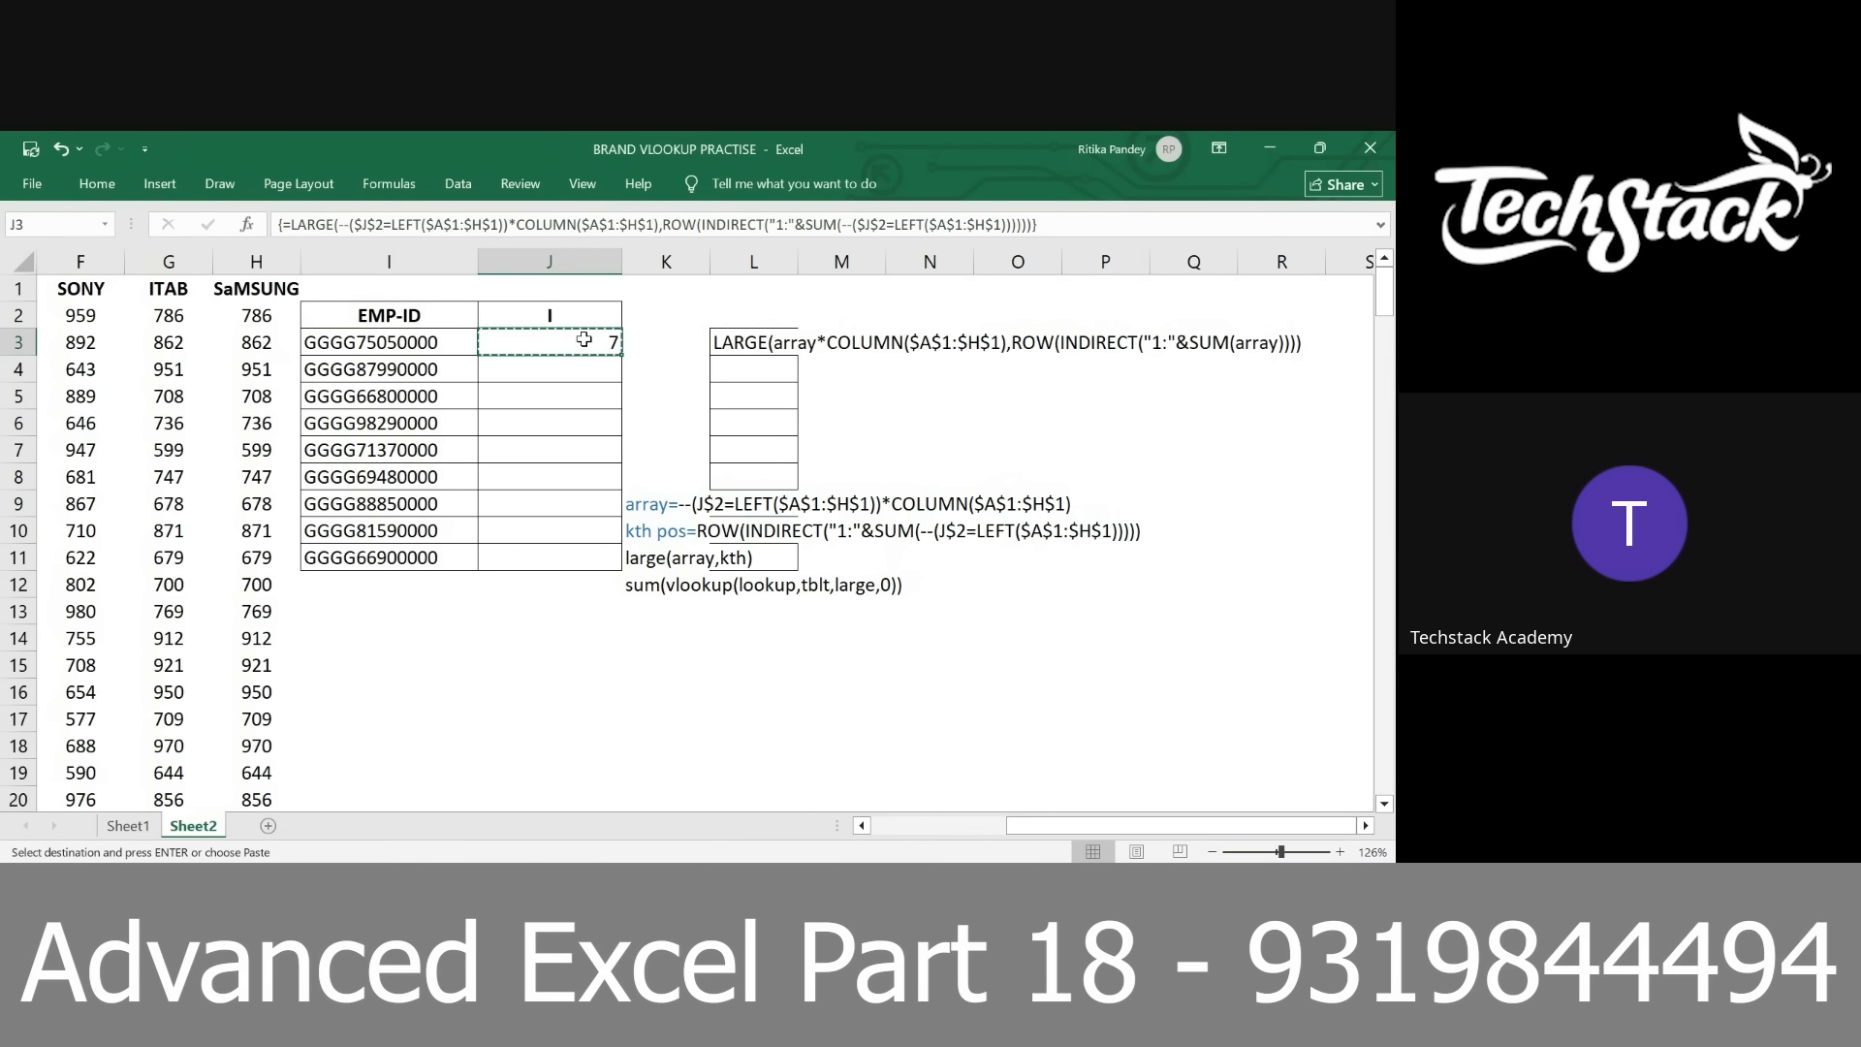
left_click(665, 342, "ctrl")
key("ctrl+v")
key("Return")
Start a new formula in J3 with =--($I3, referencing the first employee ID with its column locked
left_click(562, 342)
type("=--(")
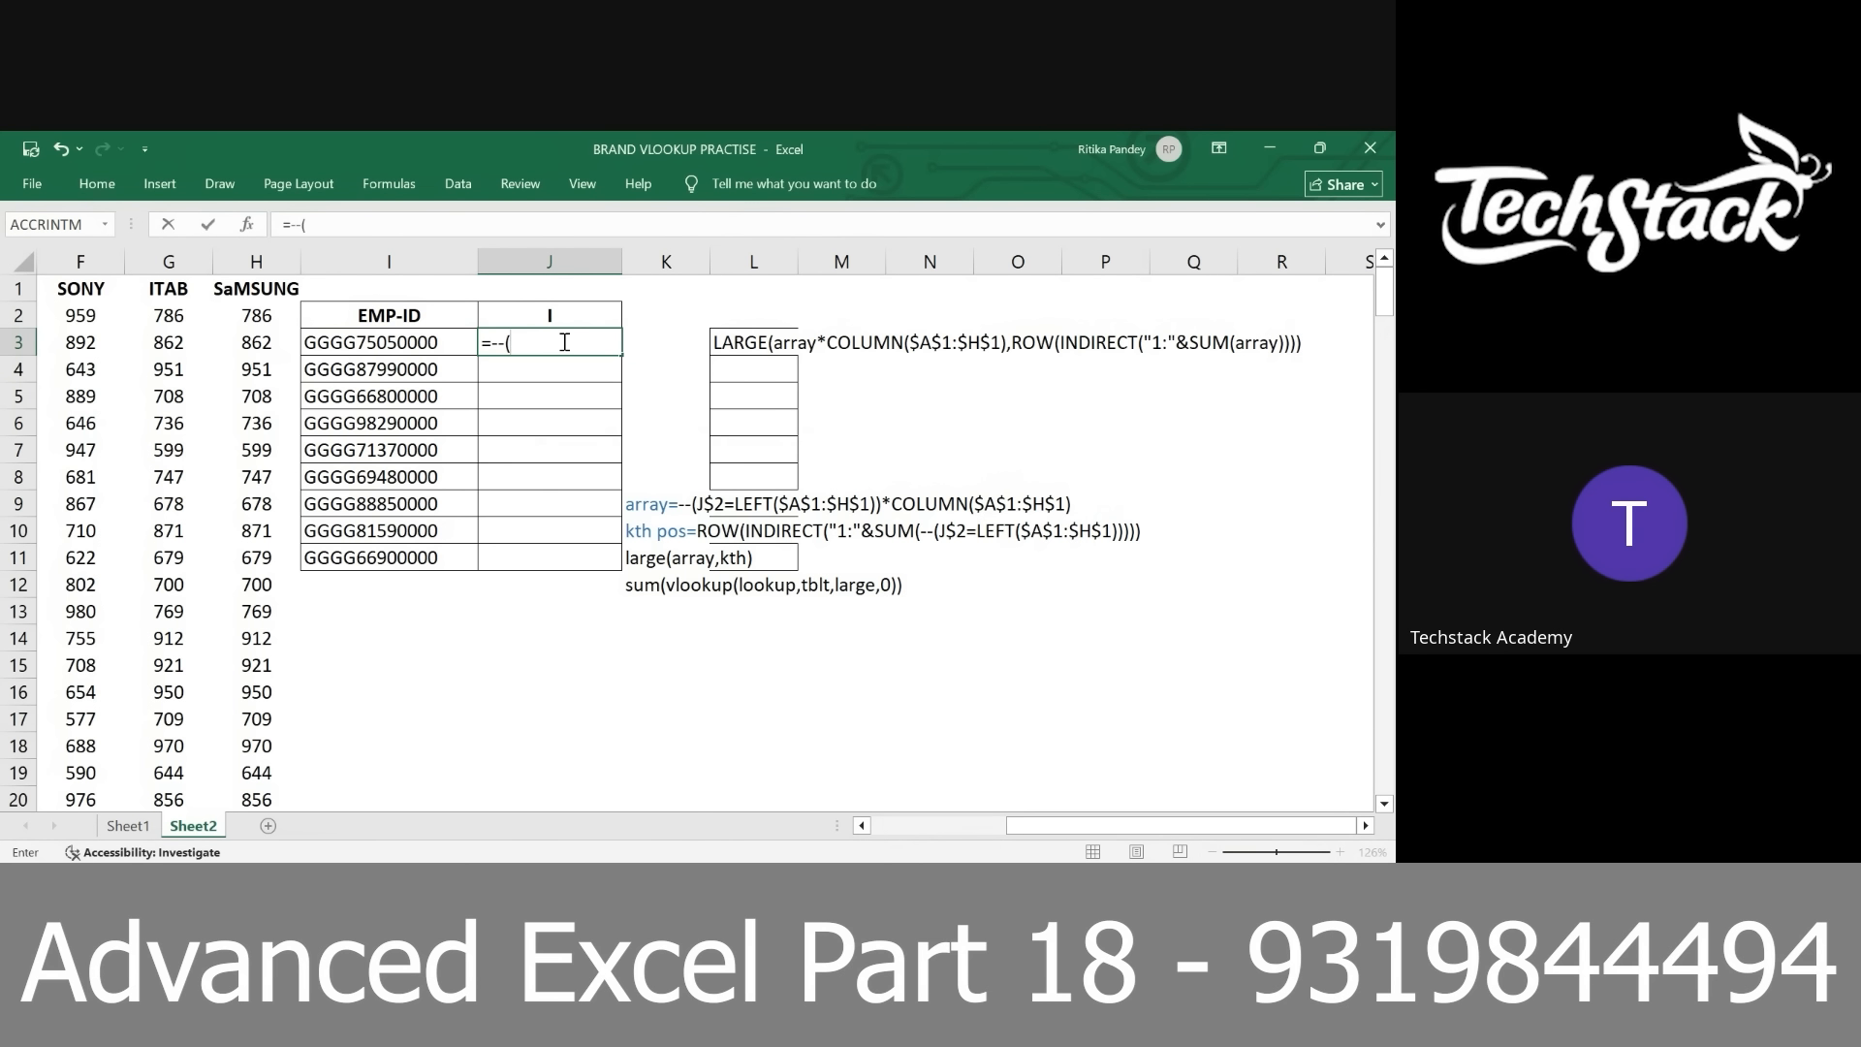
left_click(435, 361)
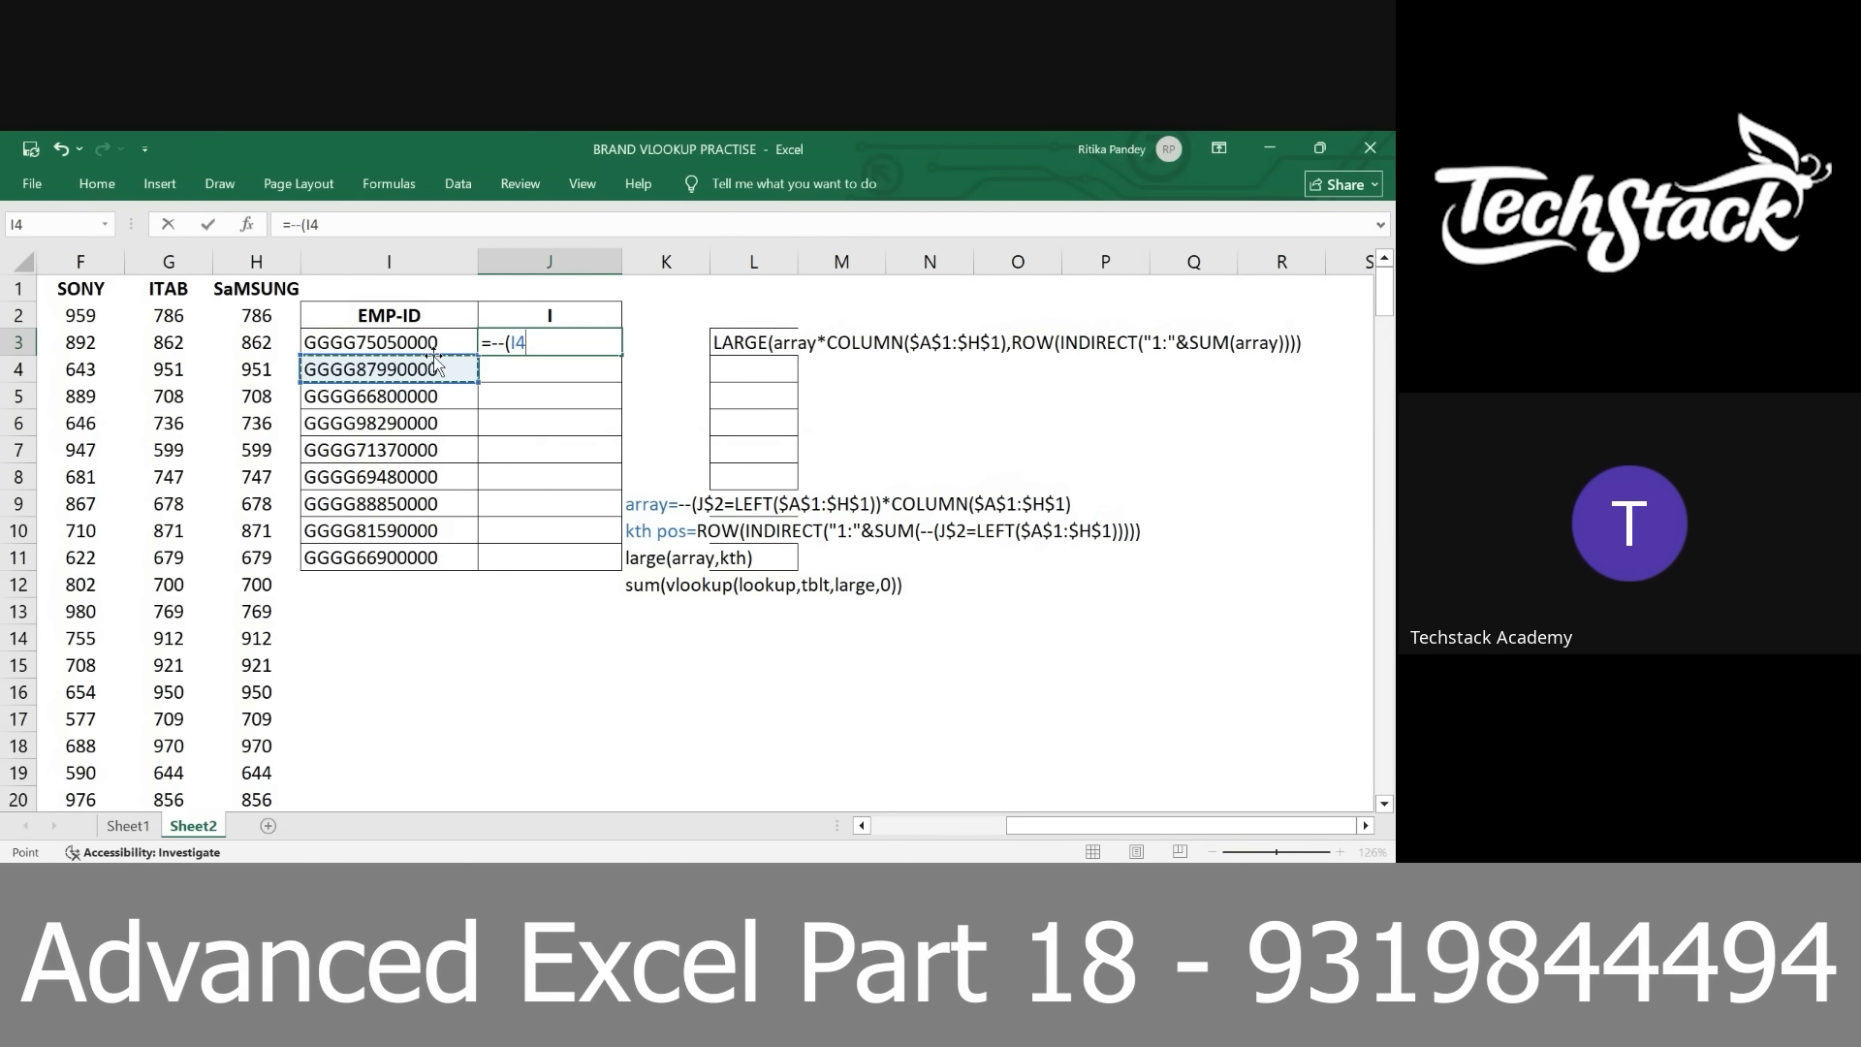
left_click(429, 342)
key("F4")
key("F4")
key("F4")
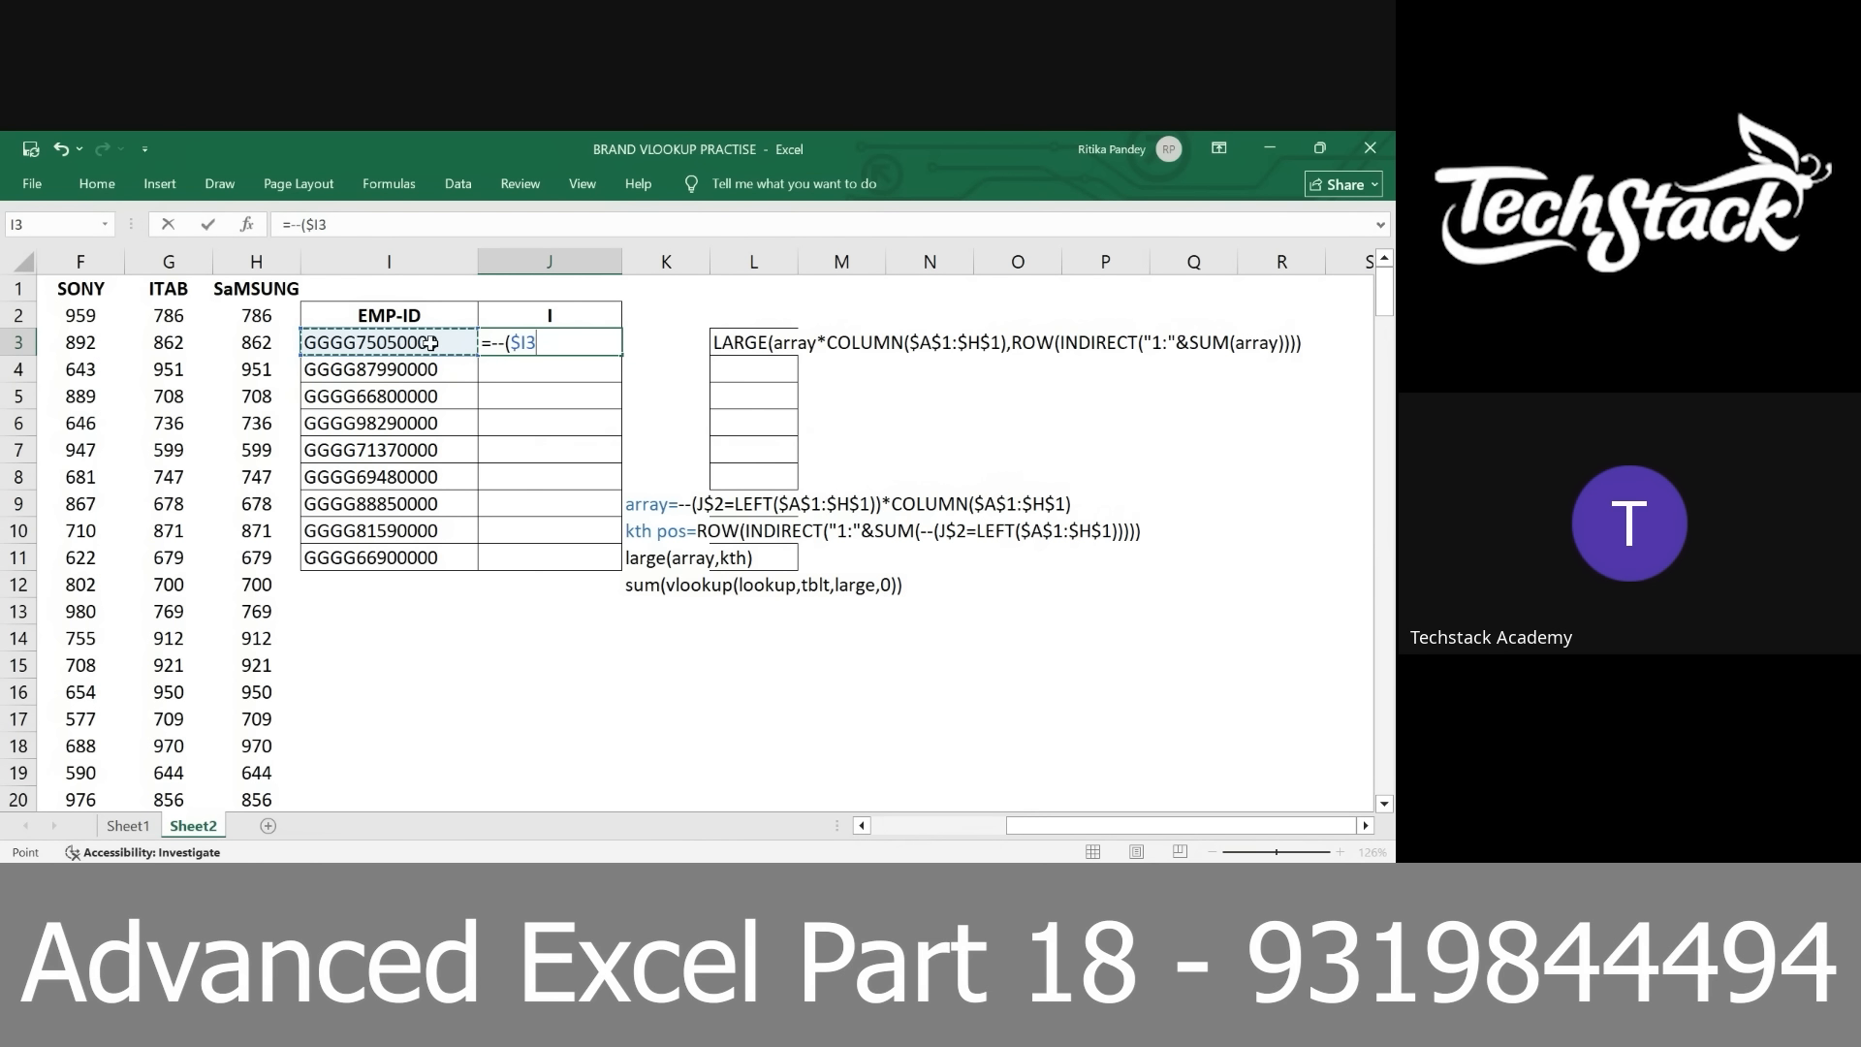
Compare the employee ID with the absolute ID range $A$2:$A$200 in the J3 formula
type("=")
left_click(429, 343)
key("ctrl+Left")
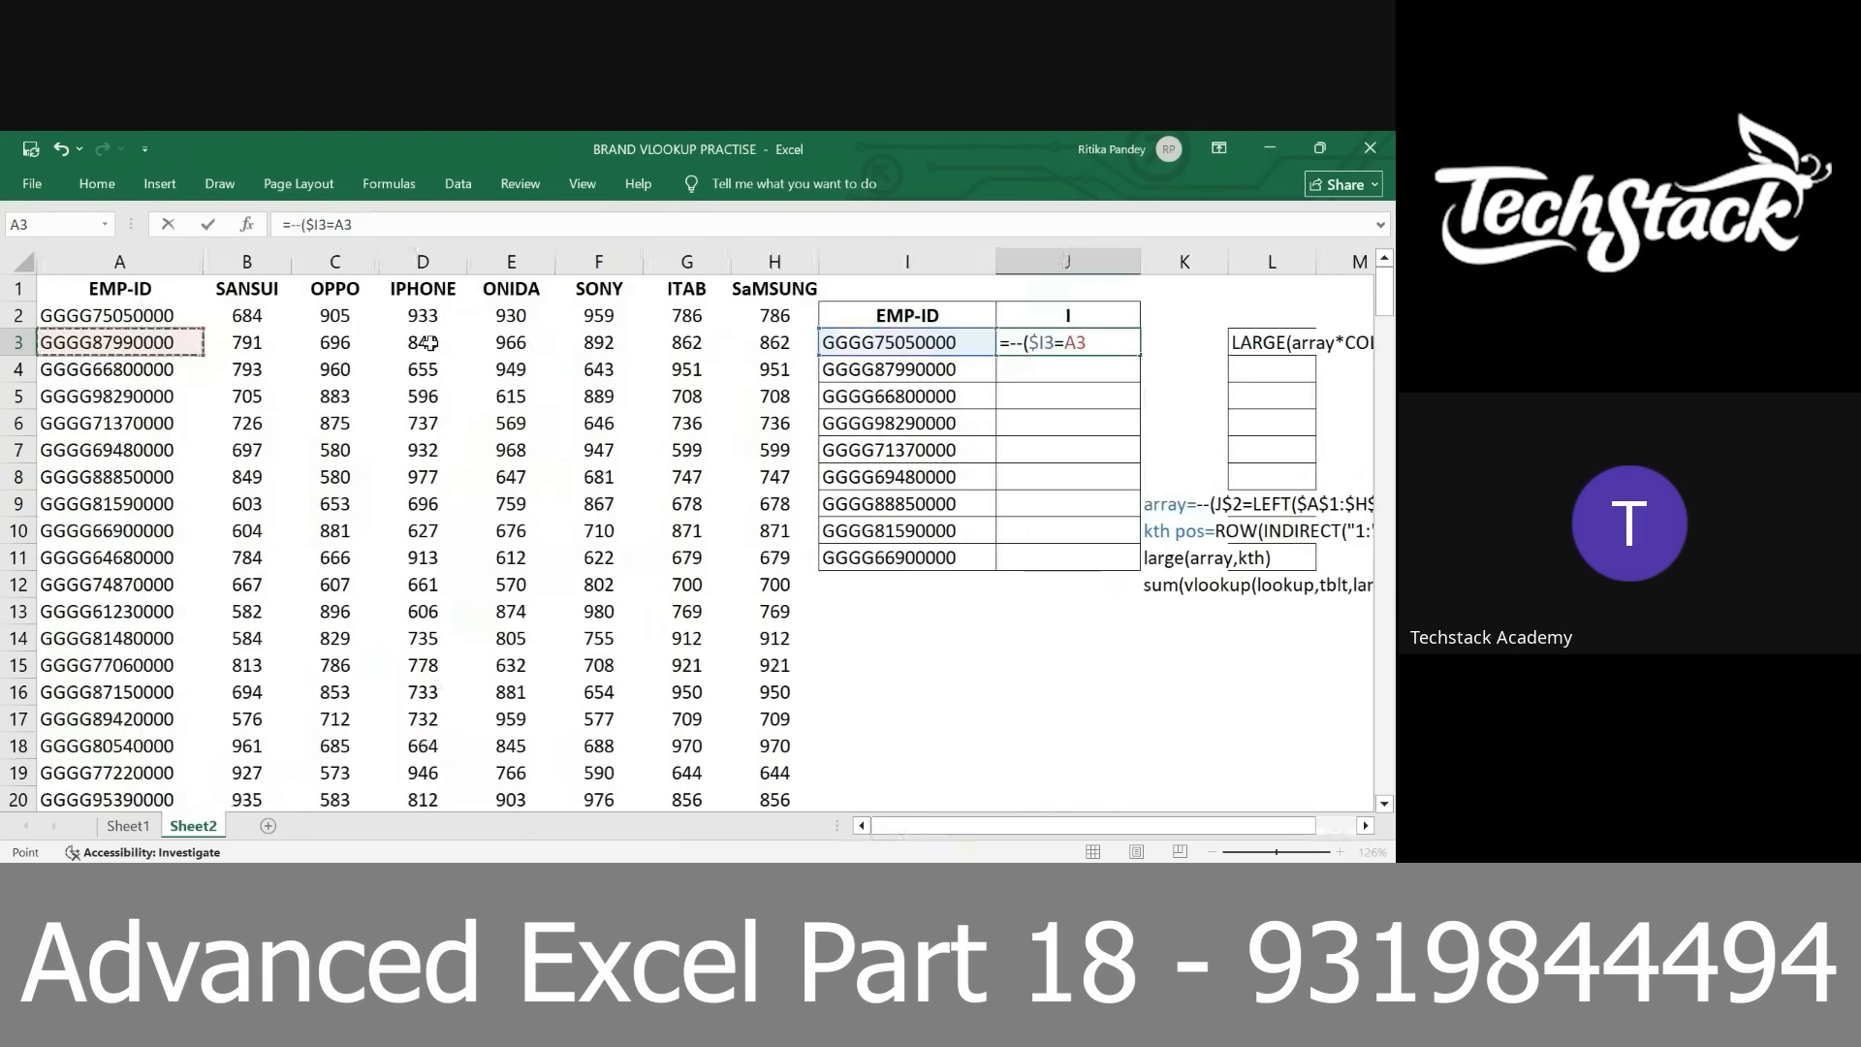
key("Up")
key("ctrl+shift+Down")
key("F4")
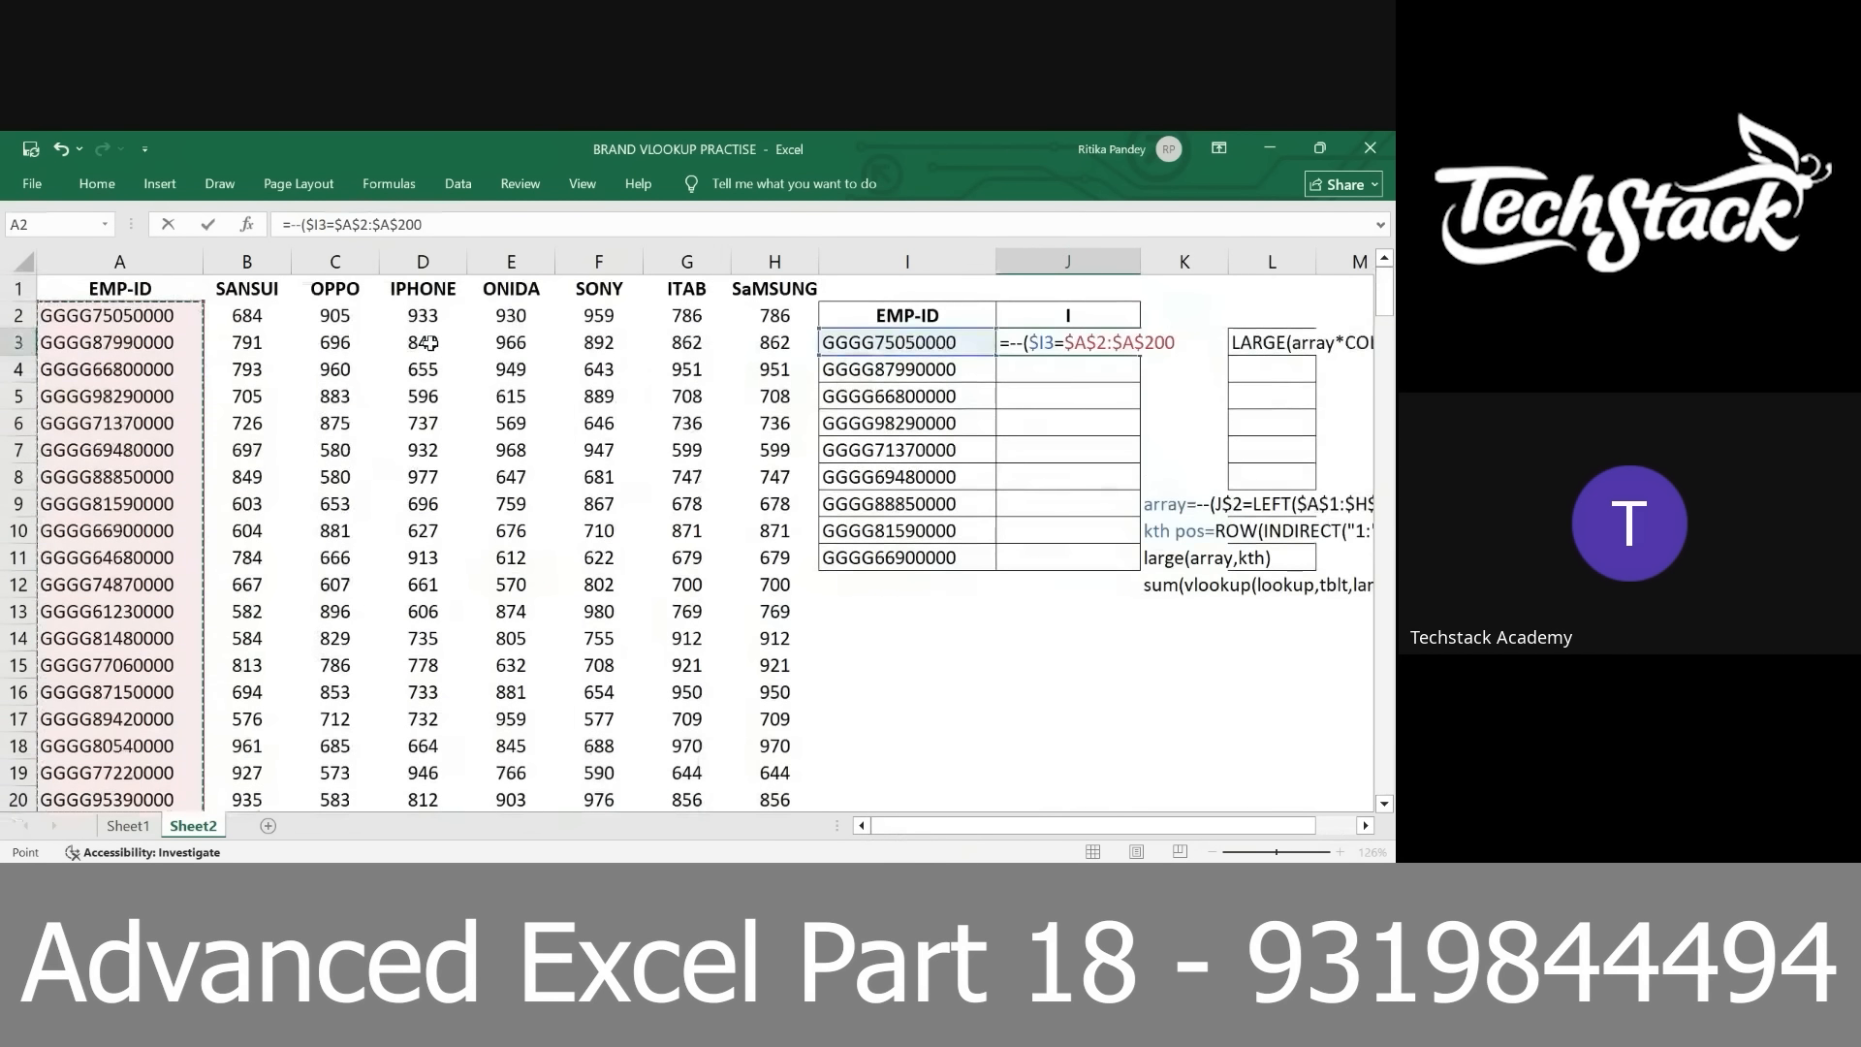
Close the ID condition and multiply it by the header-letter condition --(J$2=left($B$1:$H$1)), followed by another multiplication sign
type(")*--(")
left_click(1033, 316)
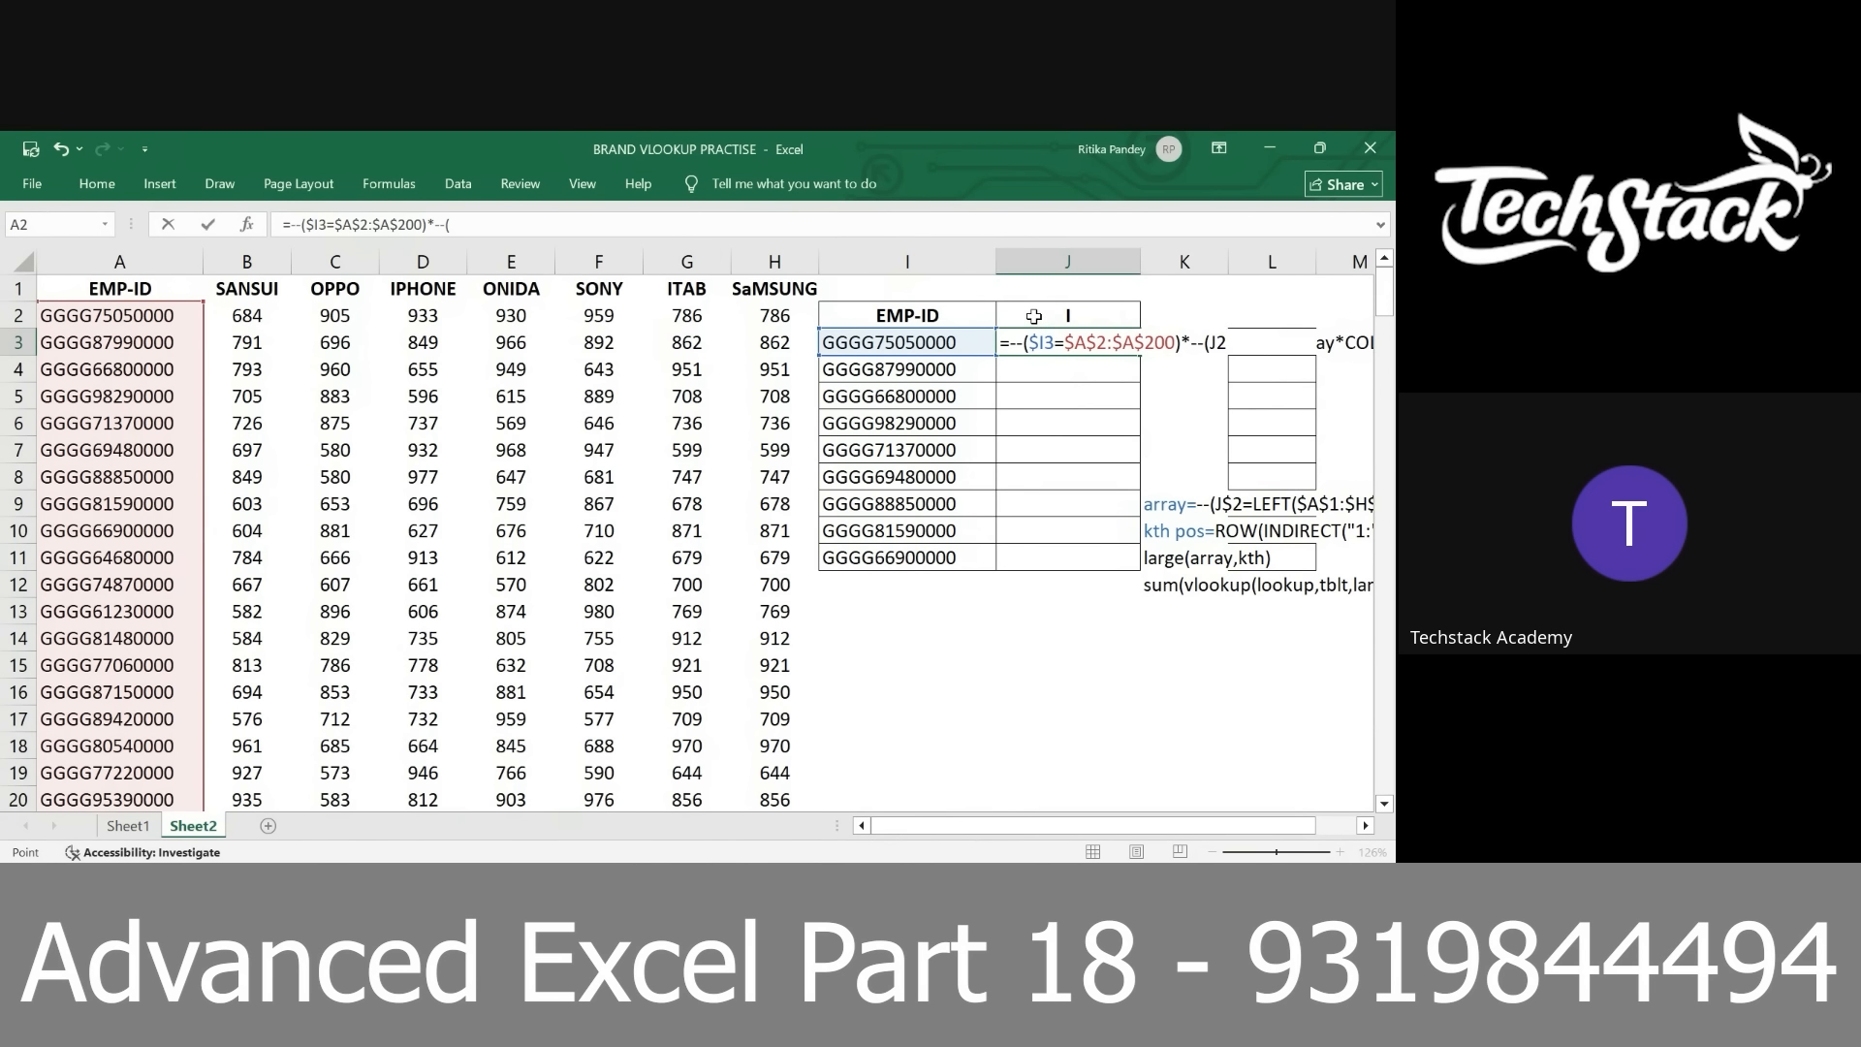
key("F4")
type("=left(")
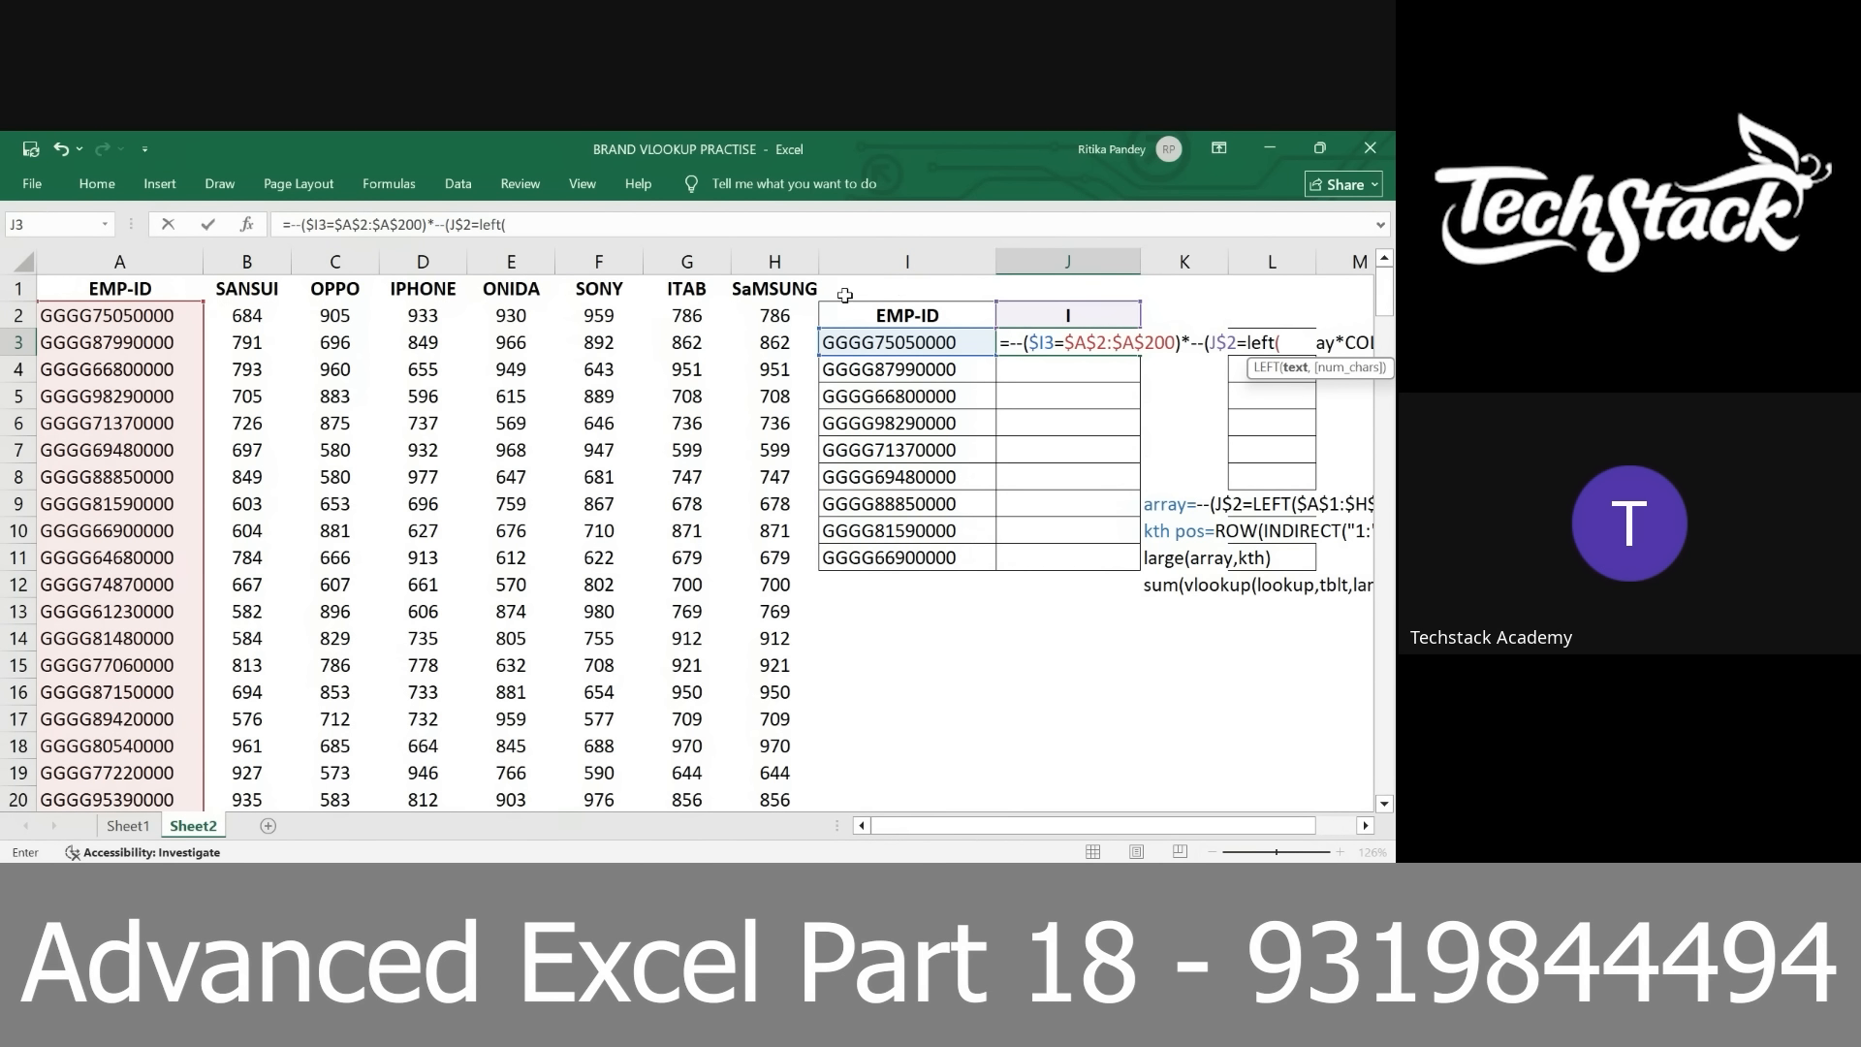
left_click(793, 291)
key("ctrl+shift+Left")
key("shift+Right")
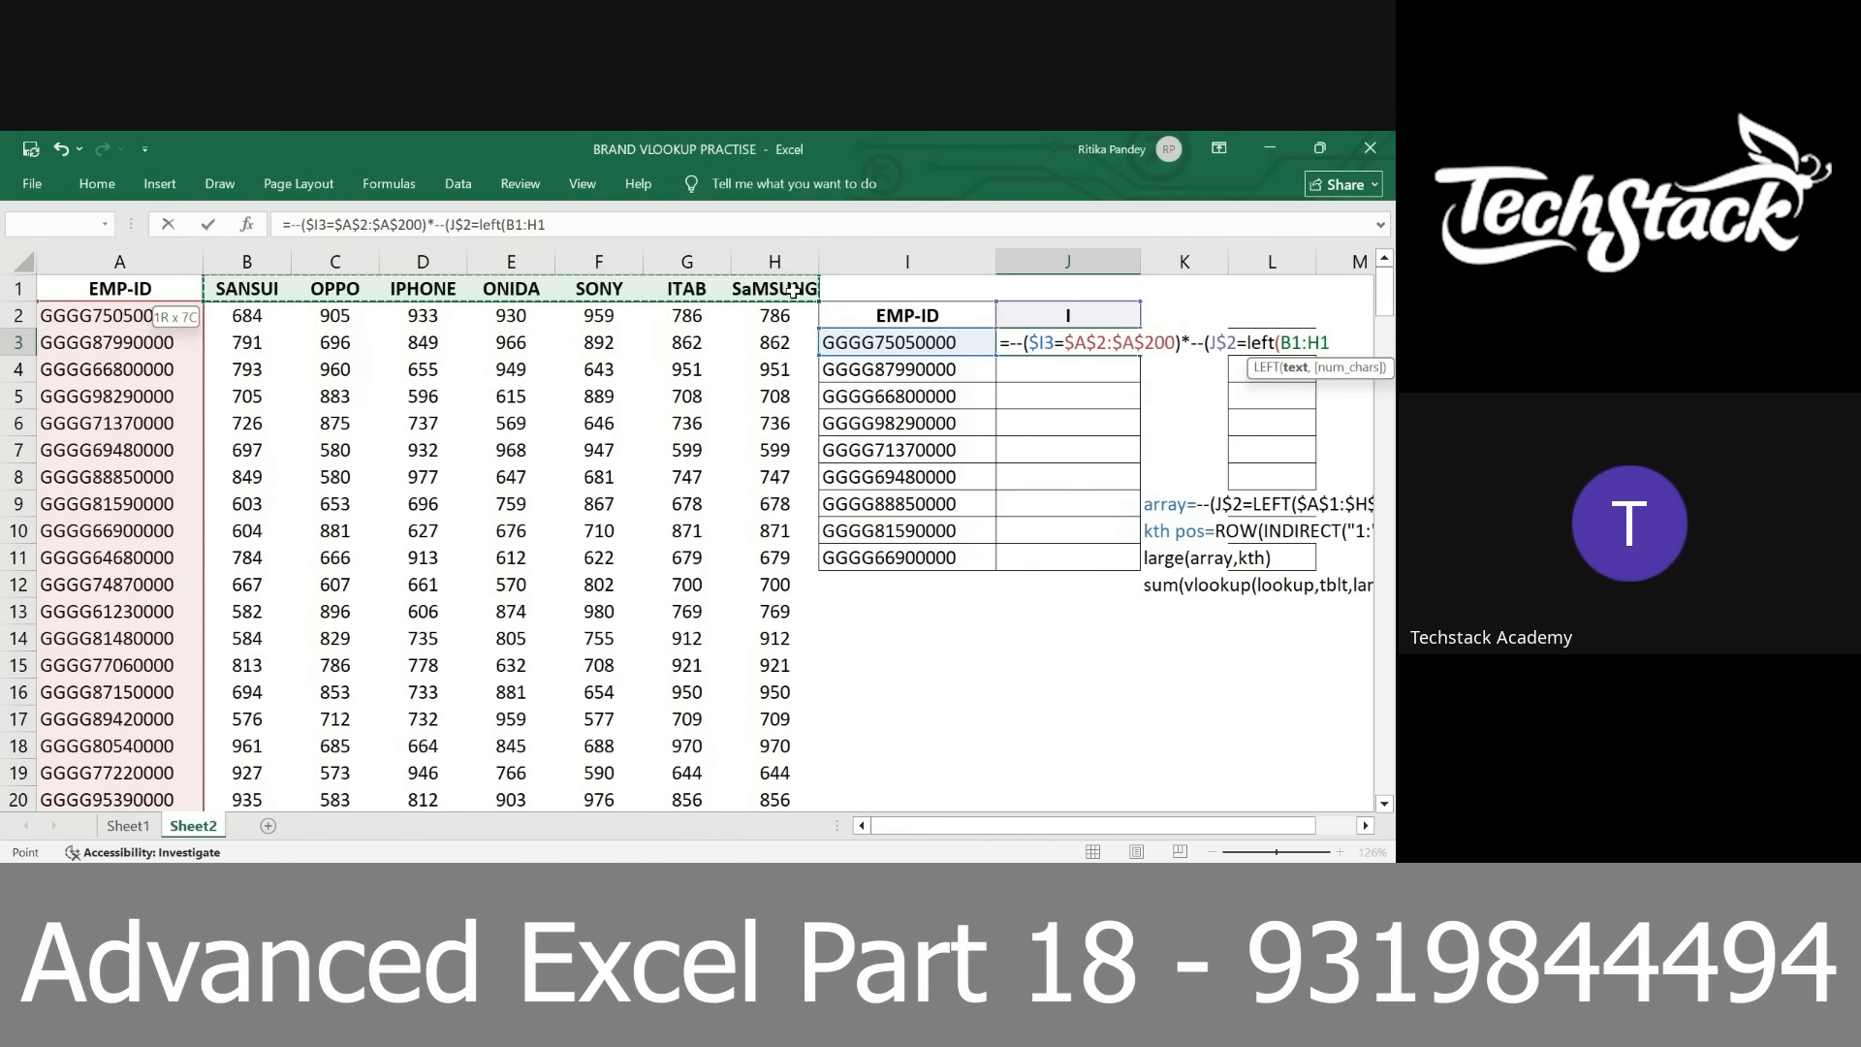
key("F4")
type("))*")
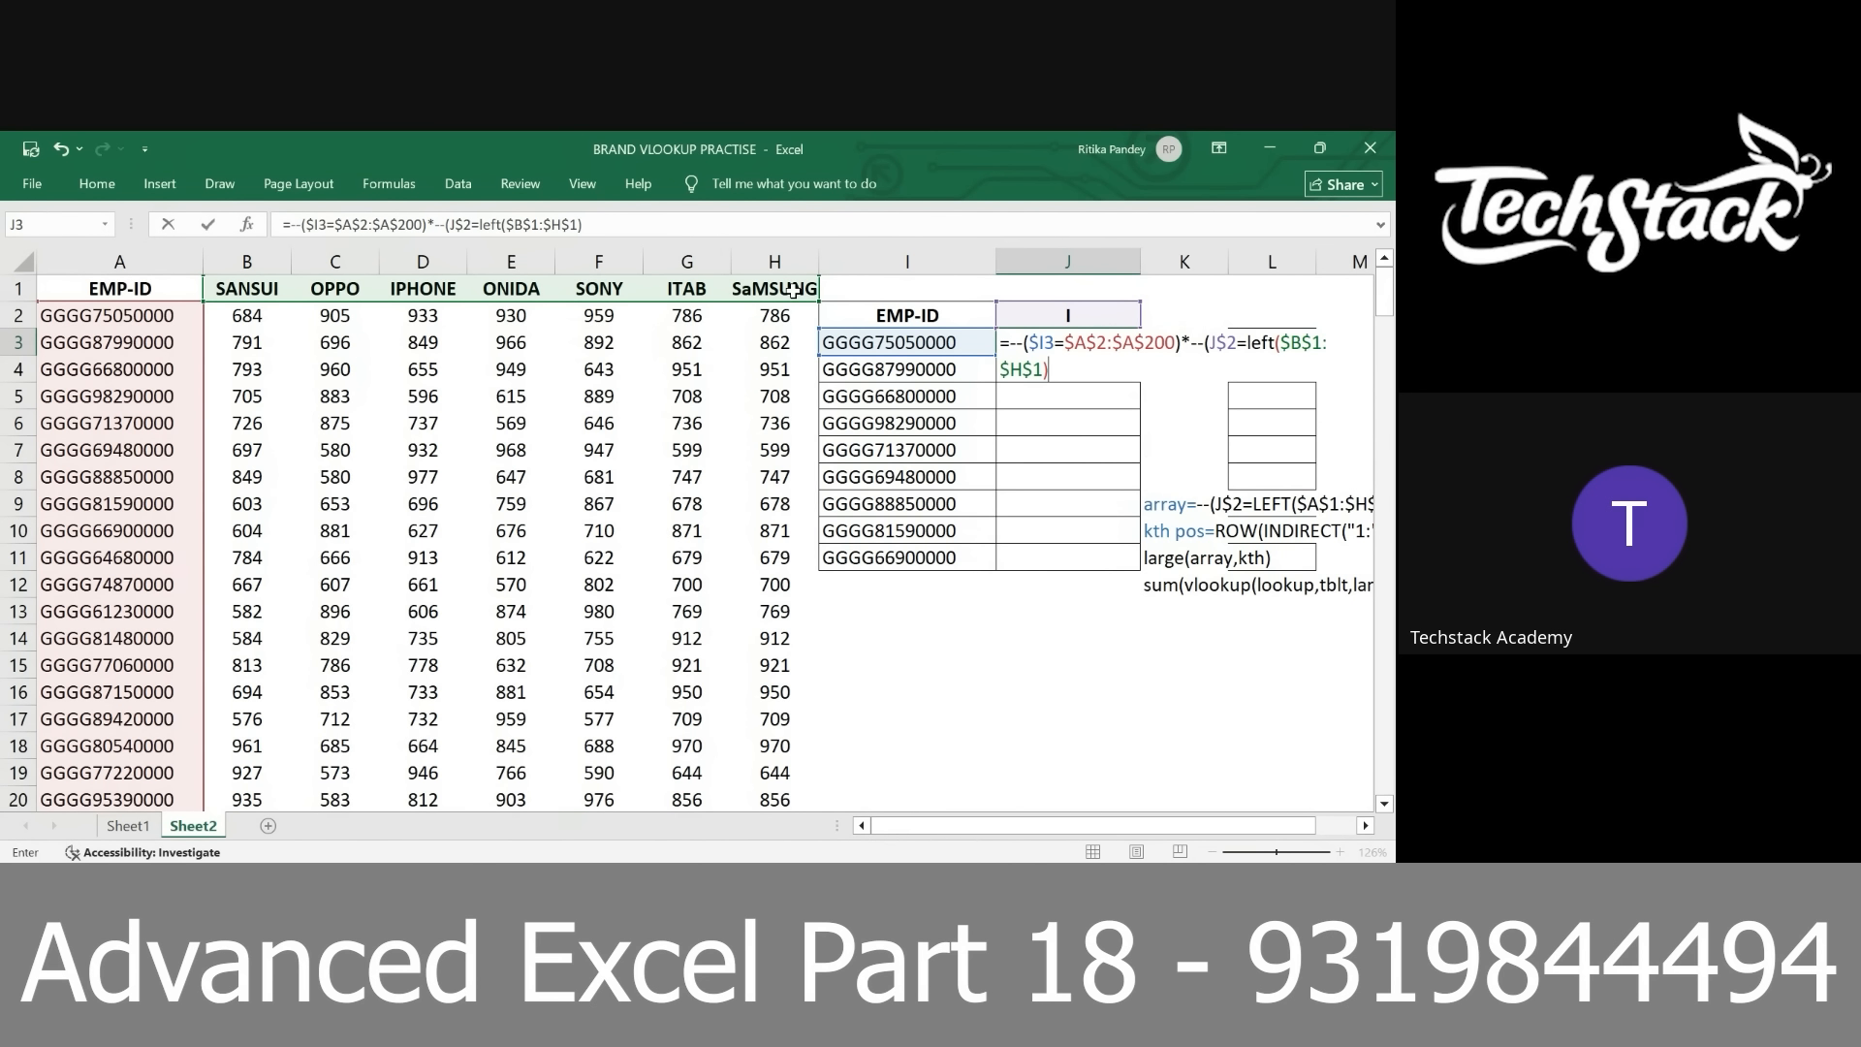
Add the absolute value range $B$2:$H$200 as the final factor of the J3 formula
left_click(255, 318)
key("ctrl+shift+Down")
key("ctrl+shift+Right")
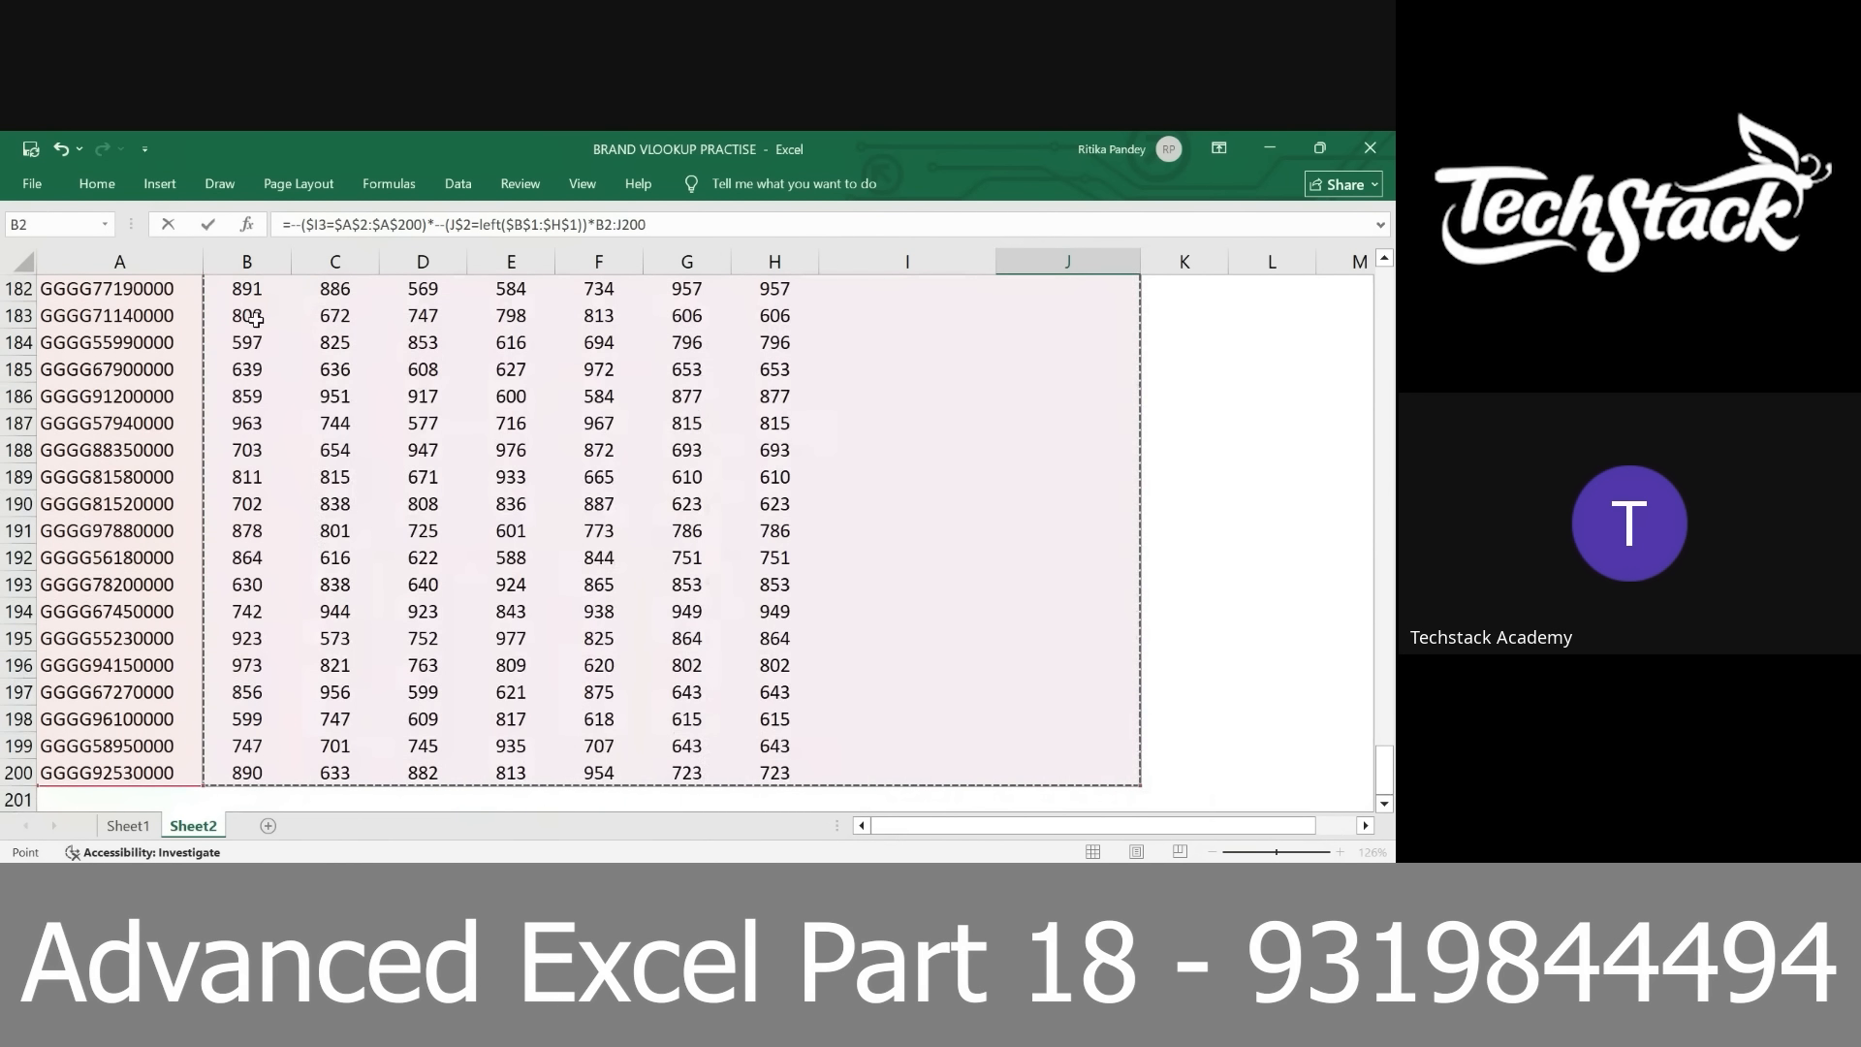
key("shift+Left")
key("shift+Left")
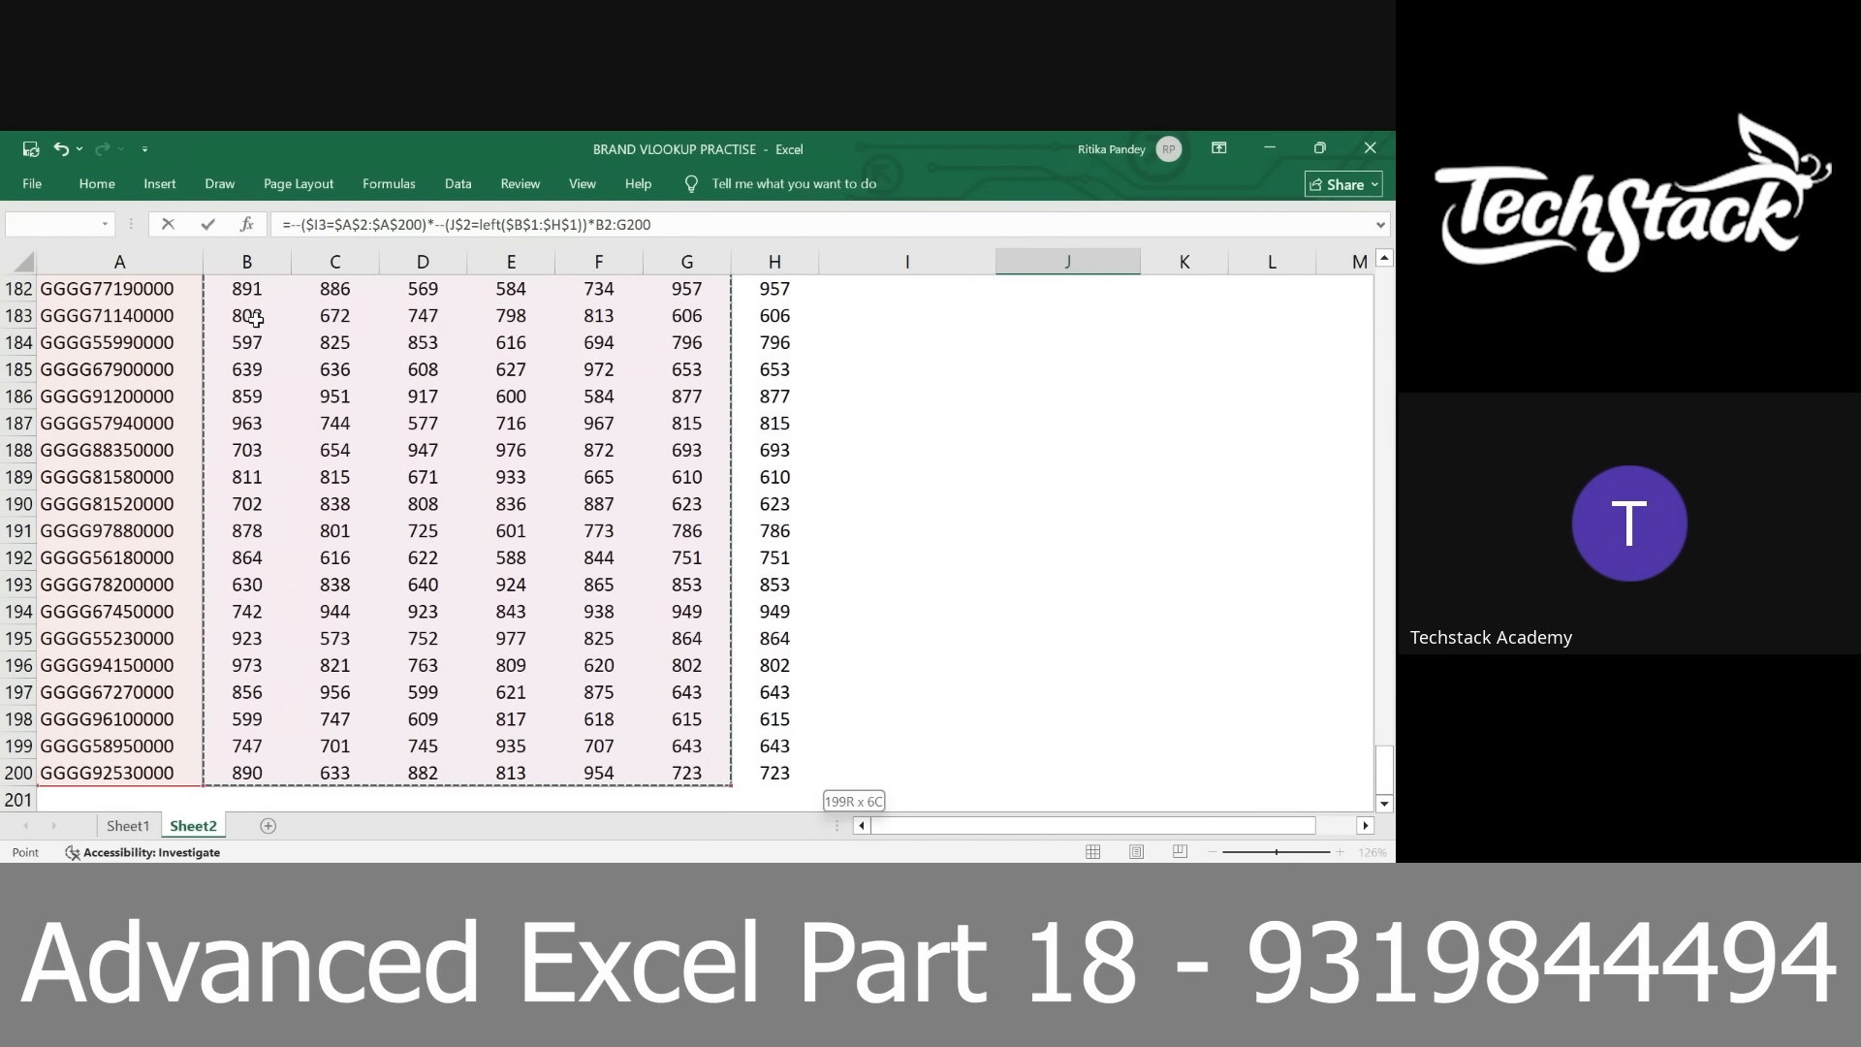
scroll(255, 320, "up", 20)
key("F4")
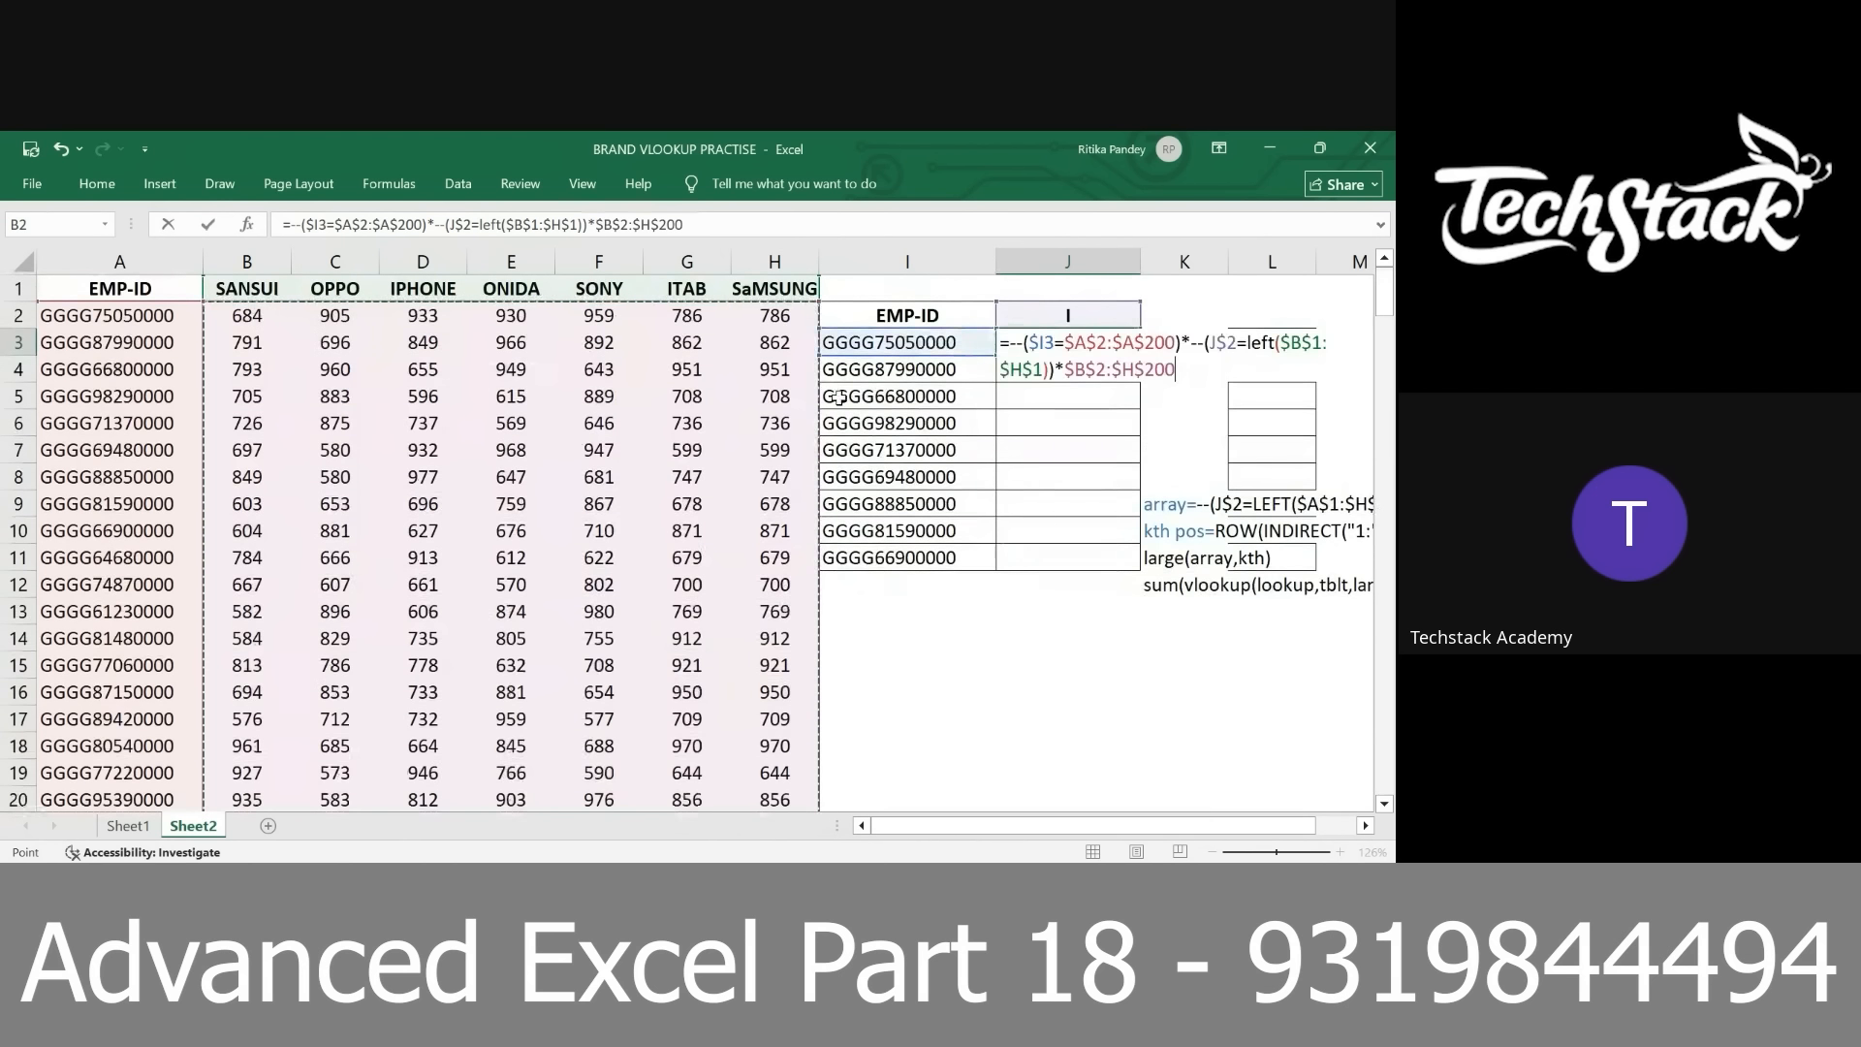
Wrap the whole J3 product in SUM and enter it as an array formula
left_click(1011, 341)
type("sum(")
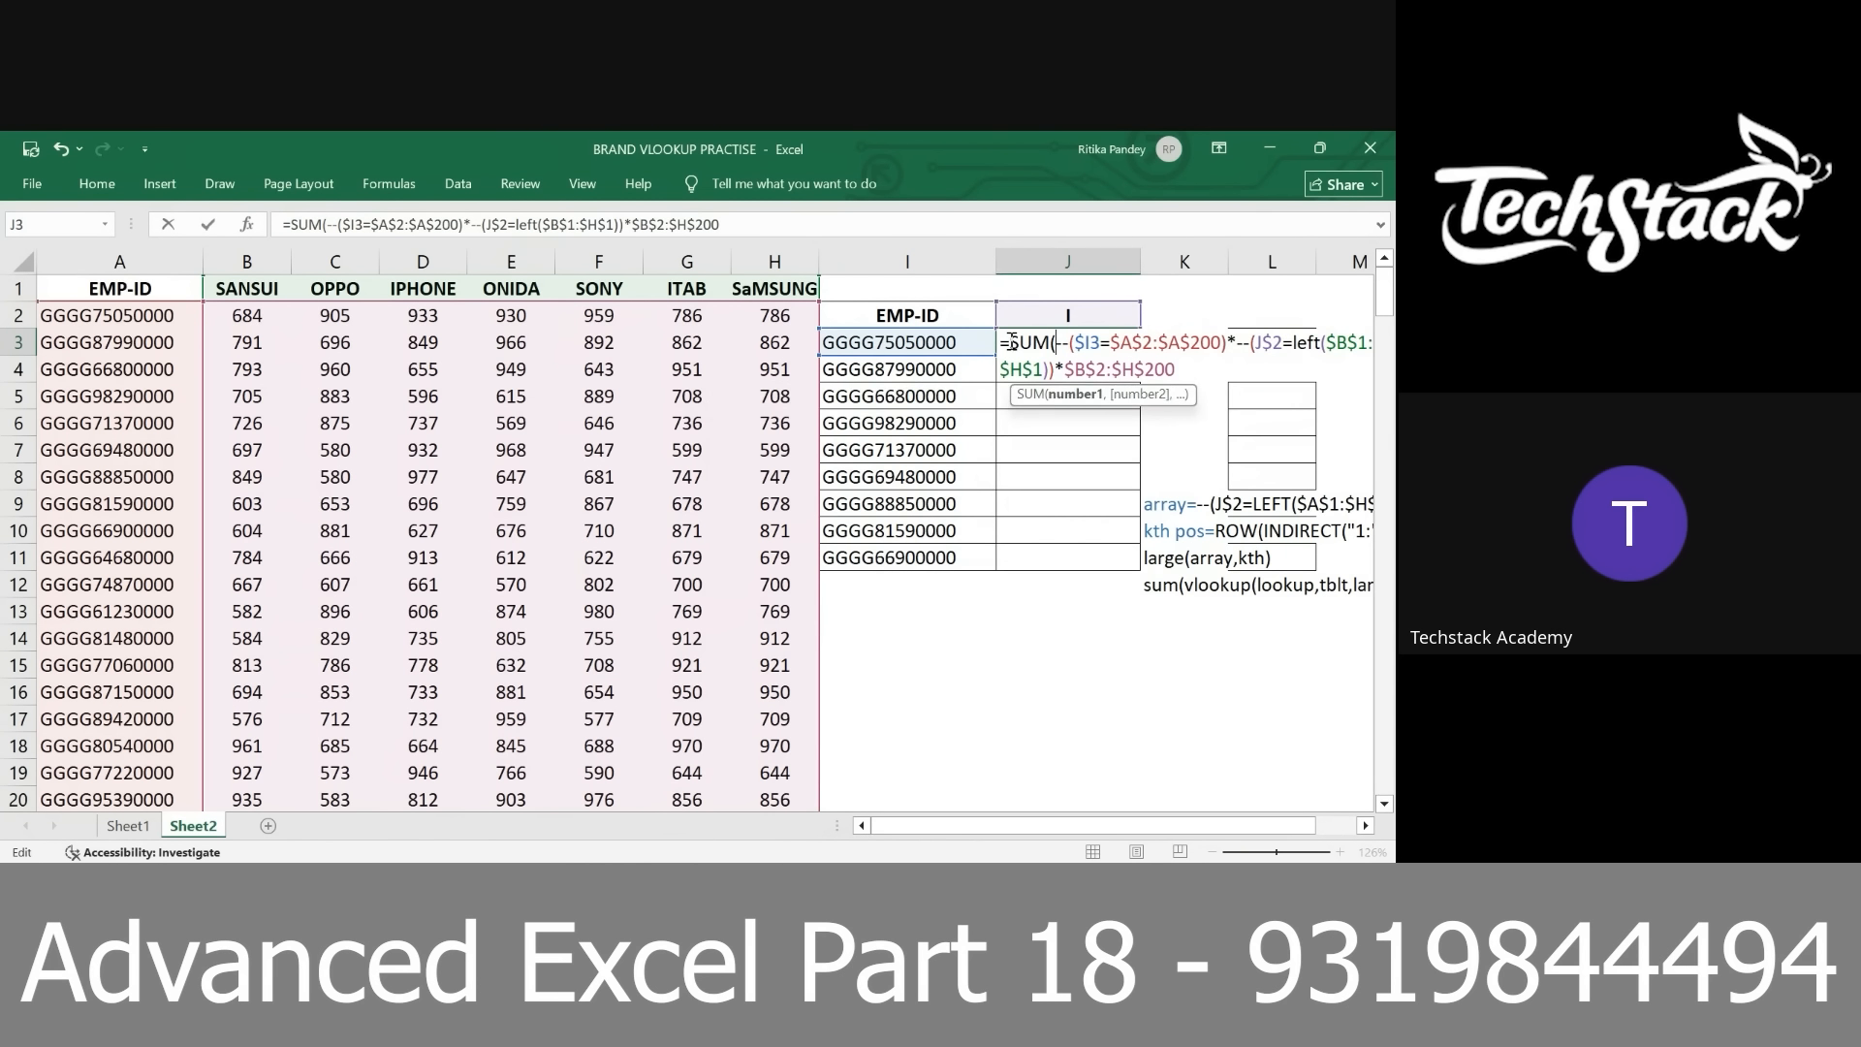
key("End")
type(")")
key("ctrl+shift+Return")
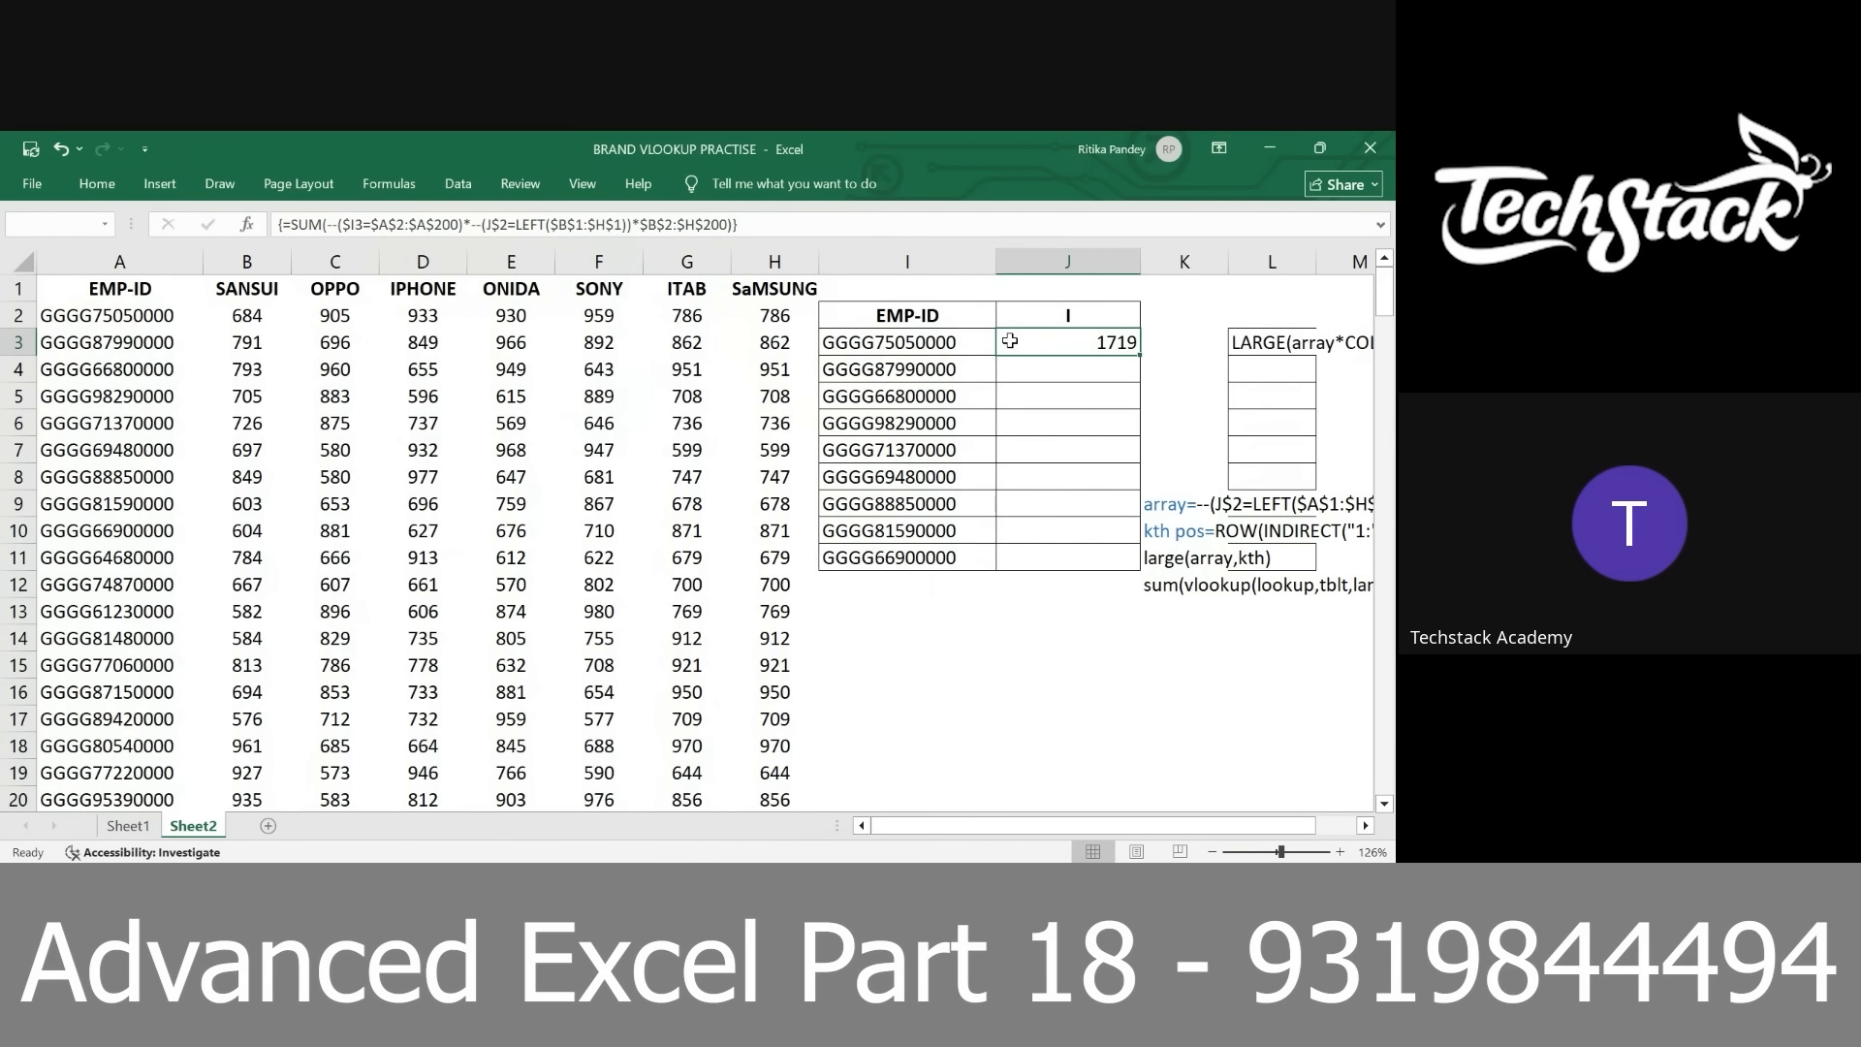
scroll(1011, 341, "up", 4)
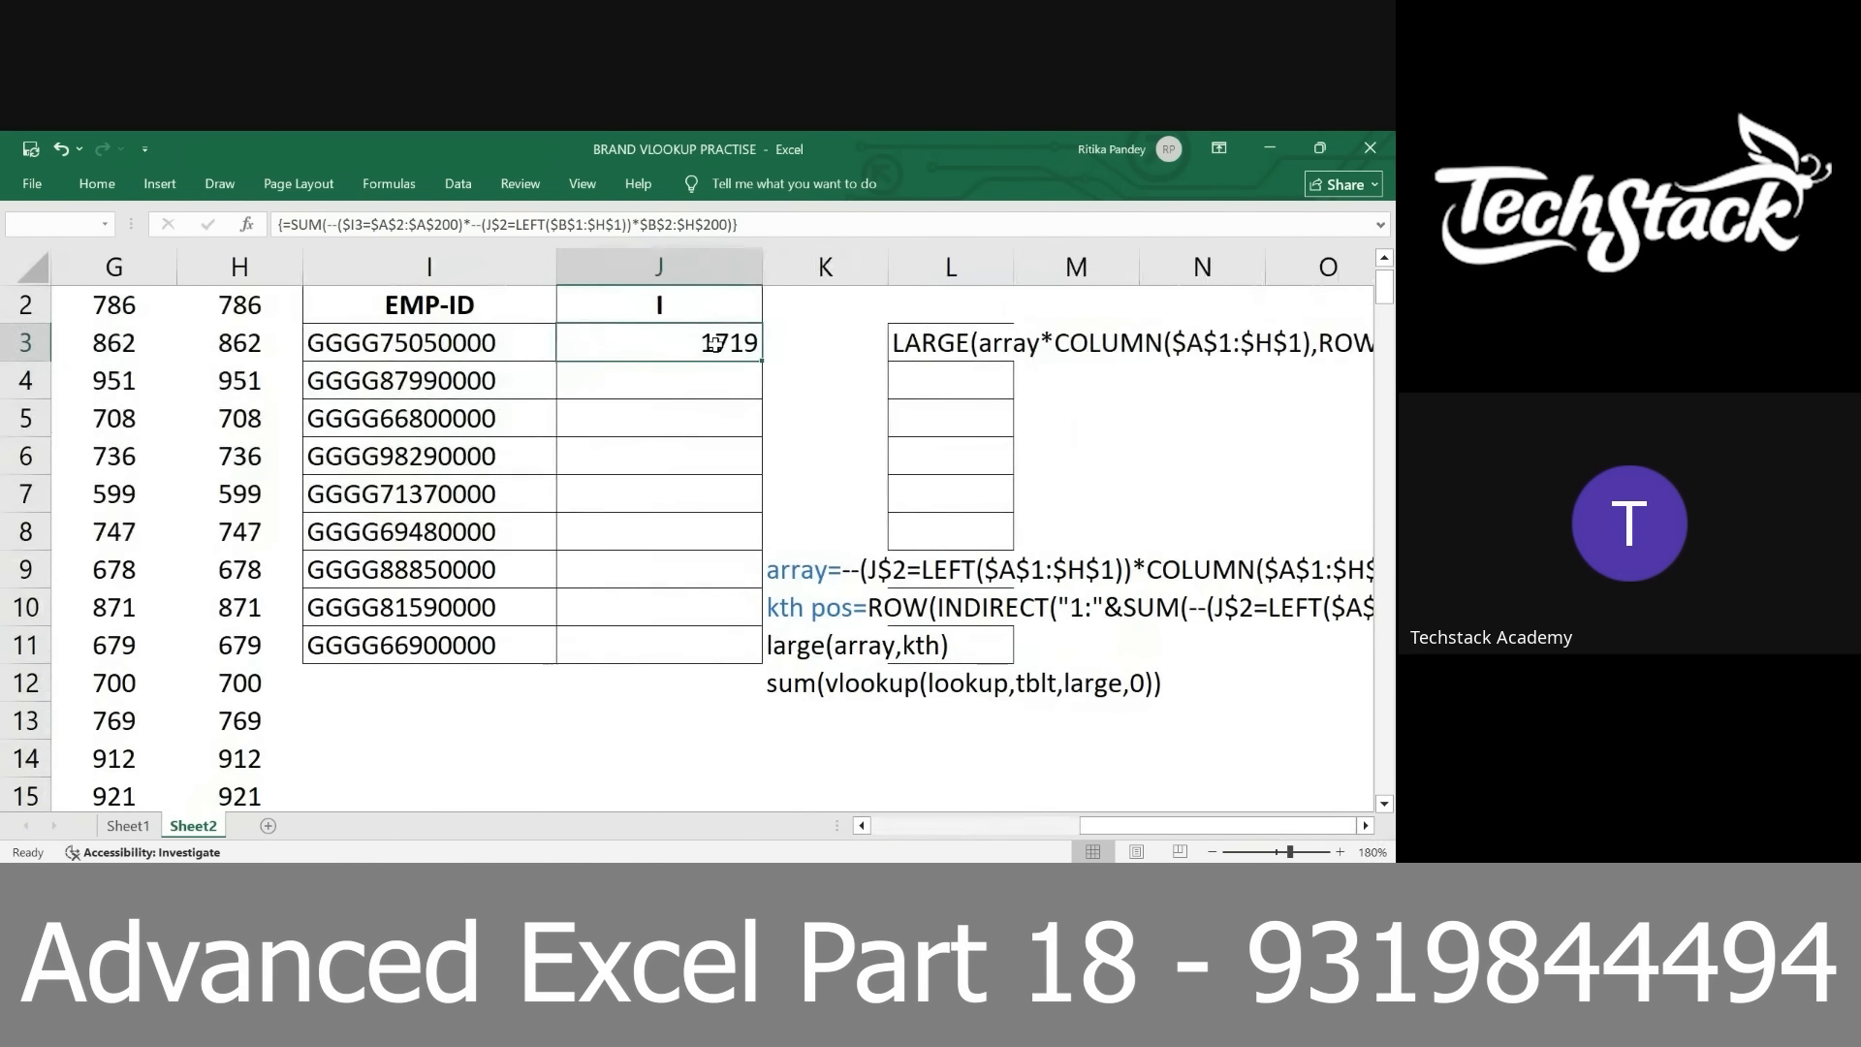
double_click(712, 343)
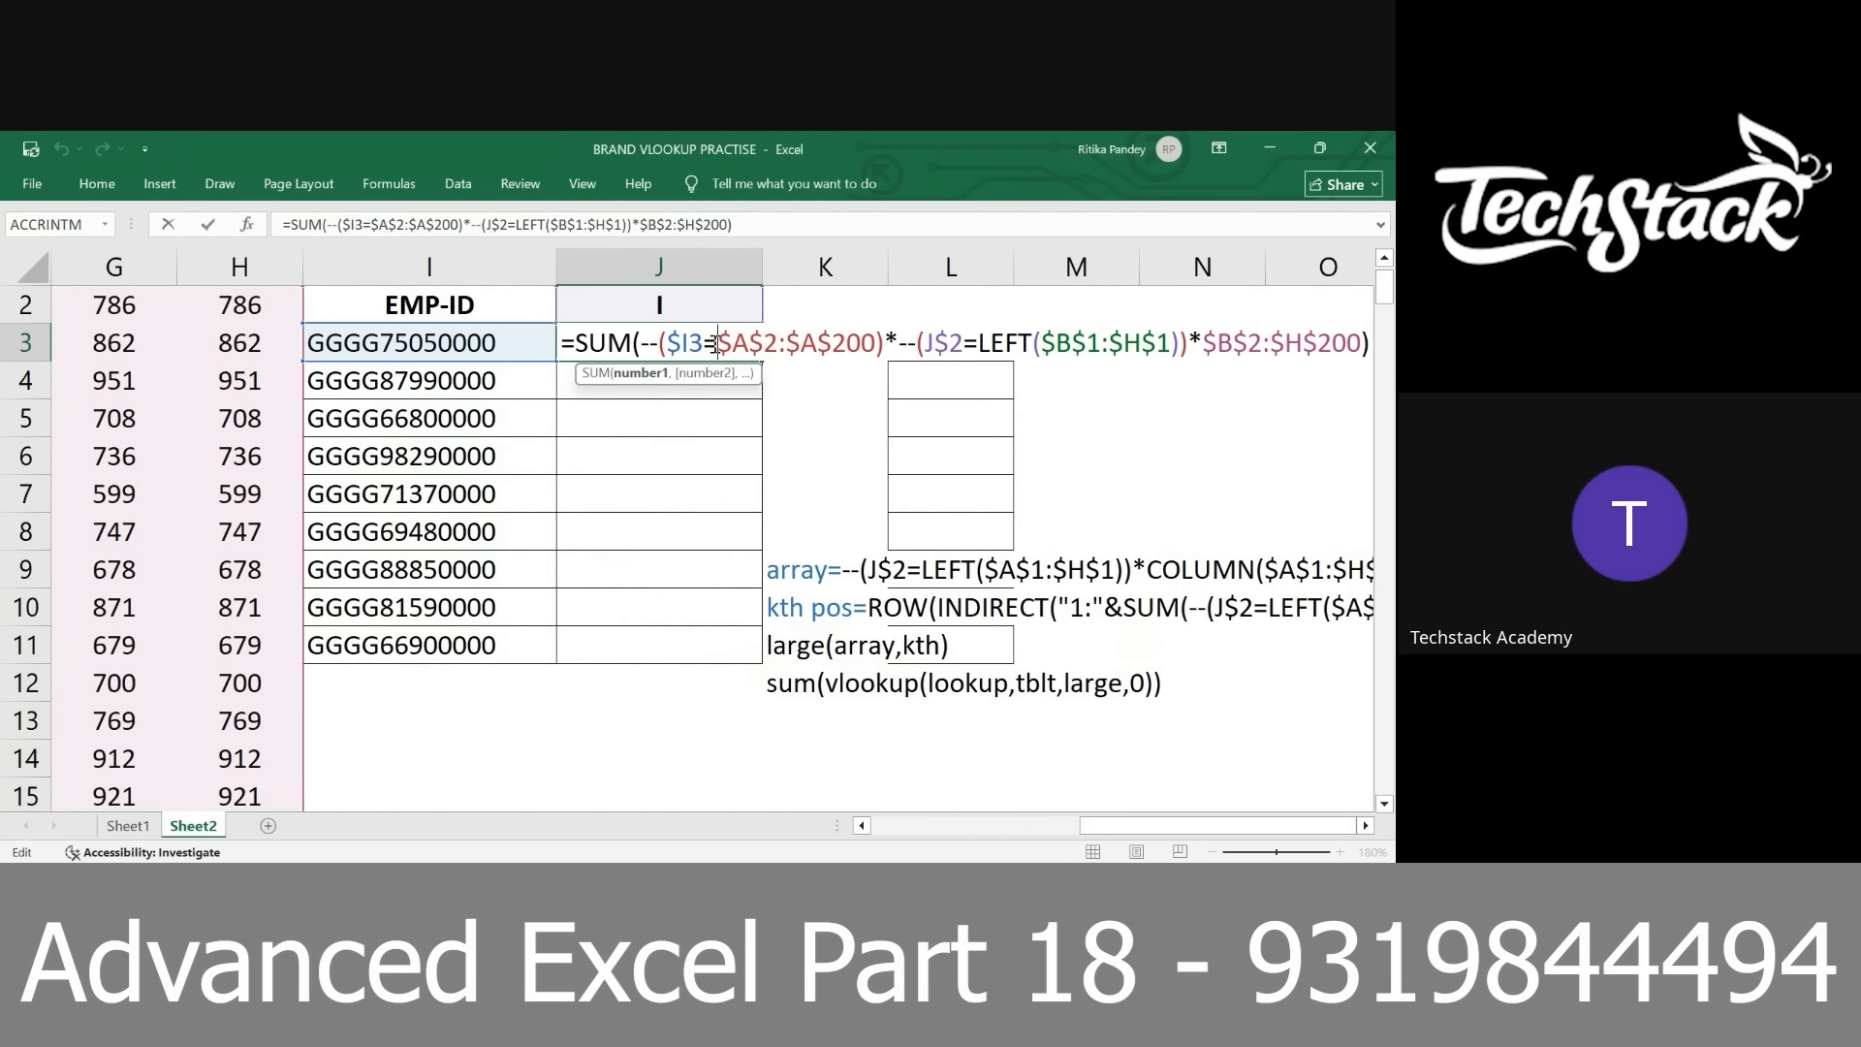
key("ctrl+shift+Return")
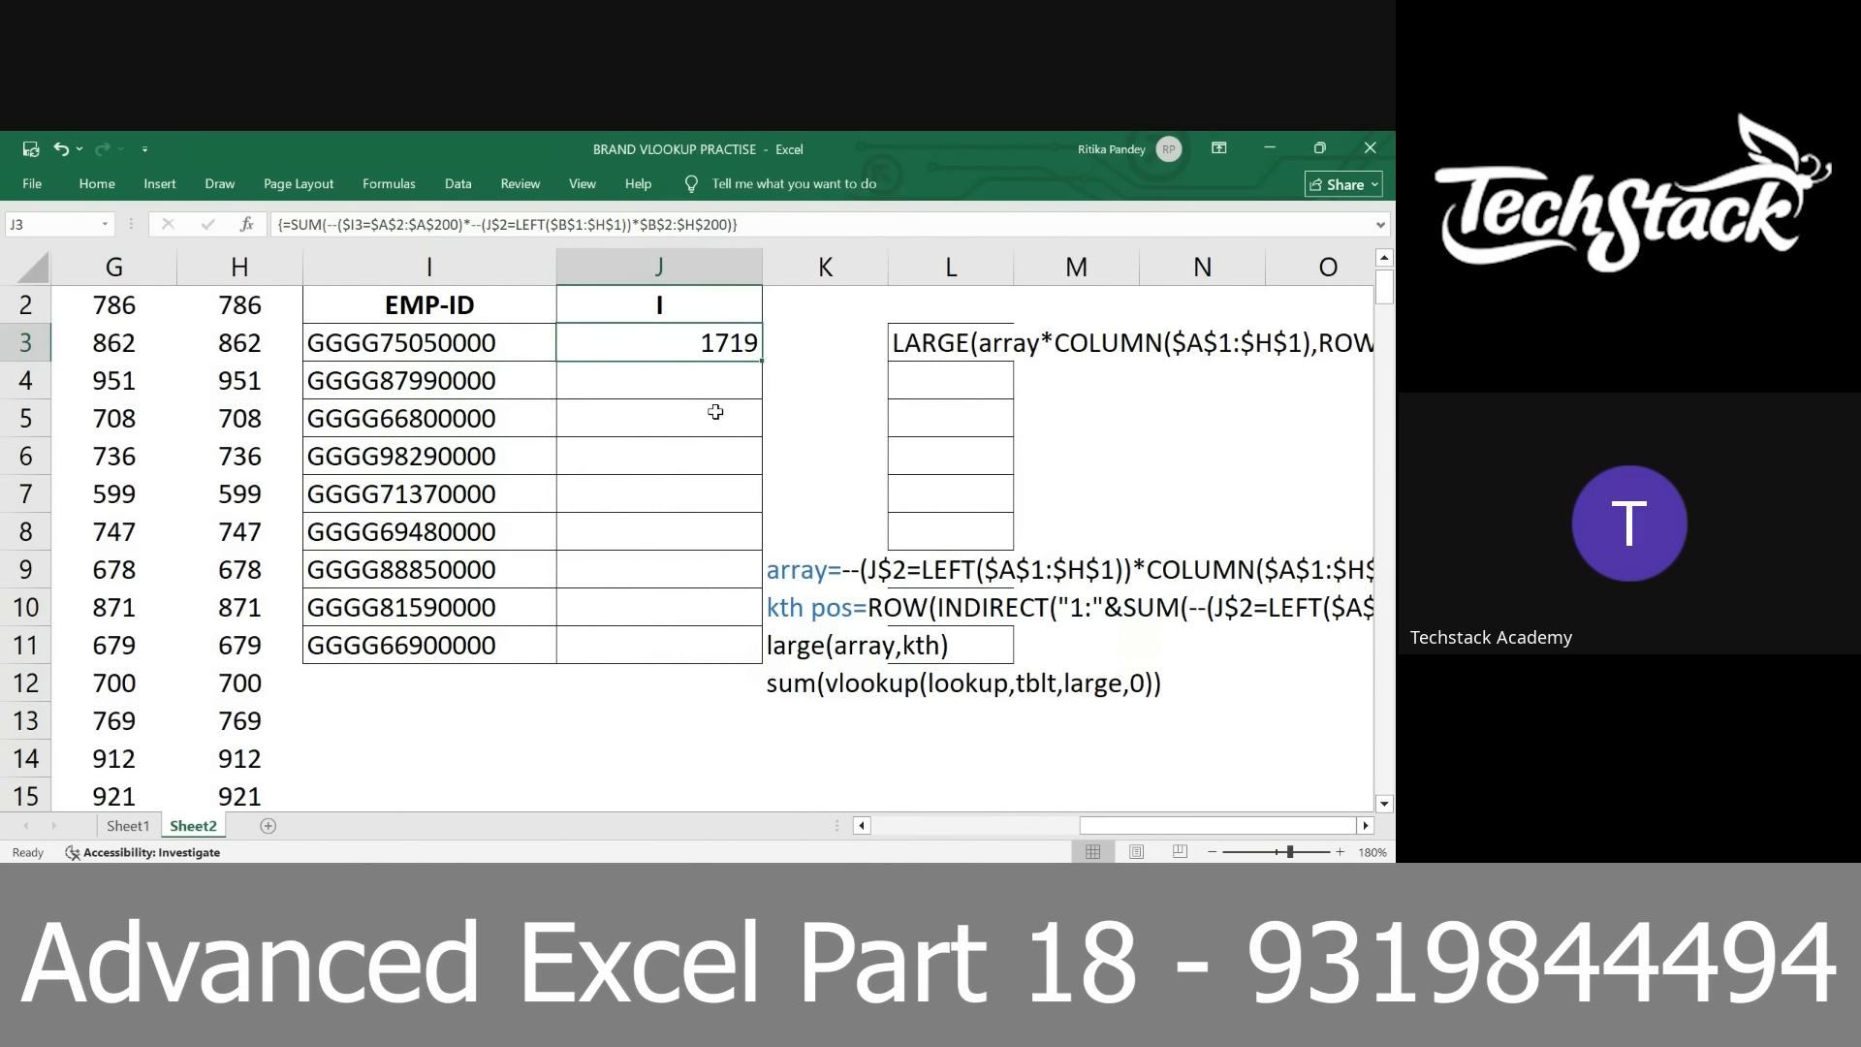
Find the workbook "vlookup from multiple columns" by searching the computer for "vlookup from", and open it at Sheet1
key("super")
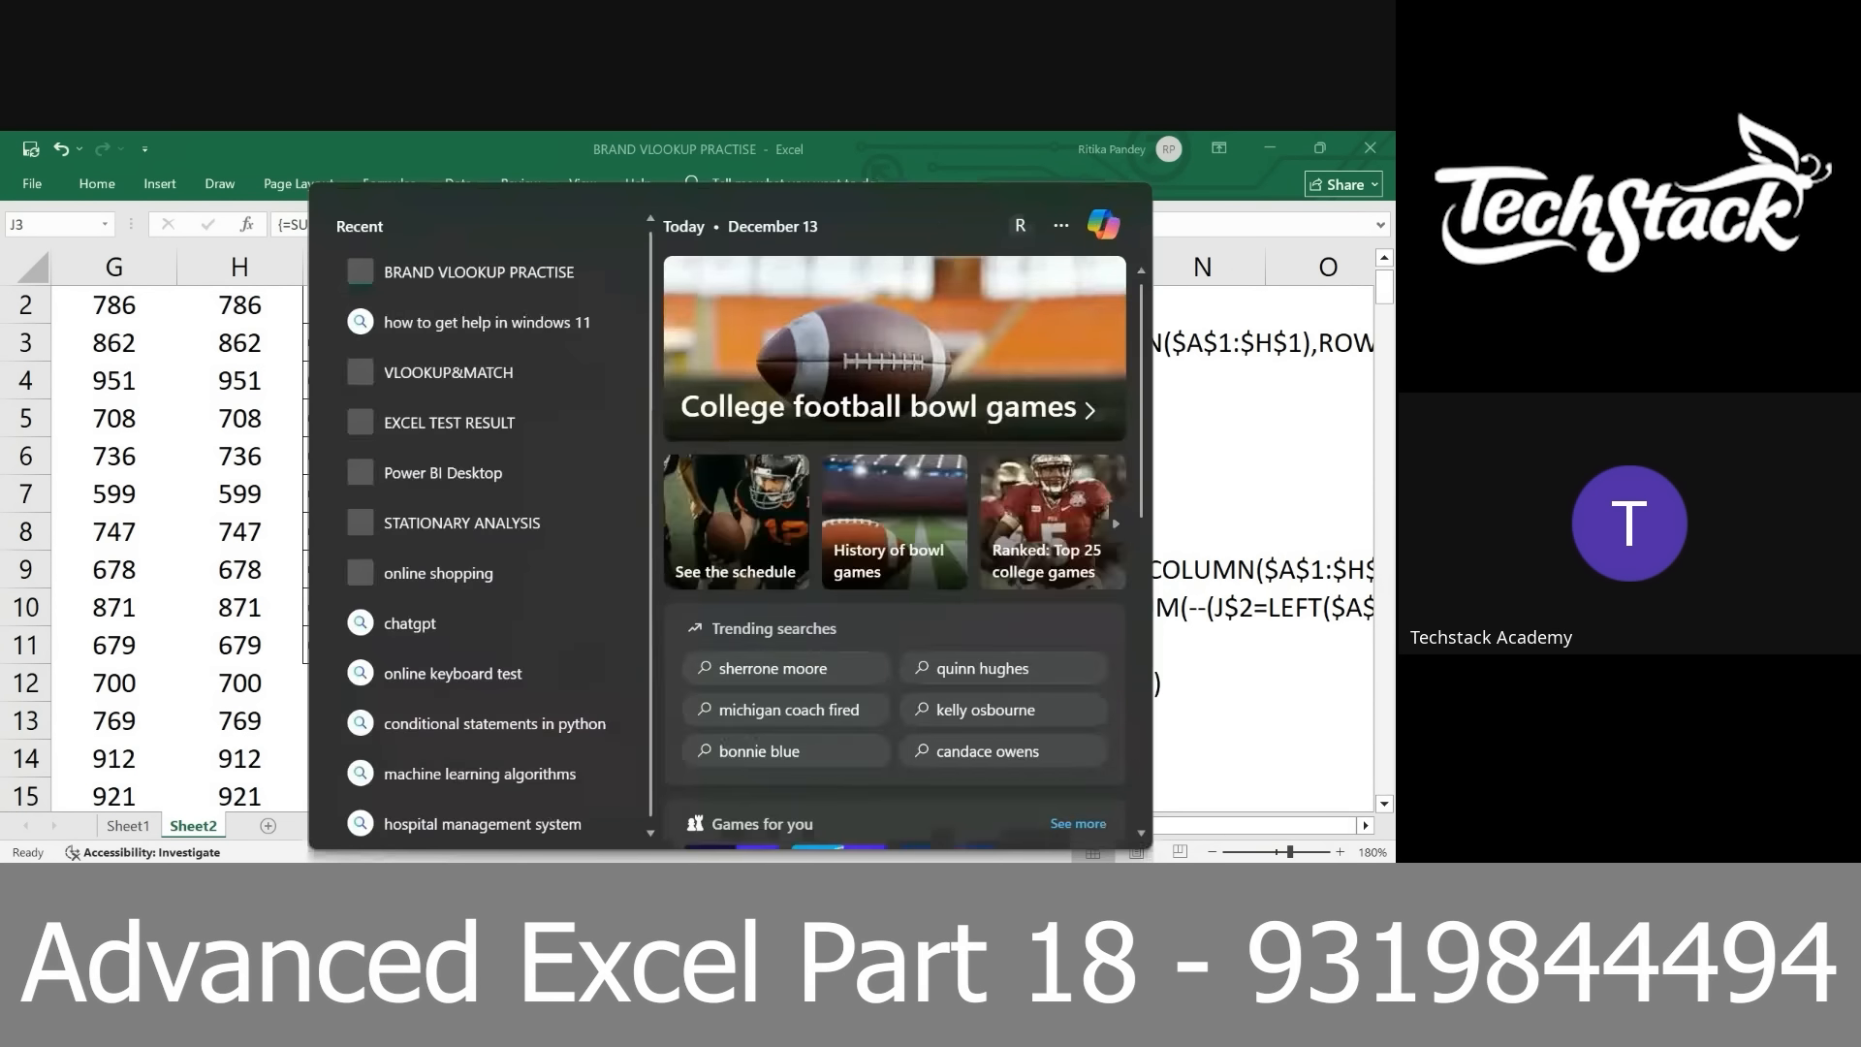
type("vlookup")
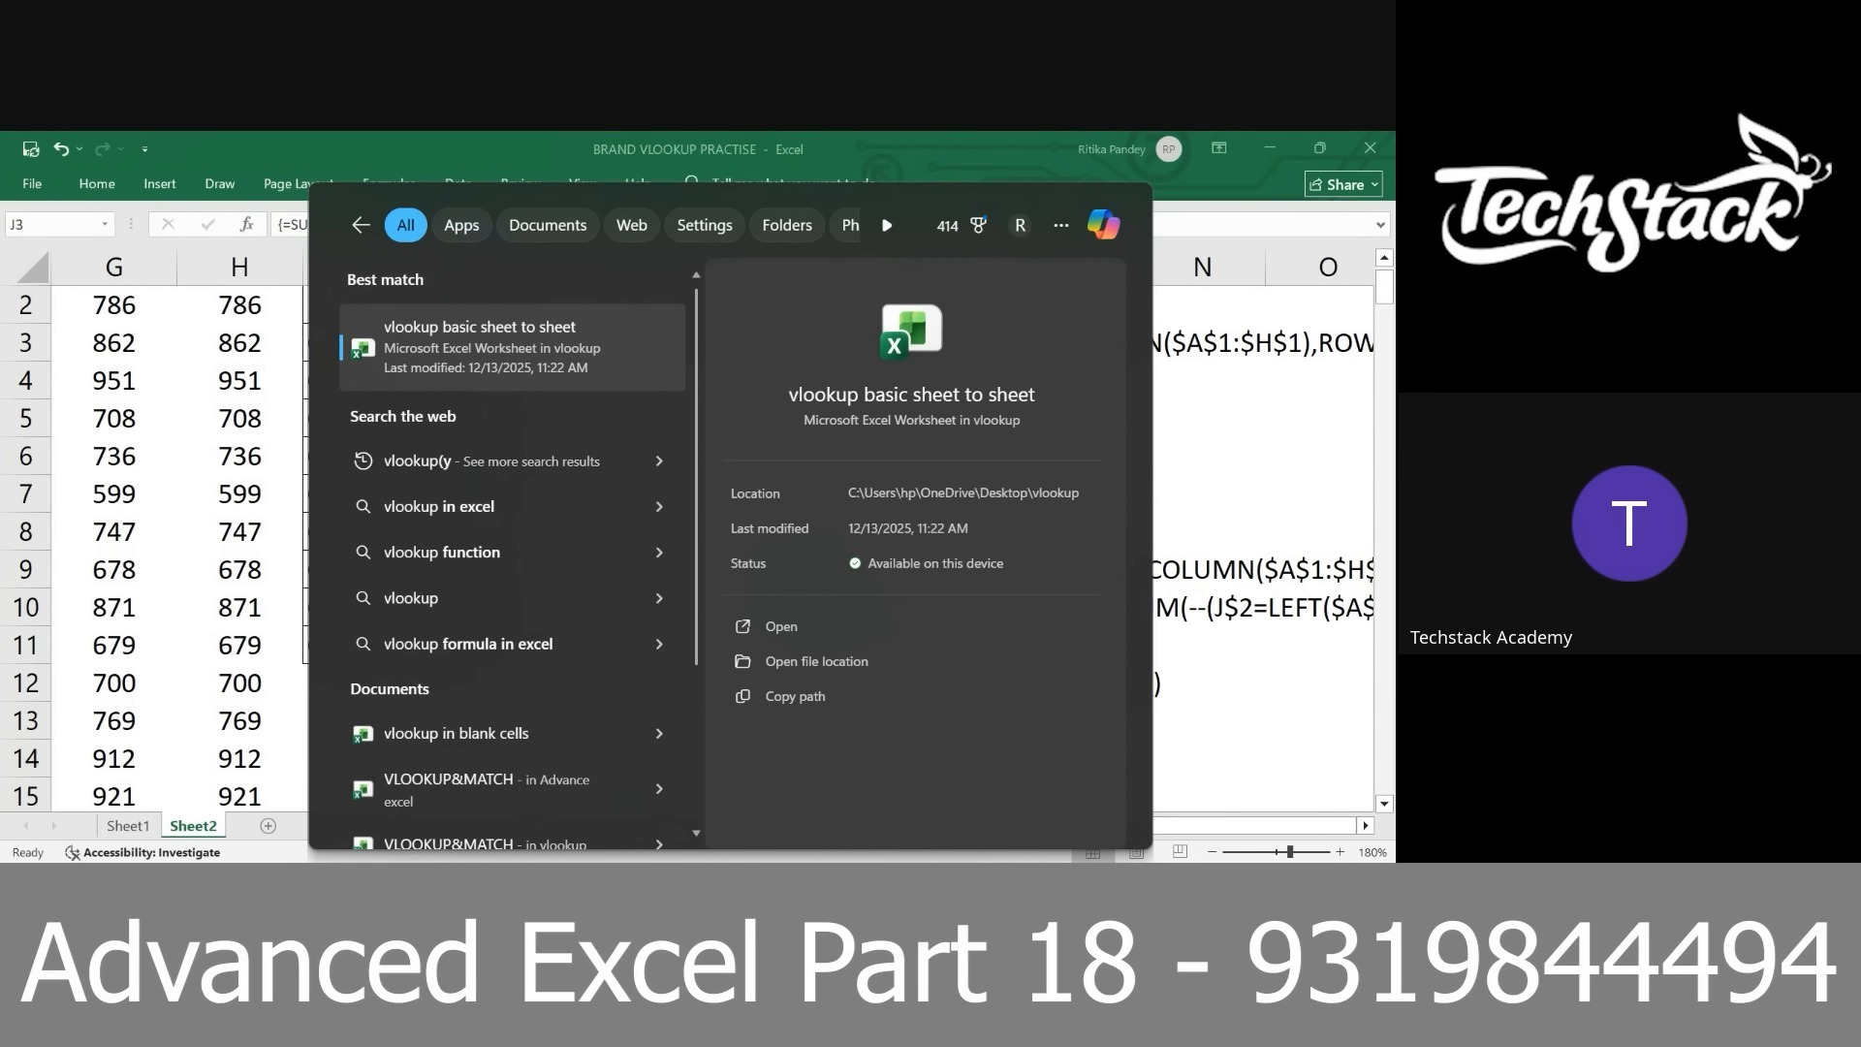
type(" from")
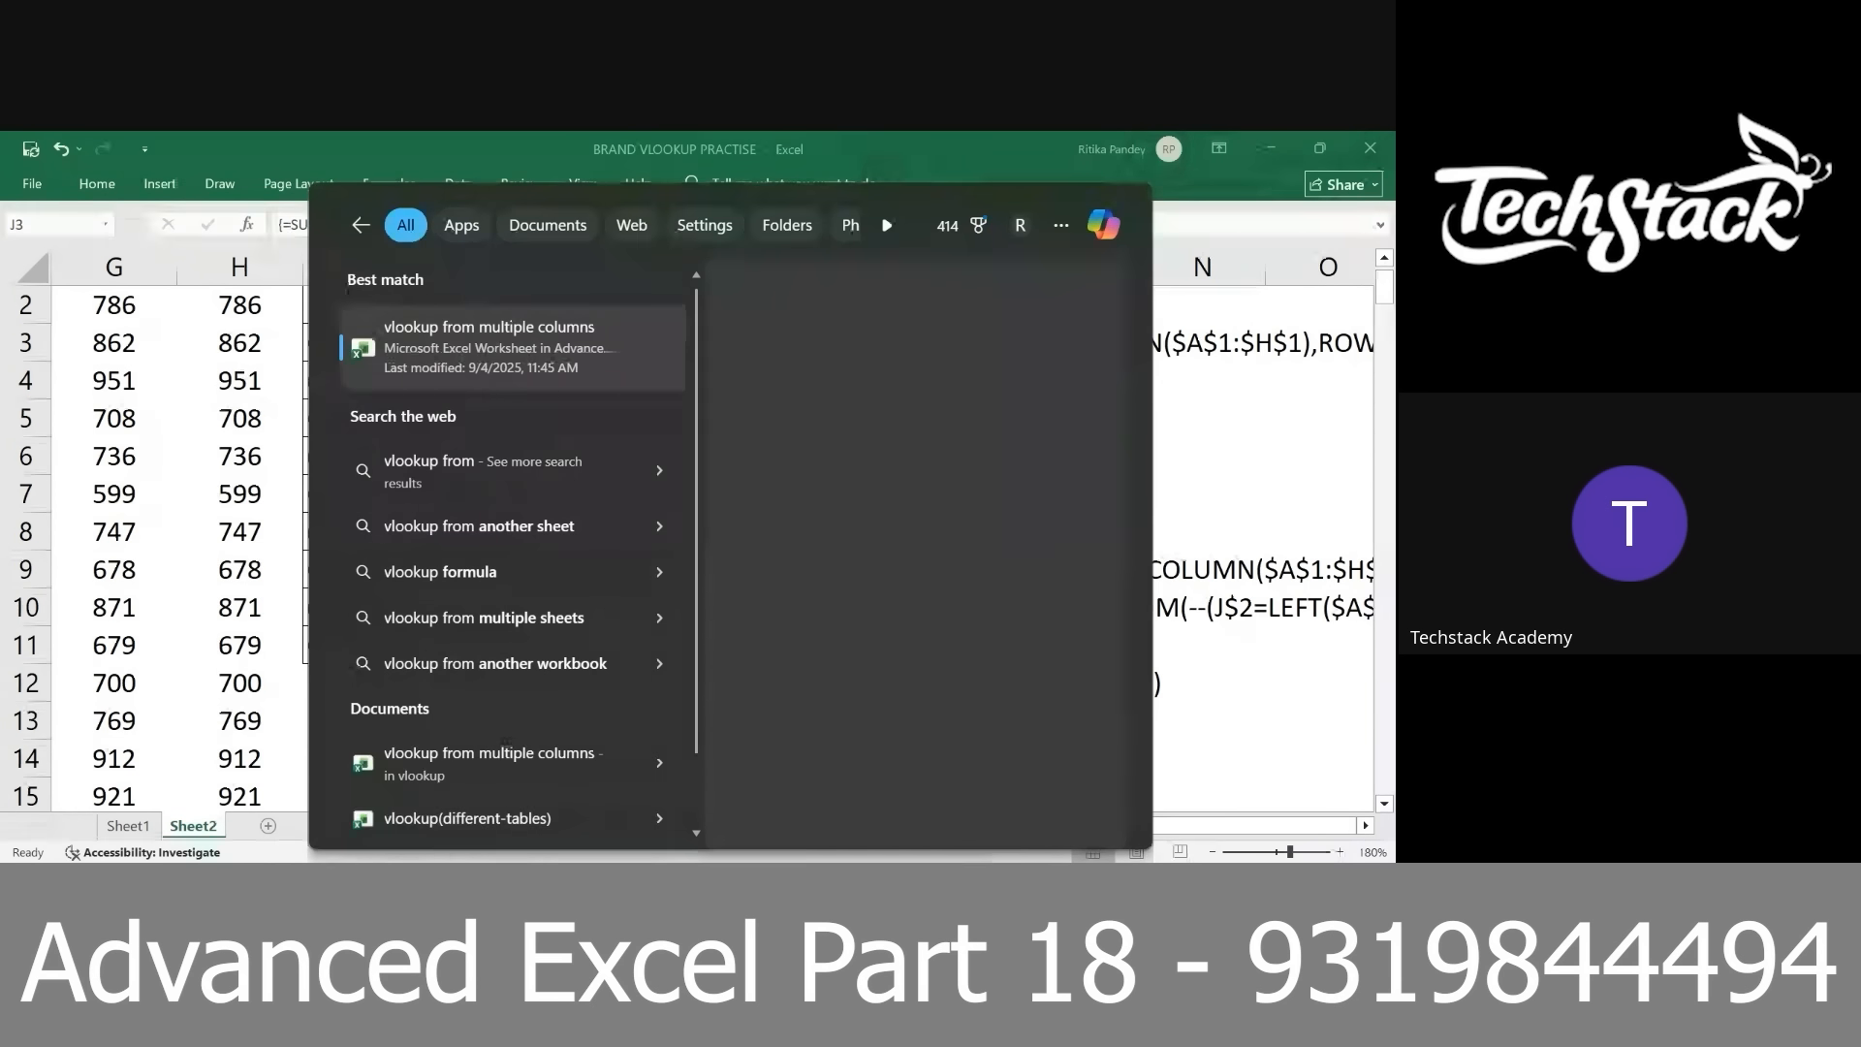
left_click(504, 361)
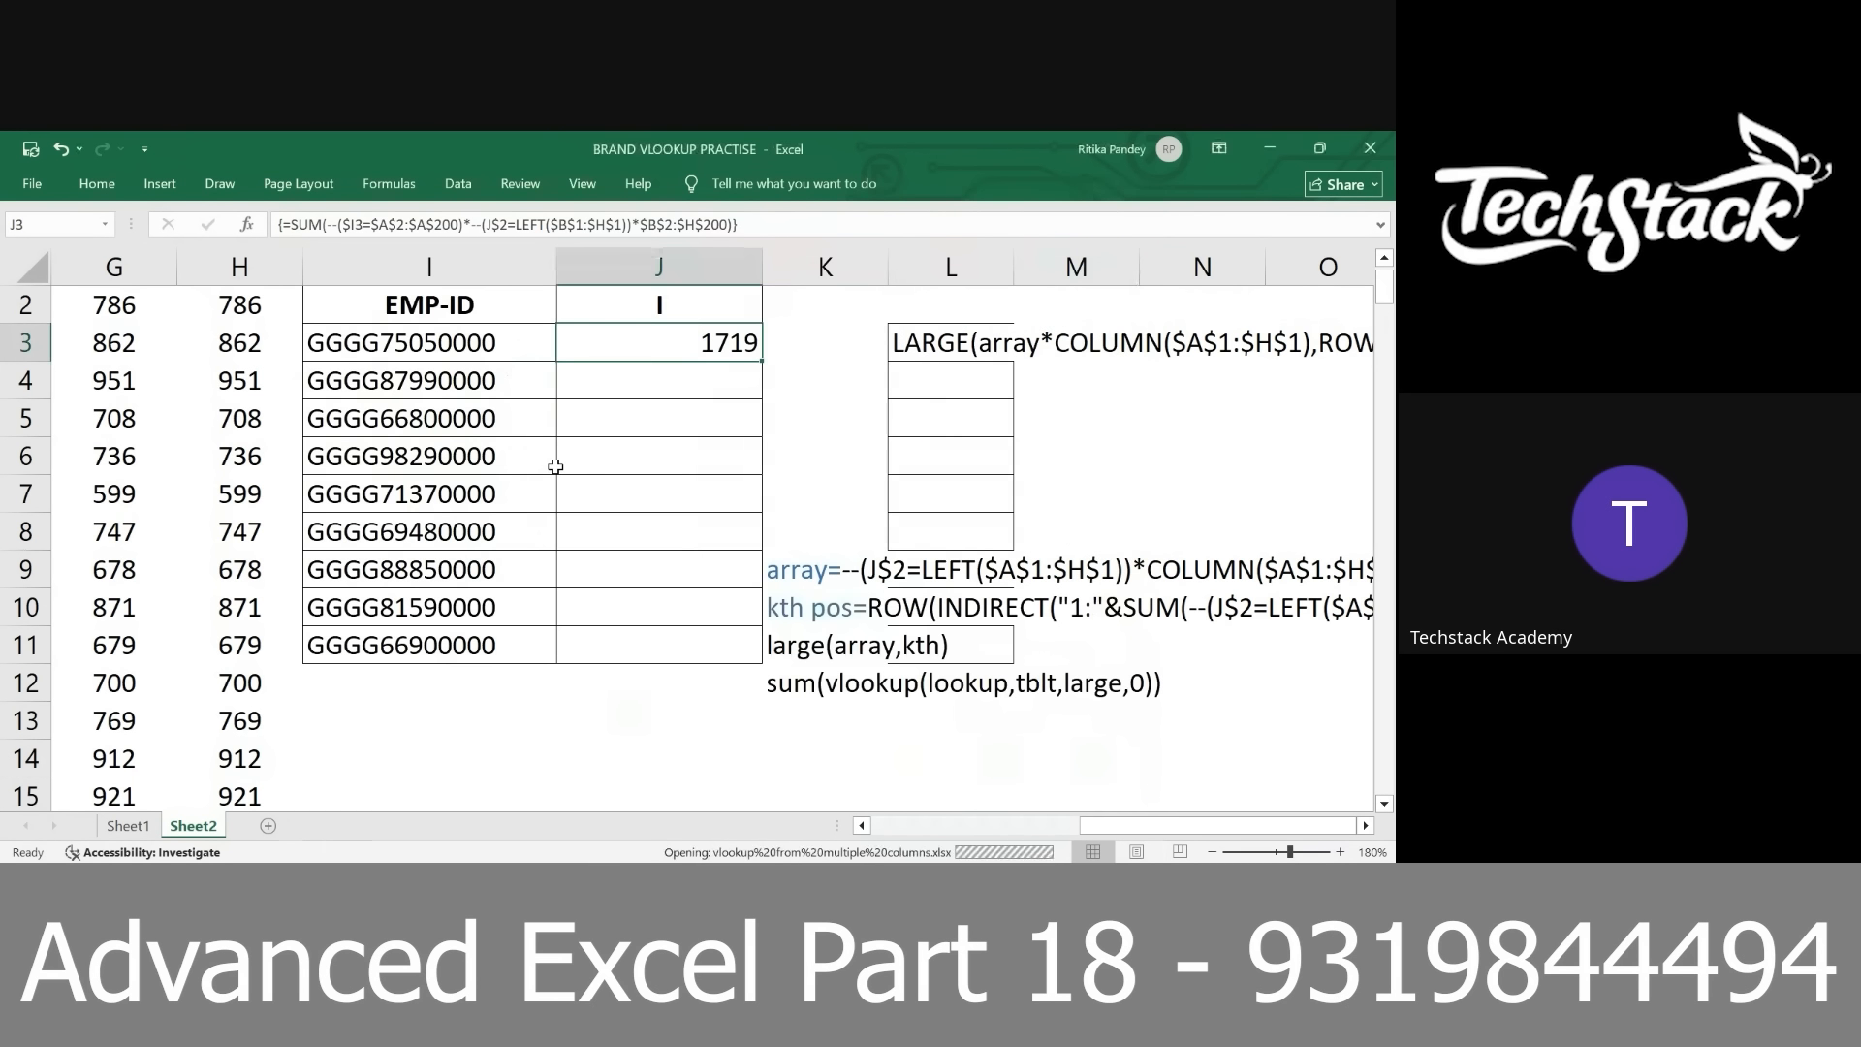
left_click(254, 826)
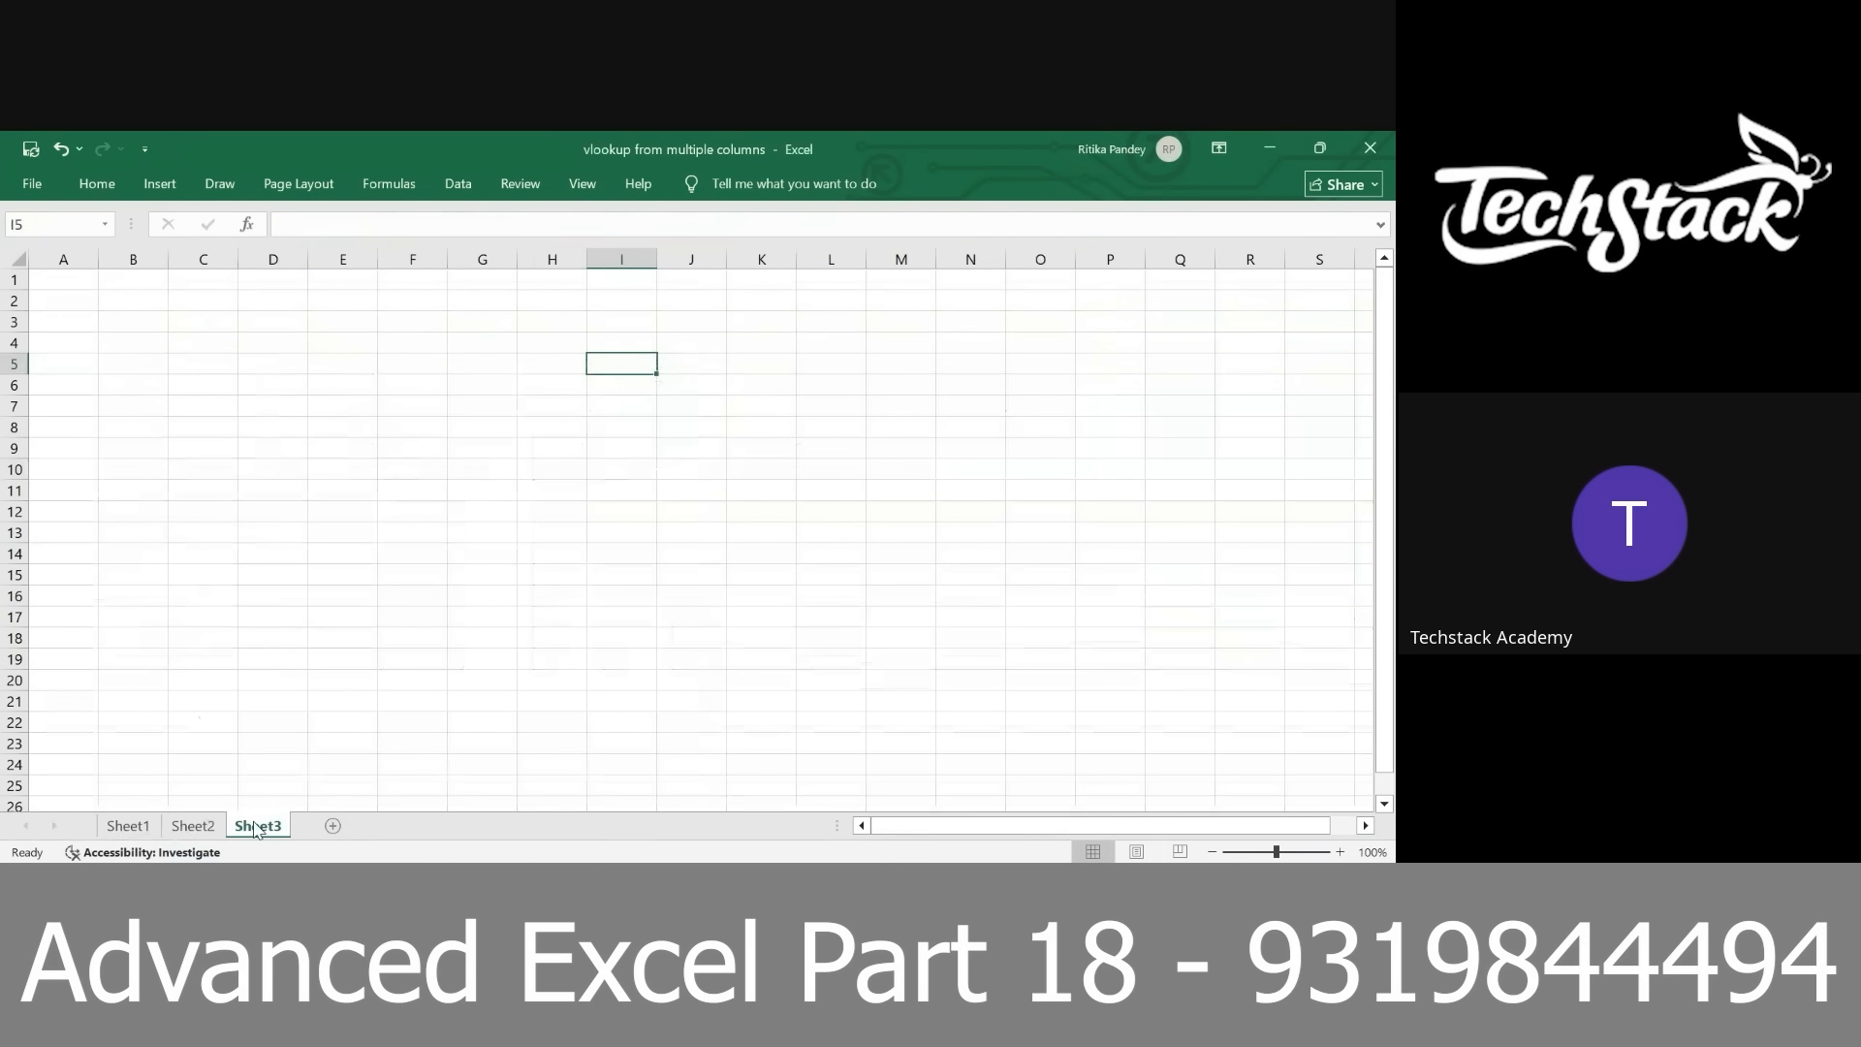
left_click(128, 826)
scroll(347, 719, "down", 1)
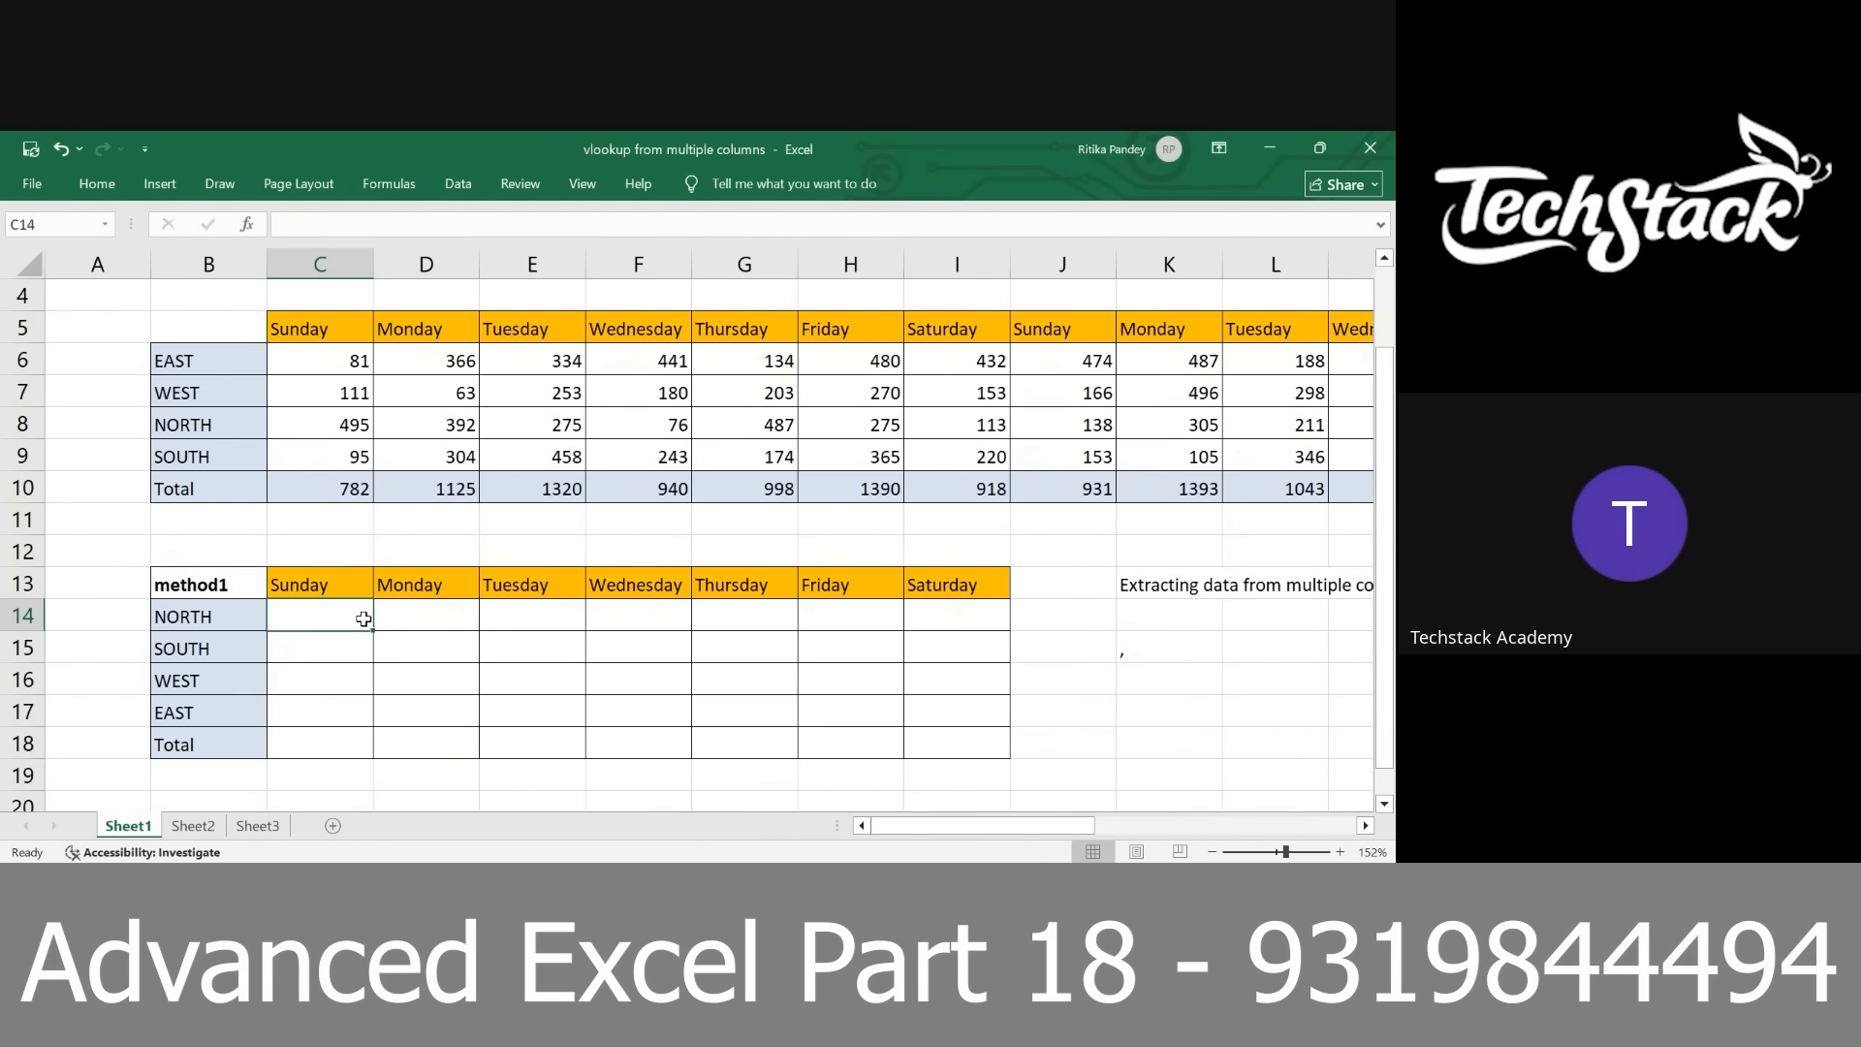
Compare the region and day labels of the method1 table with those of the source table above it
left_click(233, 614)
left_click(275, 595)
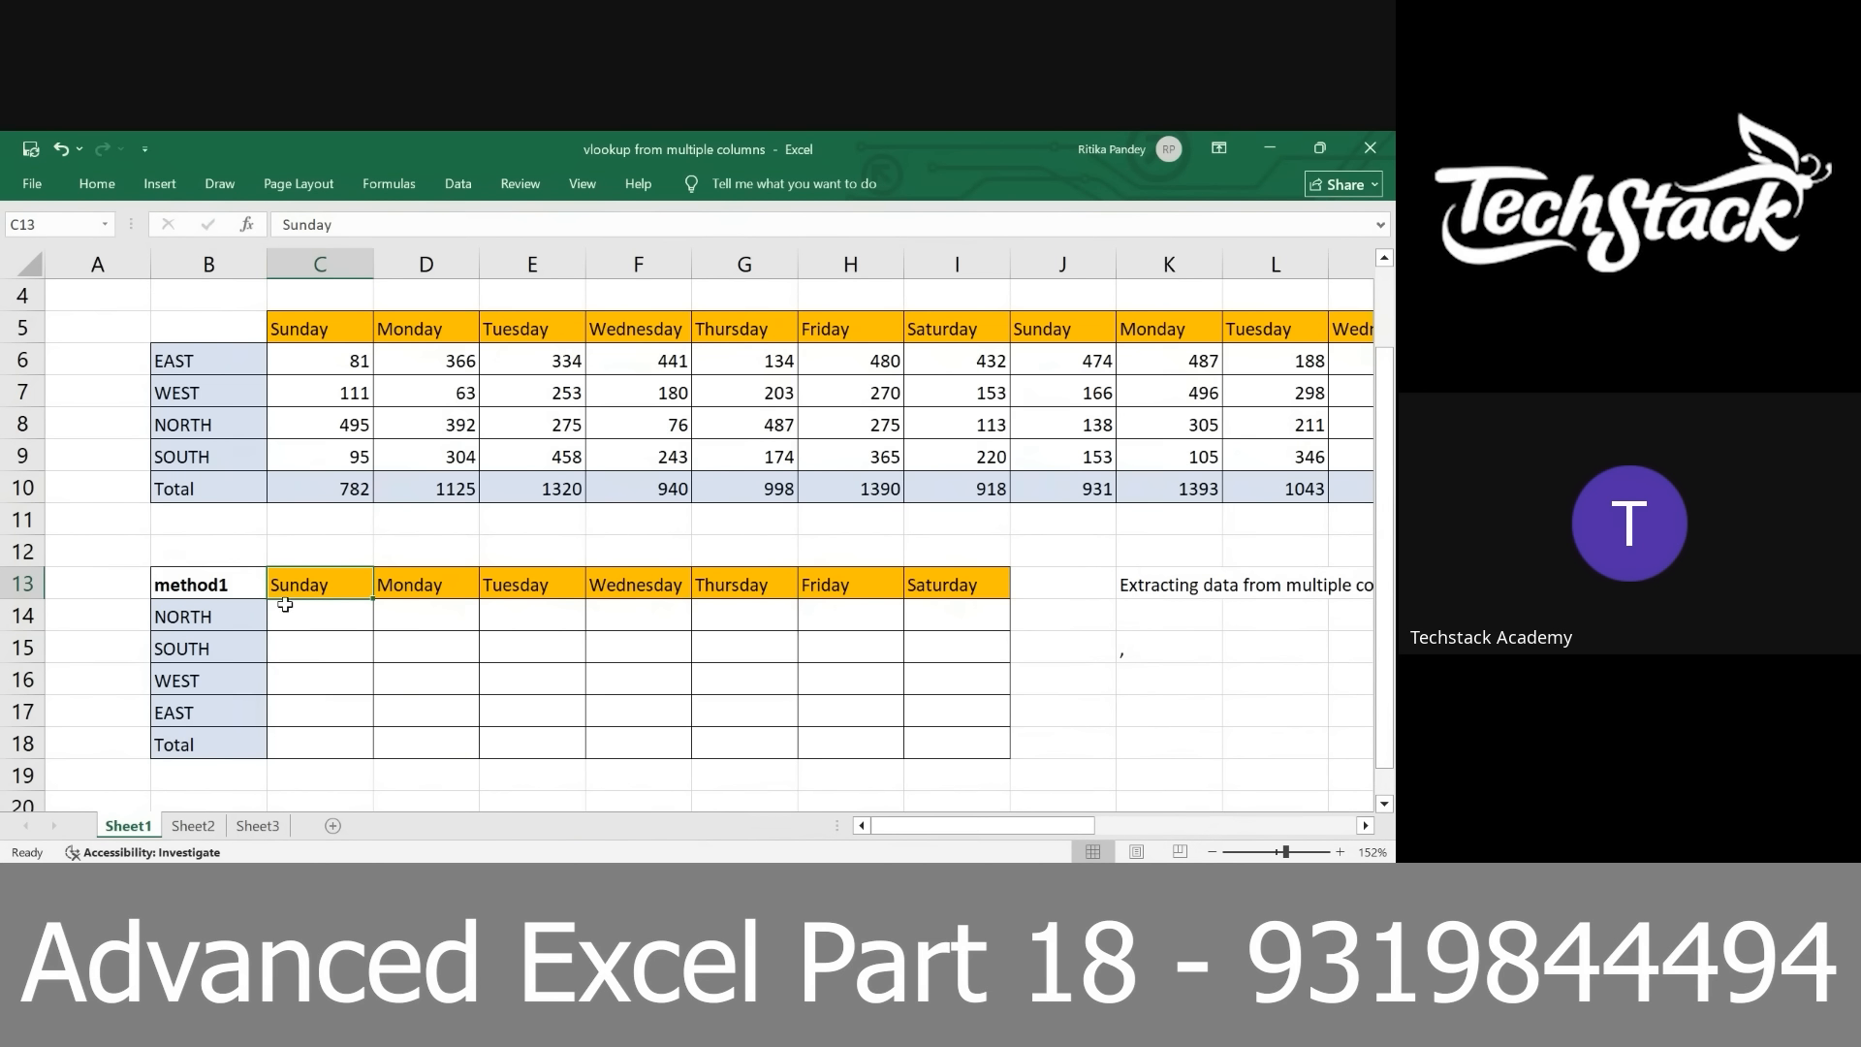
left_click(285, 604)
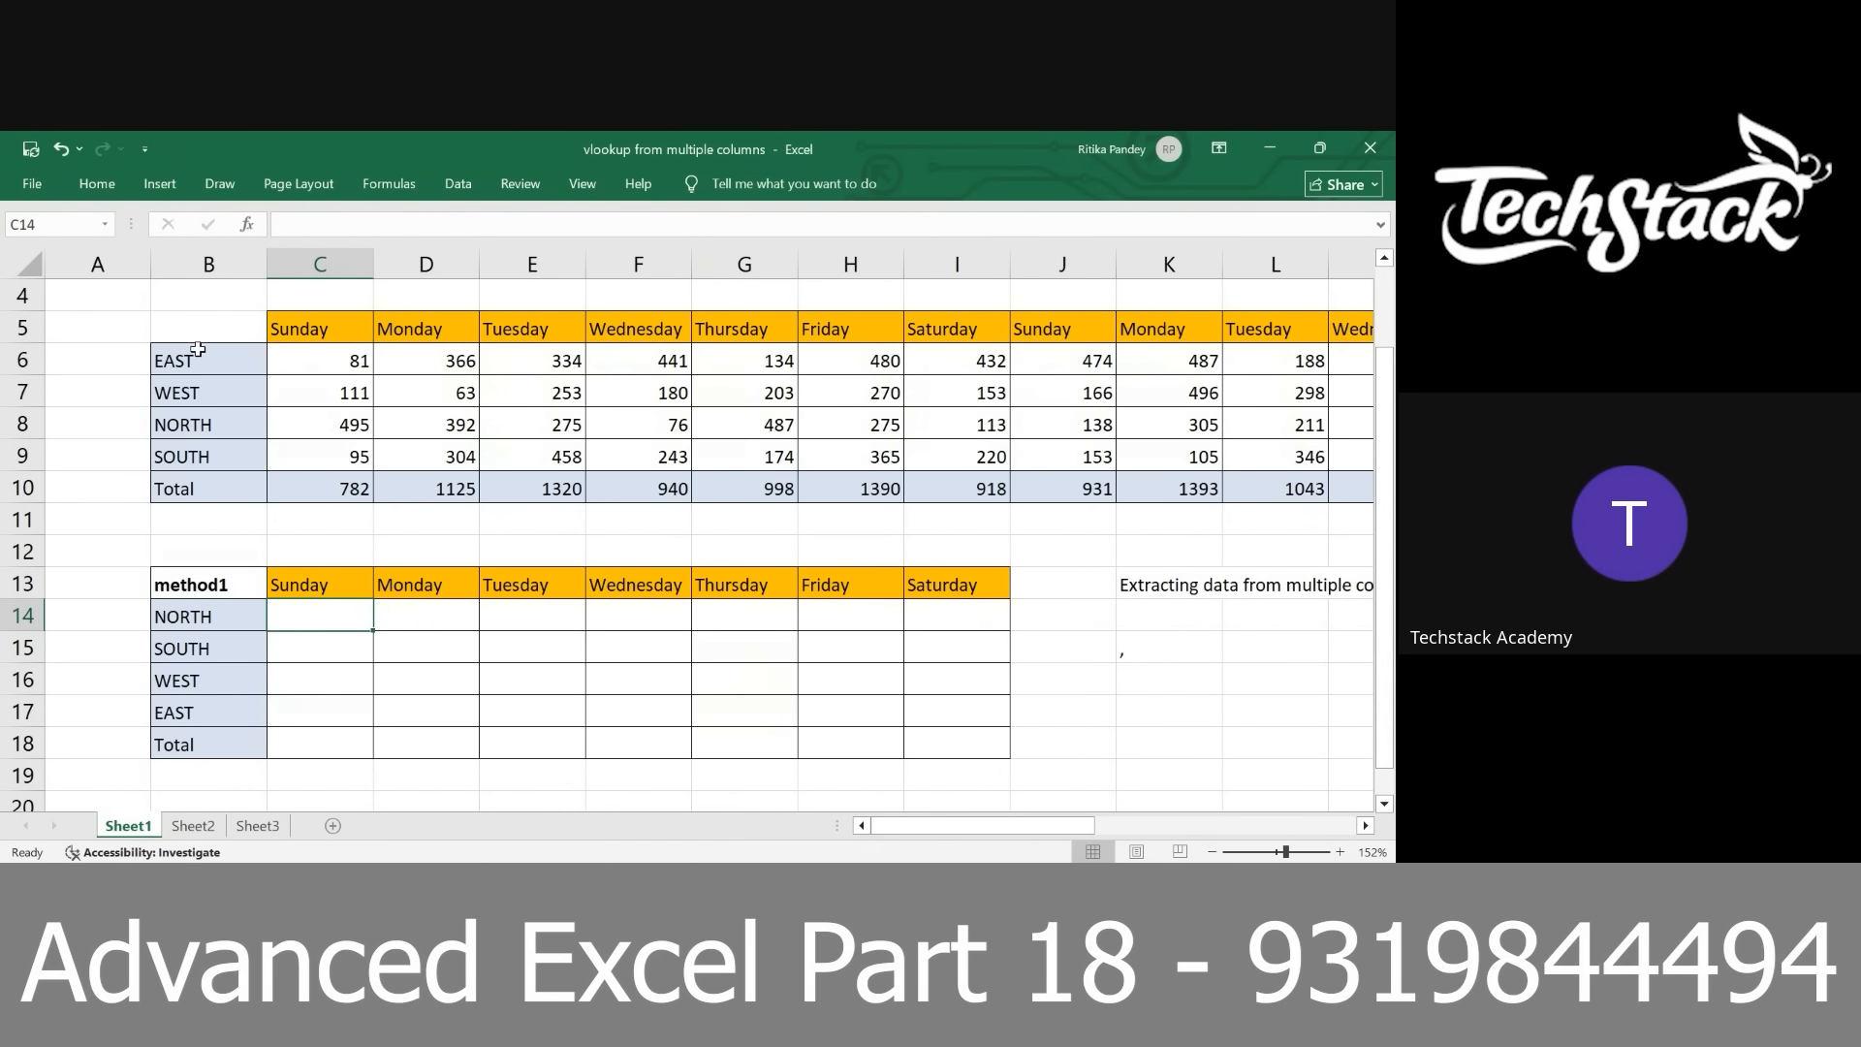
left_click_drag(198, 349, 205, 427)
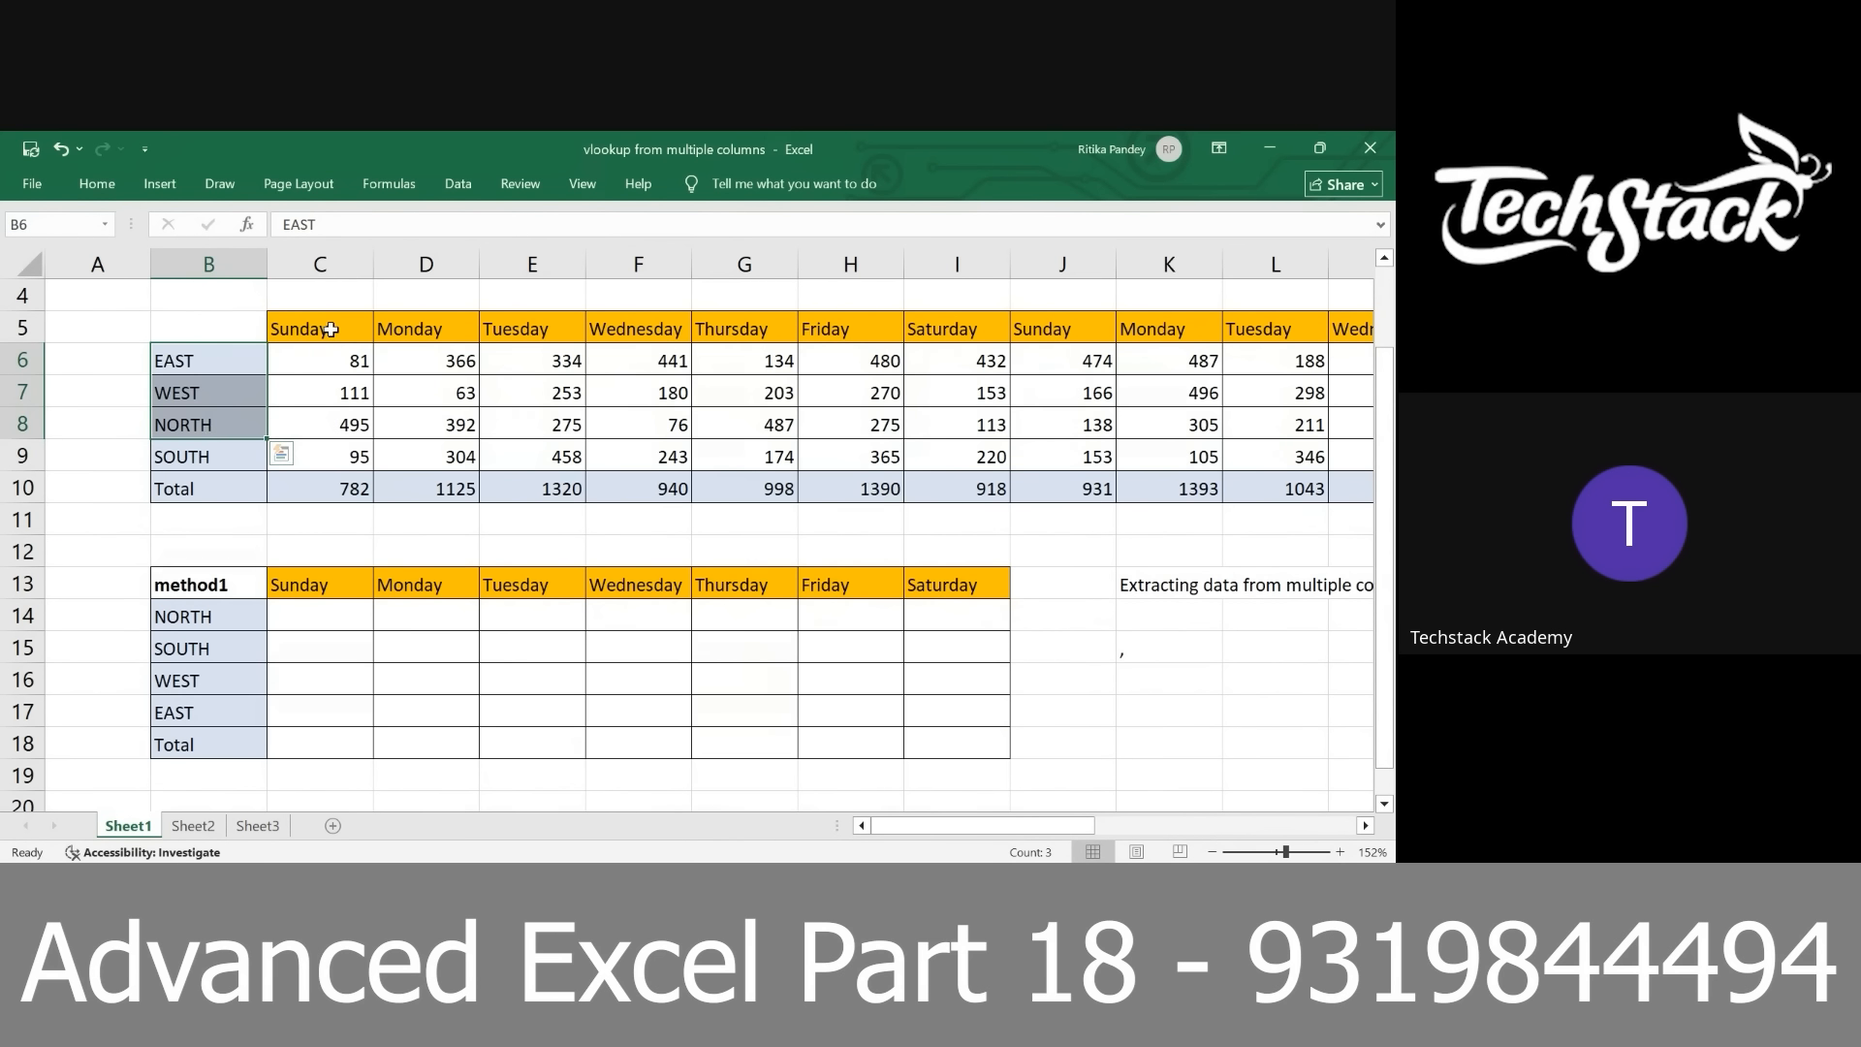
left_click_drag(331, 330, 659, 331)
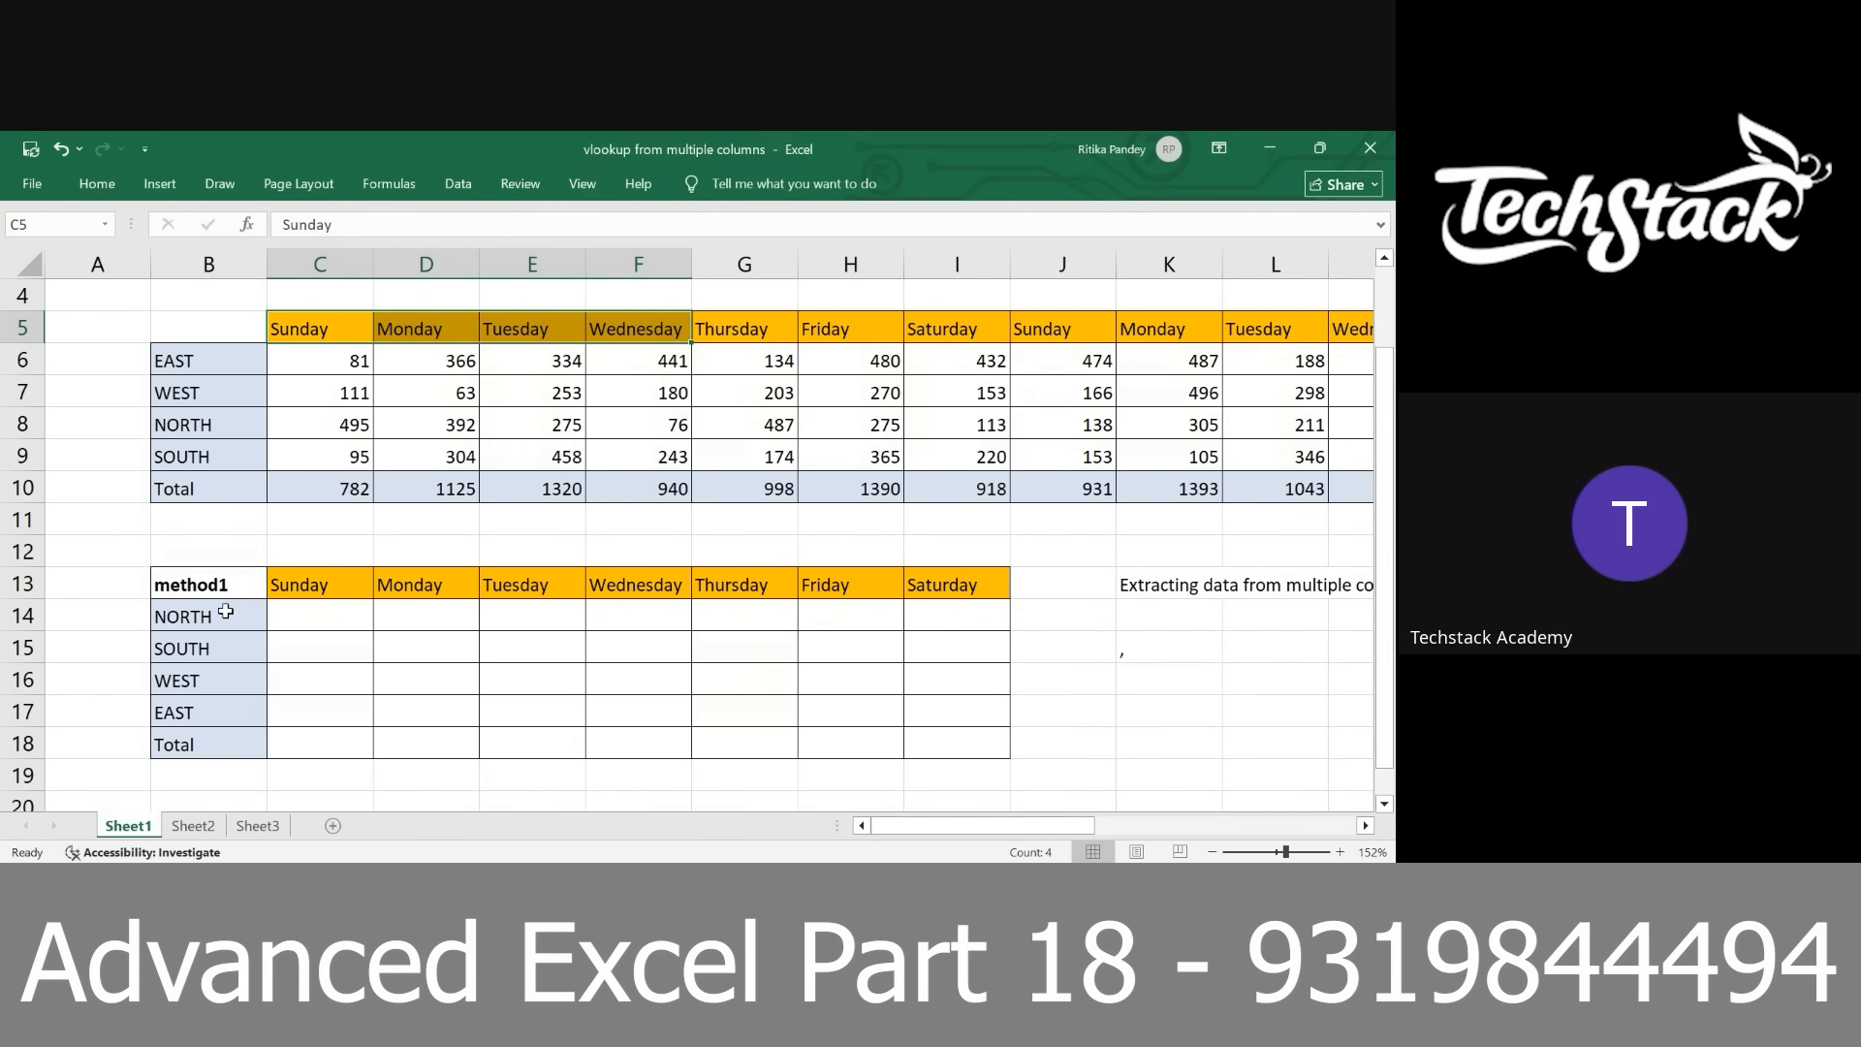
left_click(224, 612)
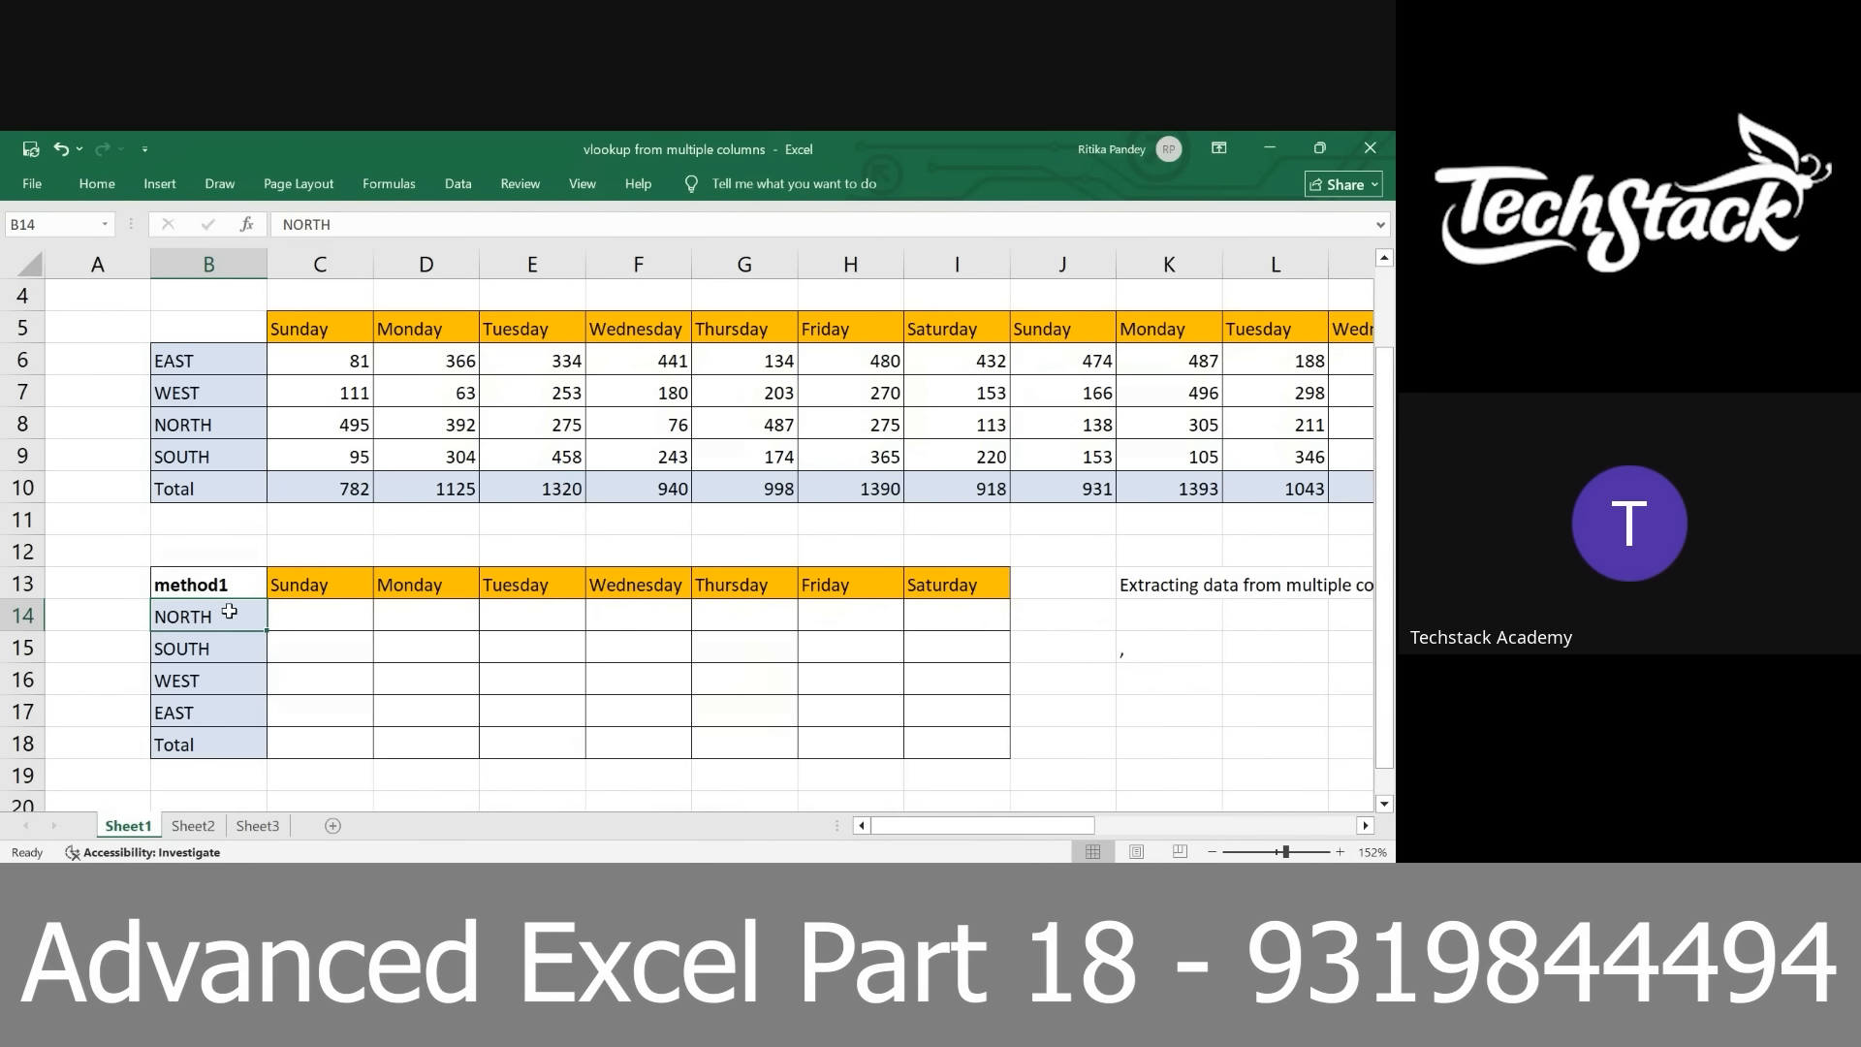
left_click(326, 570)
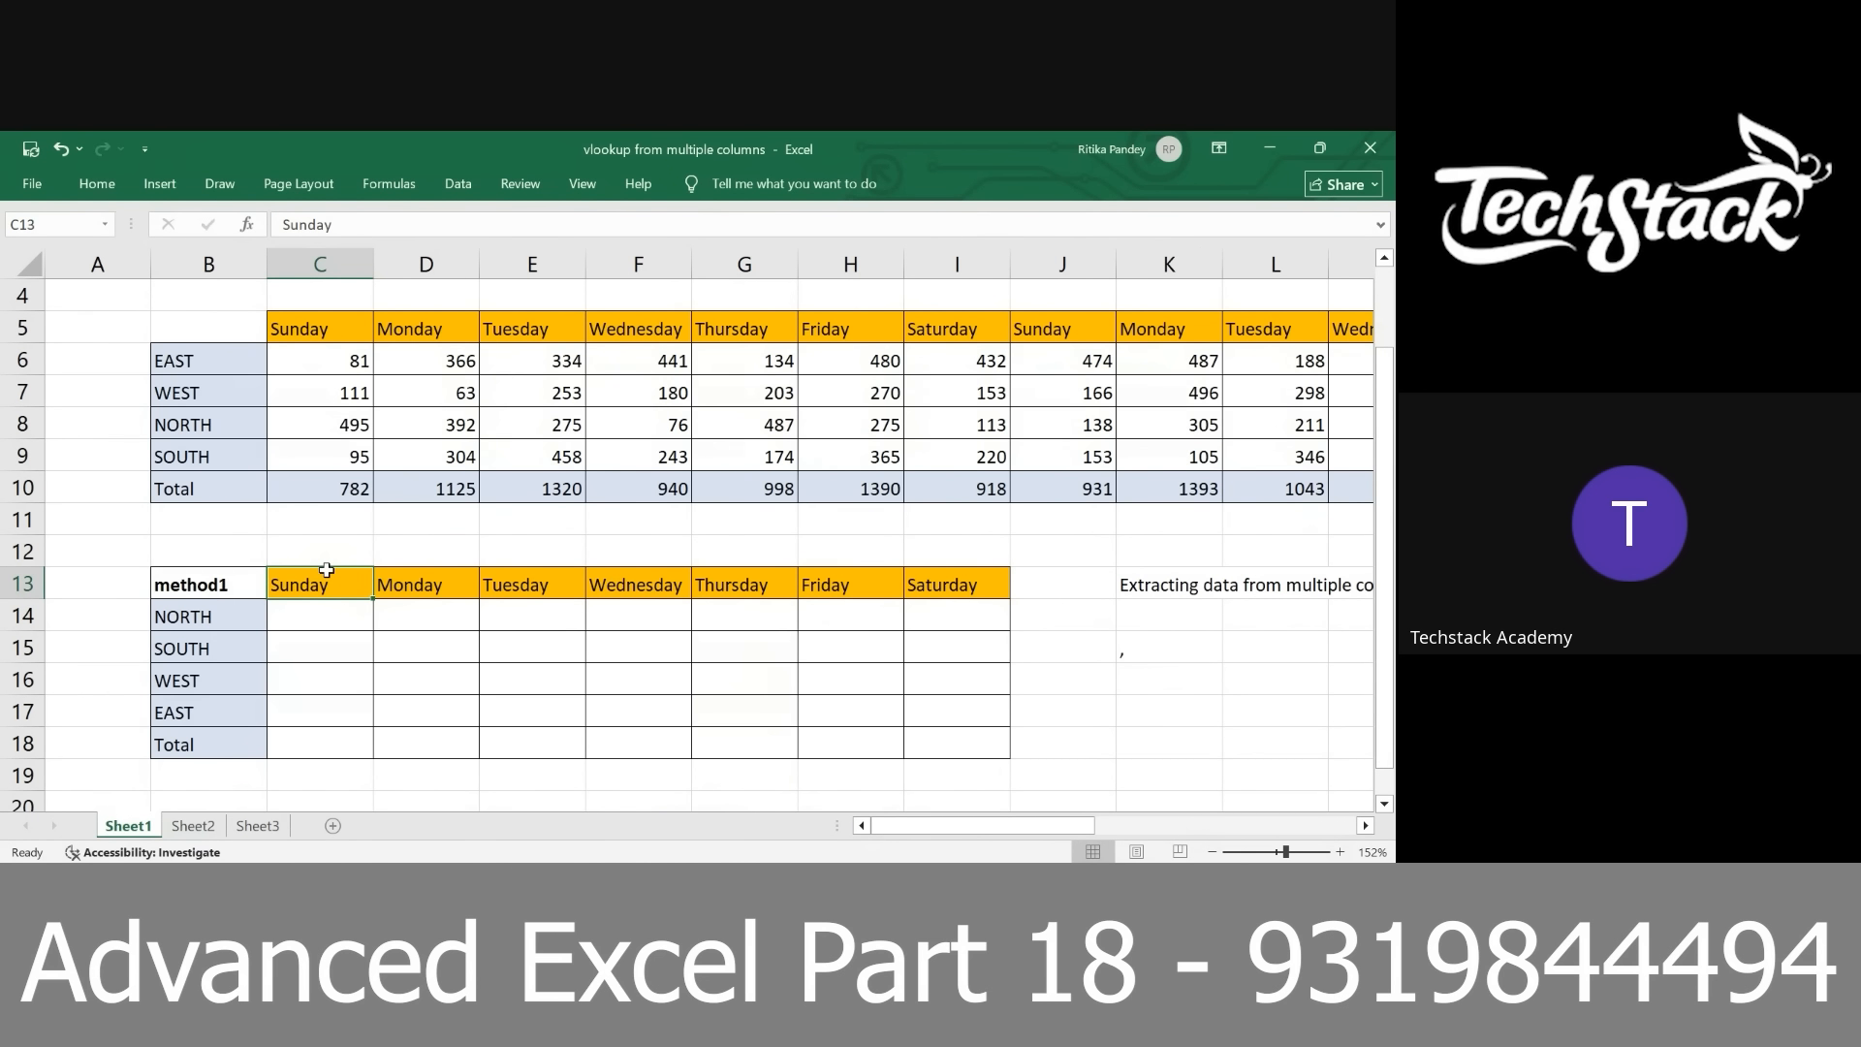
left_click(307, 617)
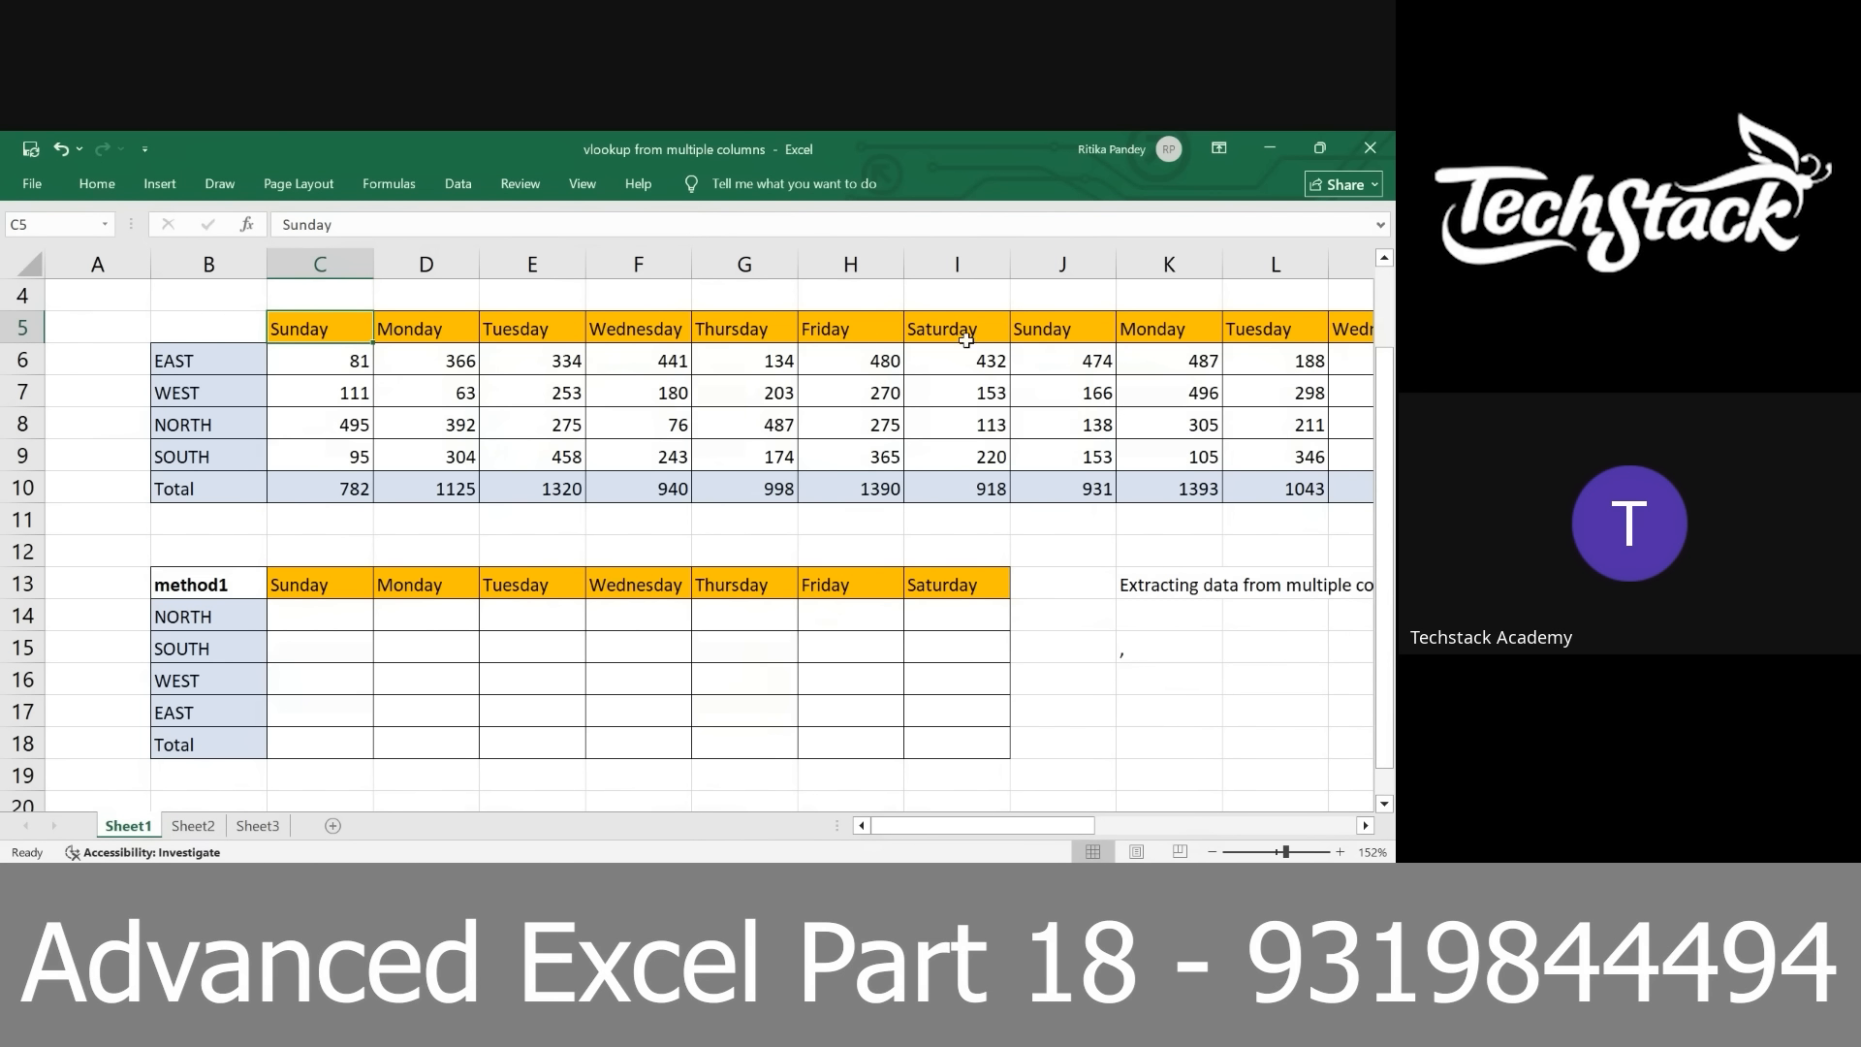
Examine where the Sunday, Monday and Tuesday headers repeat across row 5 of the source table
left_click(1047, 335)
scroll(1052, 333, "right", 3)
scroll(1052, 332, "right", 7)
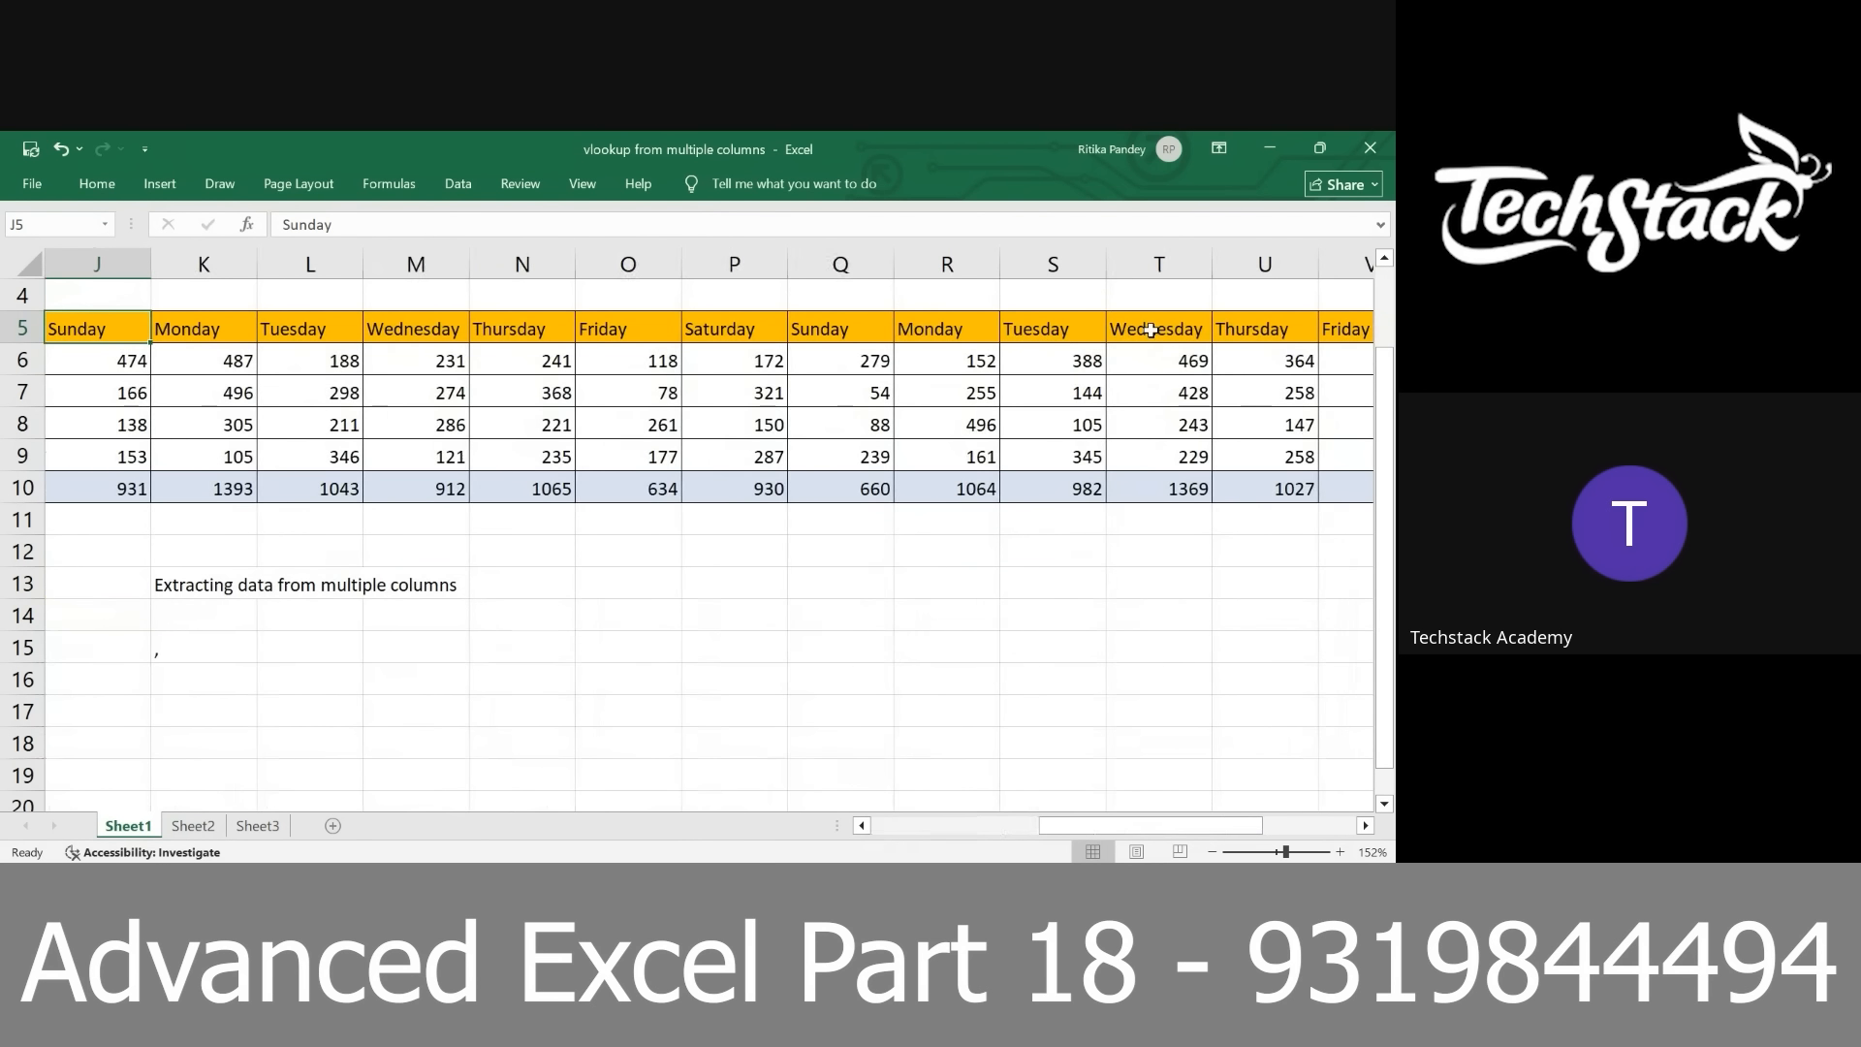
scroll(960, 383, "right", 4)
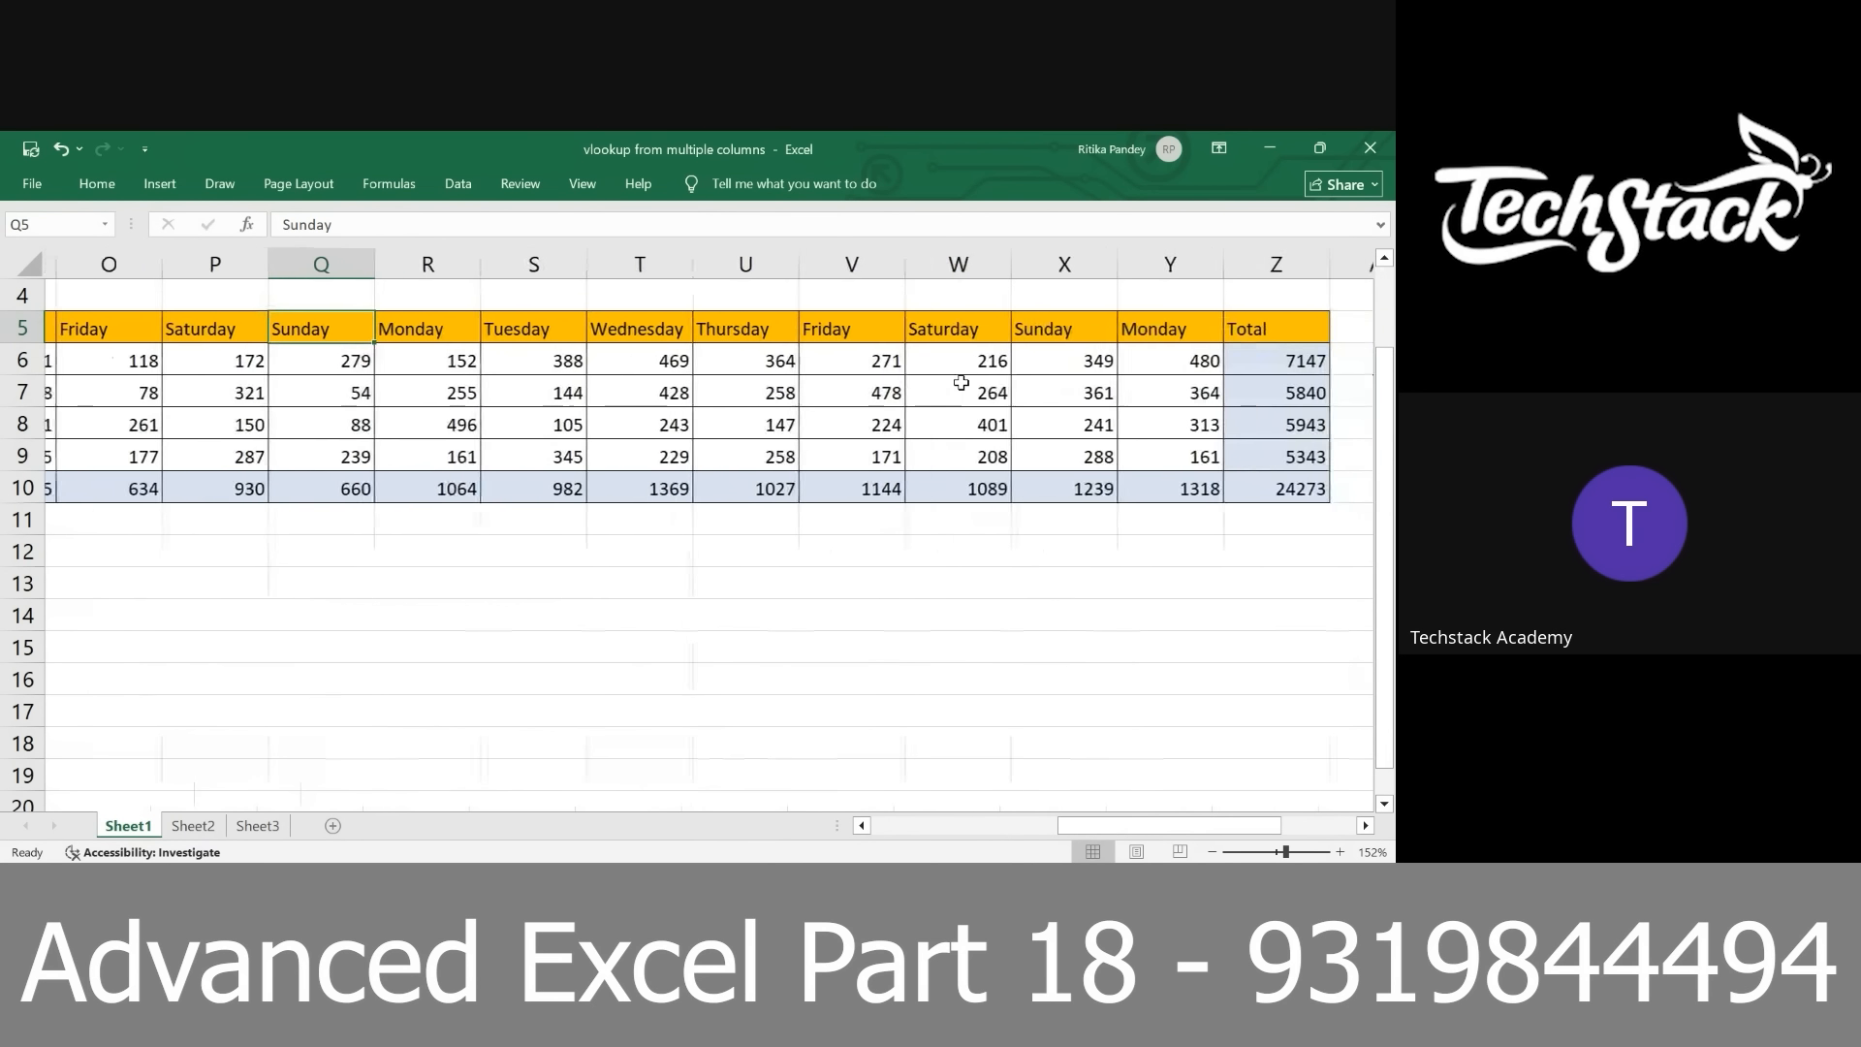
left_click(1030, 323)
scroll(507, 310, "left", 14)
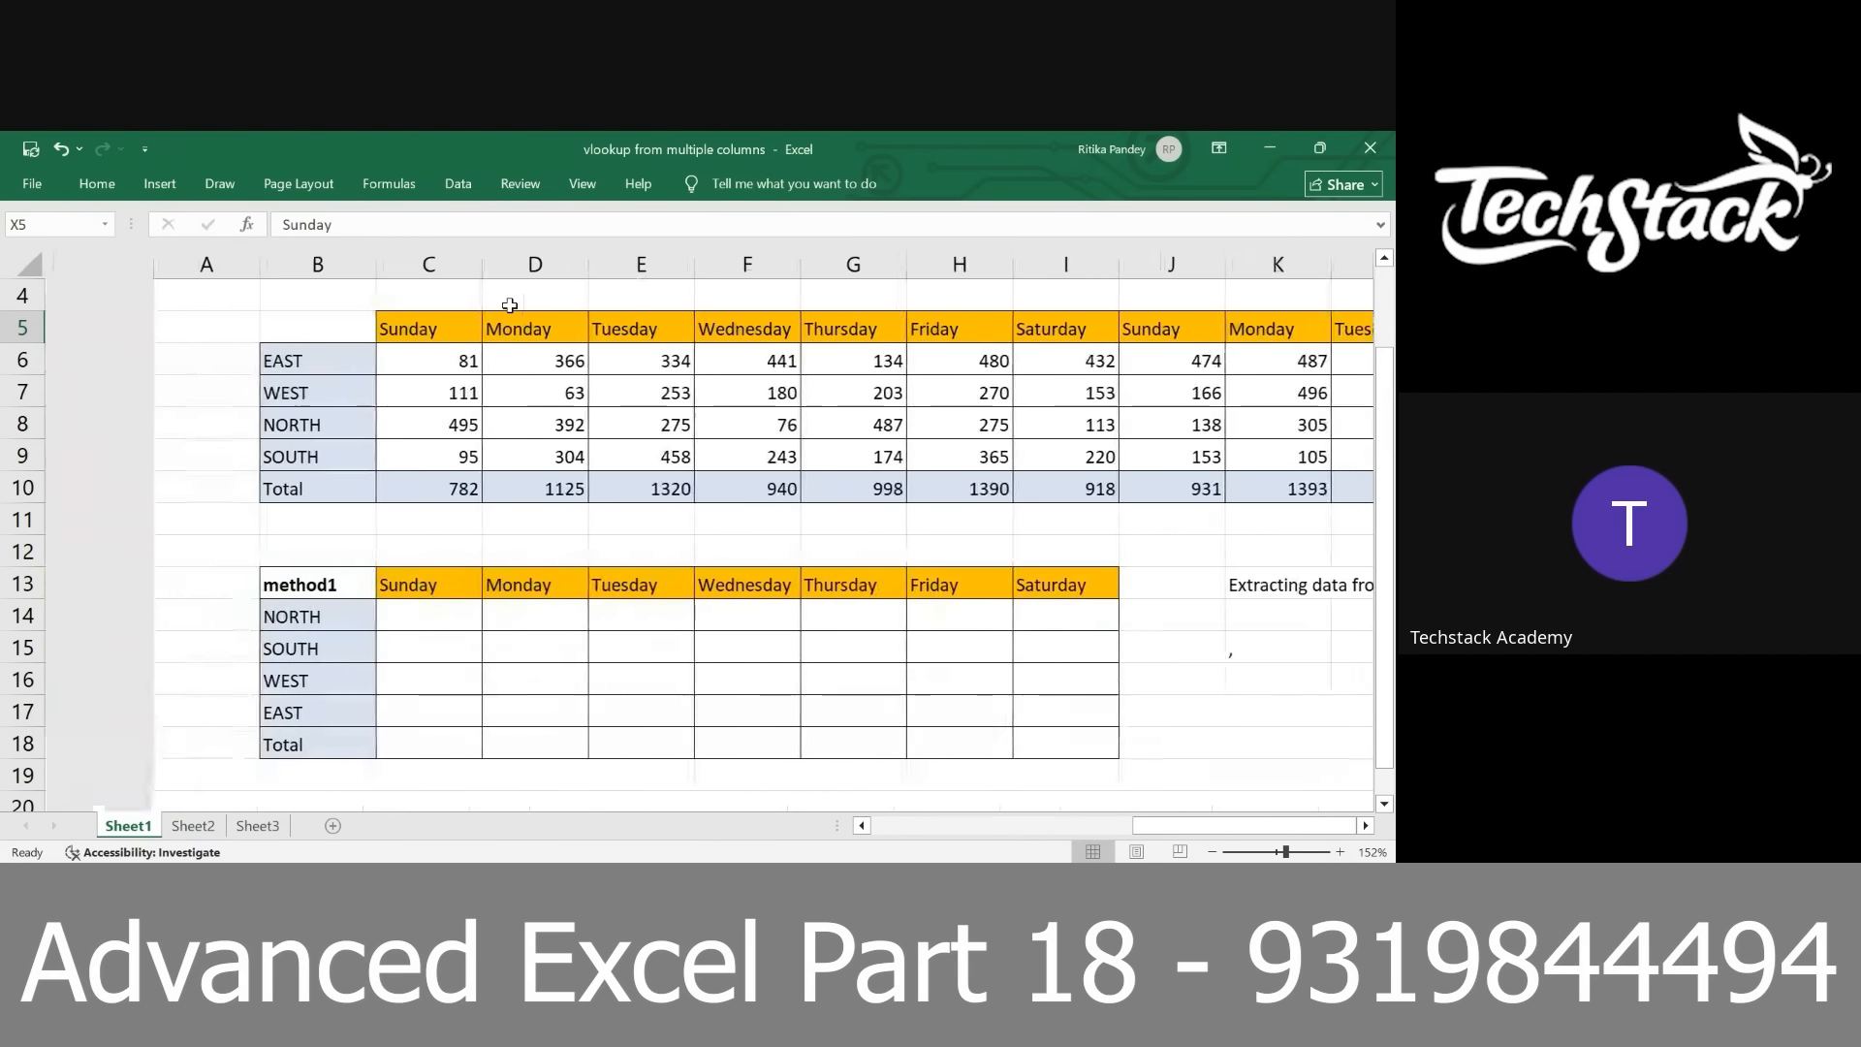
left_click(427, 329)
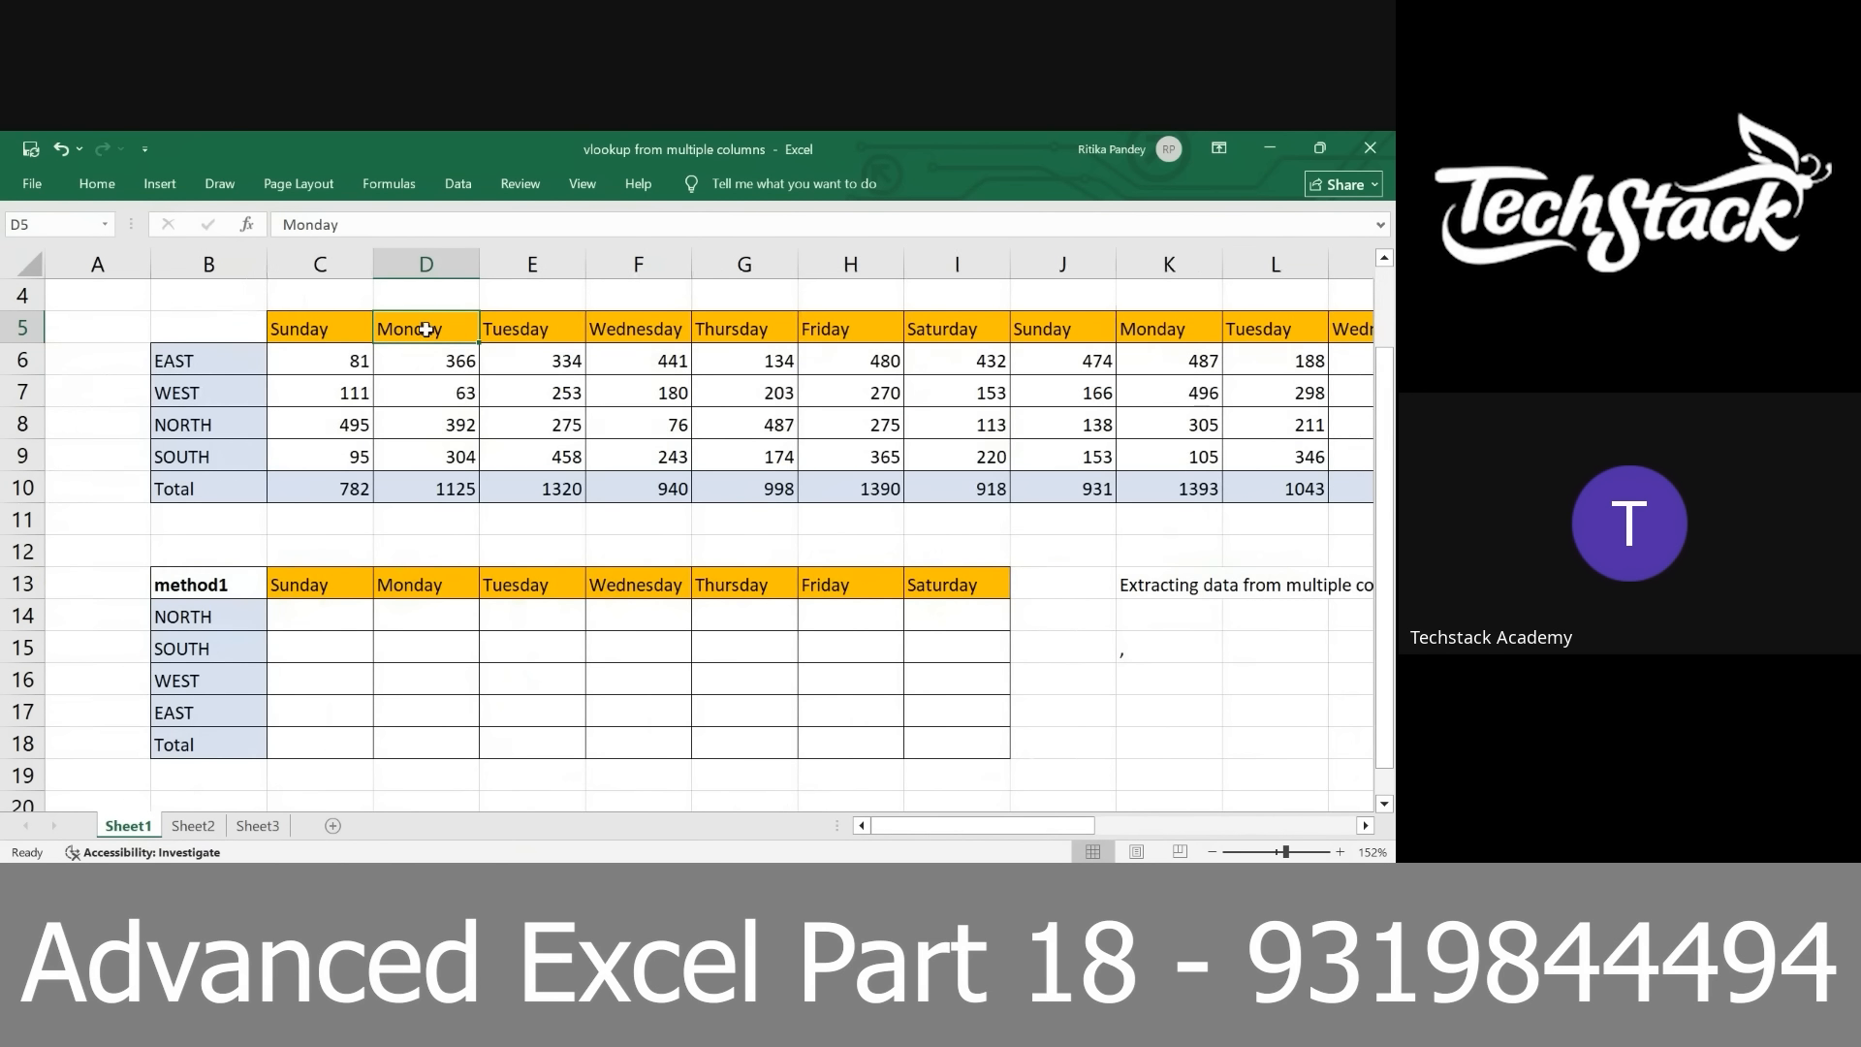
left_click(1147, 332)
scroll(1137, 402, "right", 5)
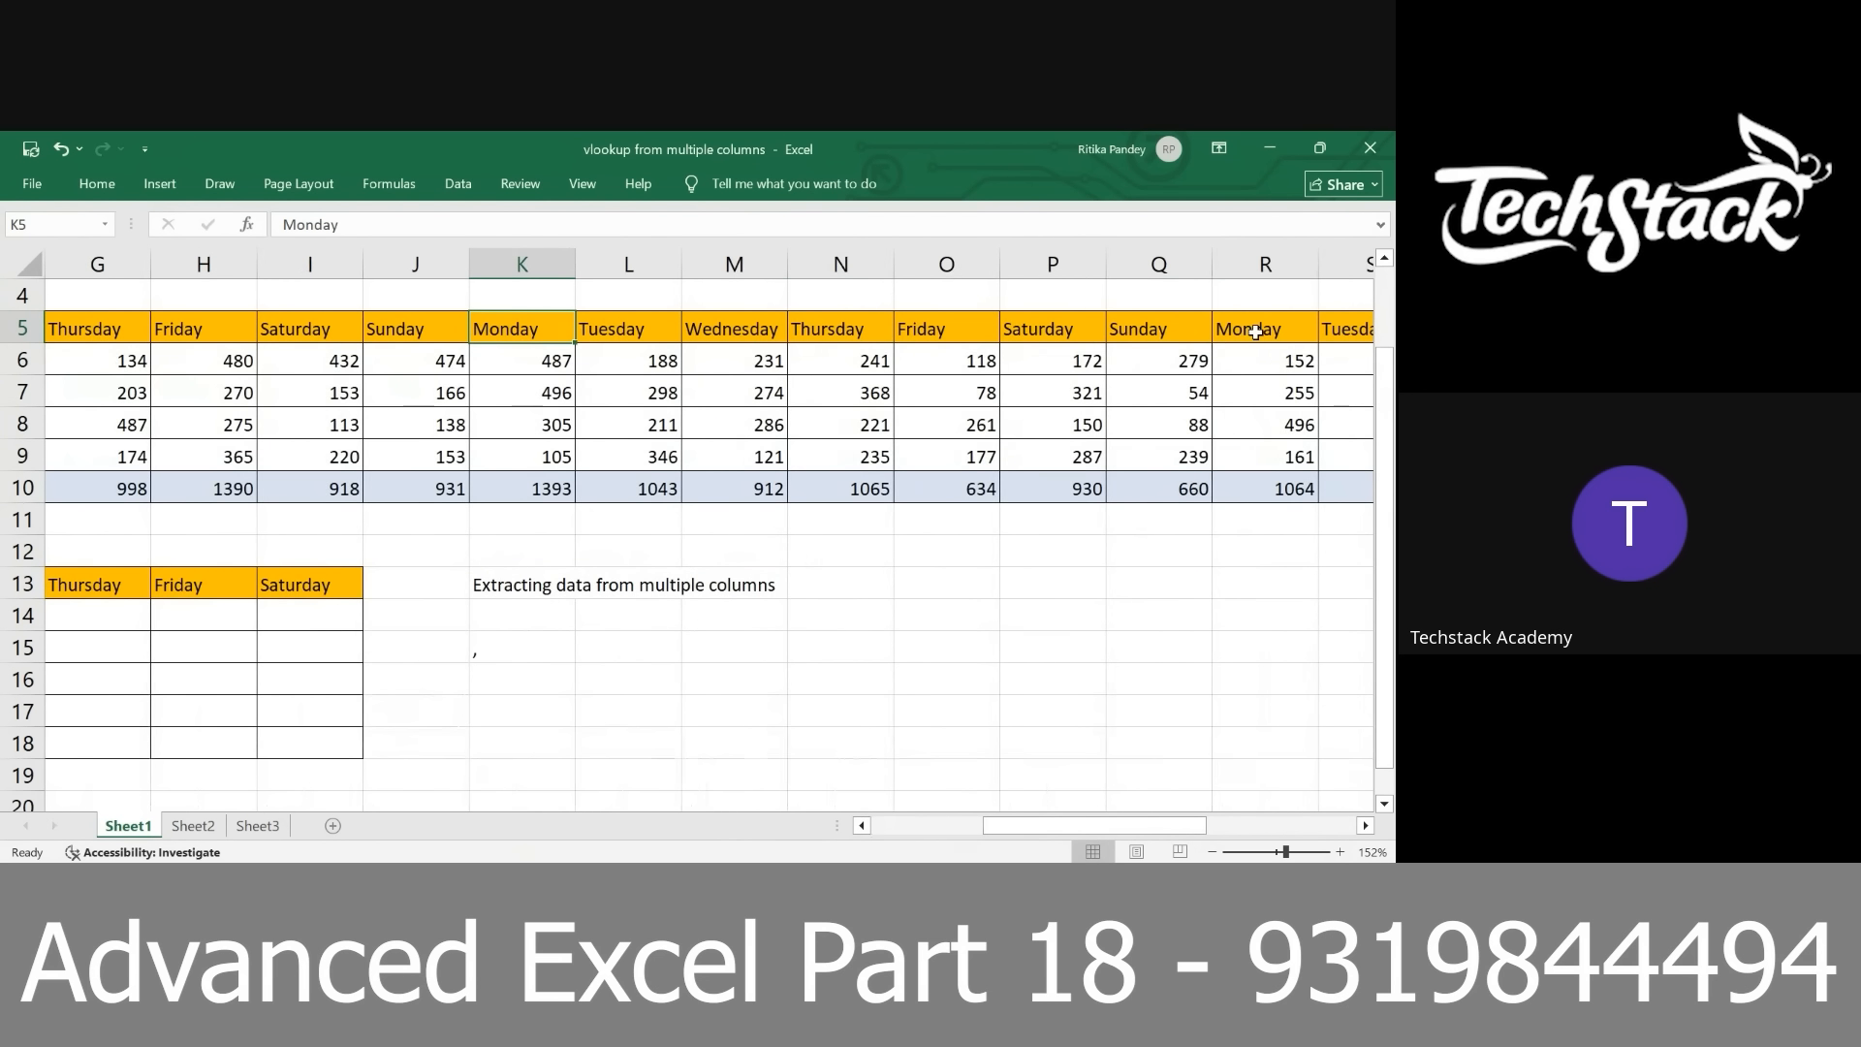
left_click(1250, 329)
scroll(1252, 330, "right", 8)
left_click(1175, 329)
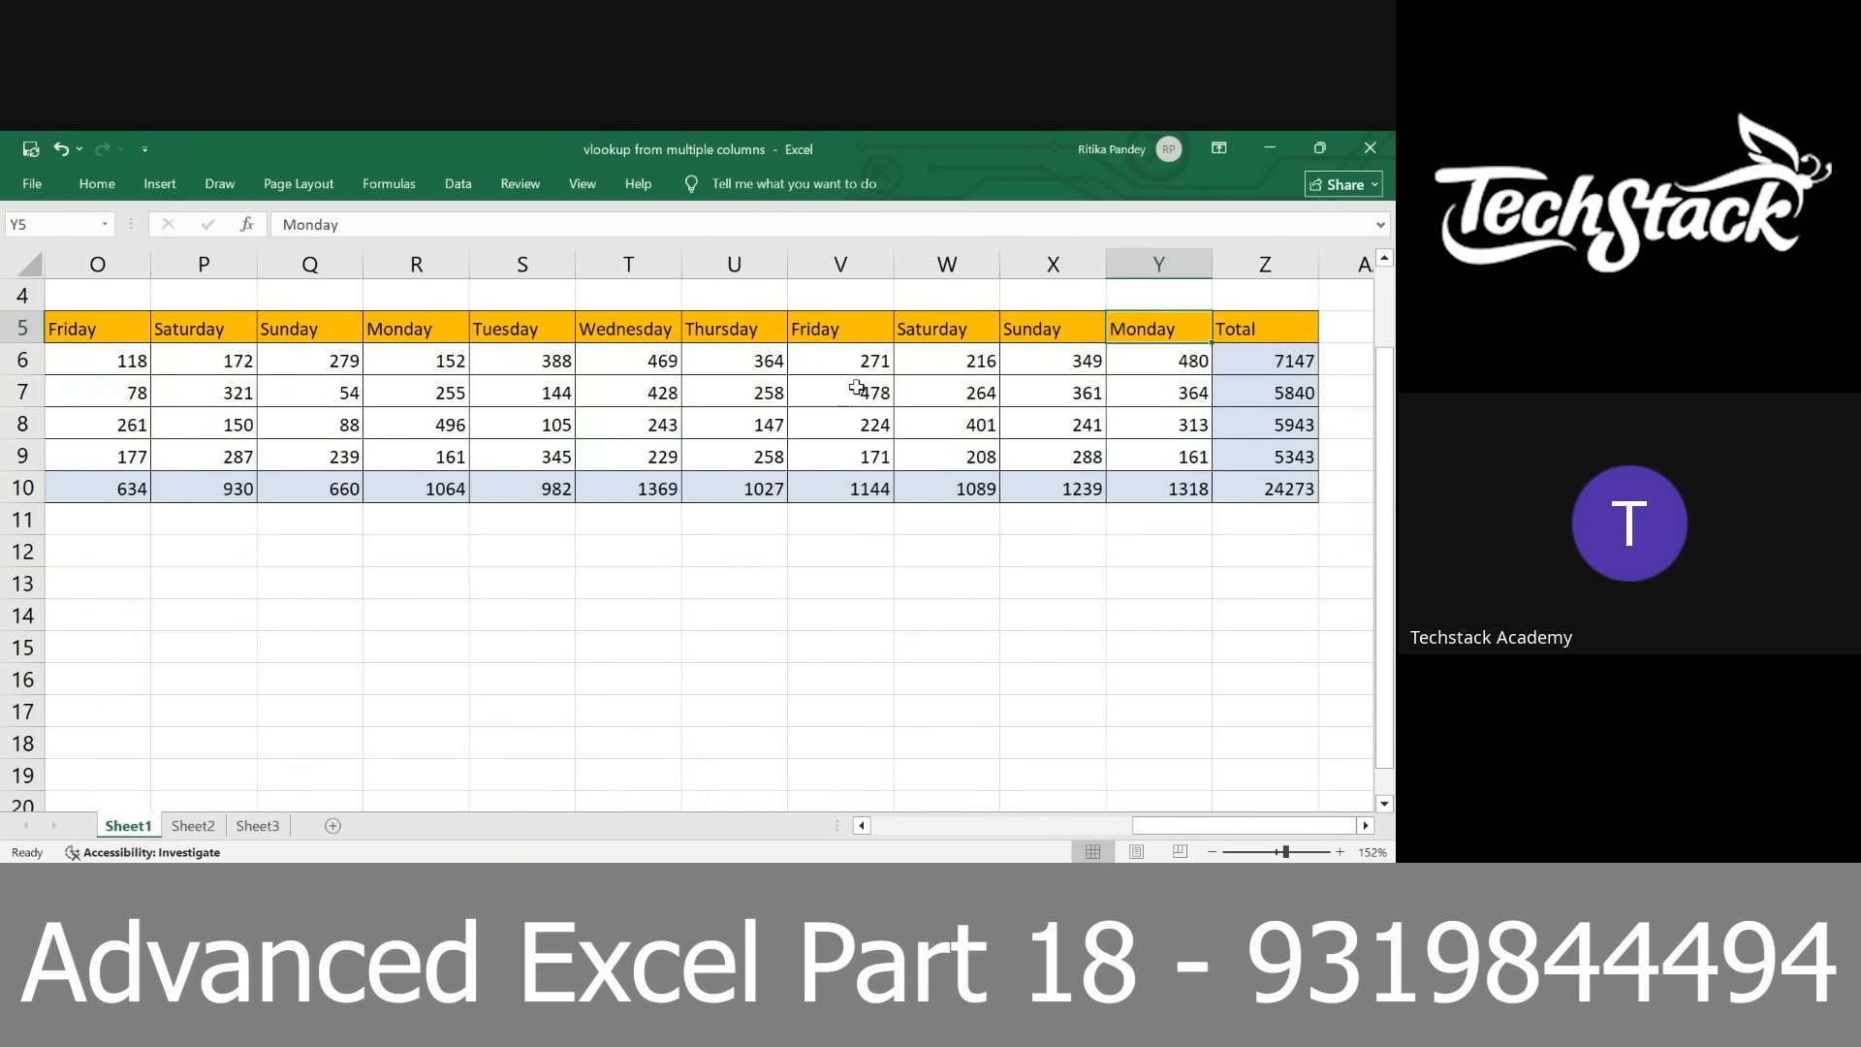
scroll(802, 386, "left", 14)
left_click(529, 331)
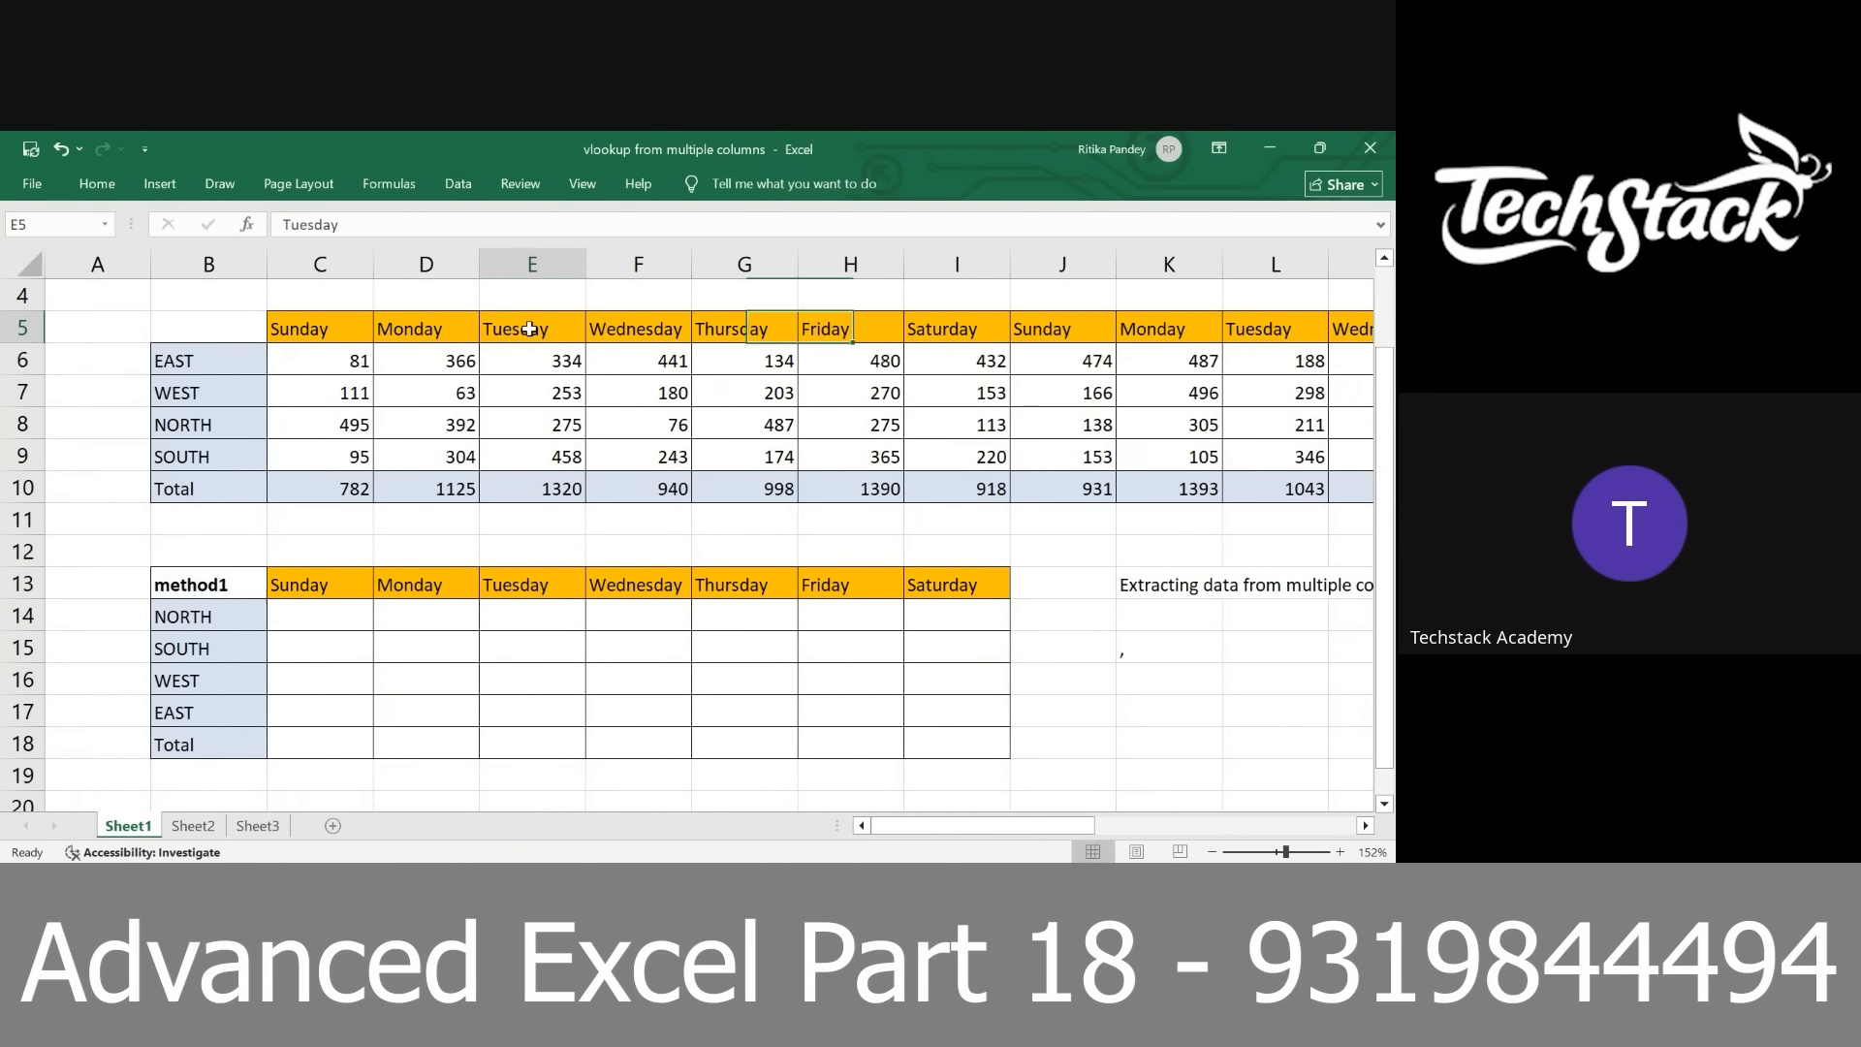
left_click(1251, 330)
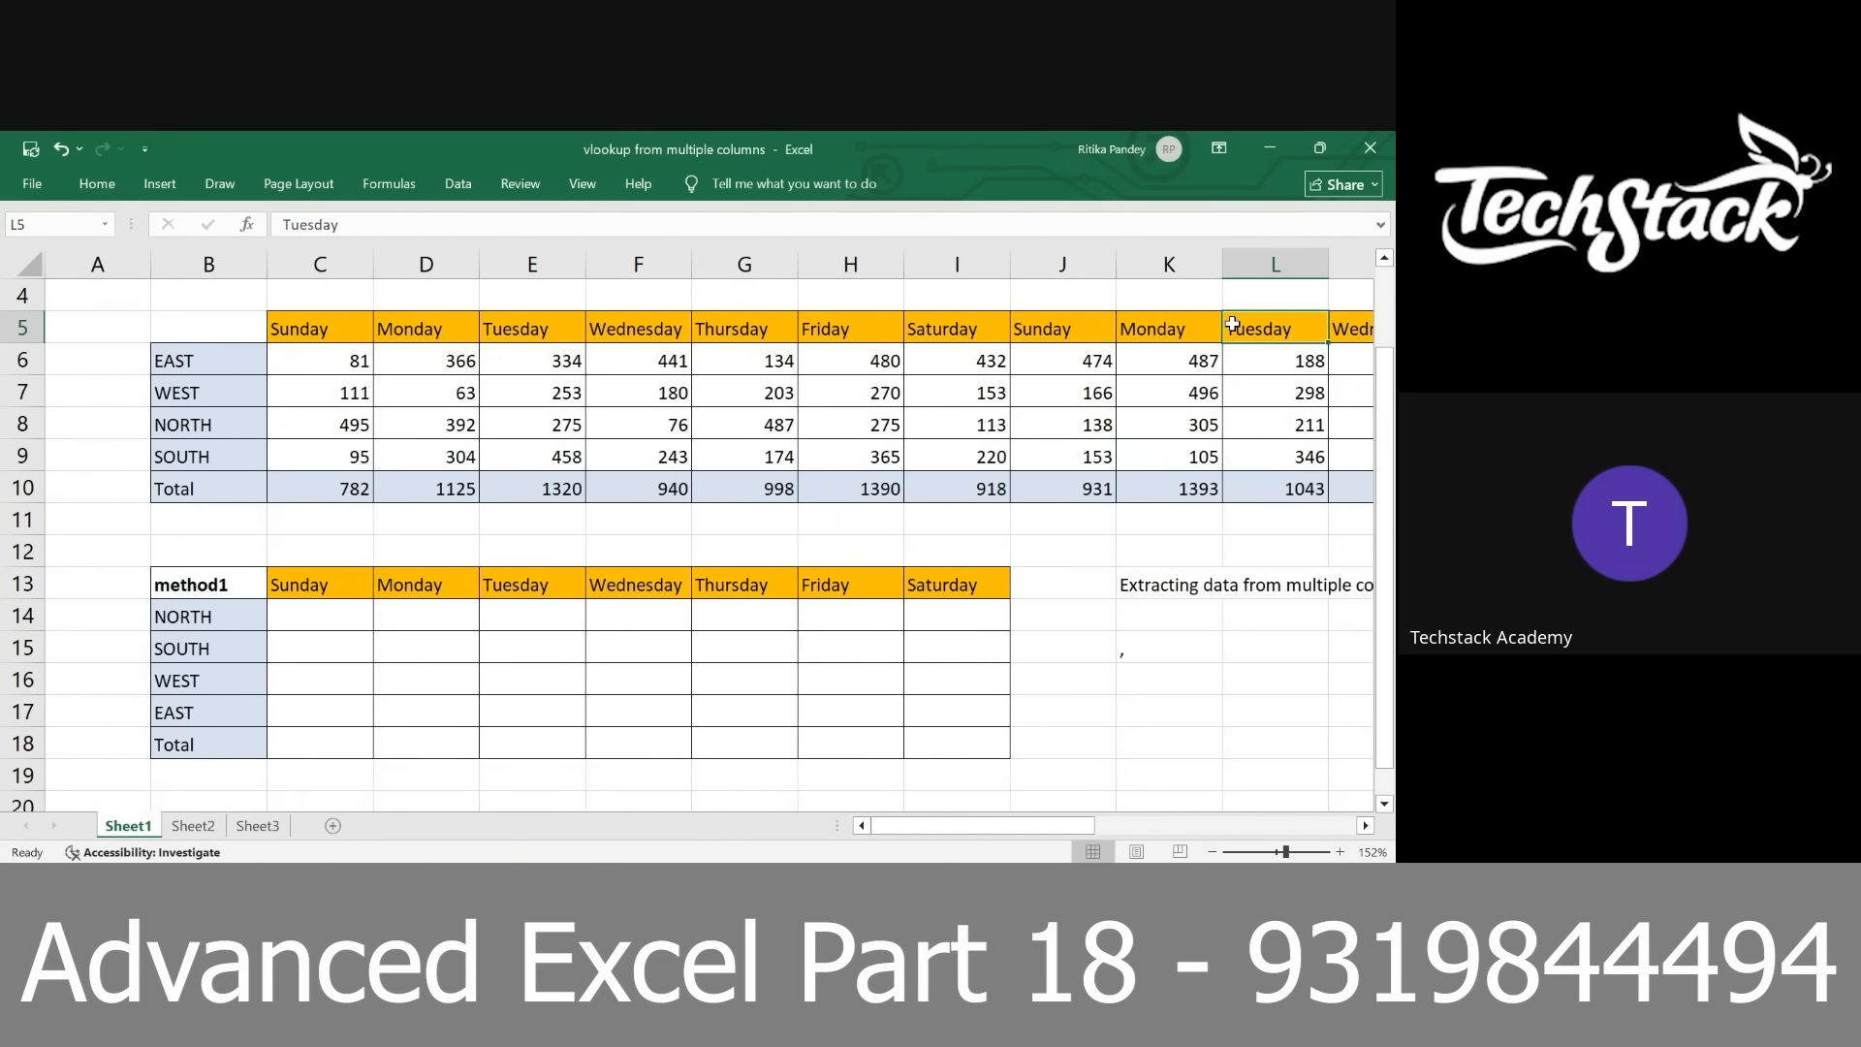
scroll(1256, 331, "right", 9)
scroll(1259, 333, "right", 2)
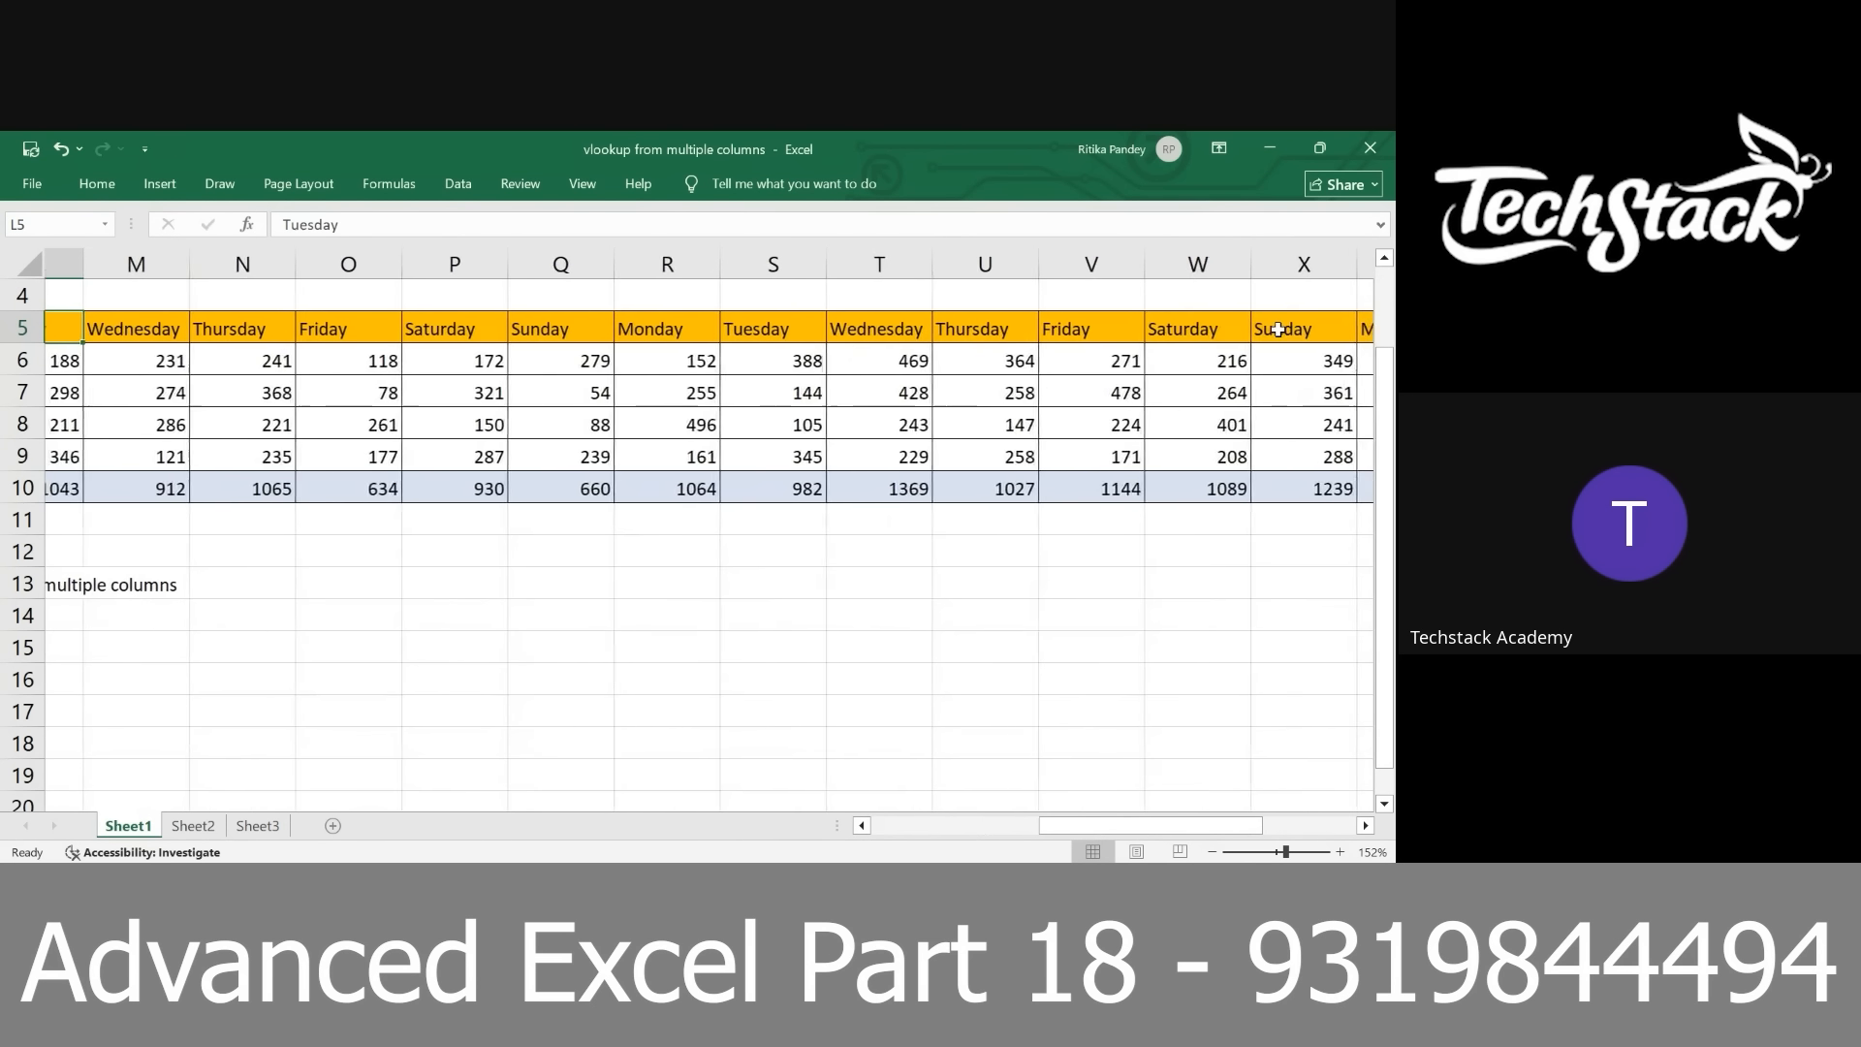
left_click(833, 332)
scroll(834, 332, "right", 5)
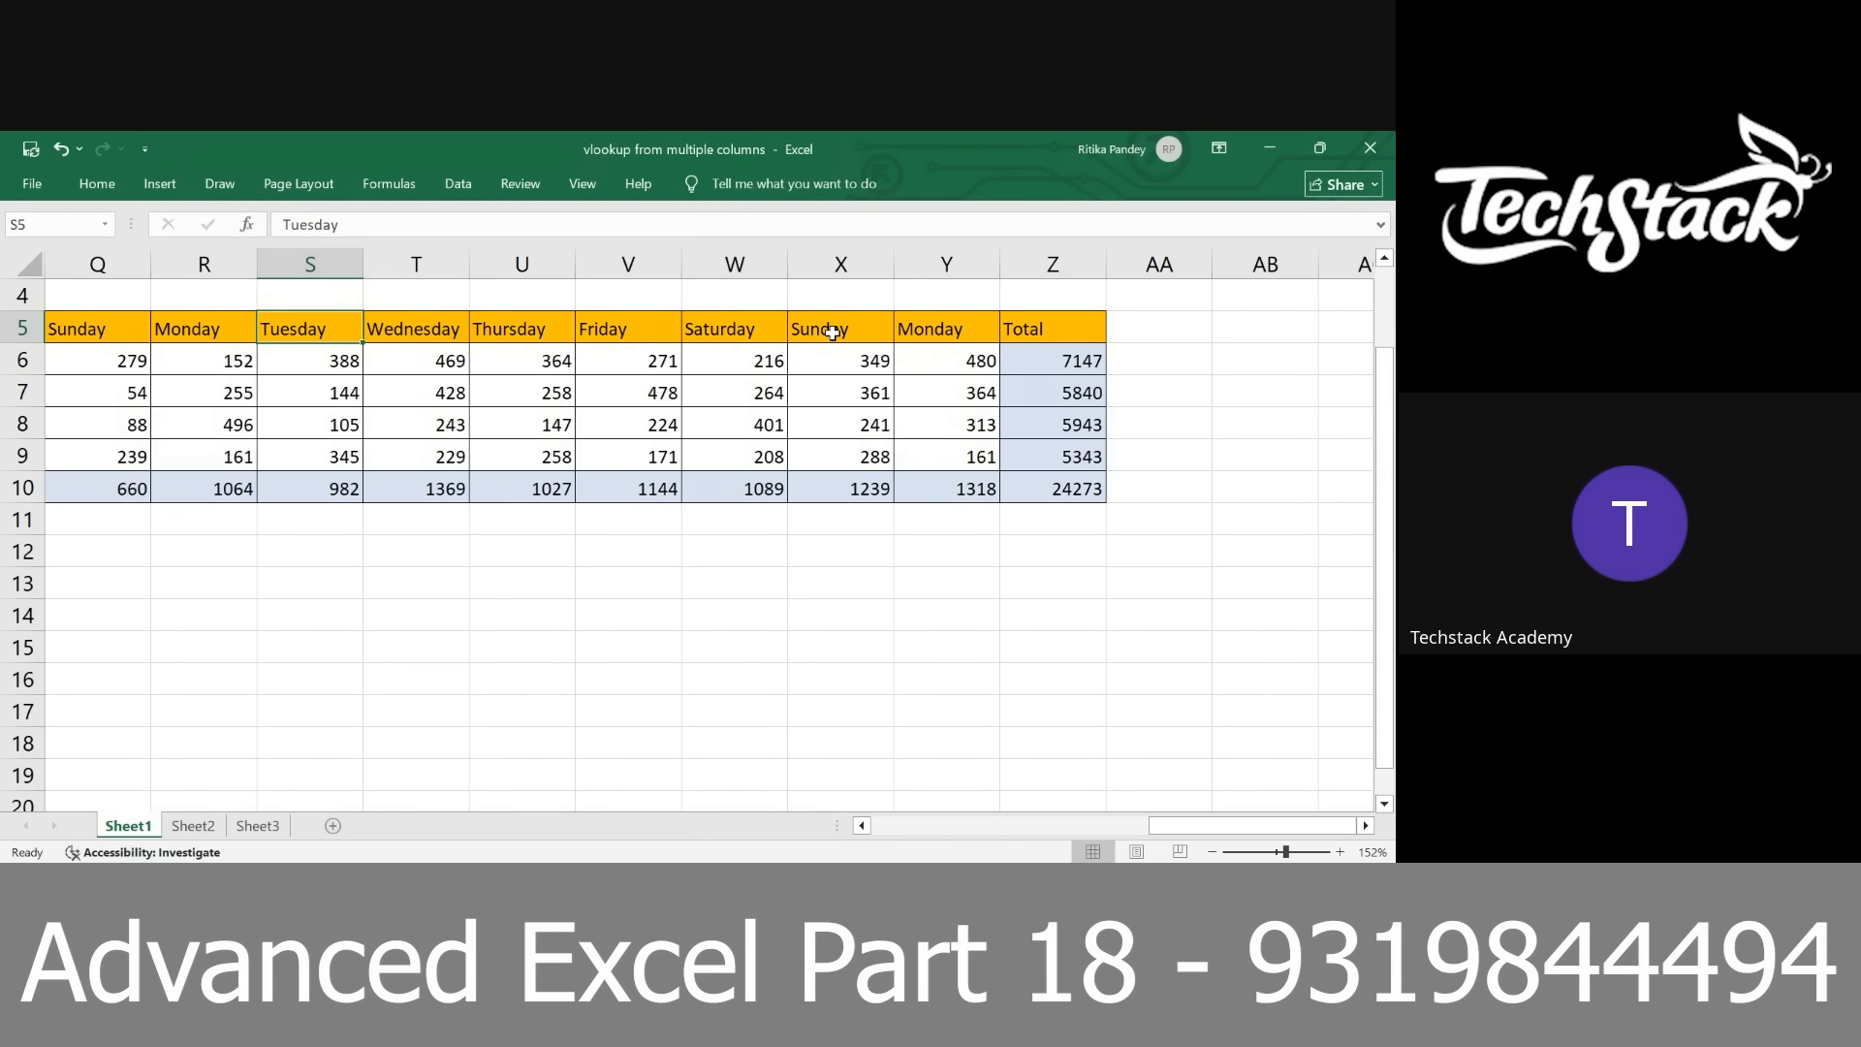
scroll(306, 479, "left", 5)
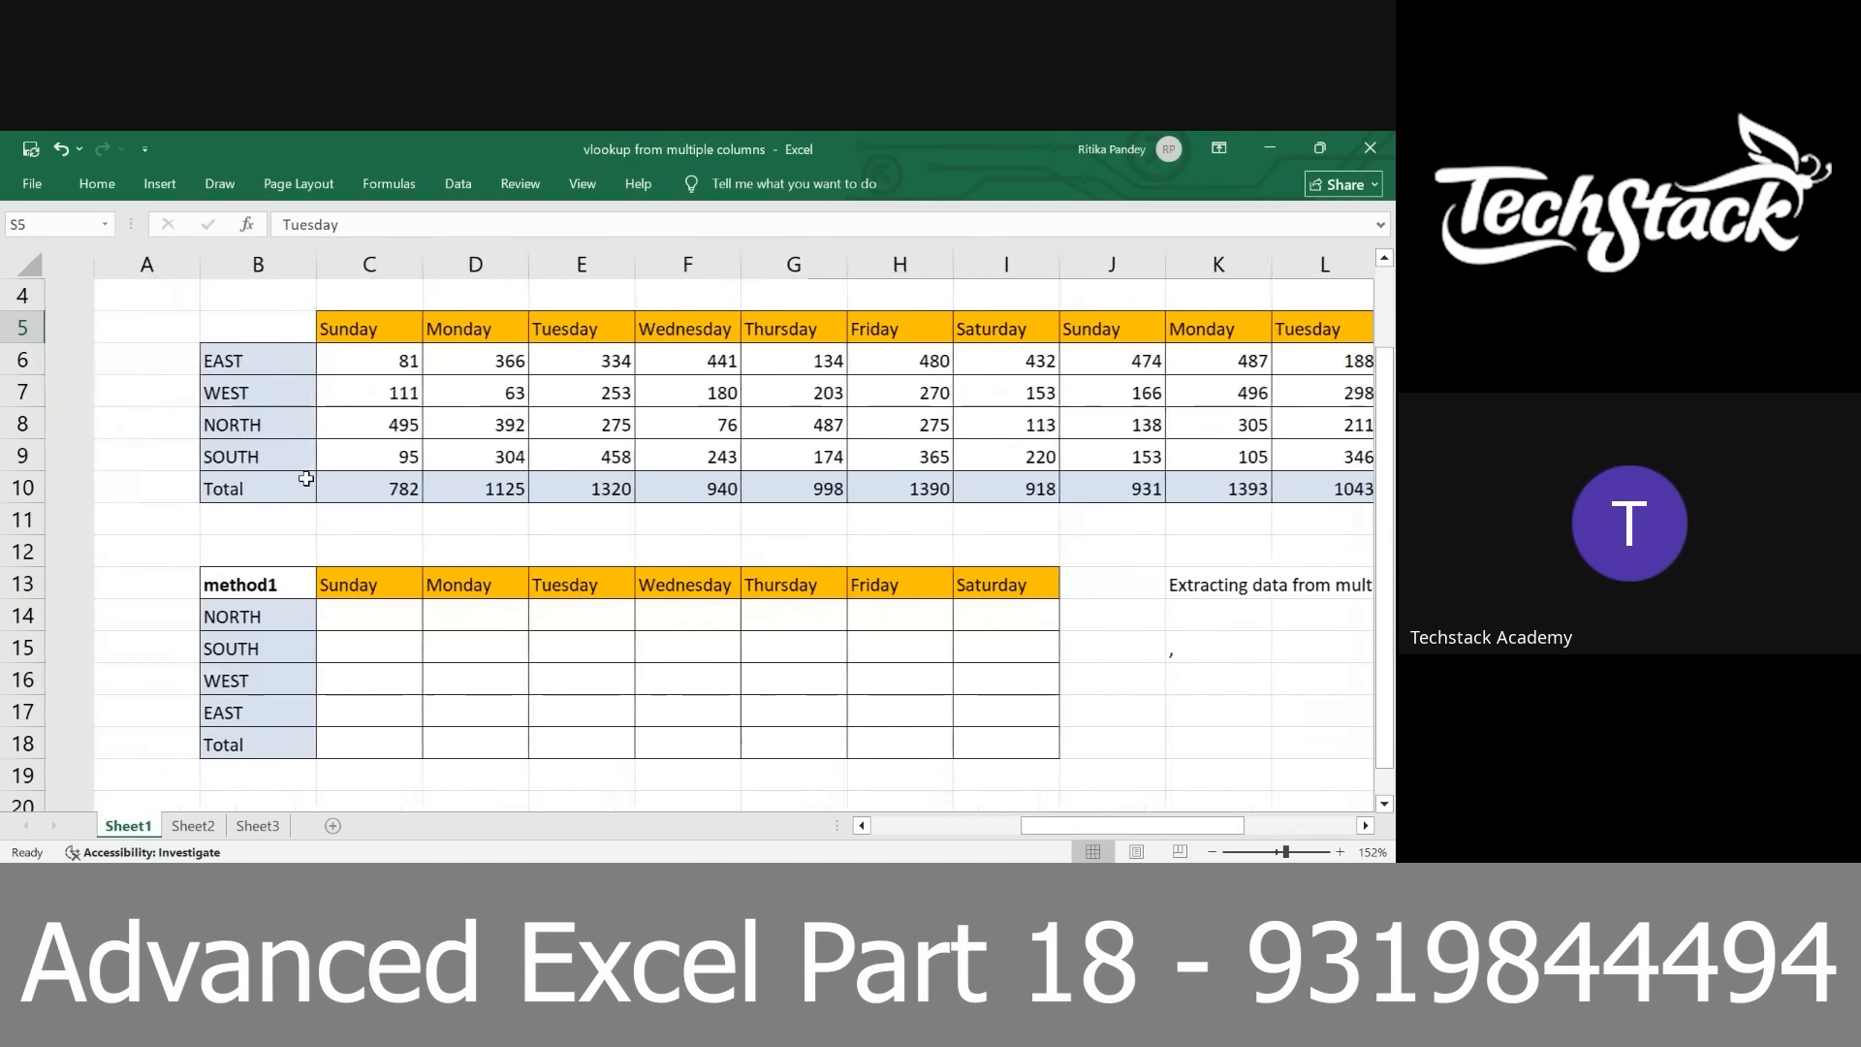
scroll(306, 478, "left", 1)
Enter the array formula =--(C$13=$C$5:$Z$5) in C14, the NORTH/Sunday cell of the method1 table
left_click(308, 627)
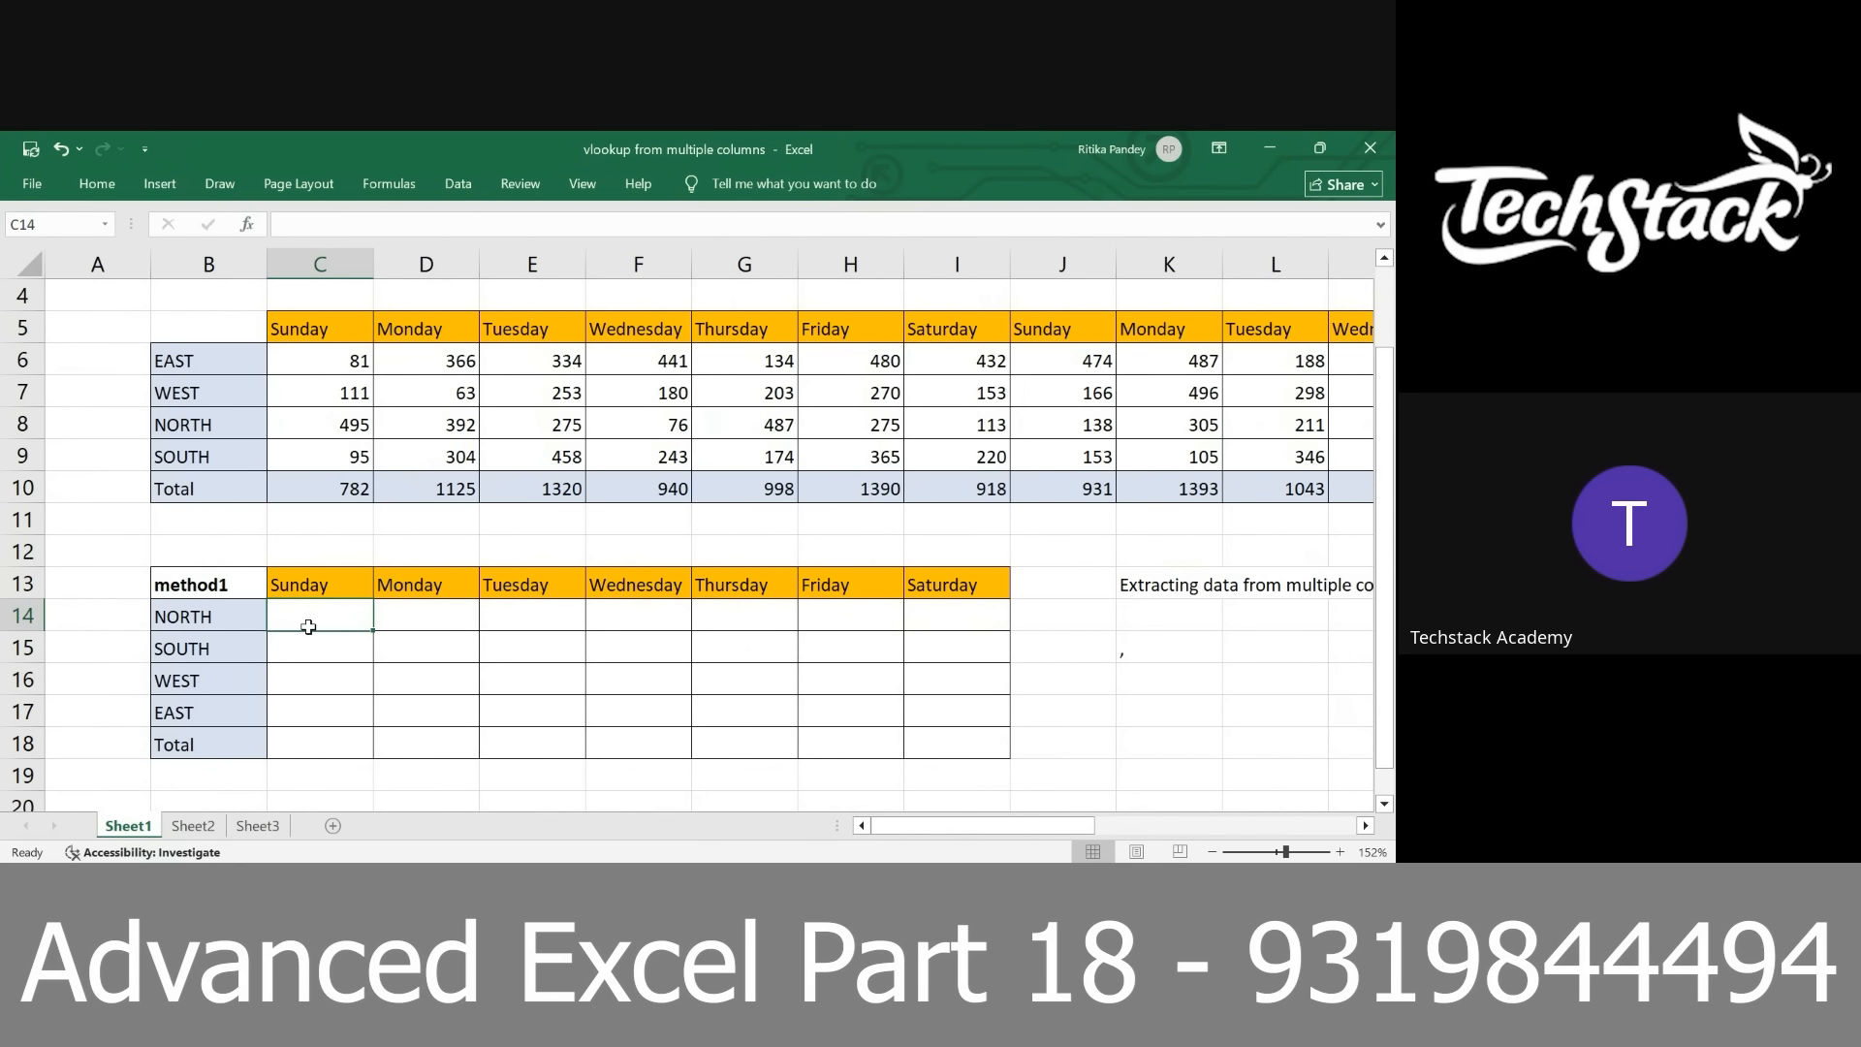
type("=--(")
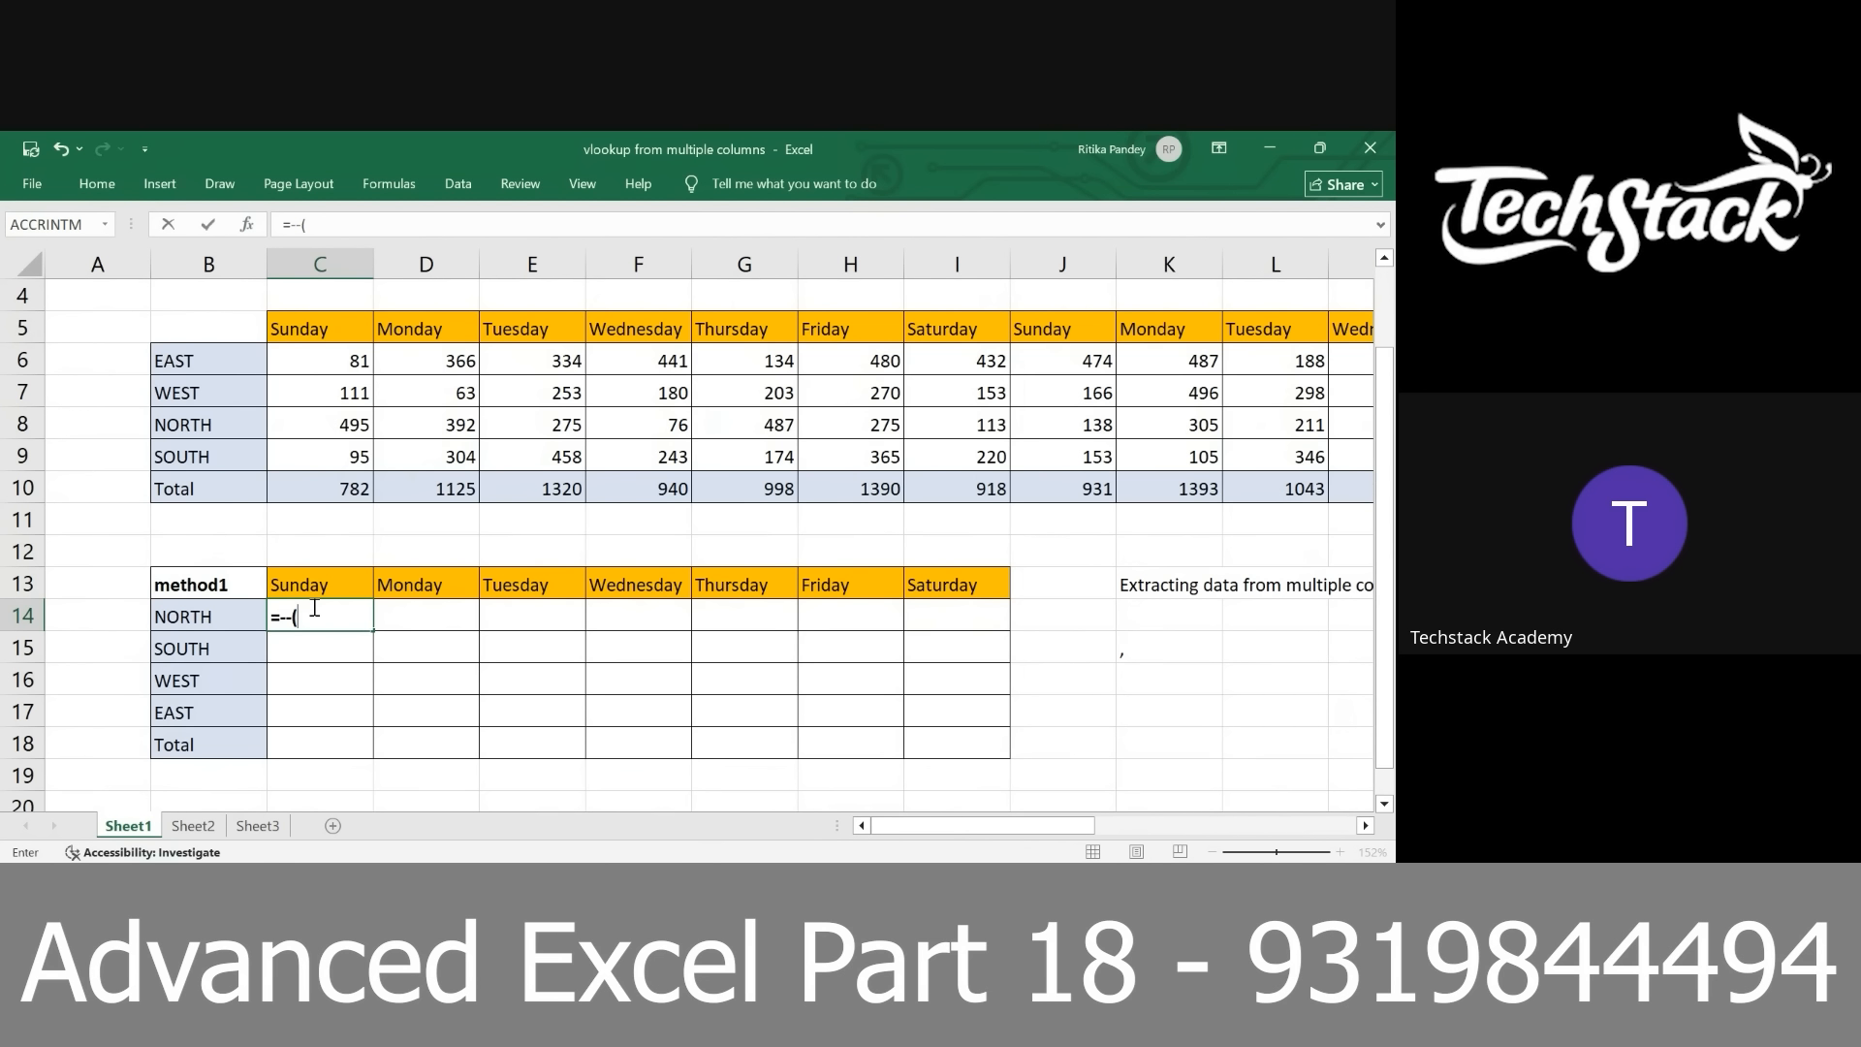
left_click(311, 588)
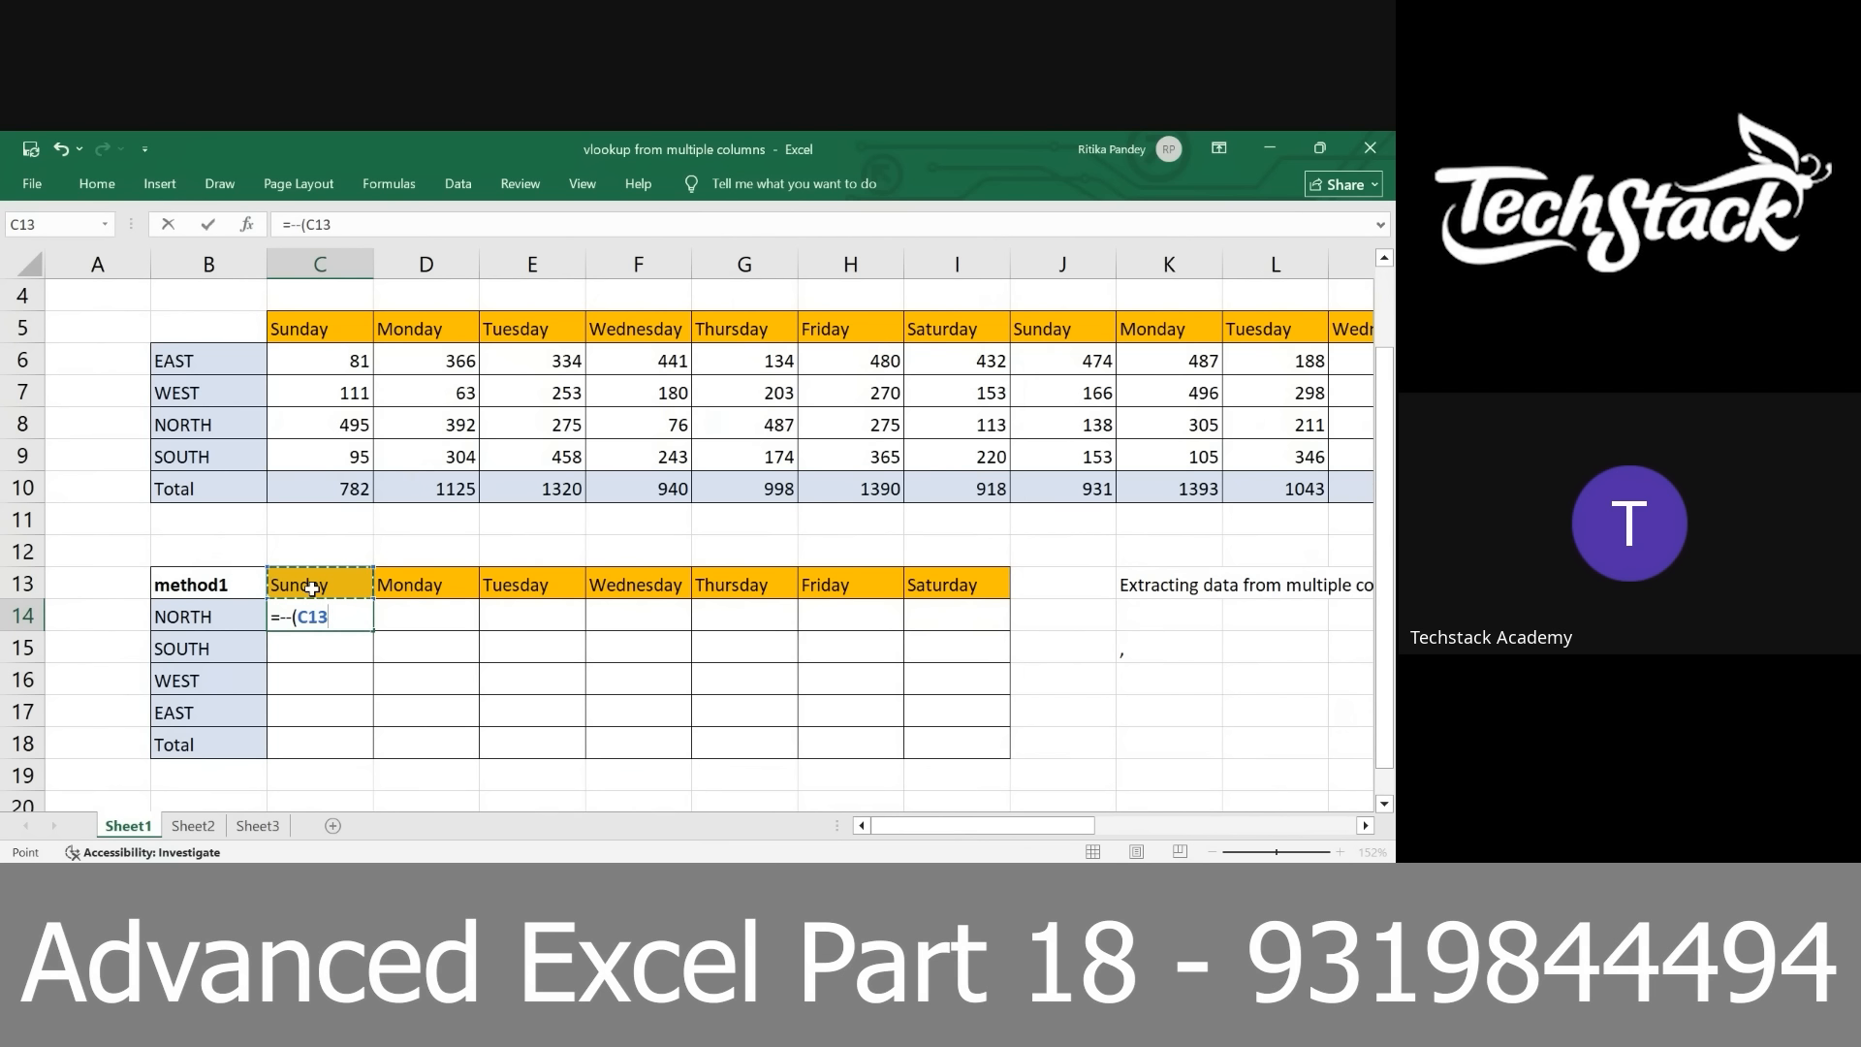
key("F4")
key("F4")
type("=")
left_click(329, 335)
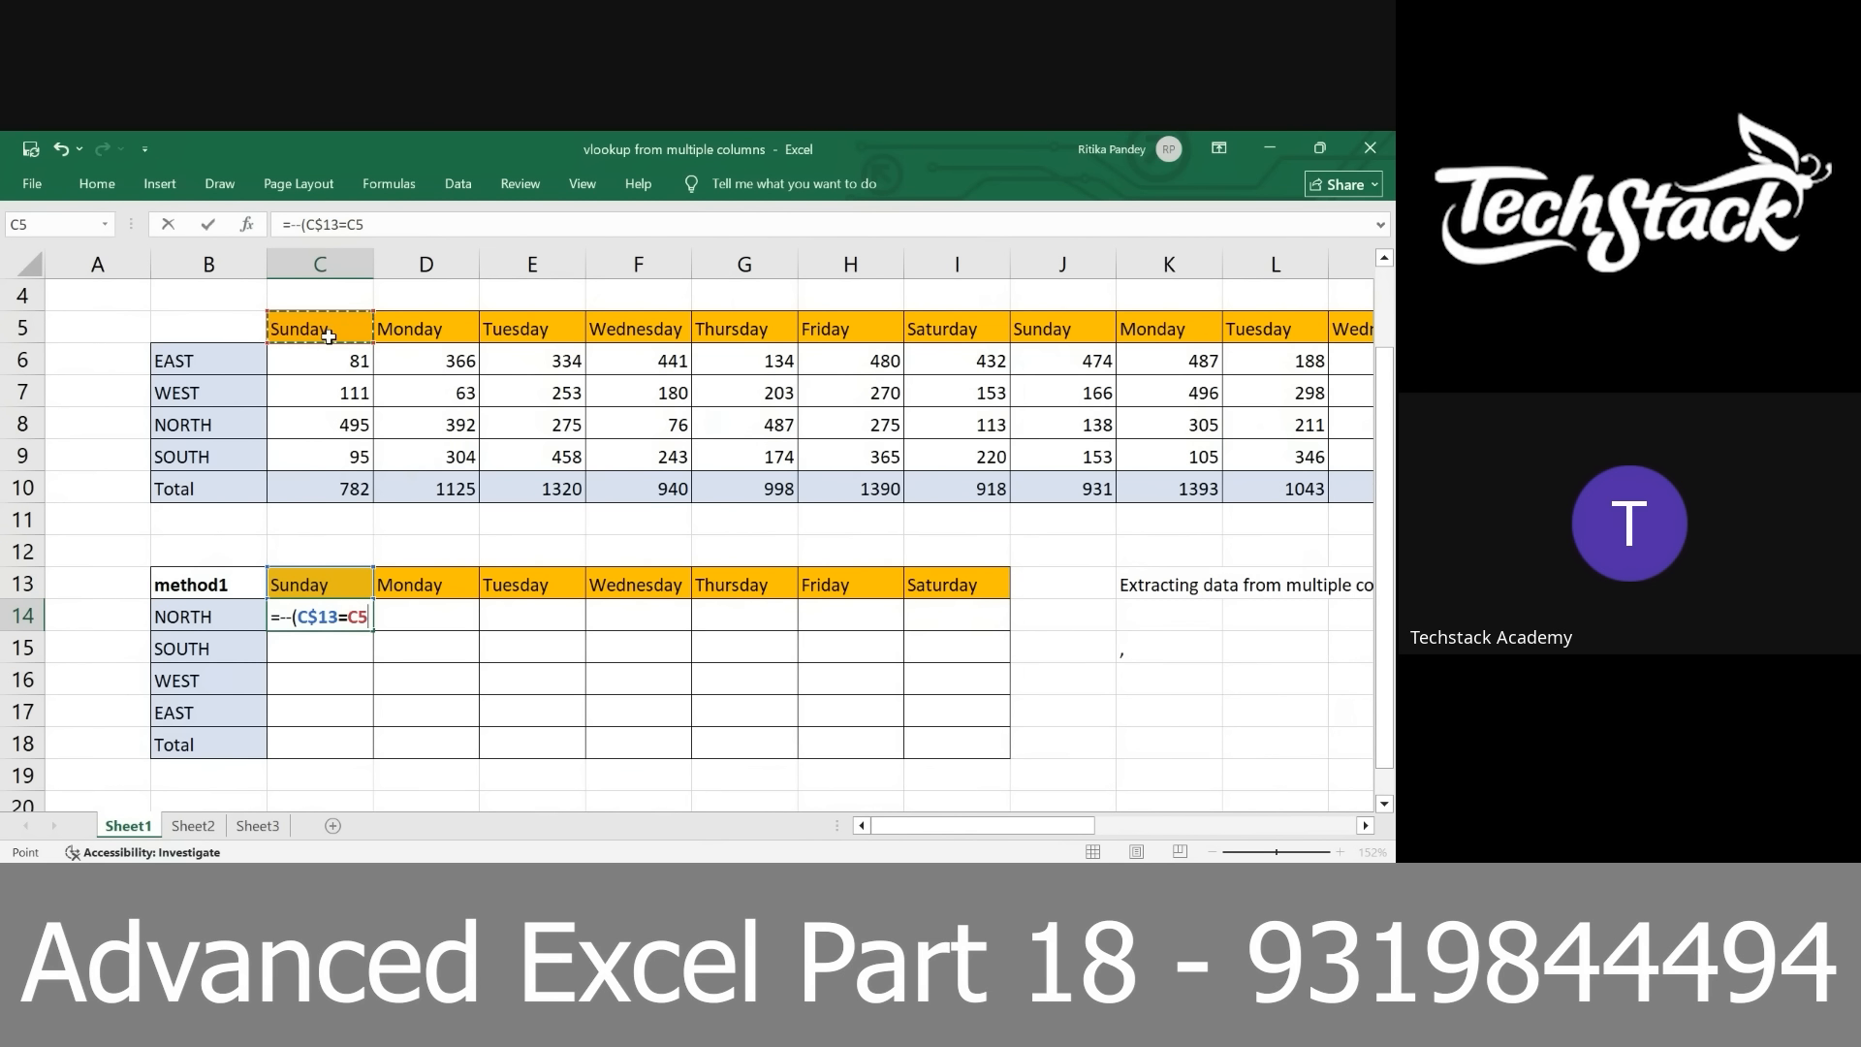
key("ctrl+shift+Right")
key("F4")
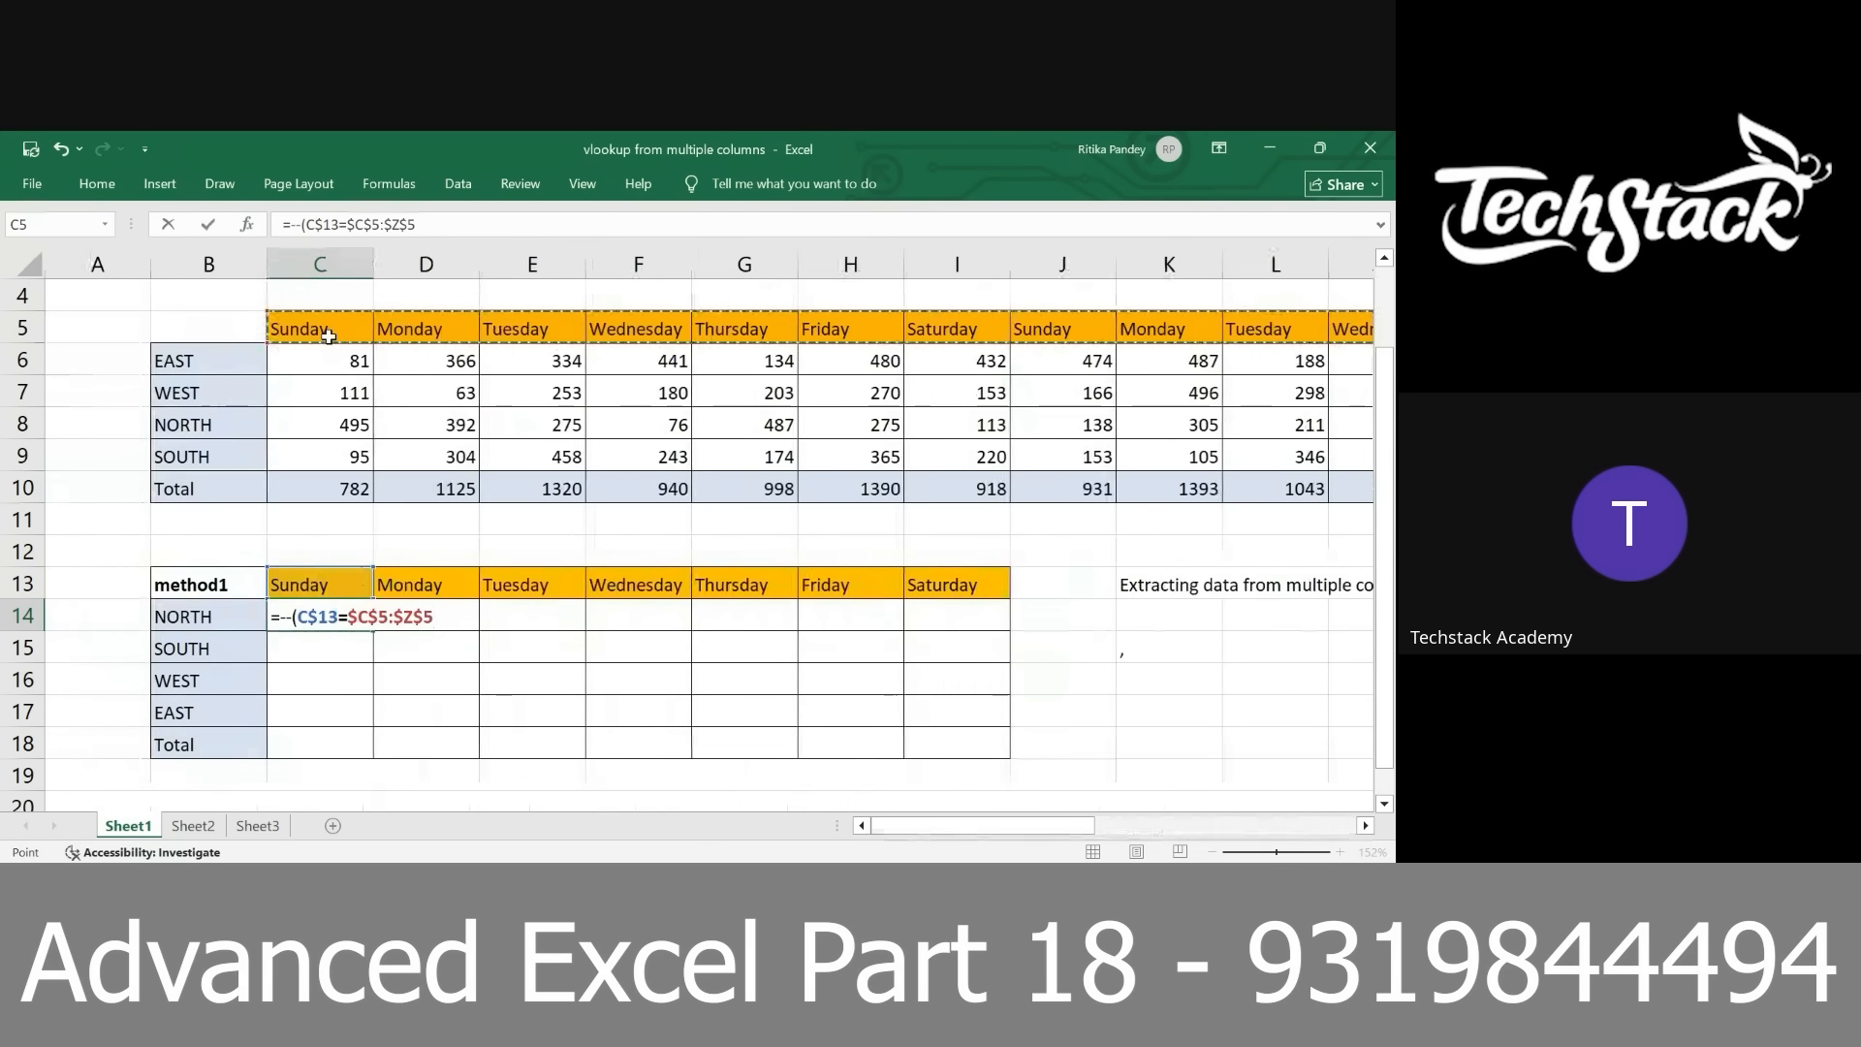
key("ctrl+shift+Return")
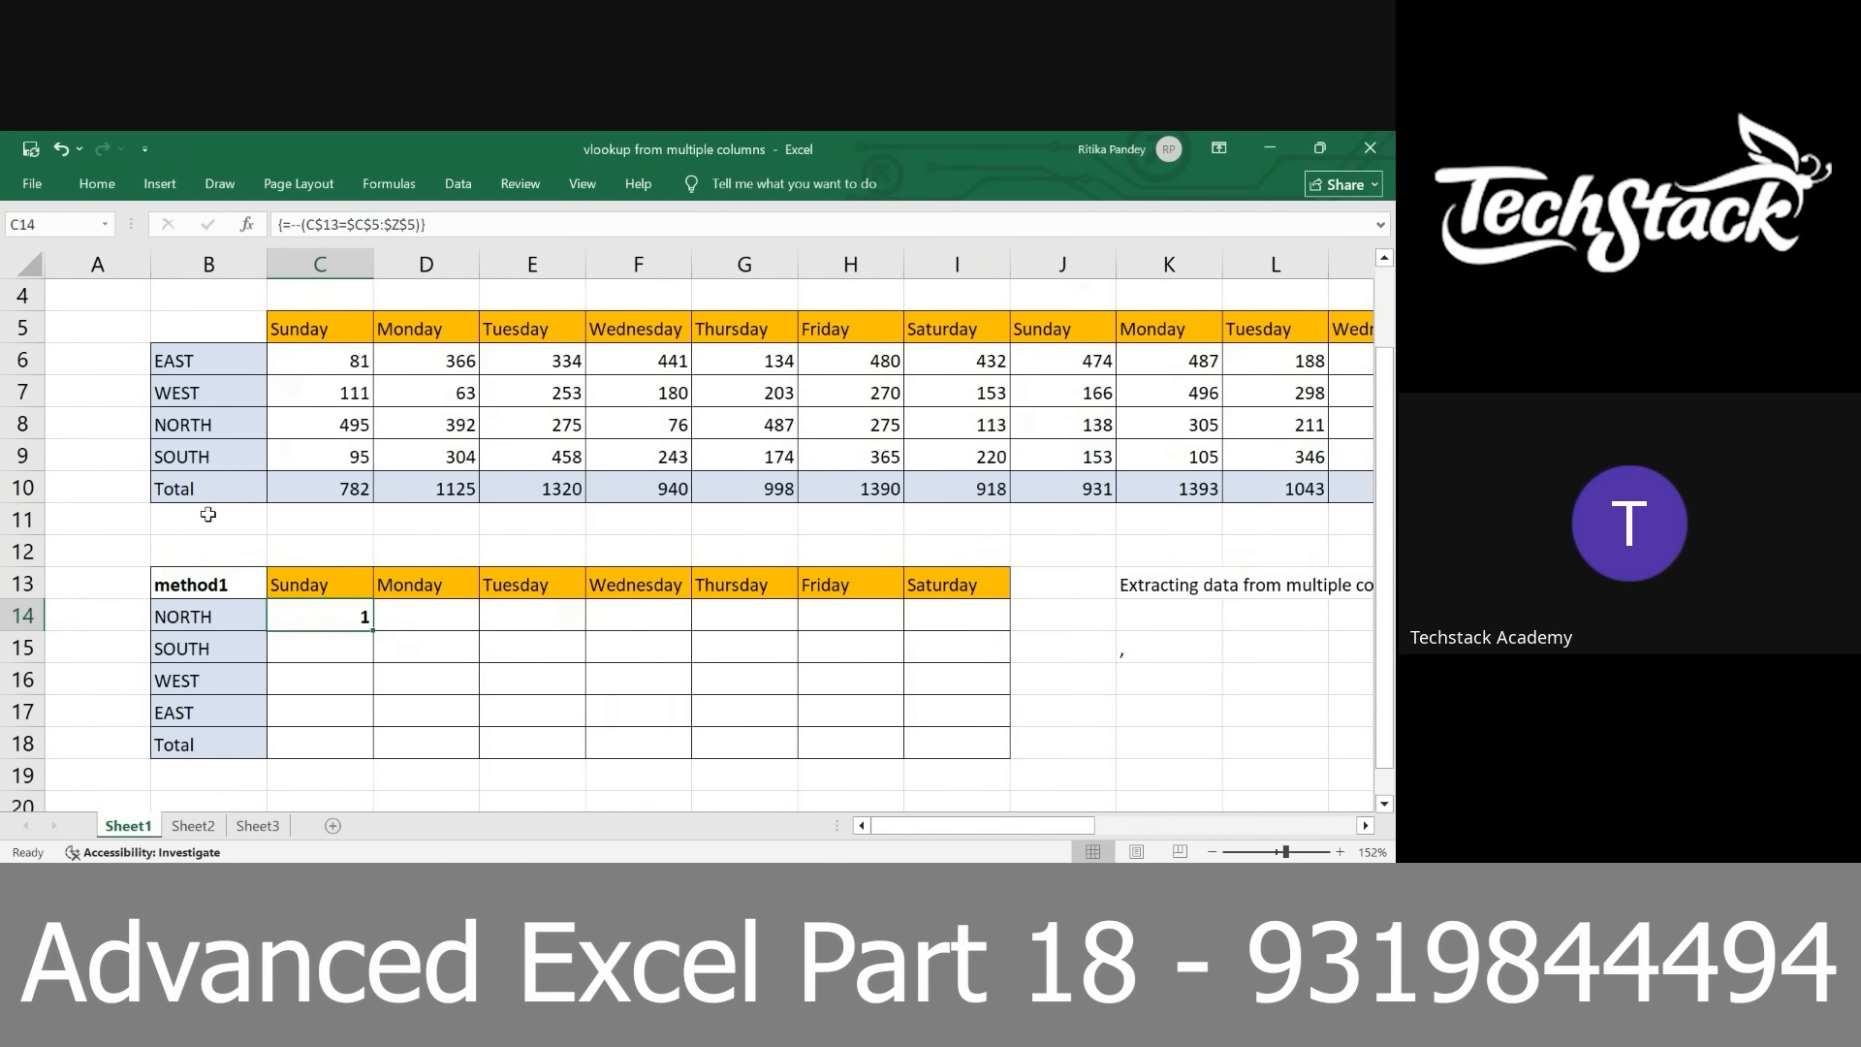
Extend the C14 formula by multiplying the day comparison by COLUMN($C$5:$Z$5)
scroll(328, 663, "up", 2, "ctrl")
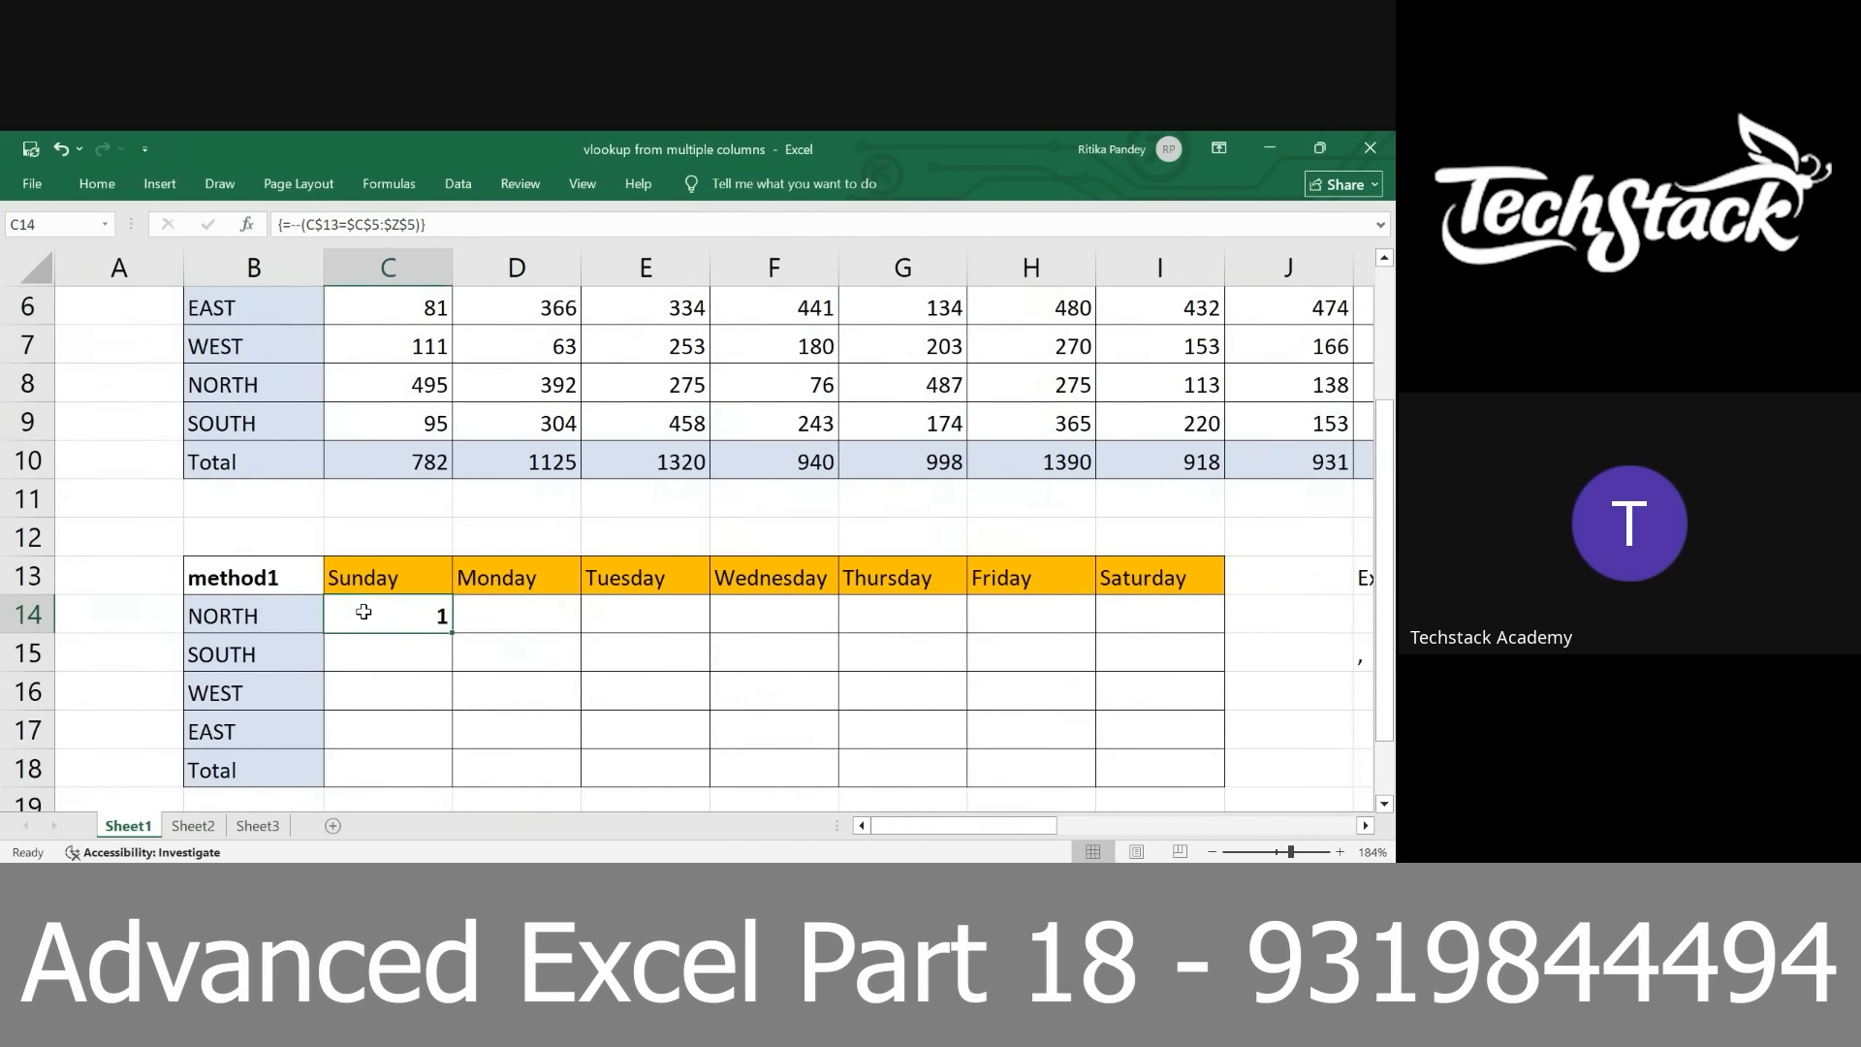
double_click(363, 612)
left_click_drag(364, 613, 535, 616)
left_click(551, 619)
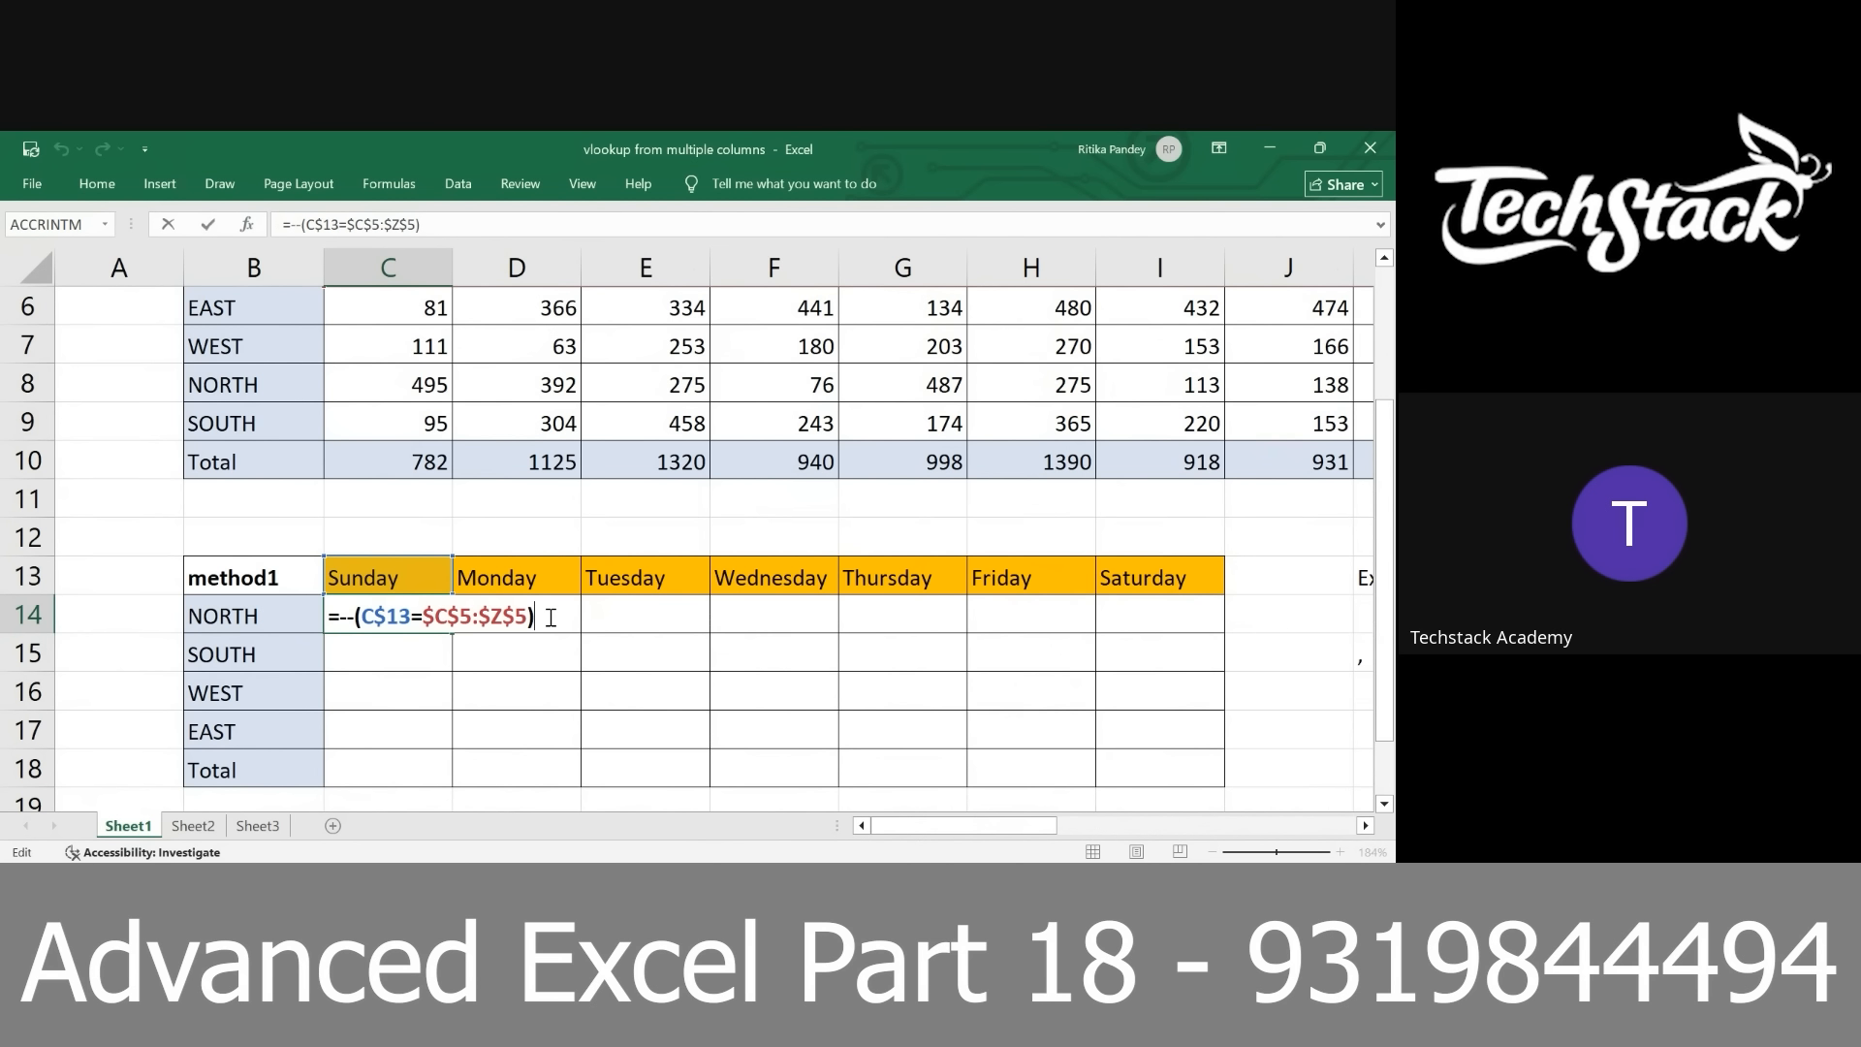
type("*column(")
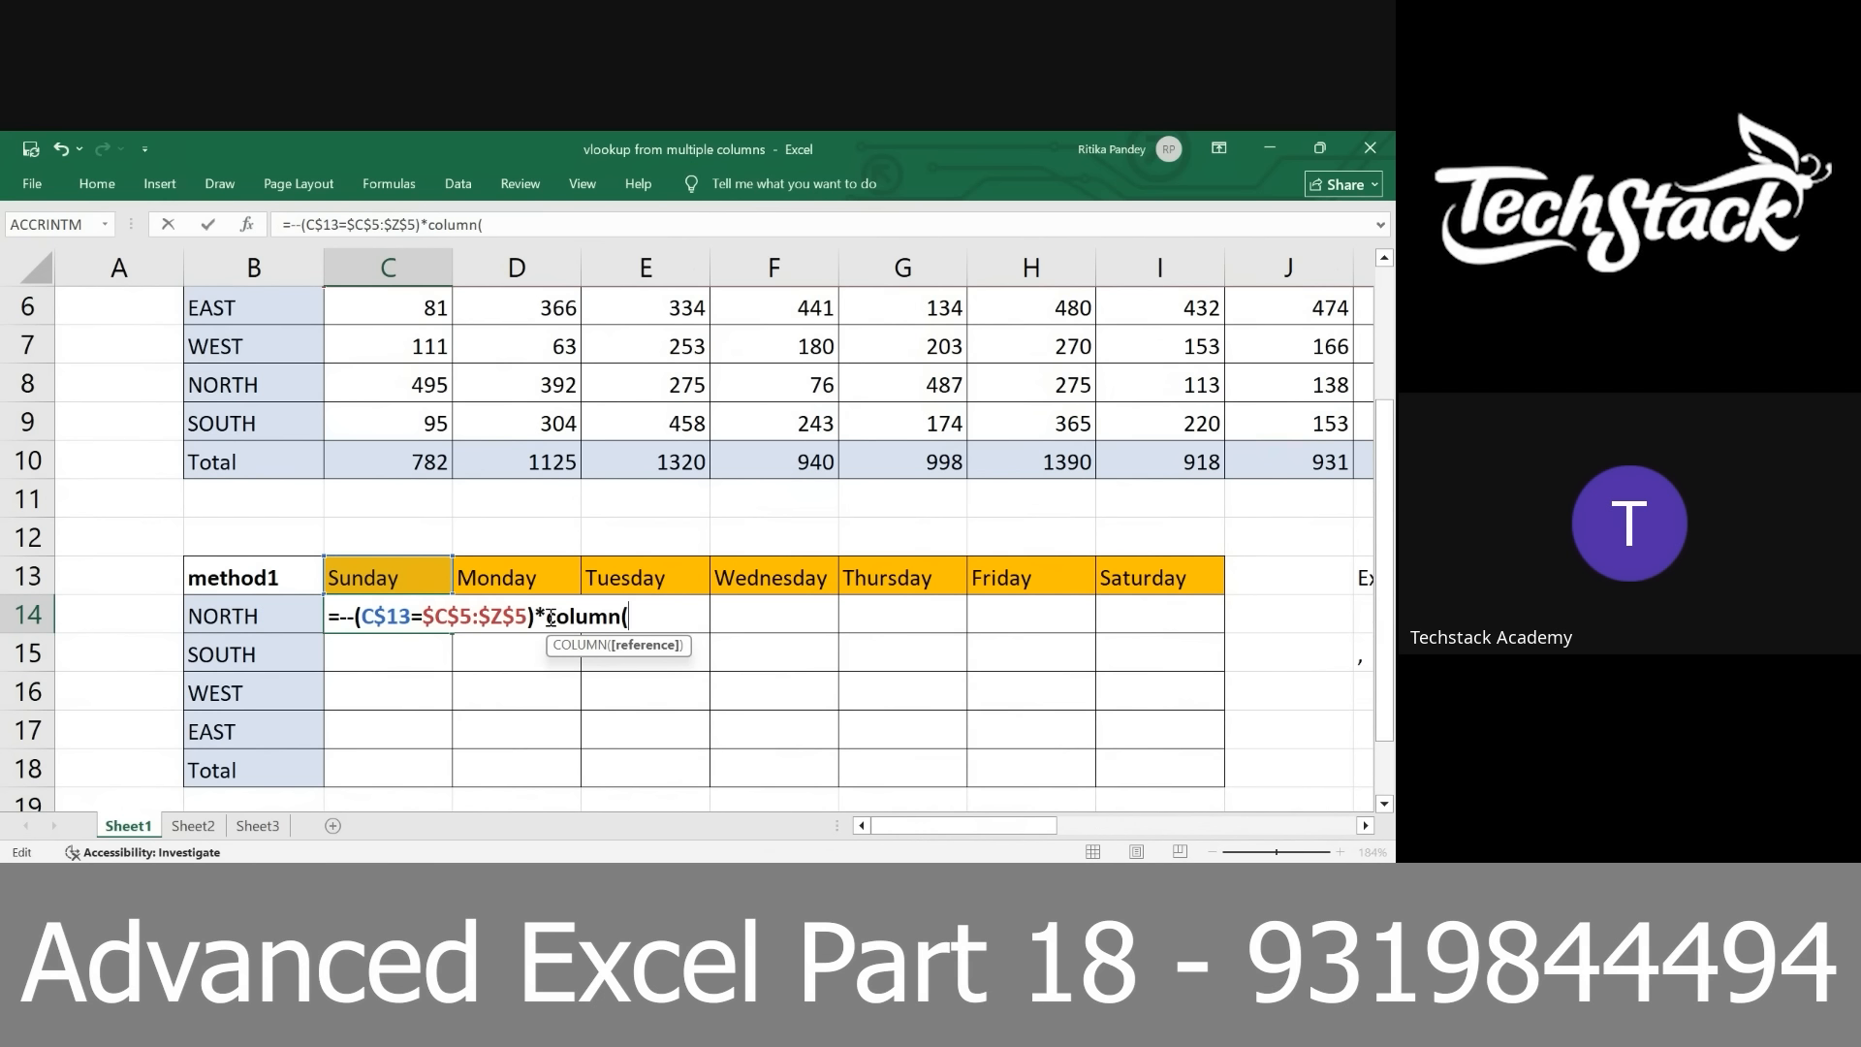
scroll(550, 618, "up", 1)
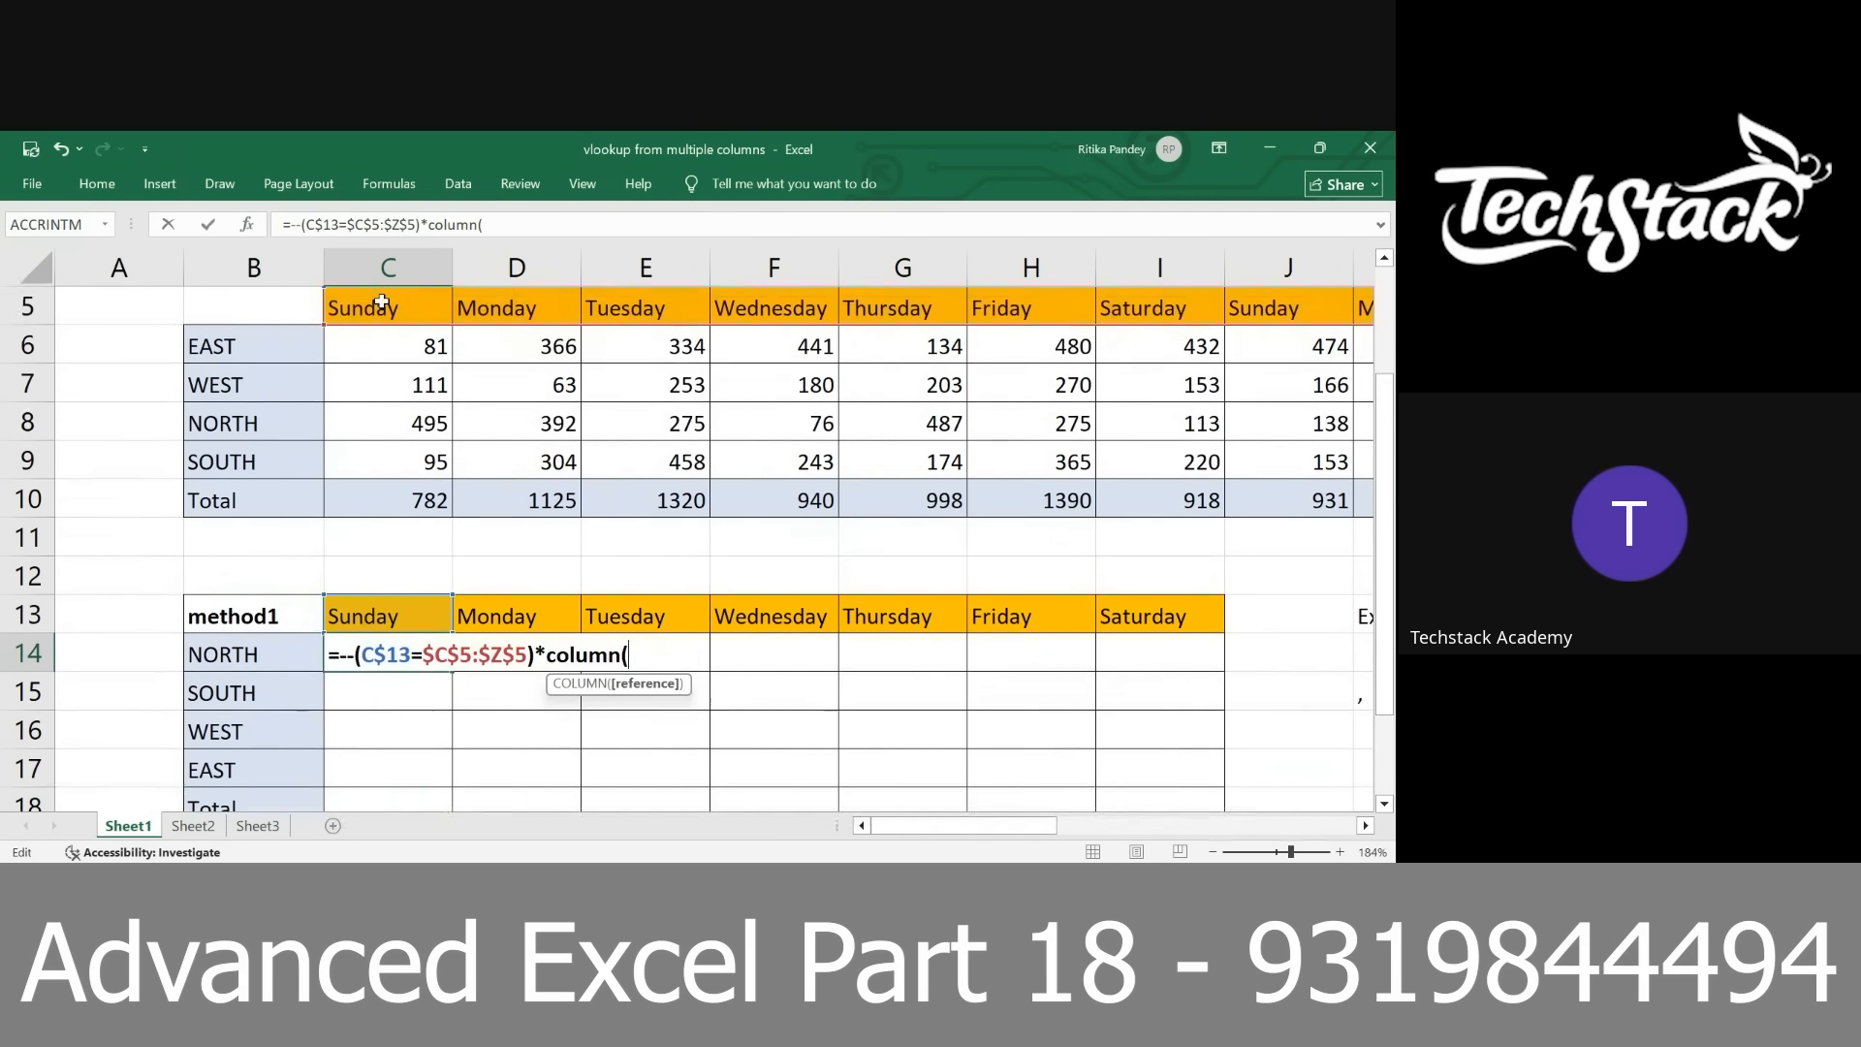
left_click_drag(374, 308, 381, 302)
key("F4")
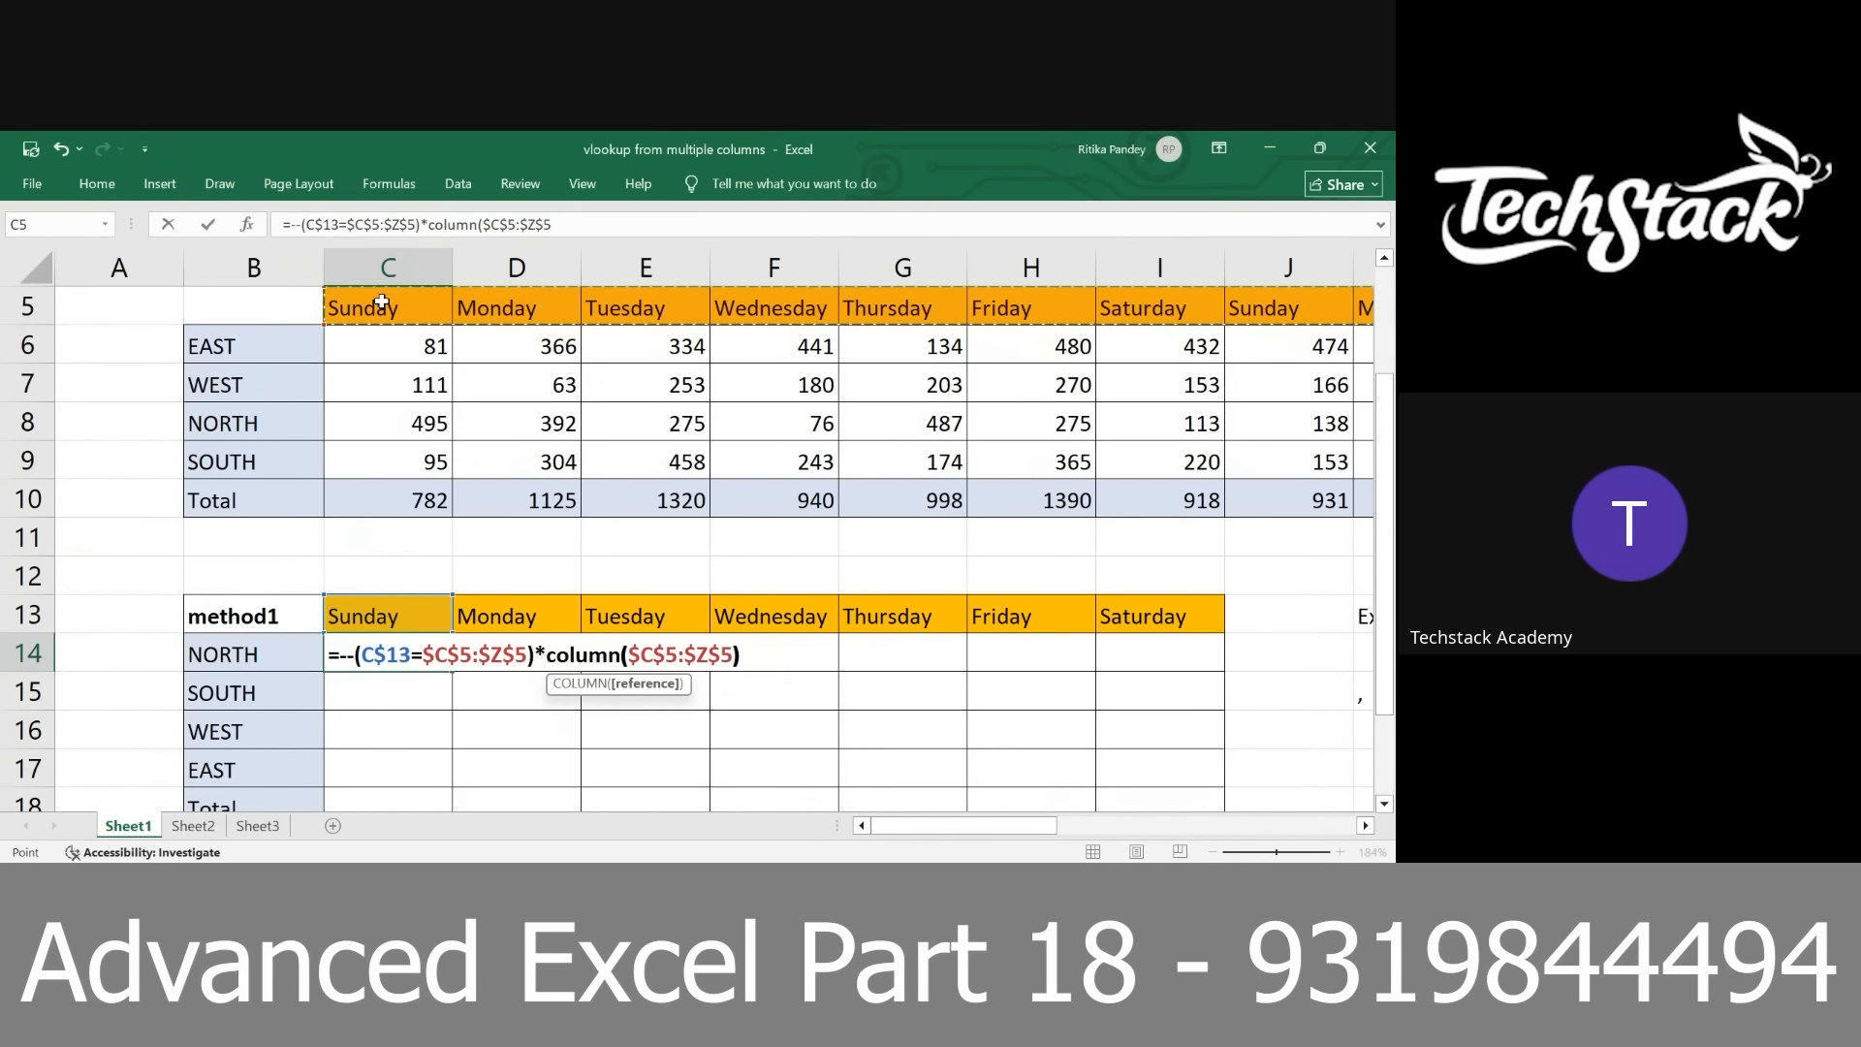
type(")")
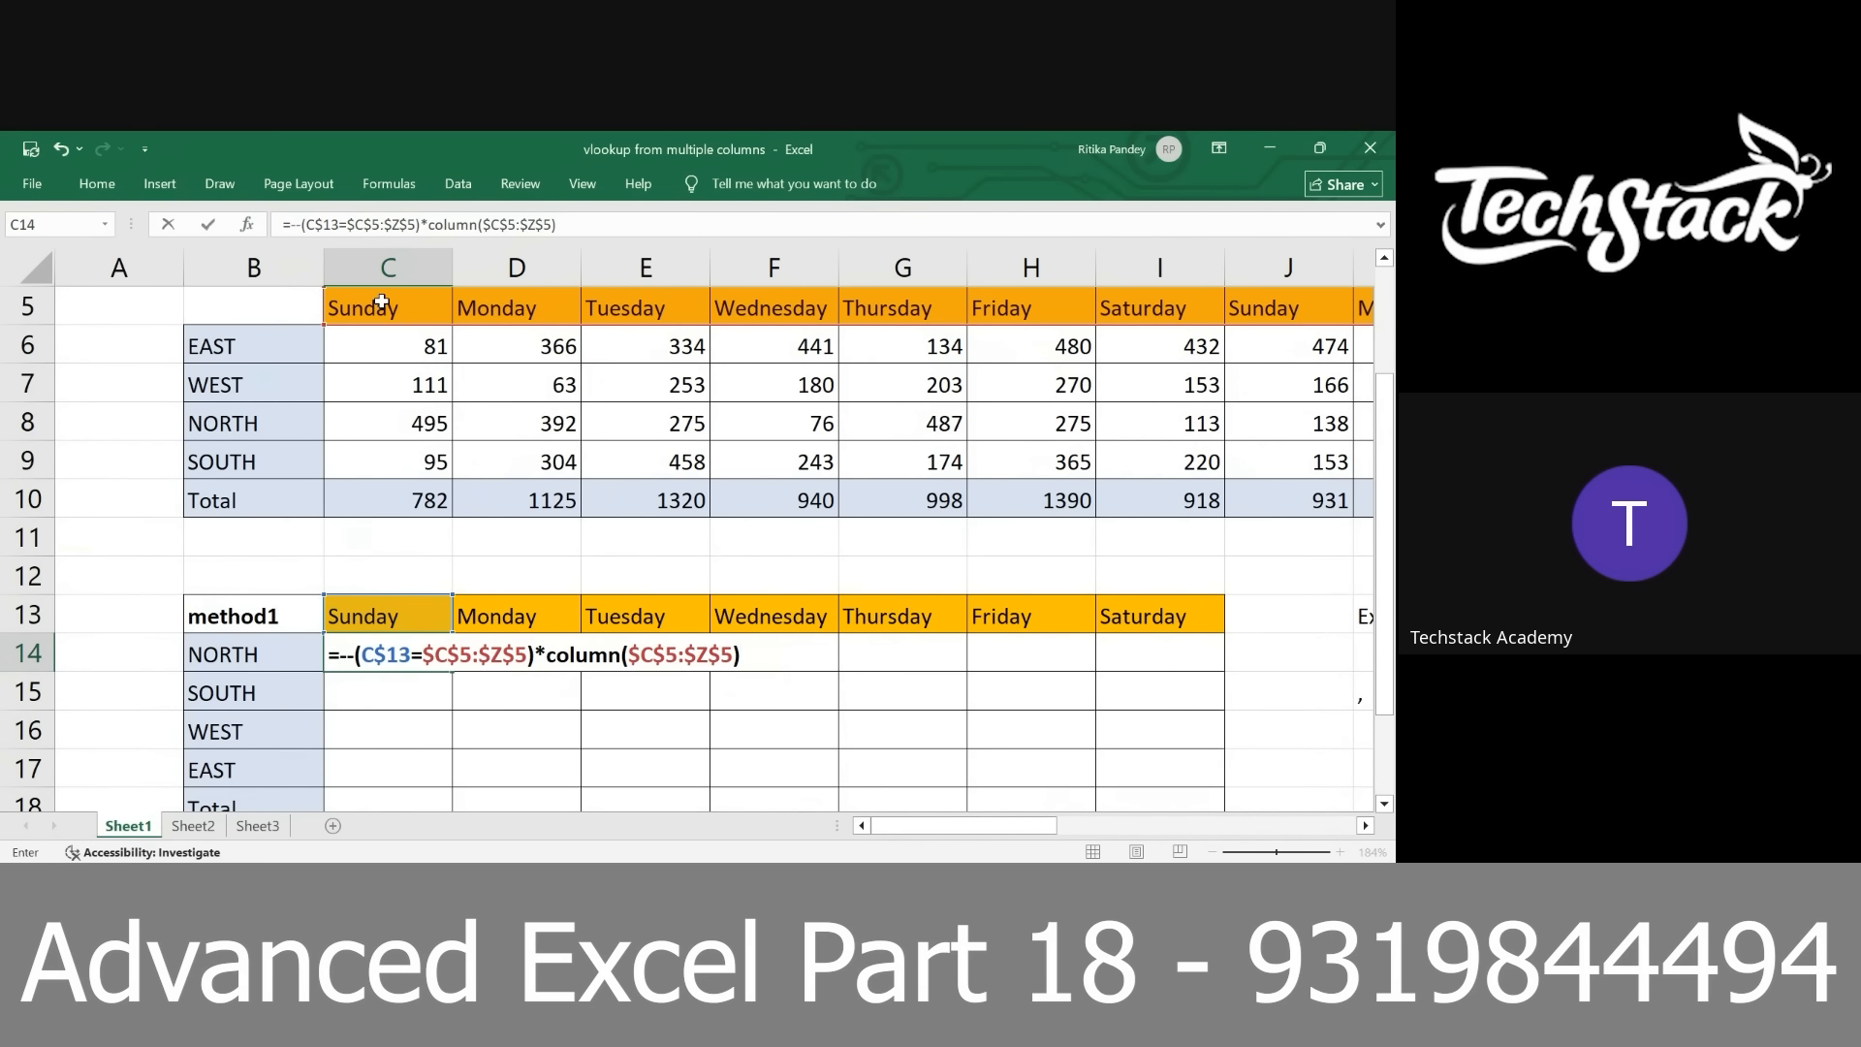
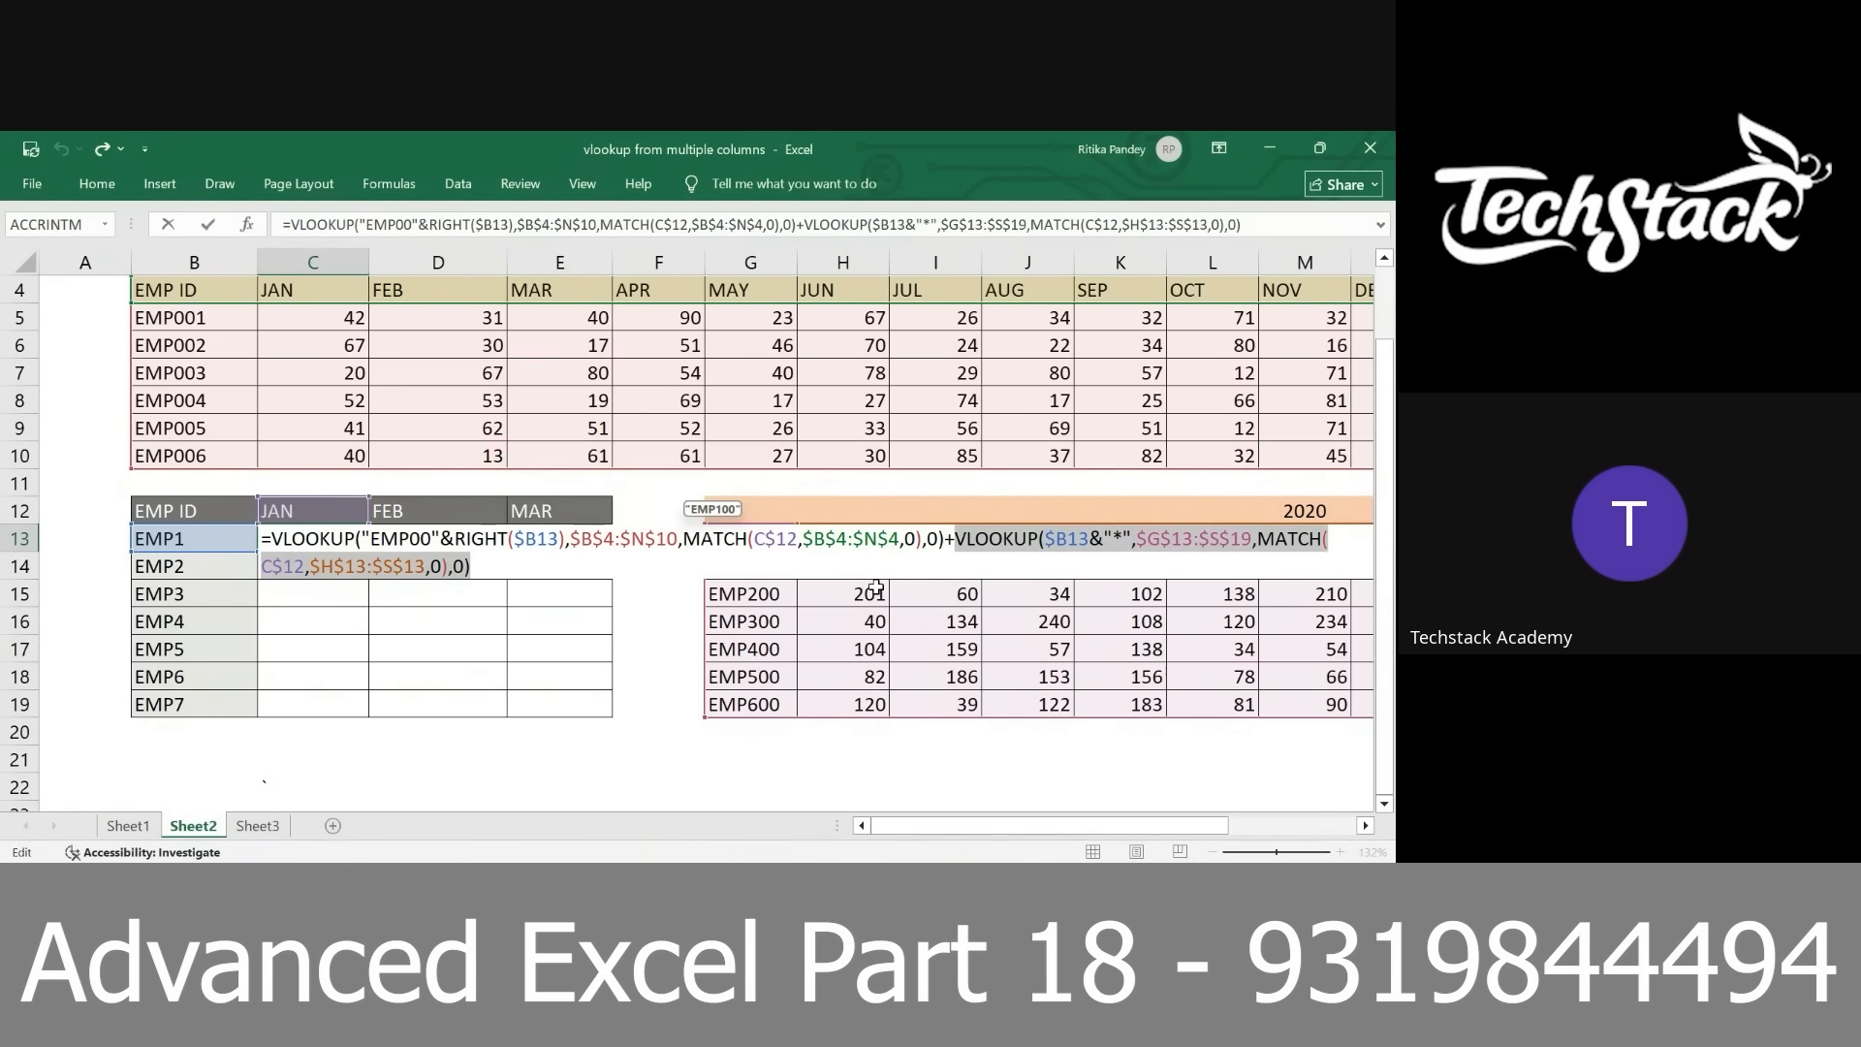
Change the MATCH range in C13's second VLOOKUP to $G$13:$S$13 after checking its arguments, and enter the formula as an array formula
left_click(1056, 539)
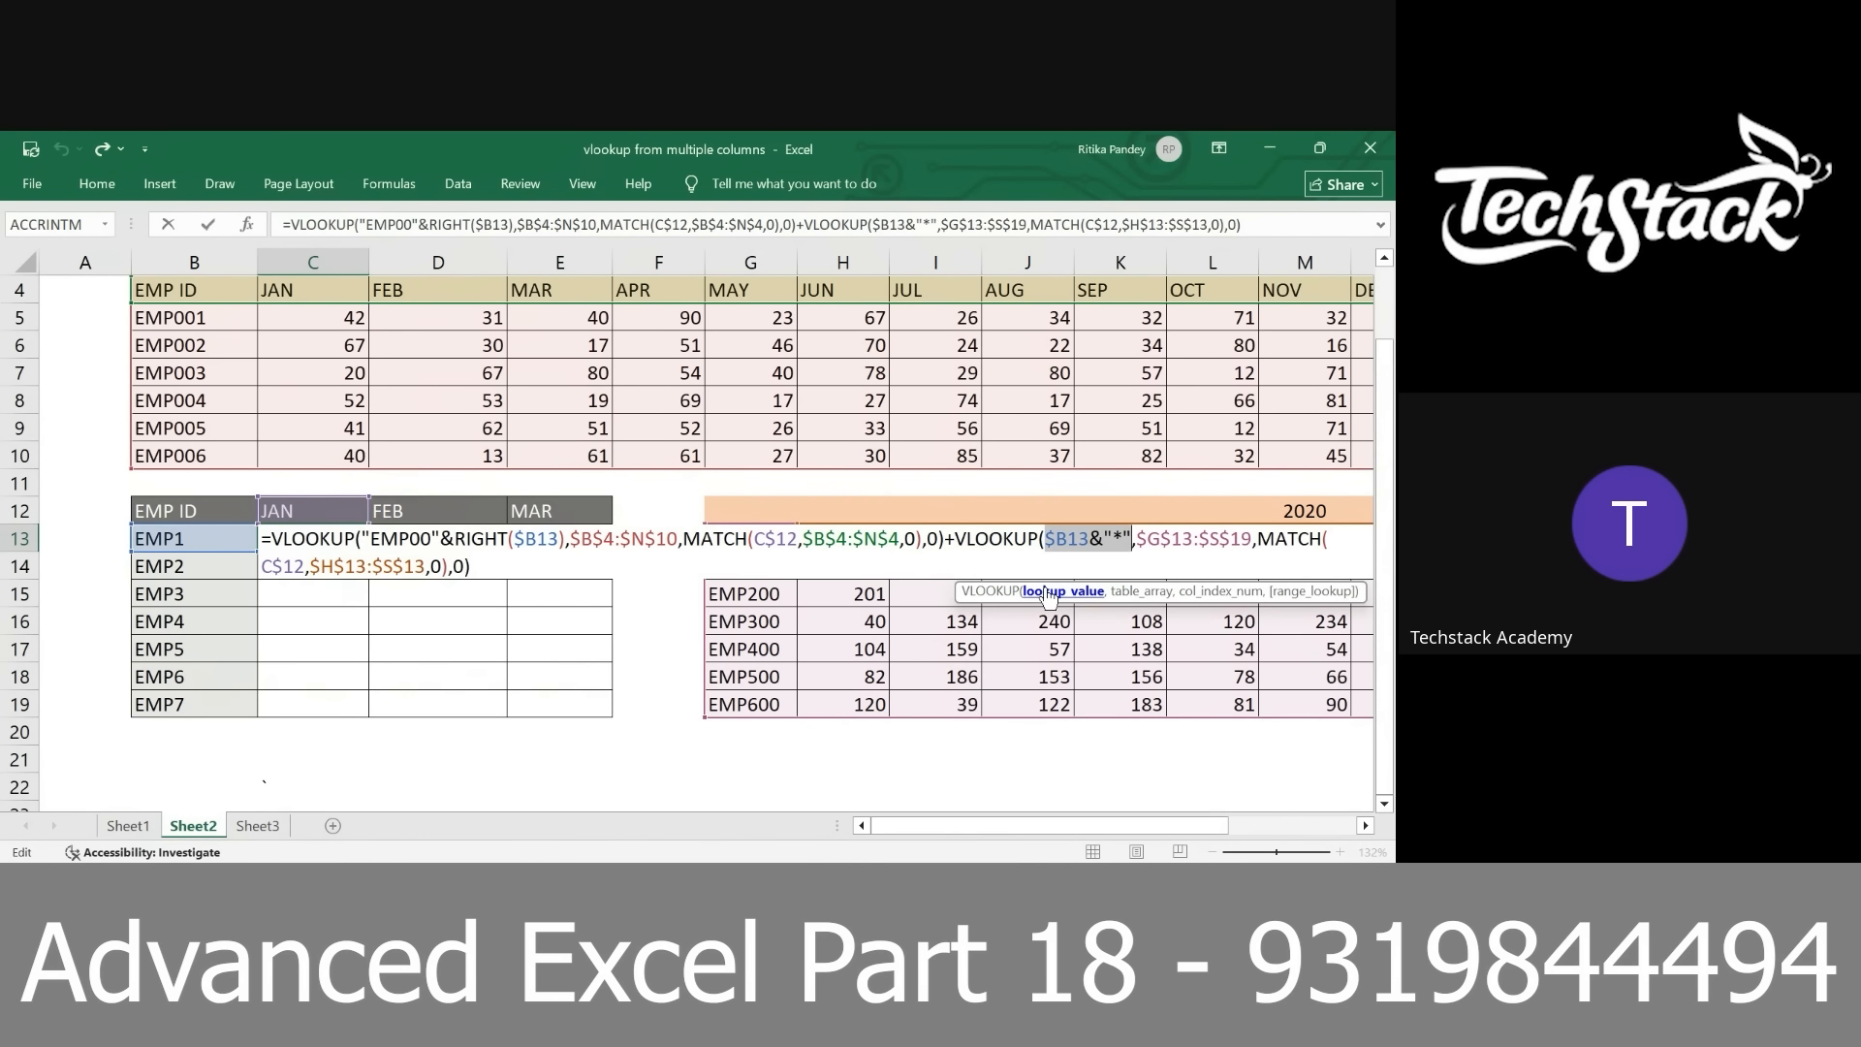
left_click(1129, 593)
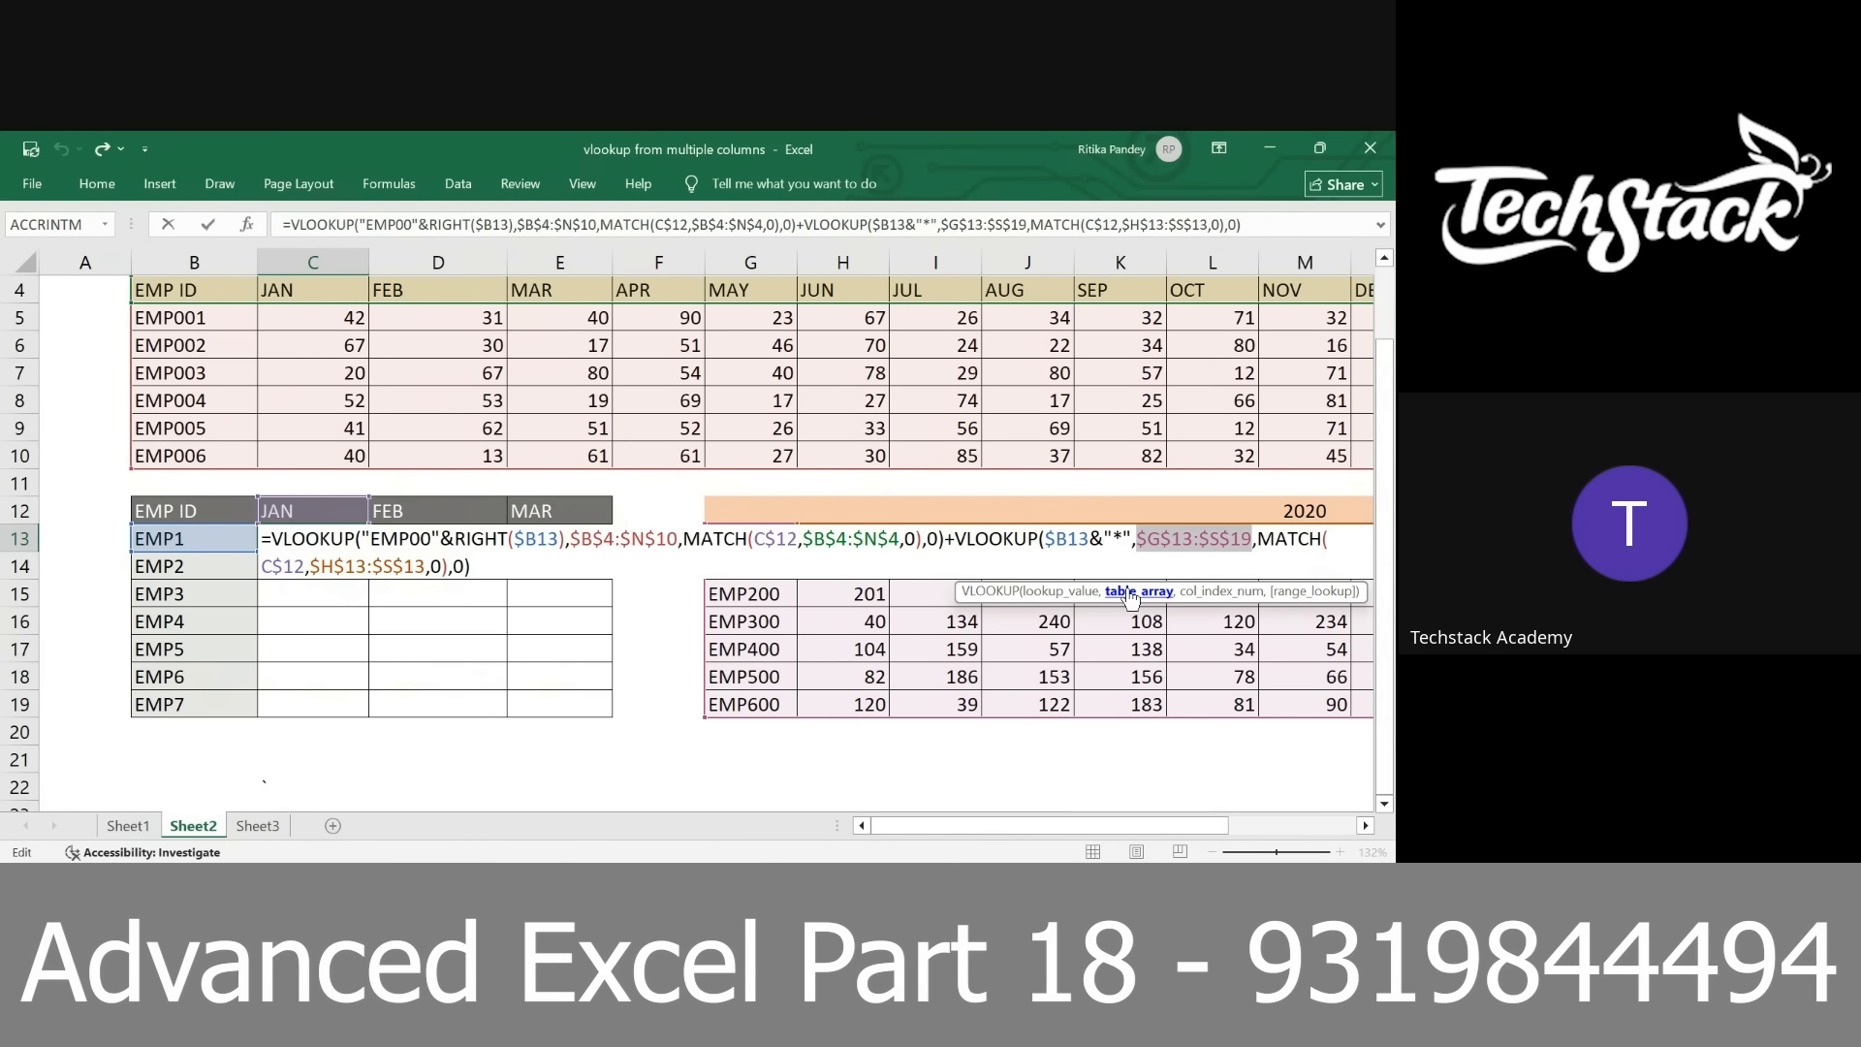
left_click(1197, 592)
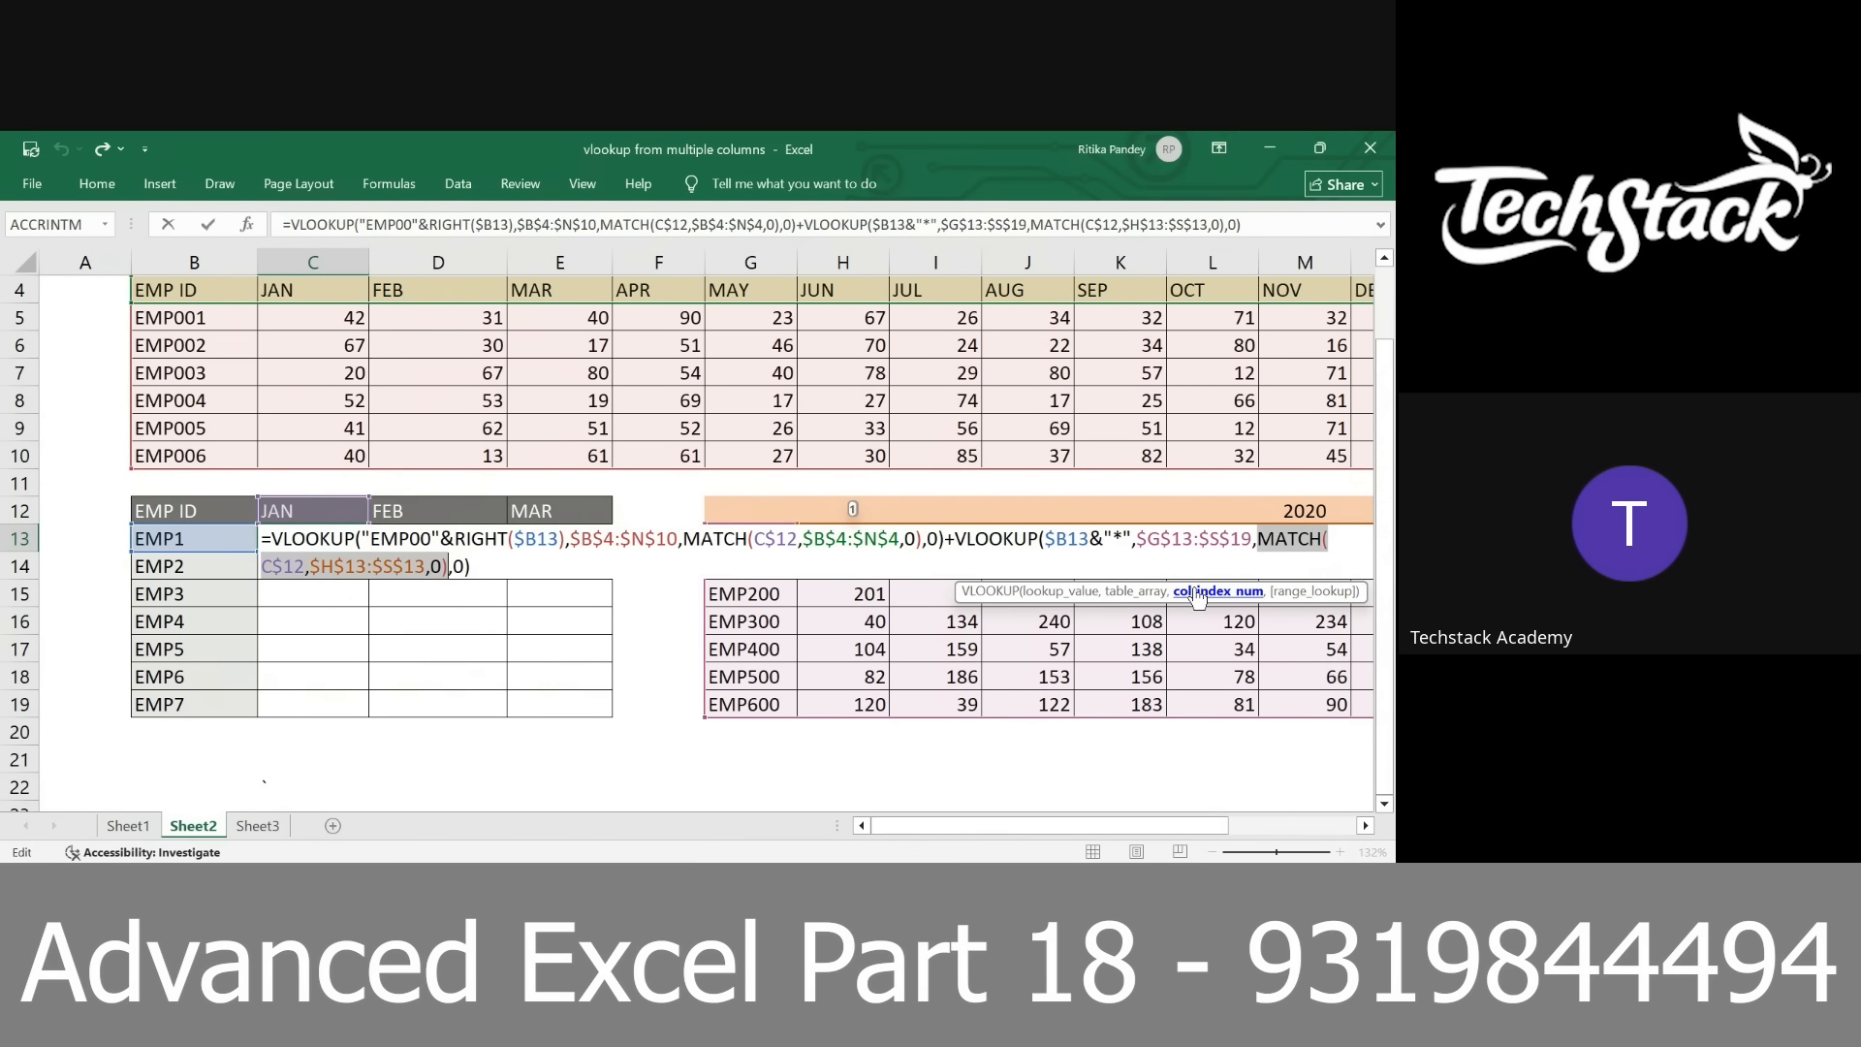
left_click(339, 566)
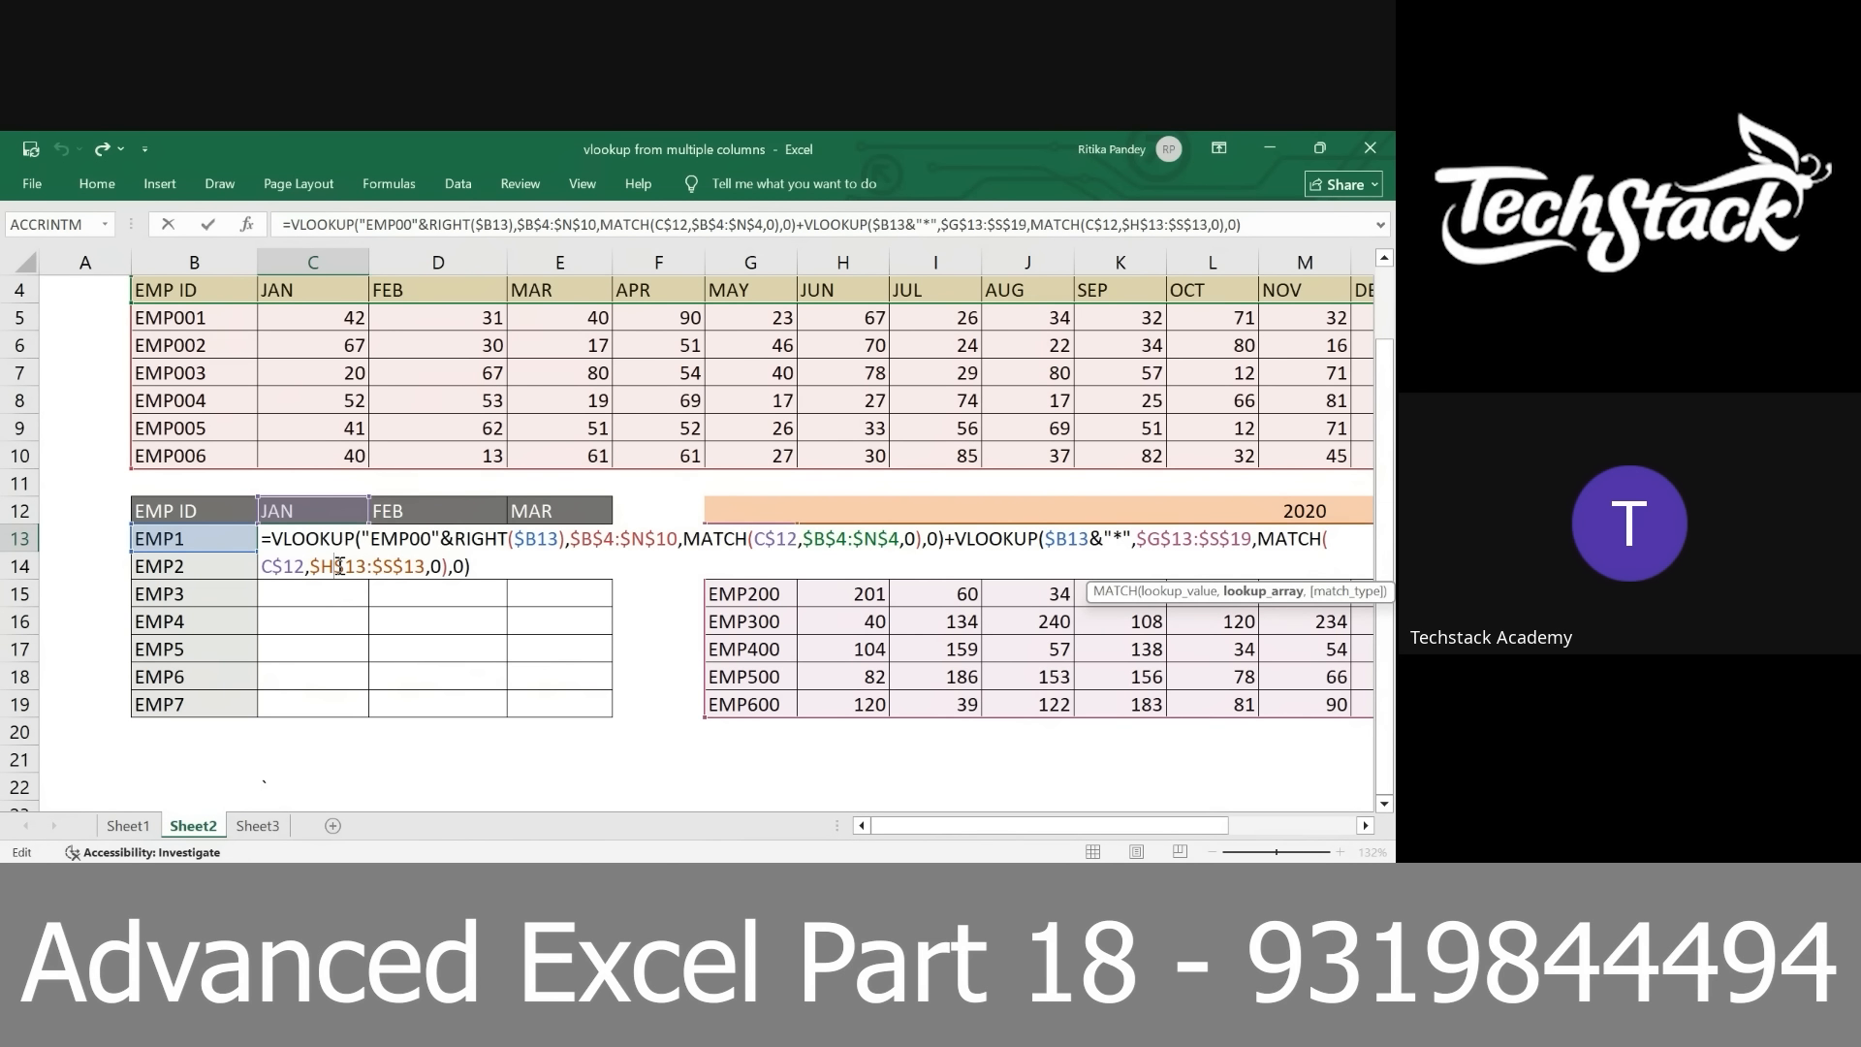
key("BackSpace")
type("G")
key("ctrl+shift+Return")
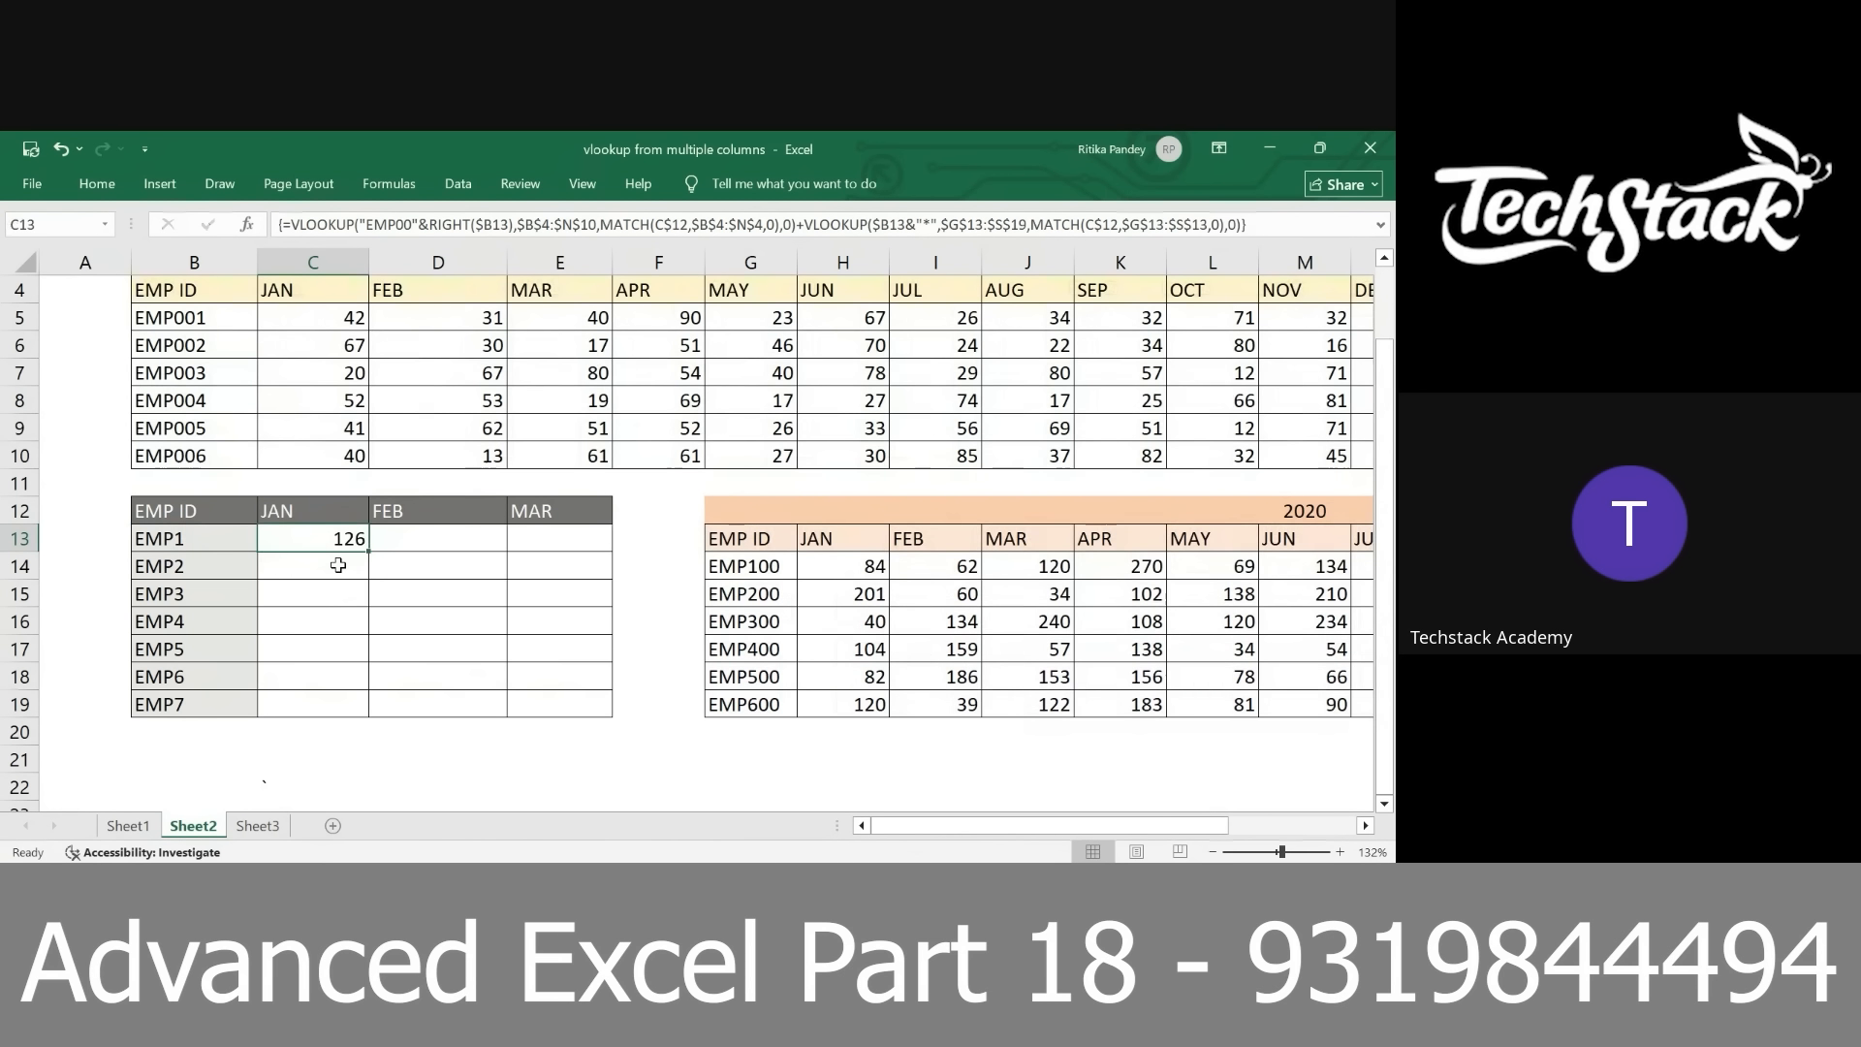
Examine the two VLOOKUP parts that are added together in the C13 formula
double_click(293, 547)
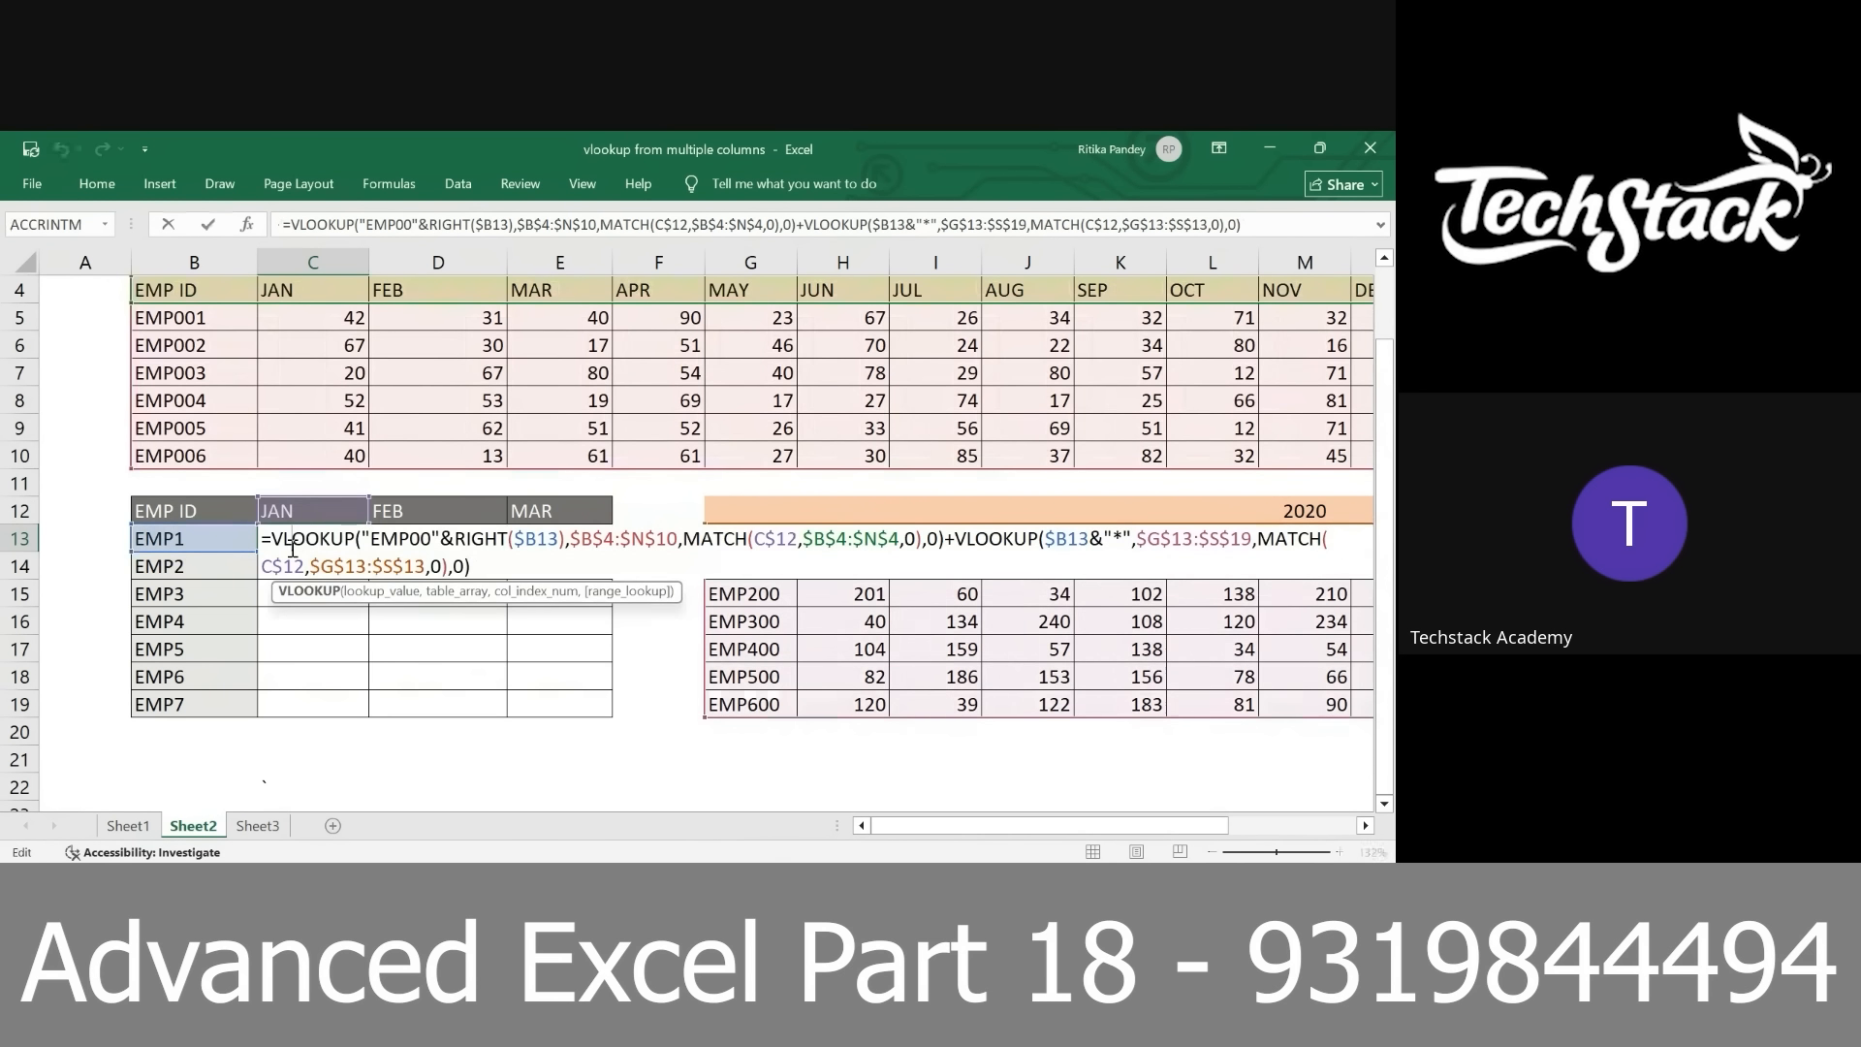
left_click_drag(271, 539, 963, 580)
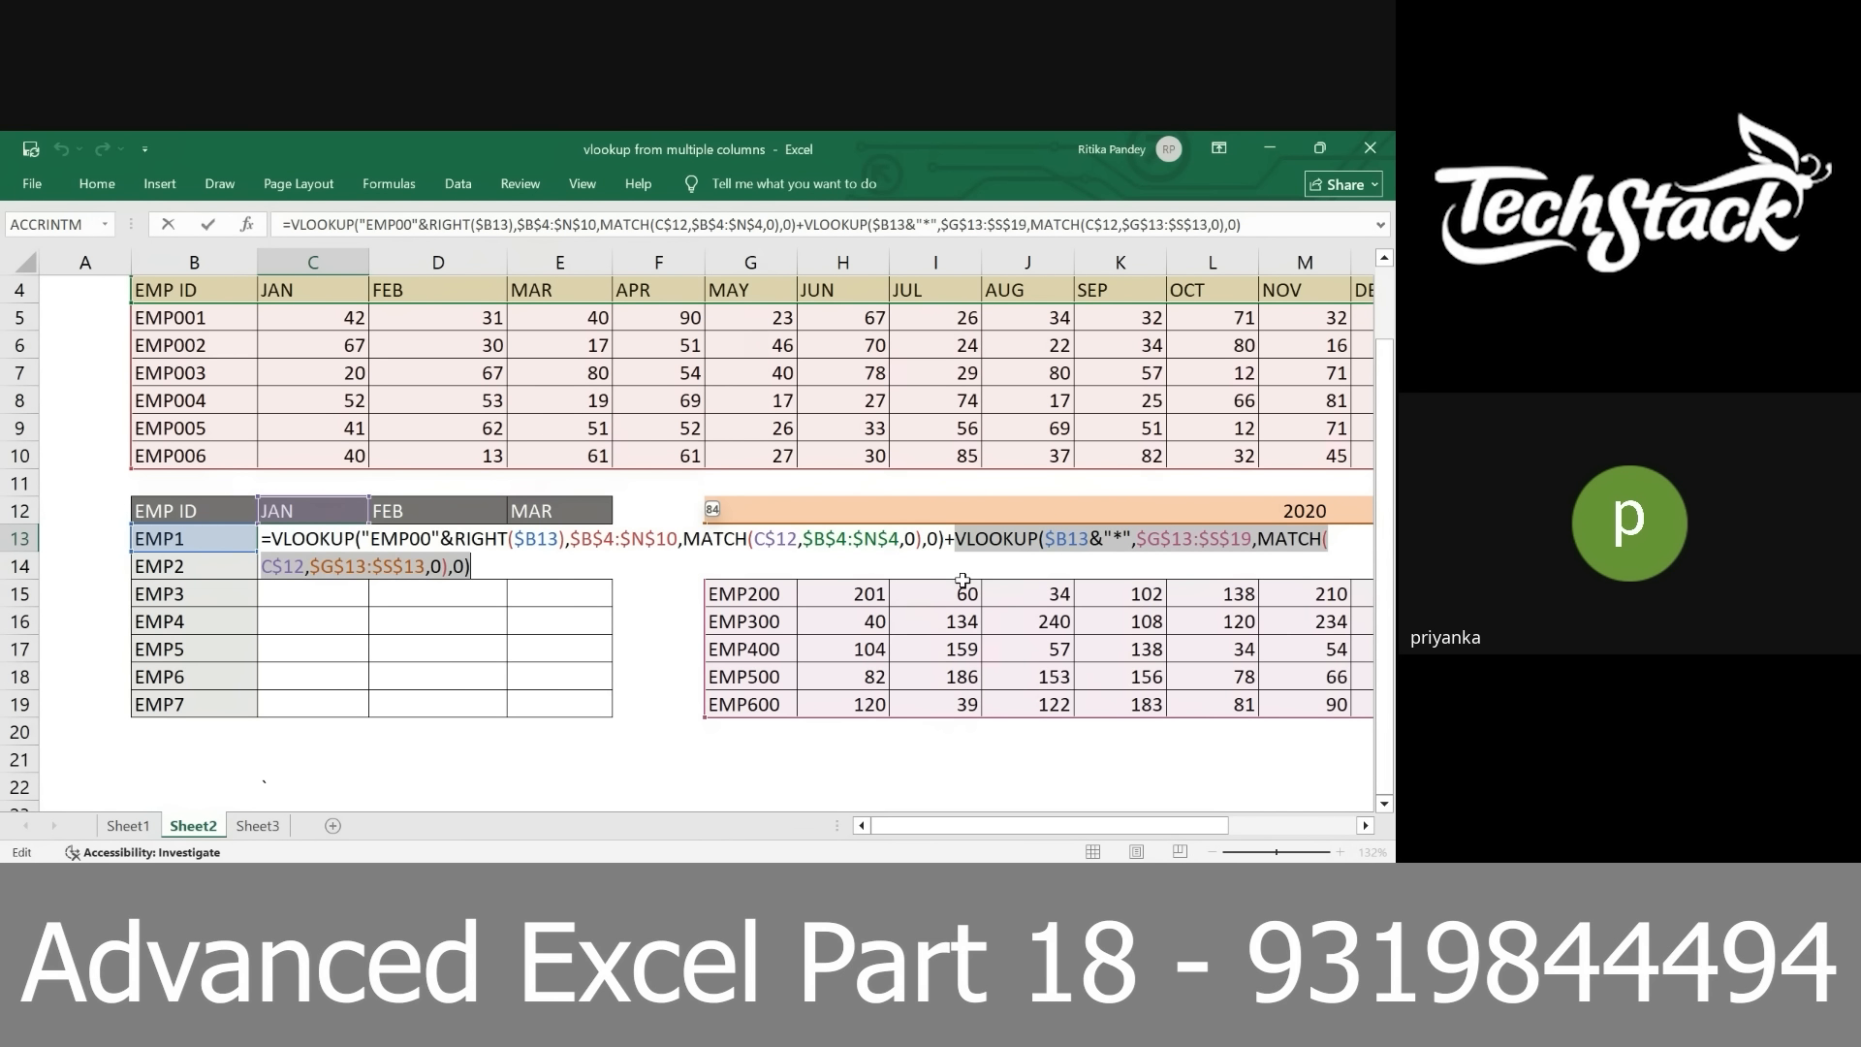
key("ctrl+shift+Return")
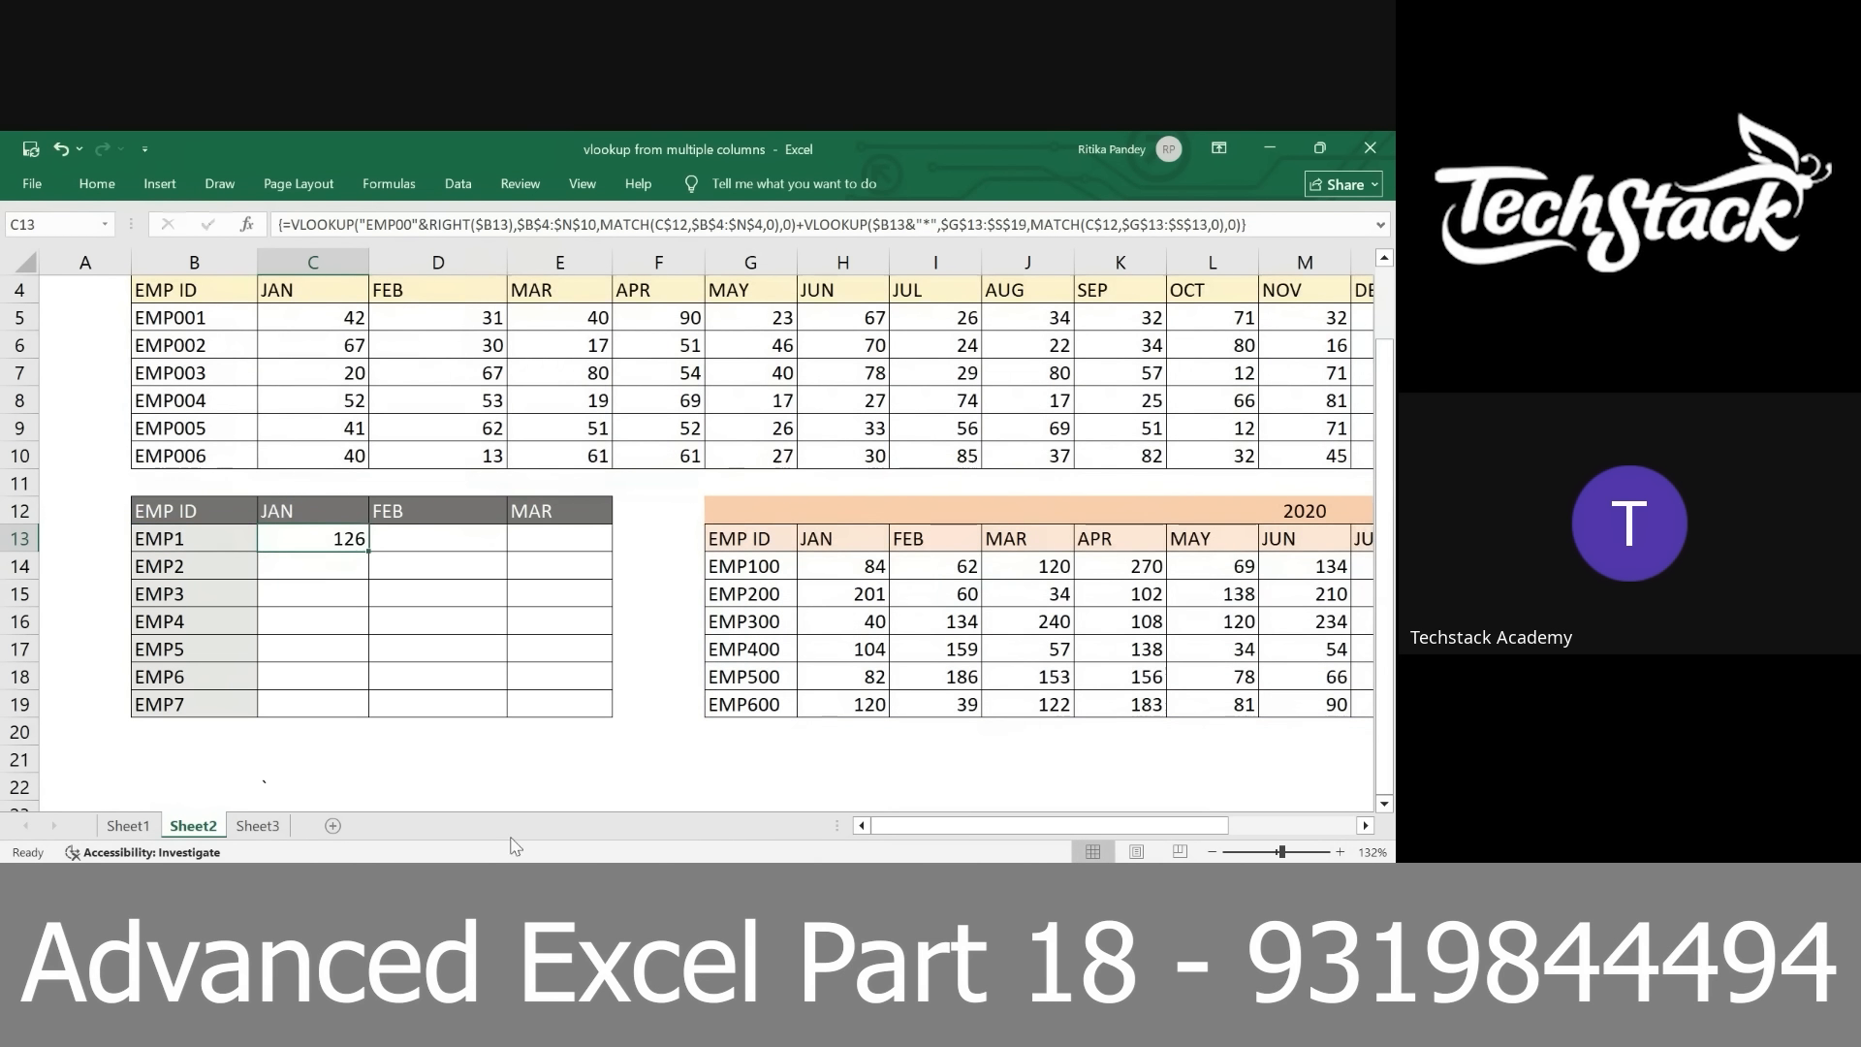
Review the SUM and VLOOKUP array formula in C14 on Sheet1, and return to the EMP tables on Sheet2
left_click(128, 825)
double_click(418, 618)
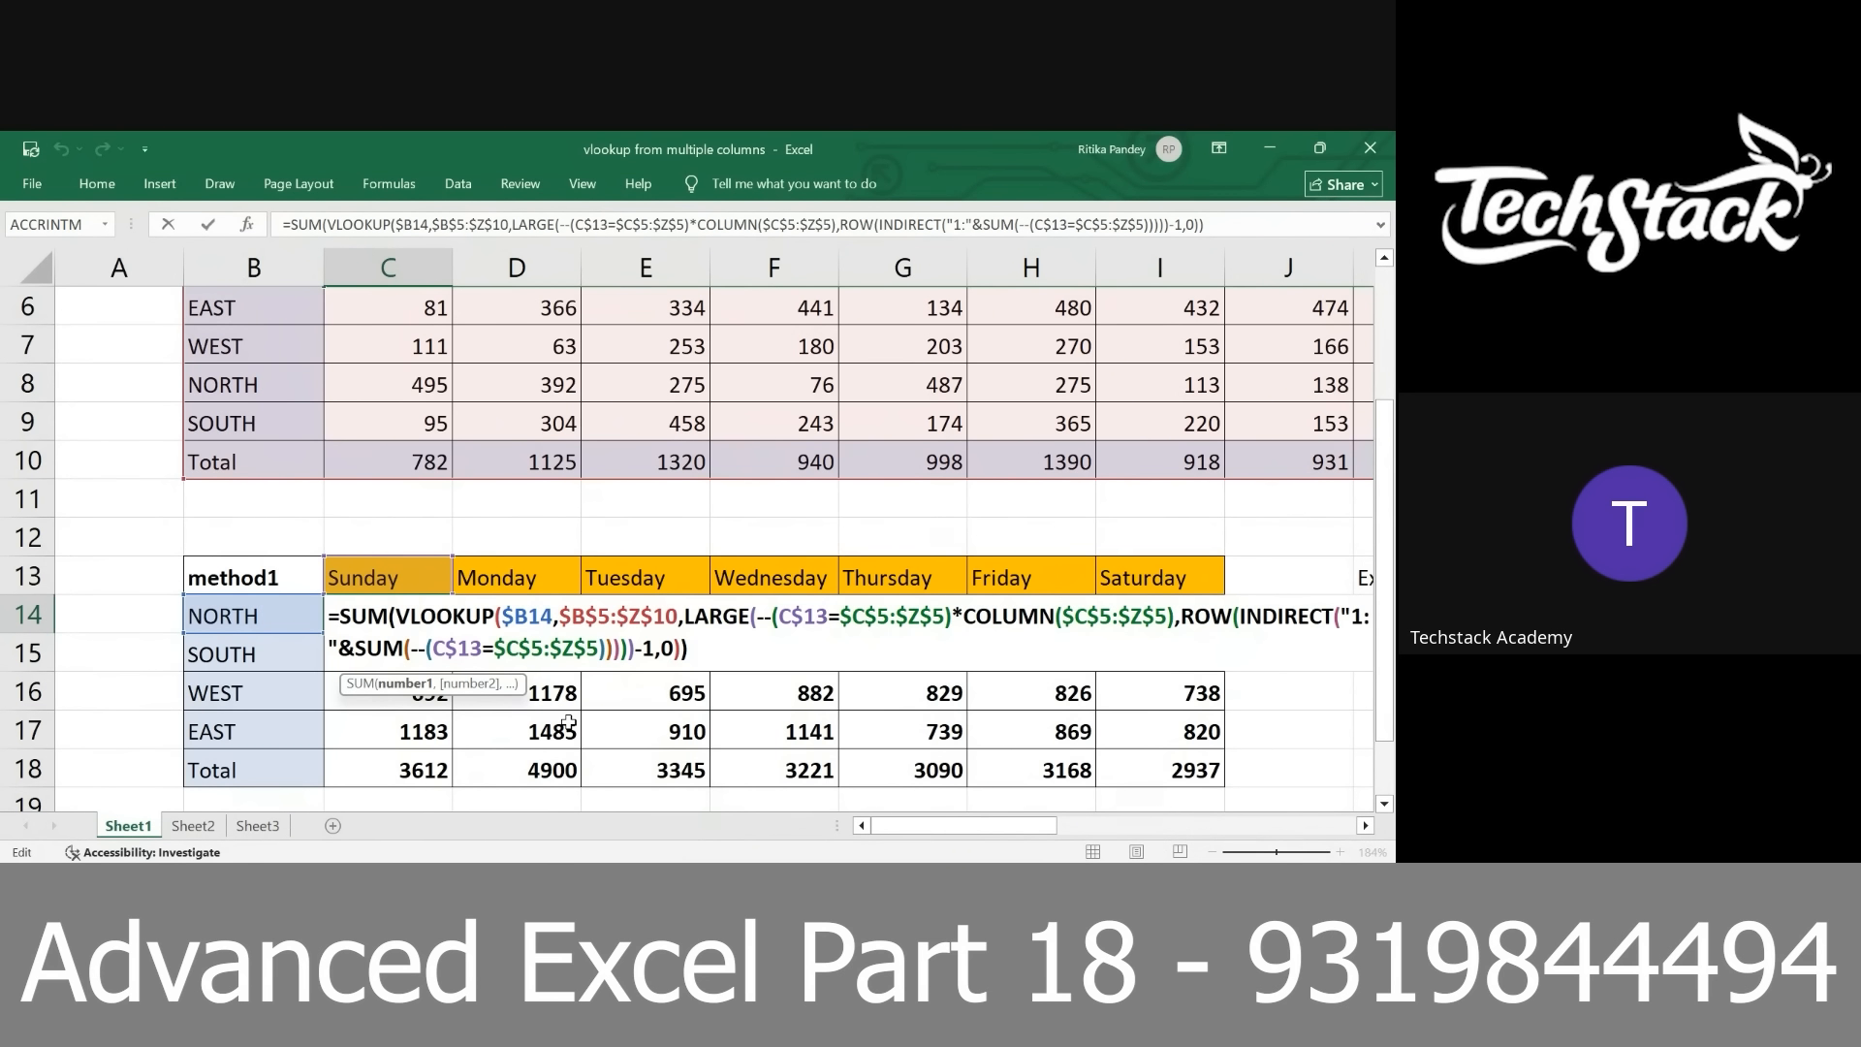
key("ctrl+shift+Return")
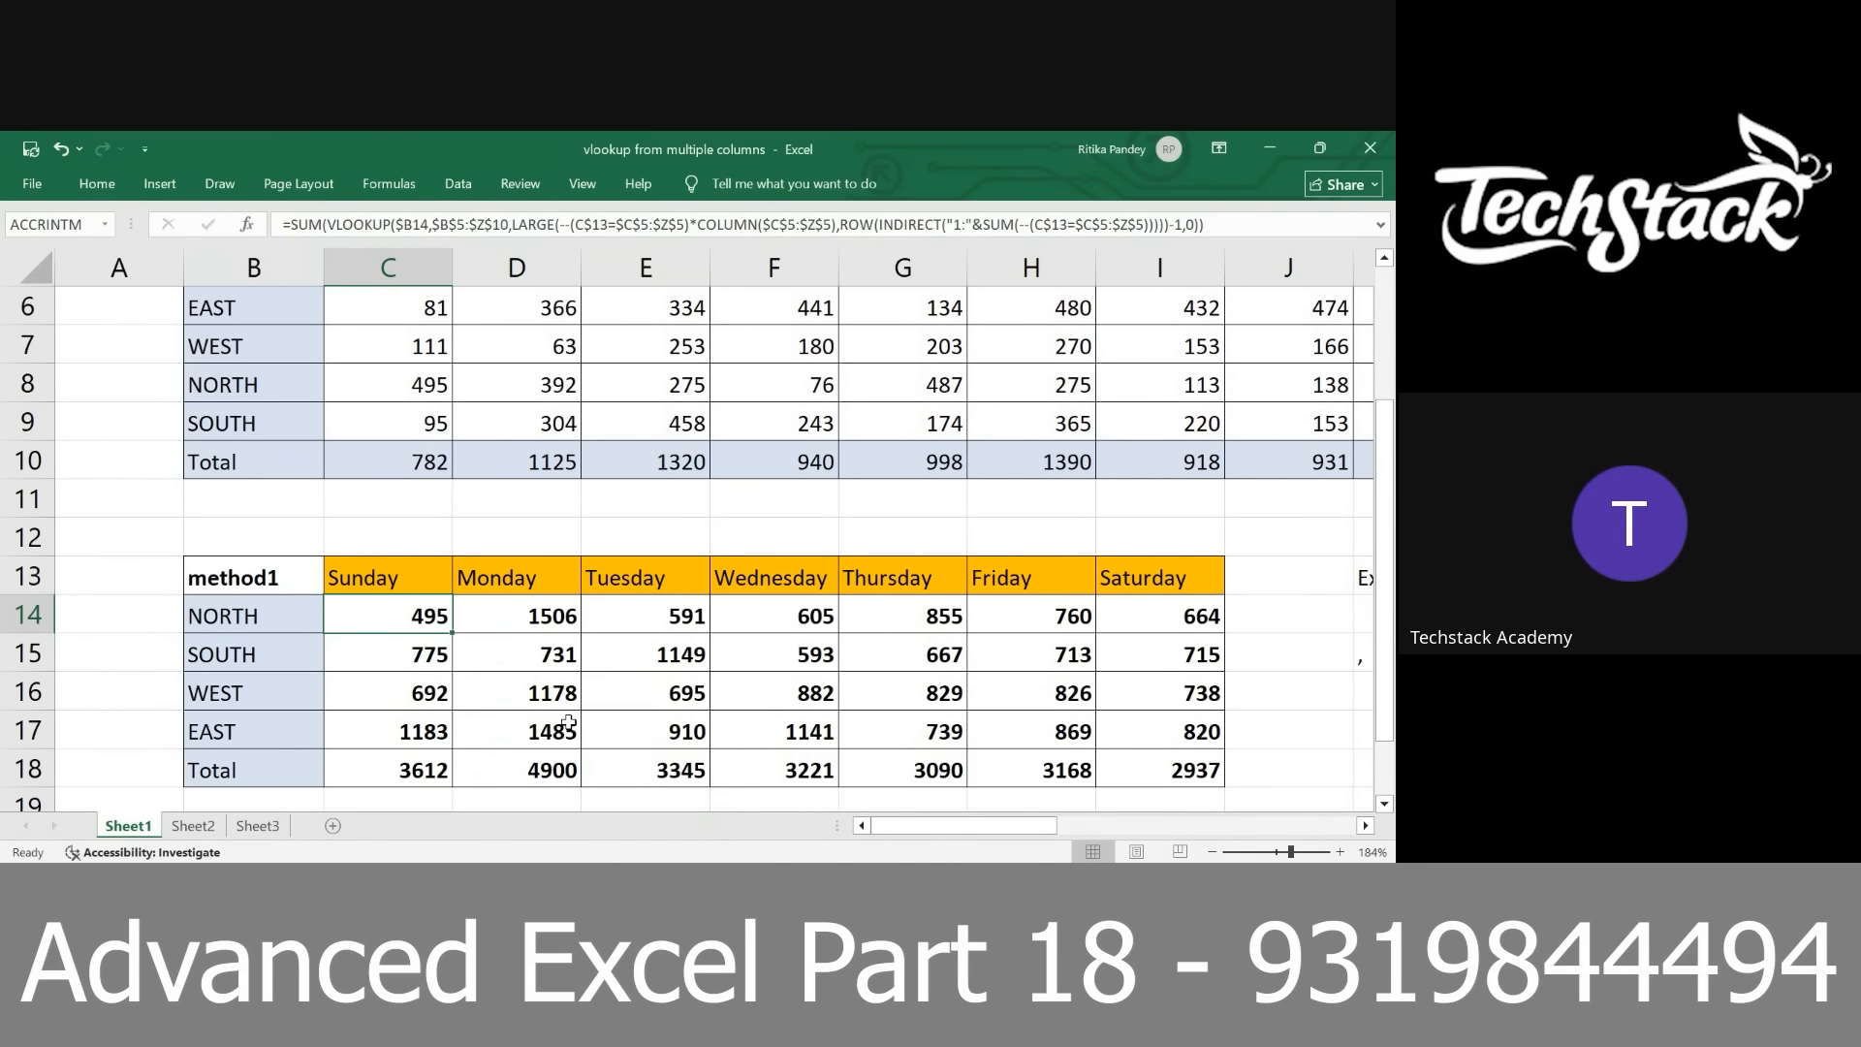
left_click(208, 852)
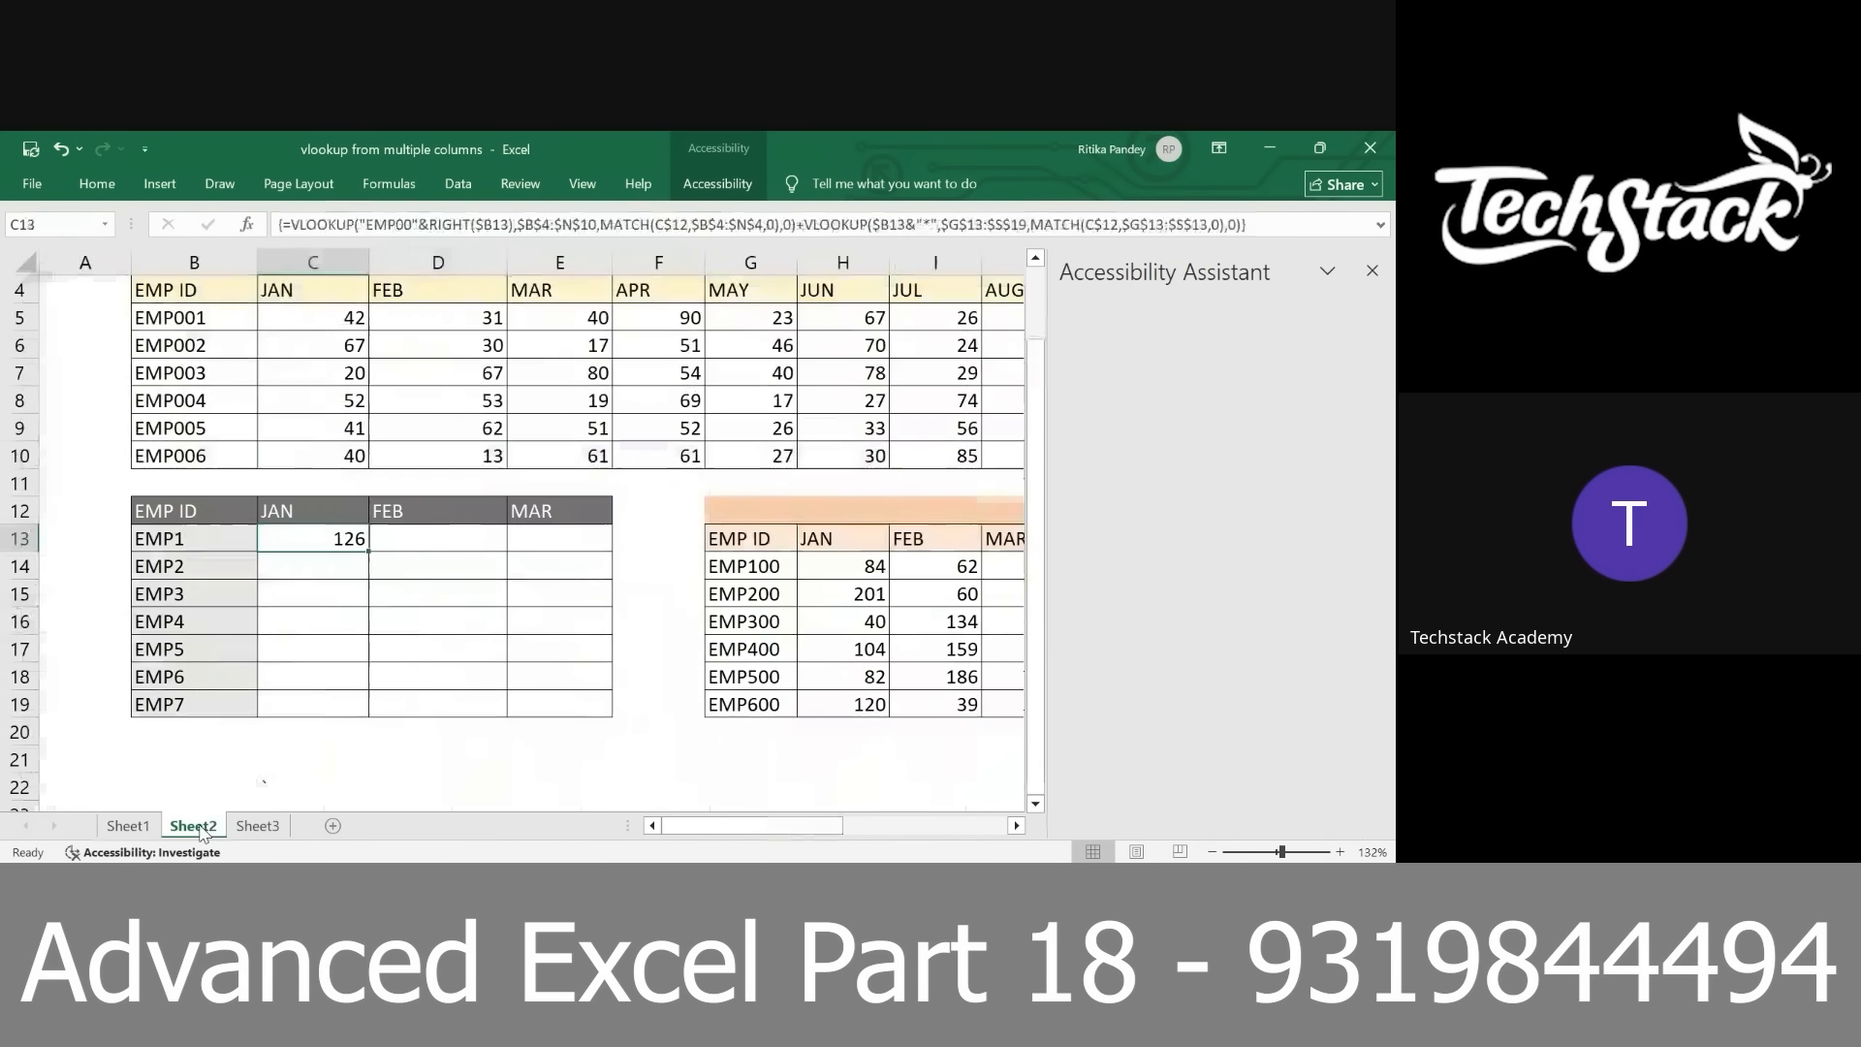
left_click(192, 825)
left_click(1372, 265)
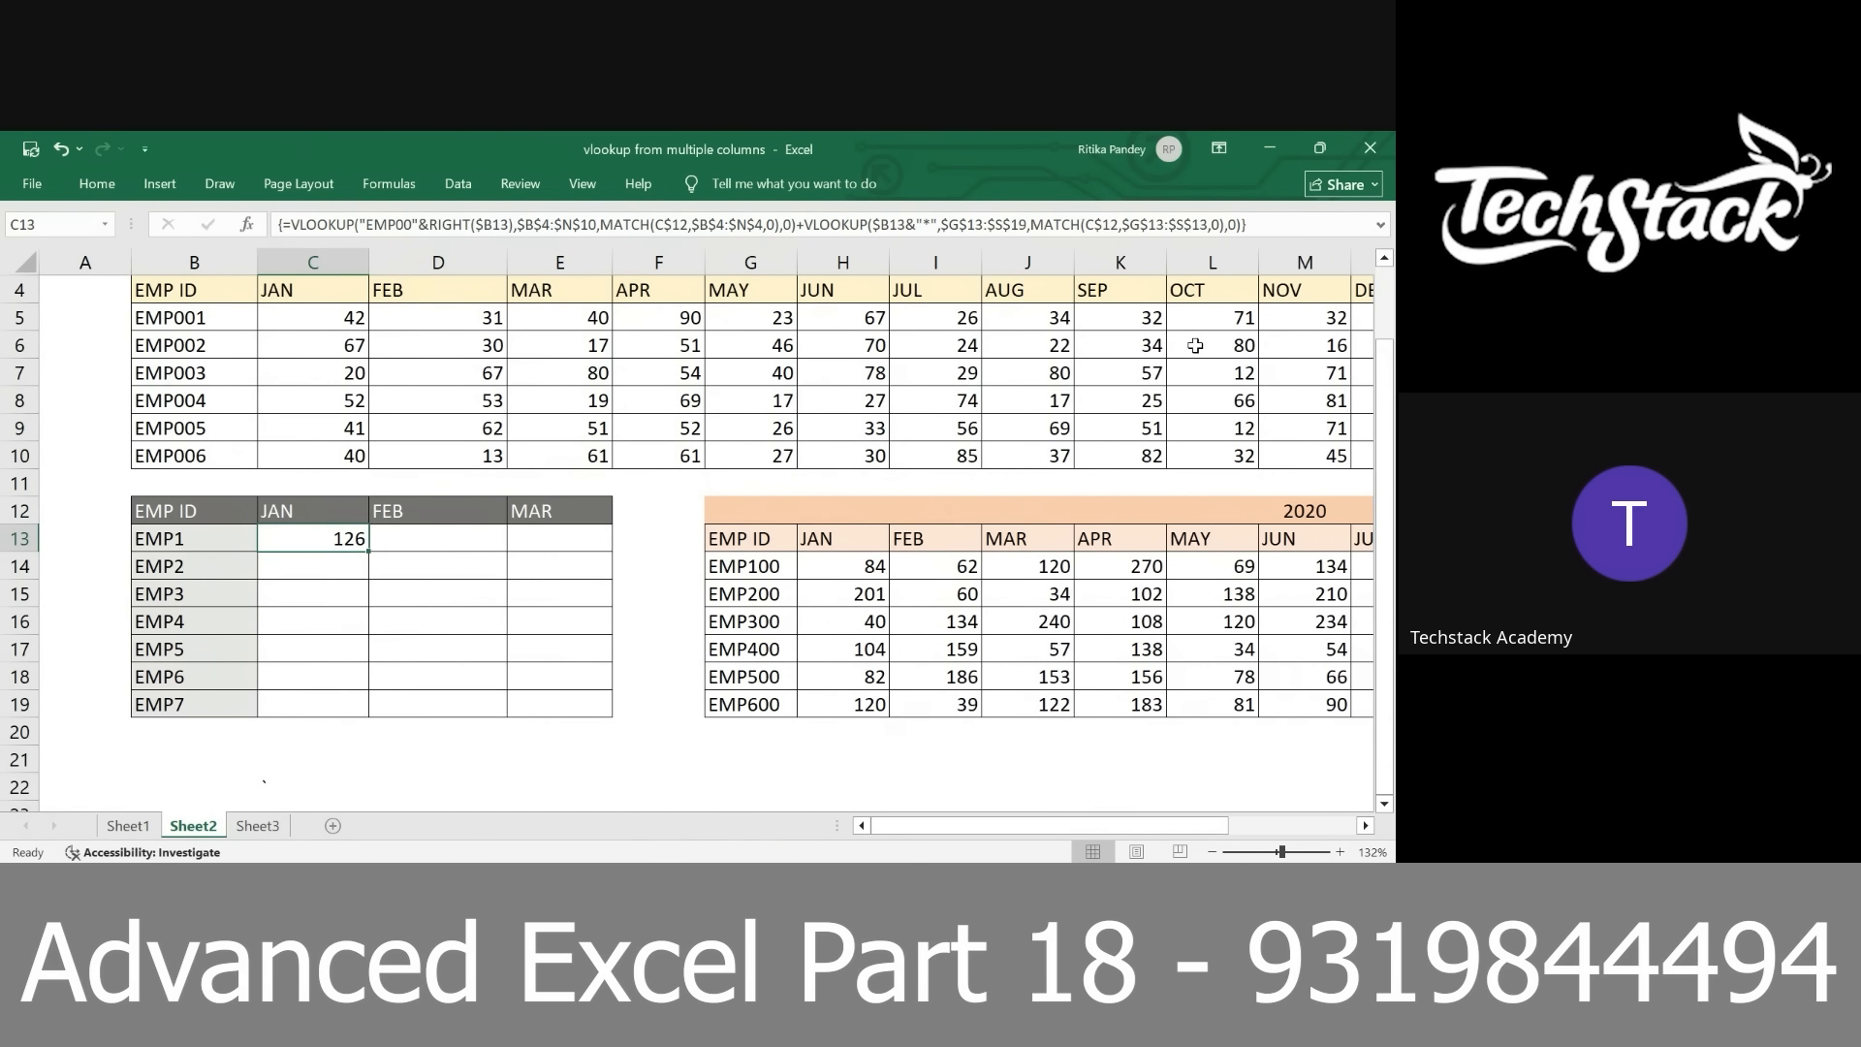
Review the C13 formula on Sheet2, focusing on the $B13&"*" wildcard lookup value of the second VLOOKUP
double_click(319, 539)
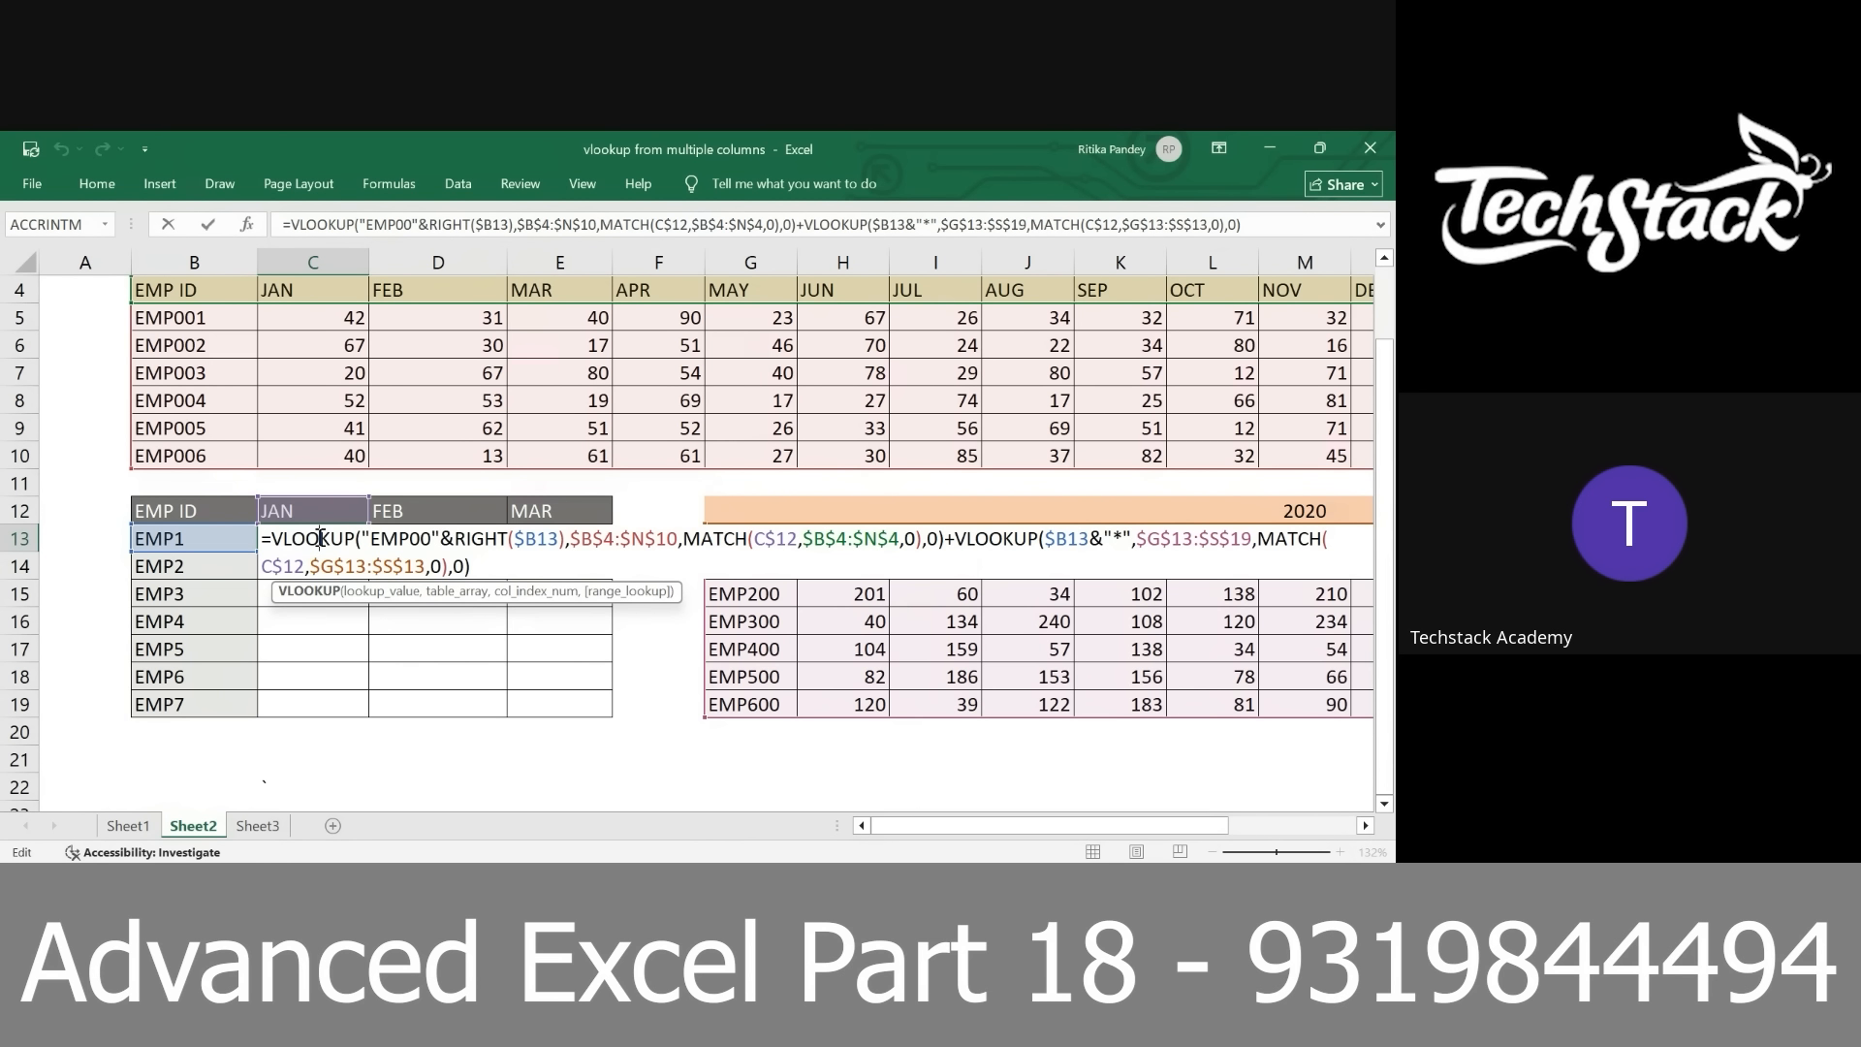
key("ctrl+shift+Return")
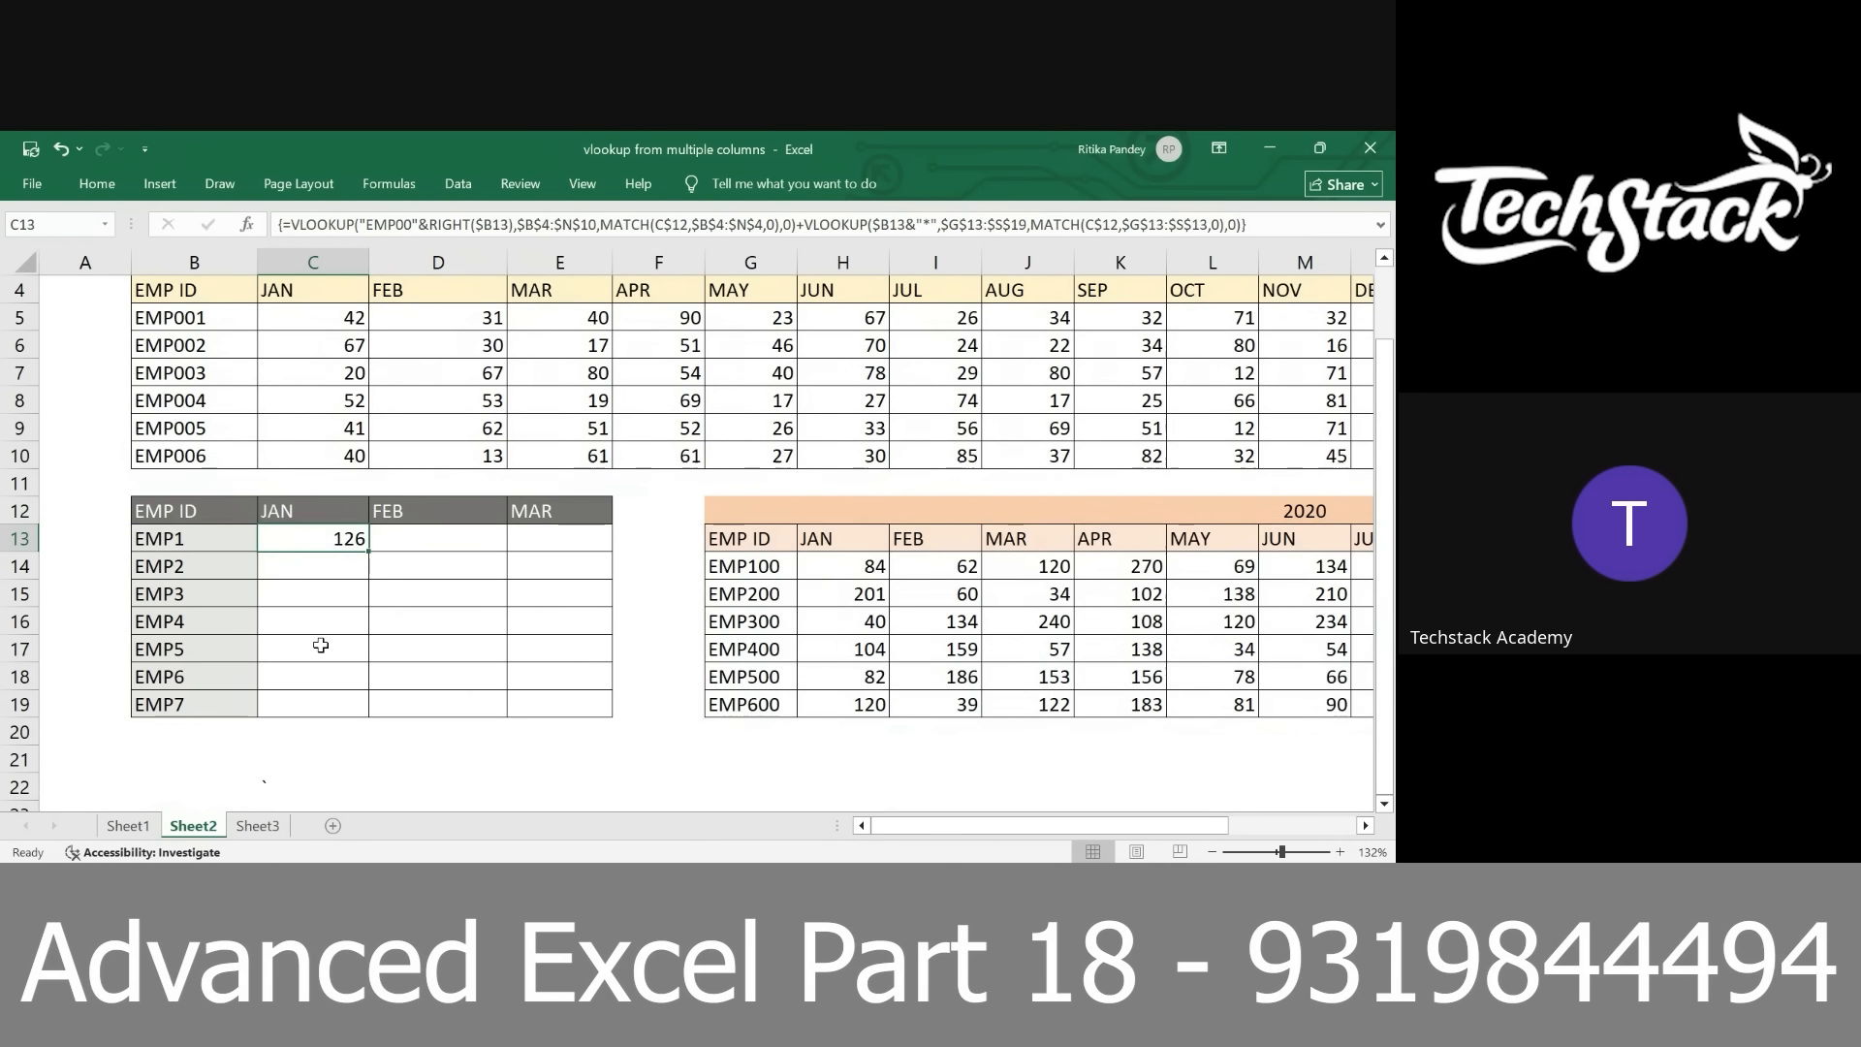
double_click(308, 545)
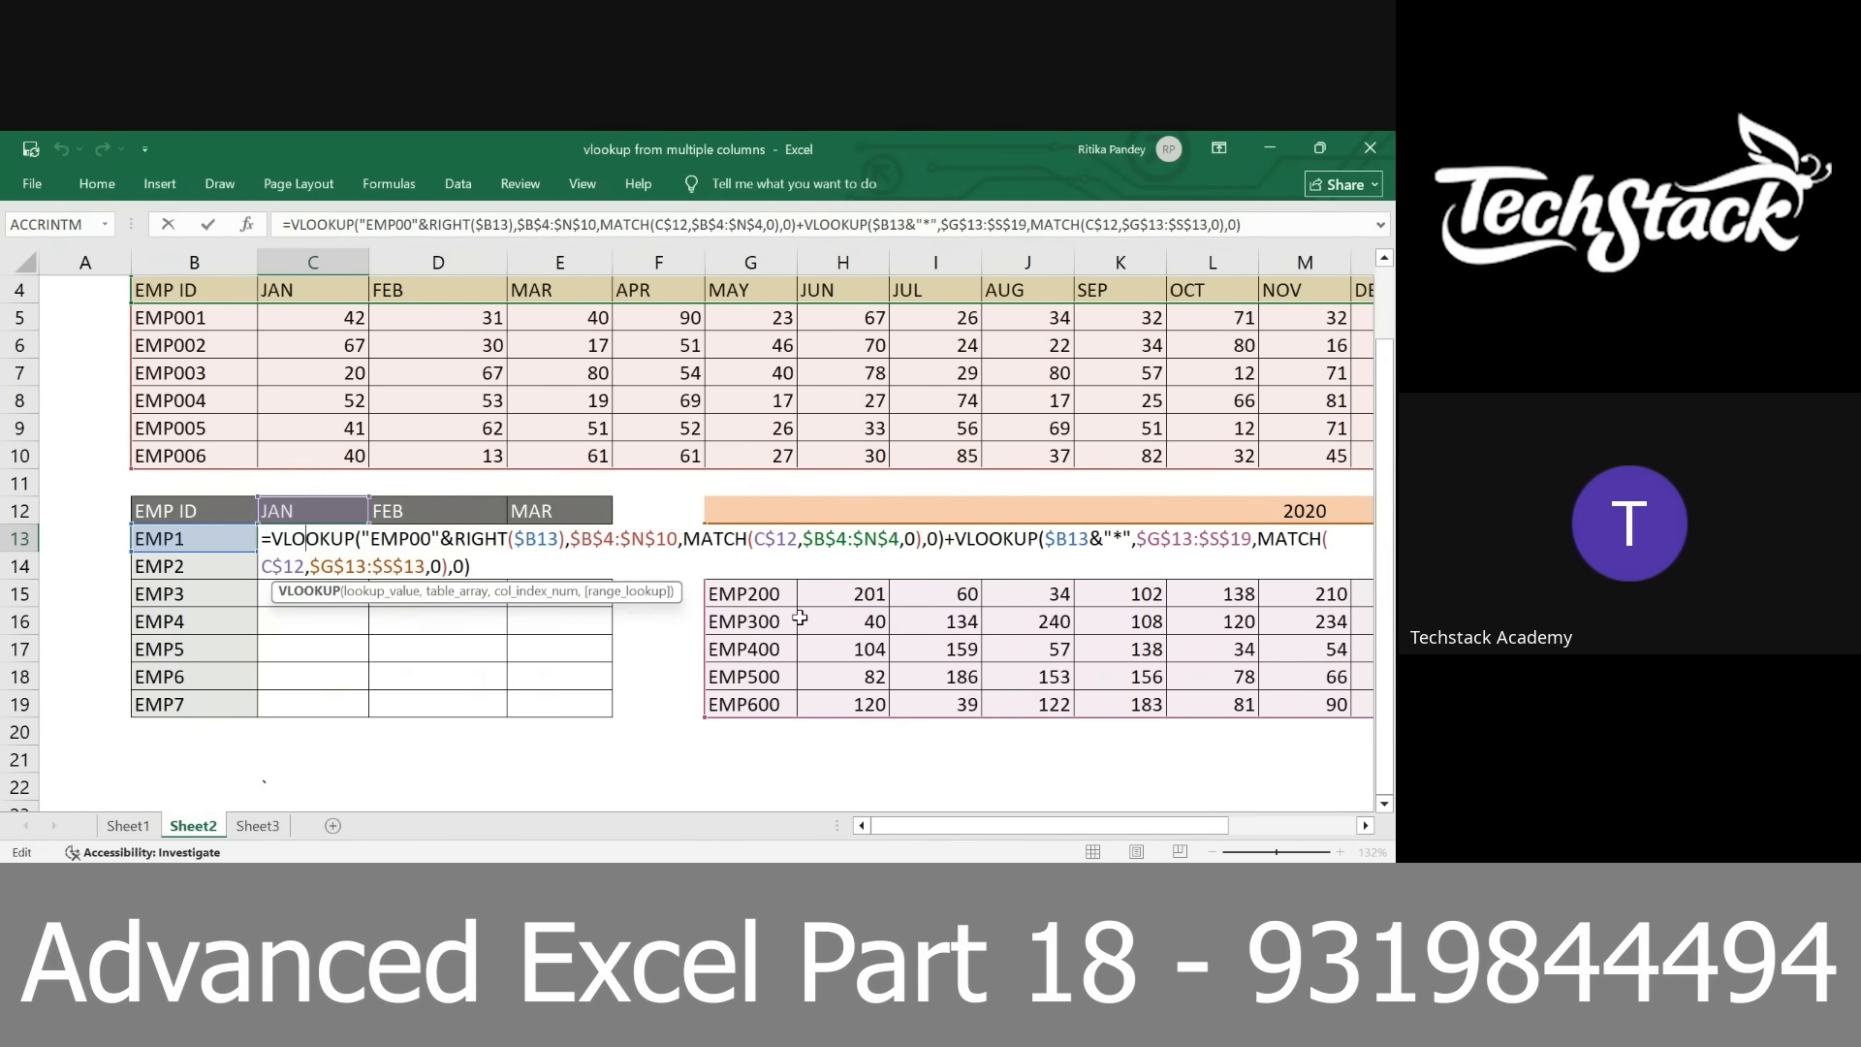
left_click_drag(1045, 539, 1096, 540)
left_click_drag(1104, 539, 1137, 538)
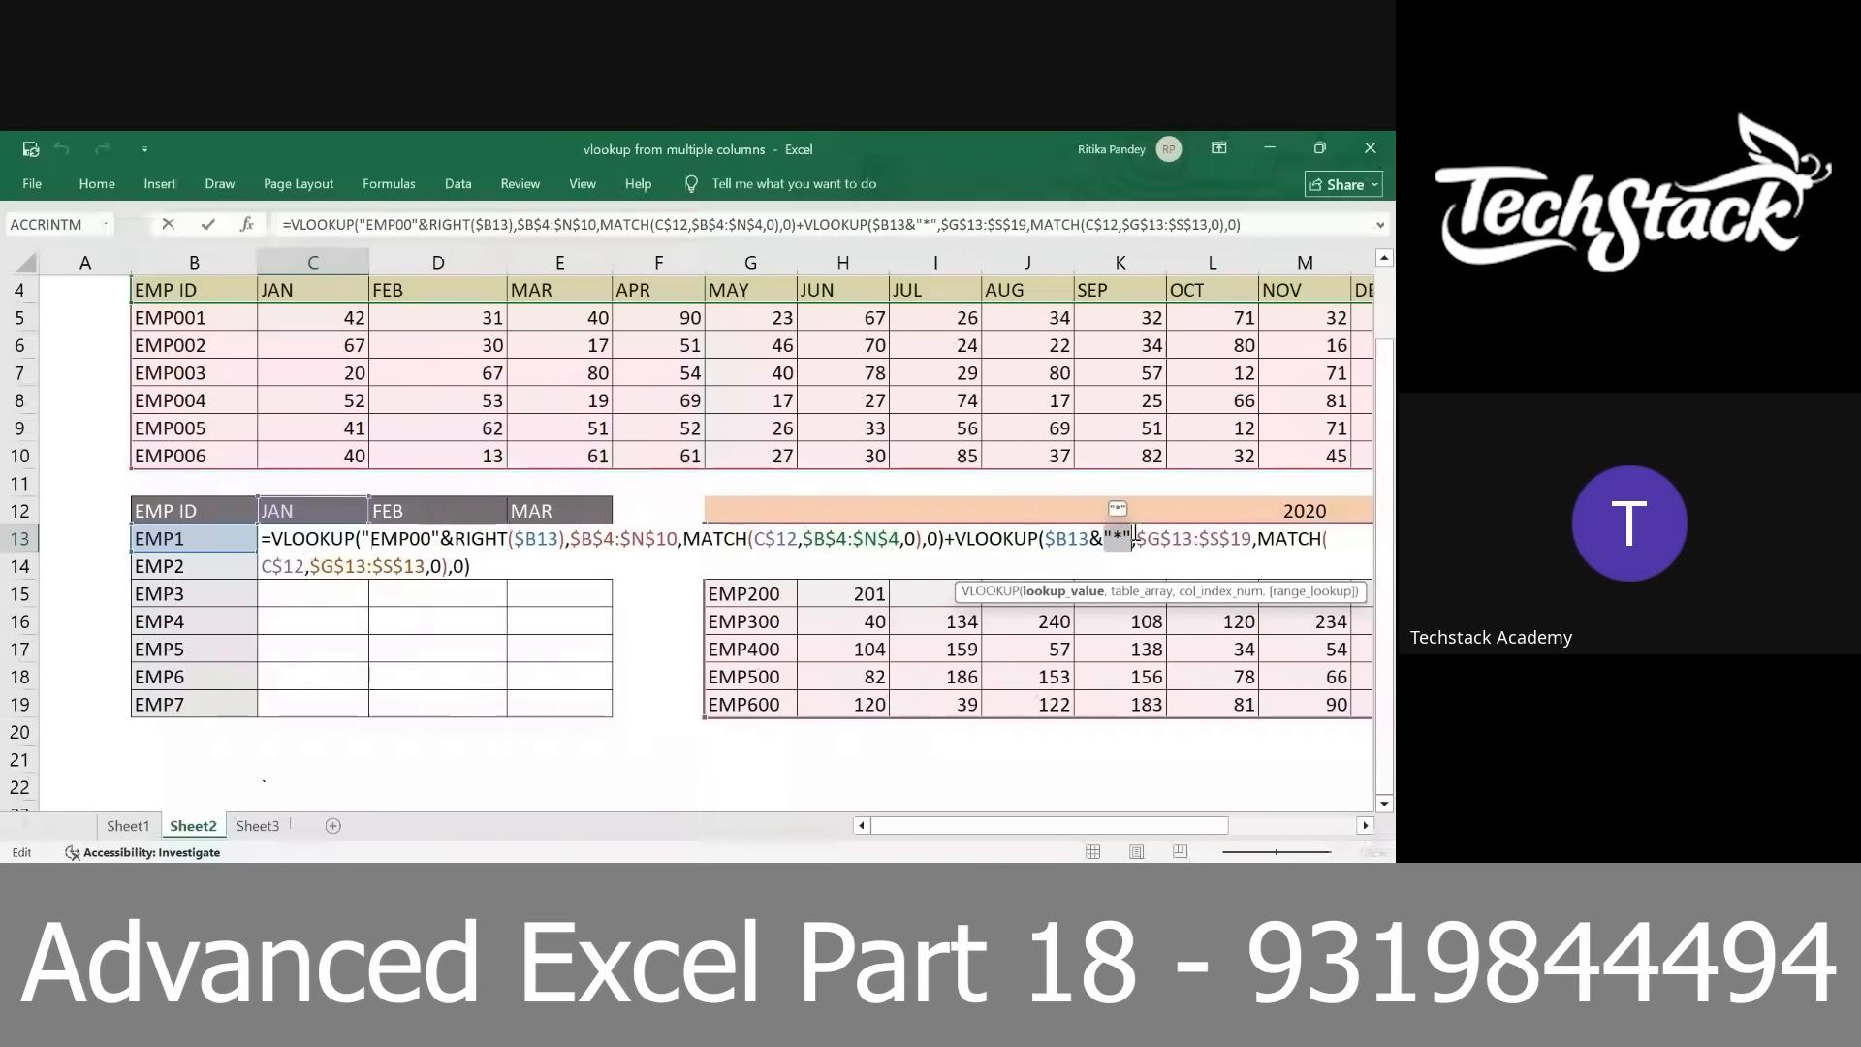
key("ctrl+shift+Return")
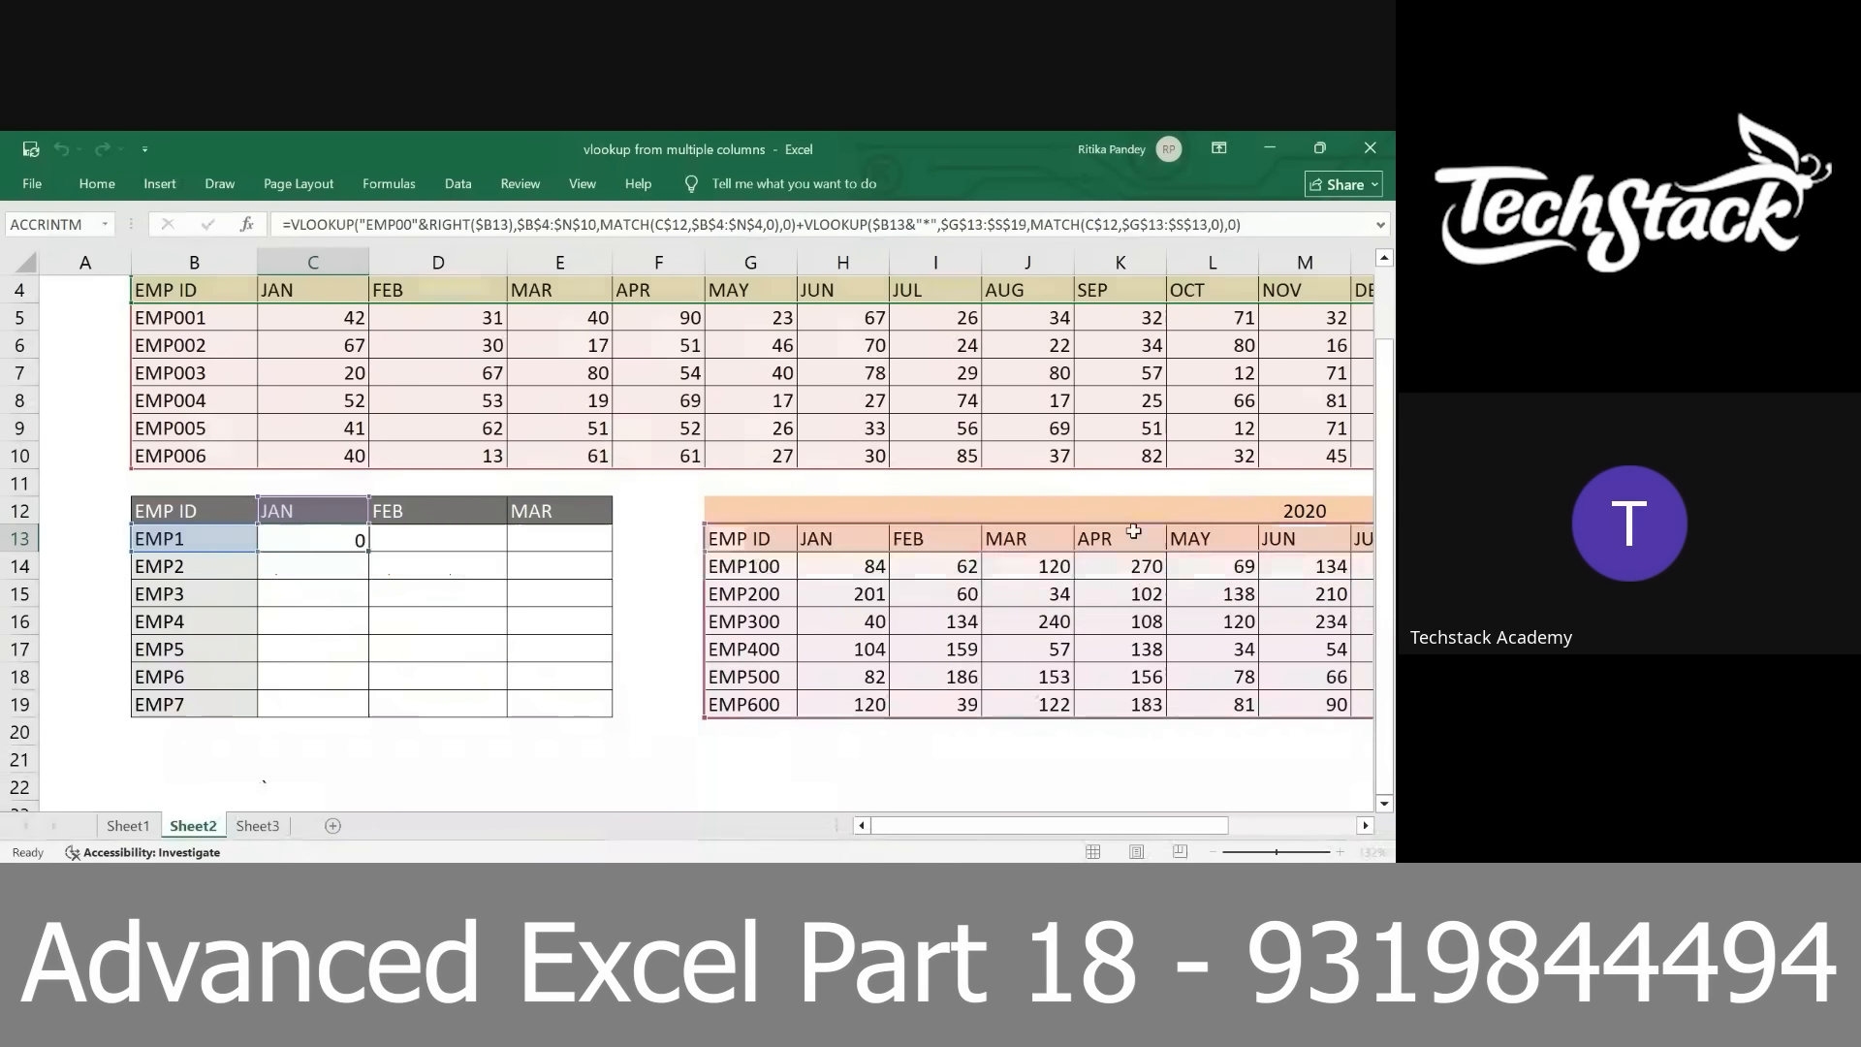
key("super")
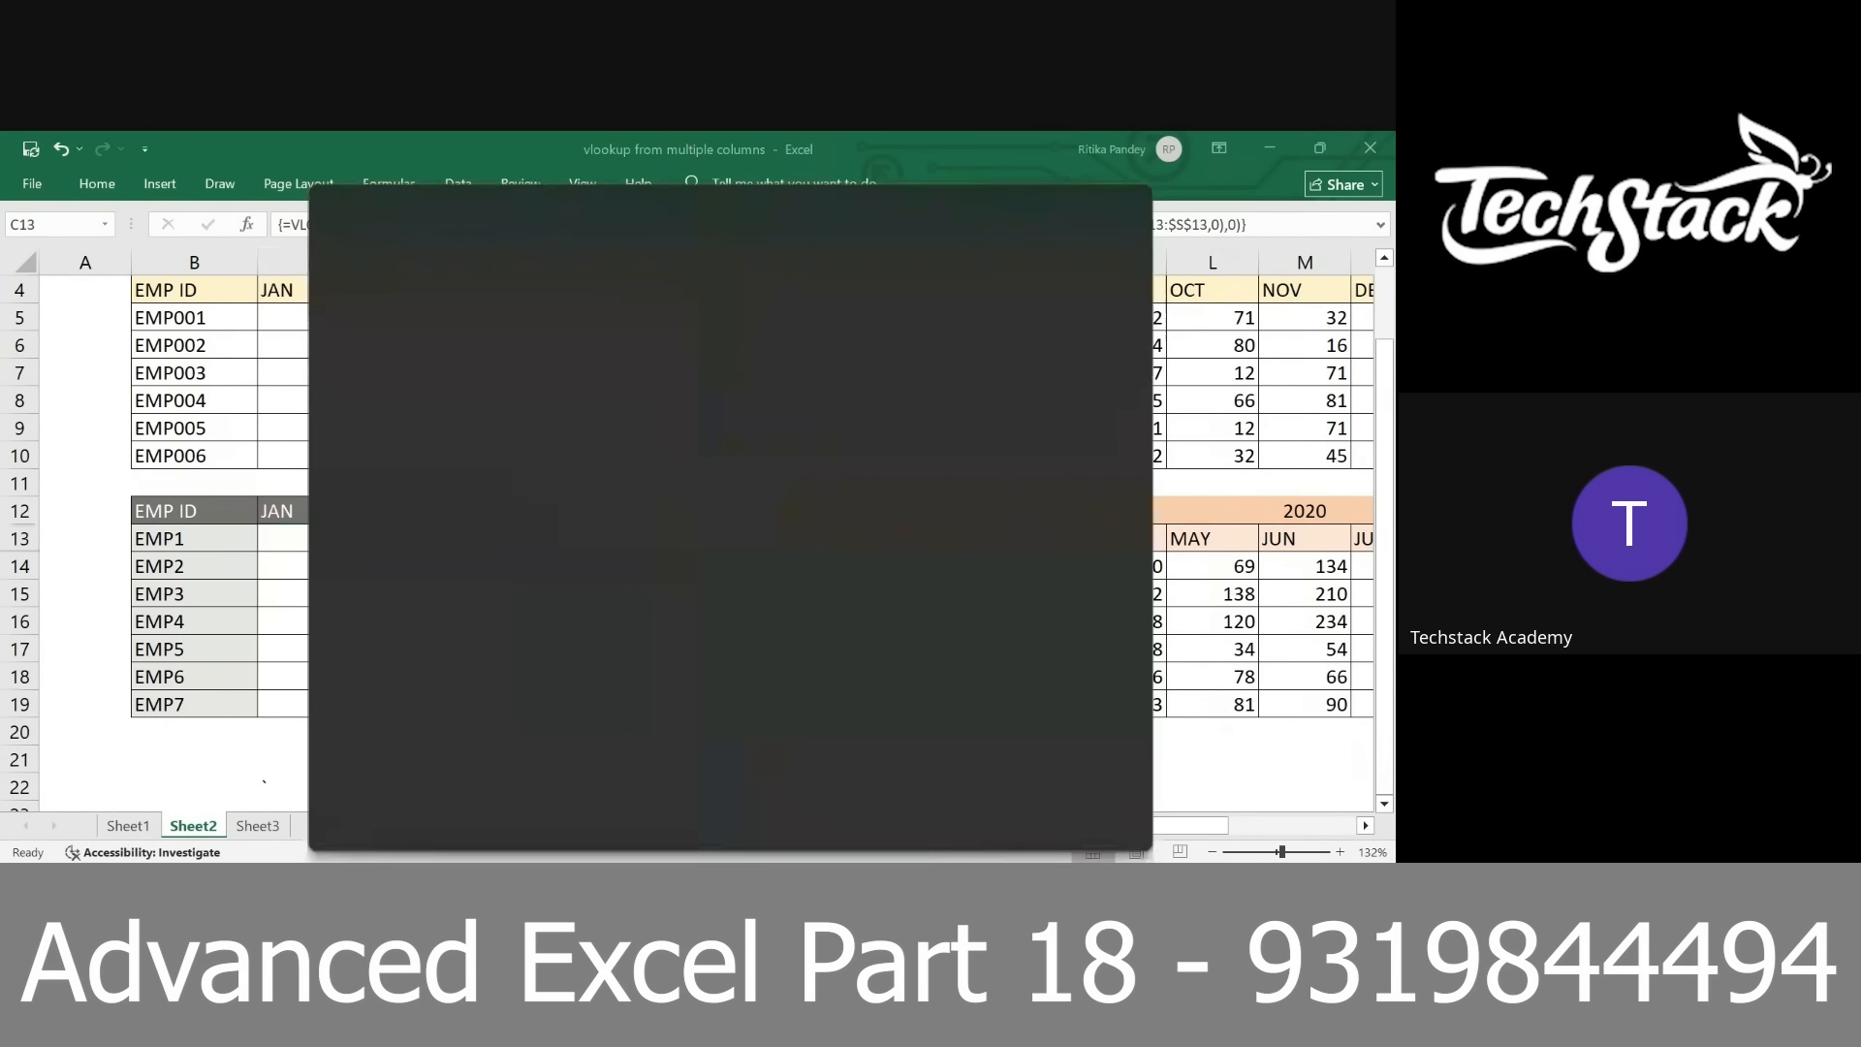
type("get det")
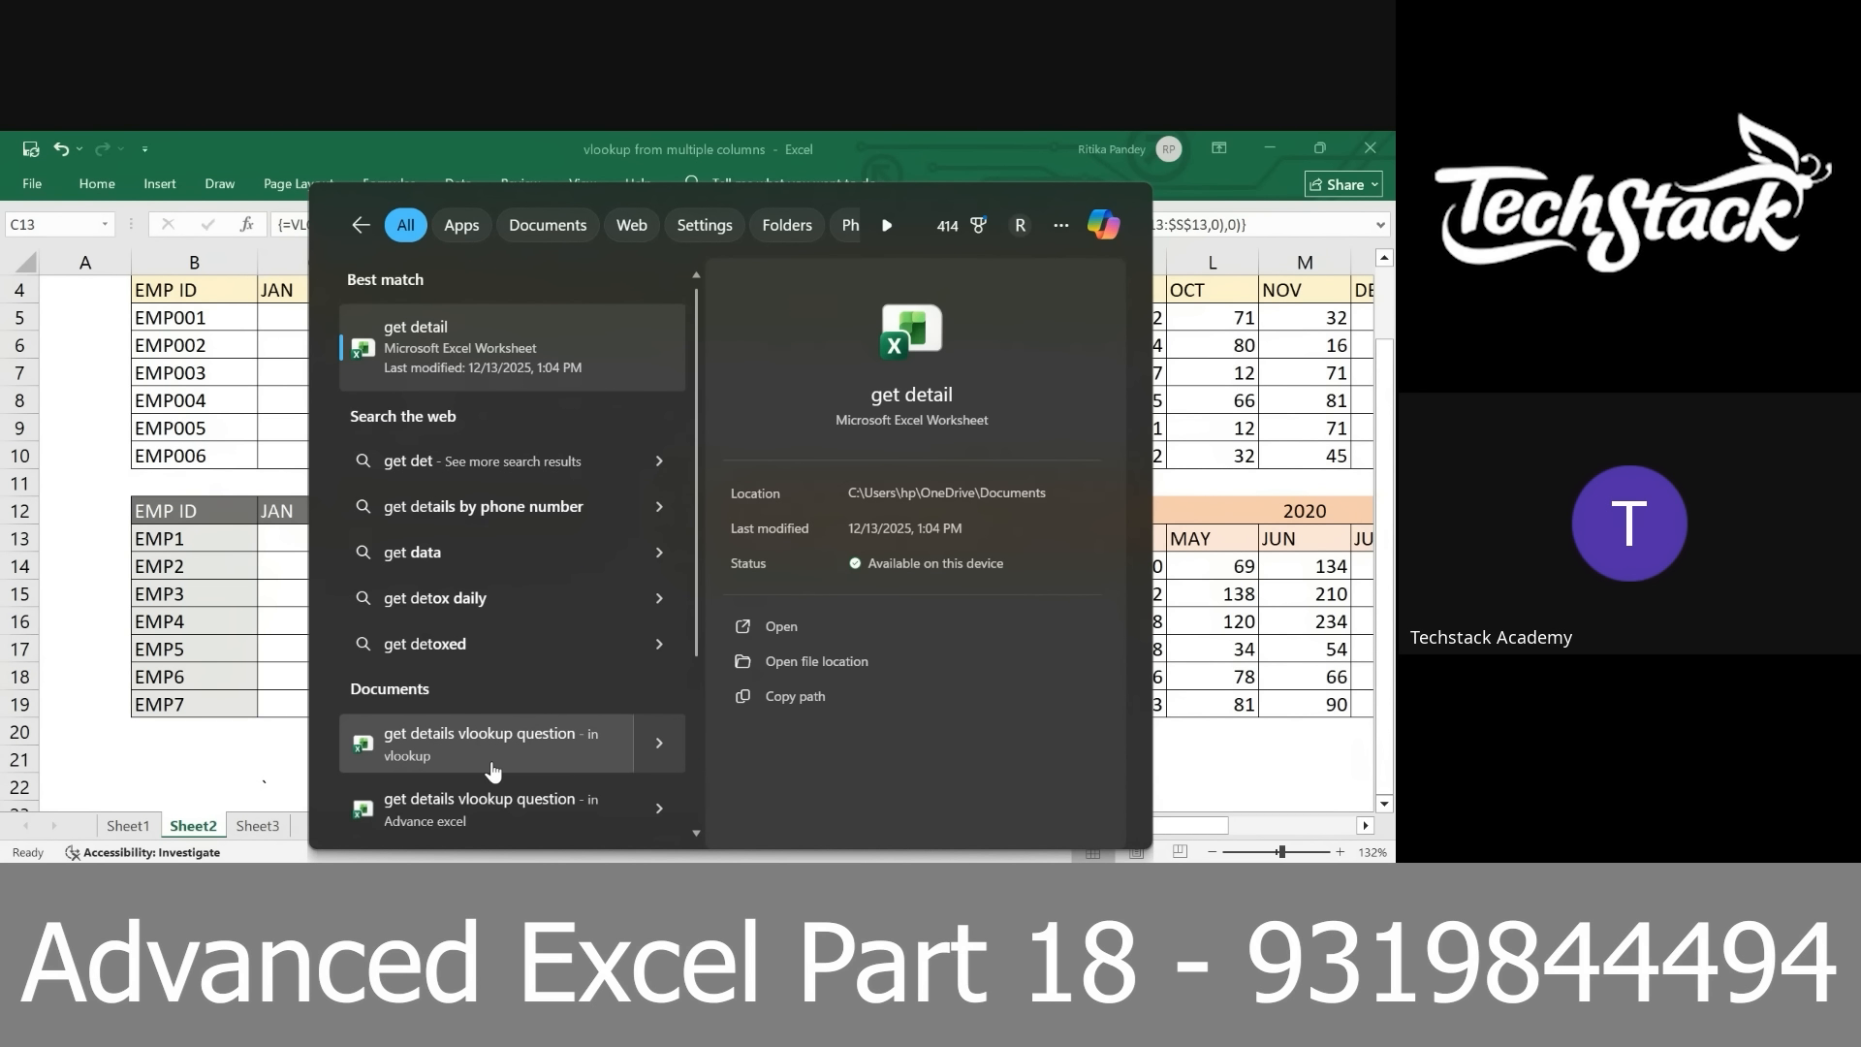
Switch to the Google Meet call and open its chat
key("alt+Tab")
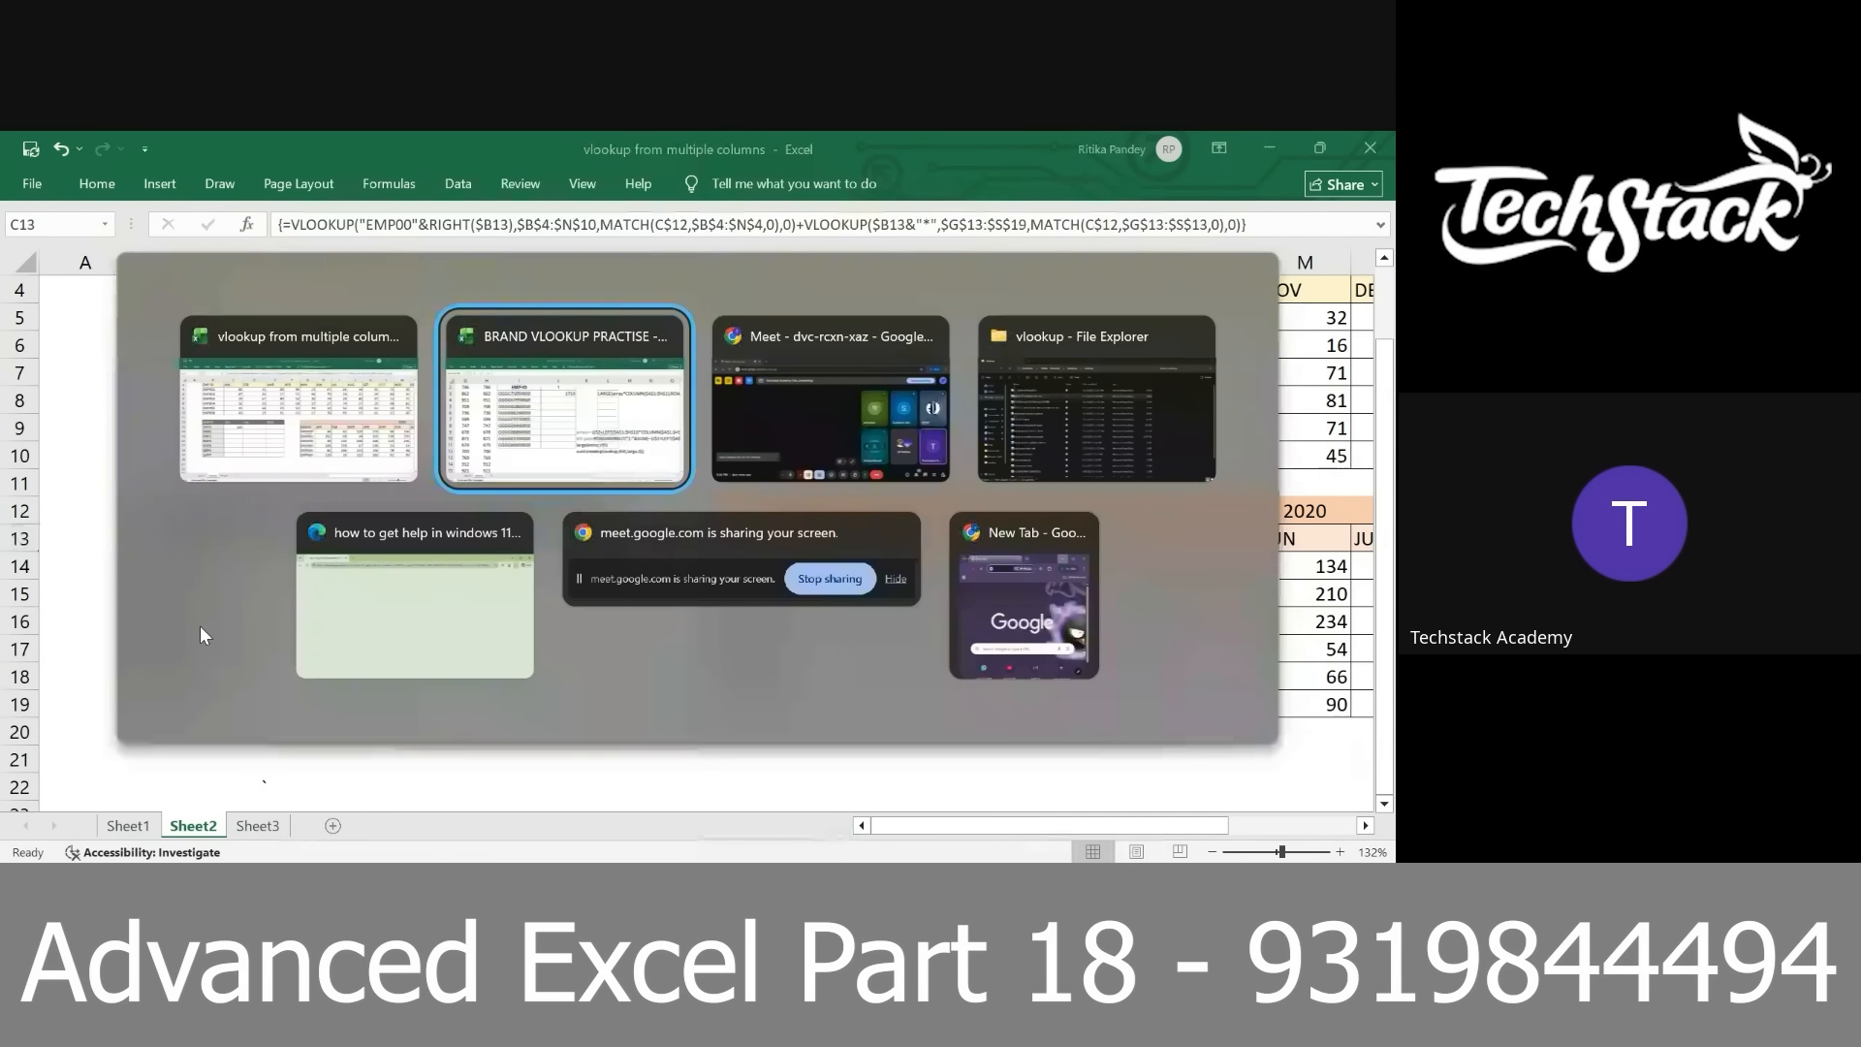
key("alt+Tab")
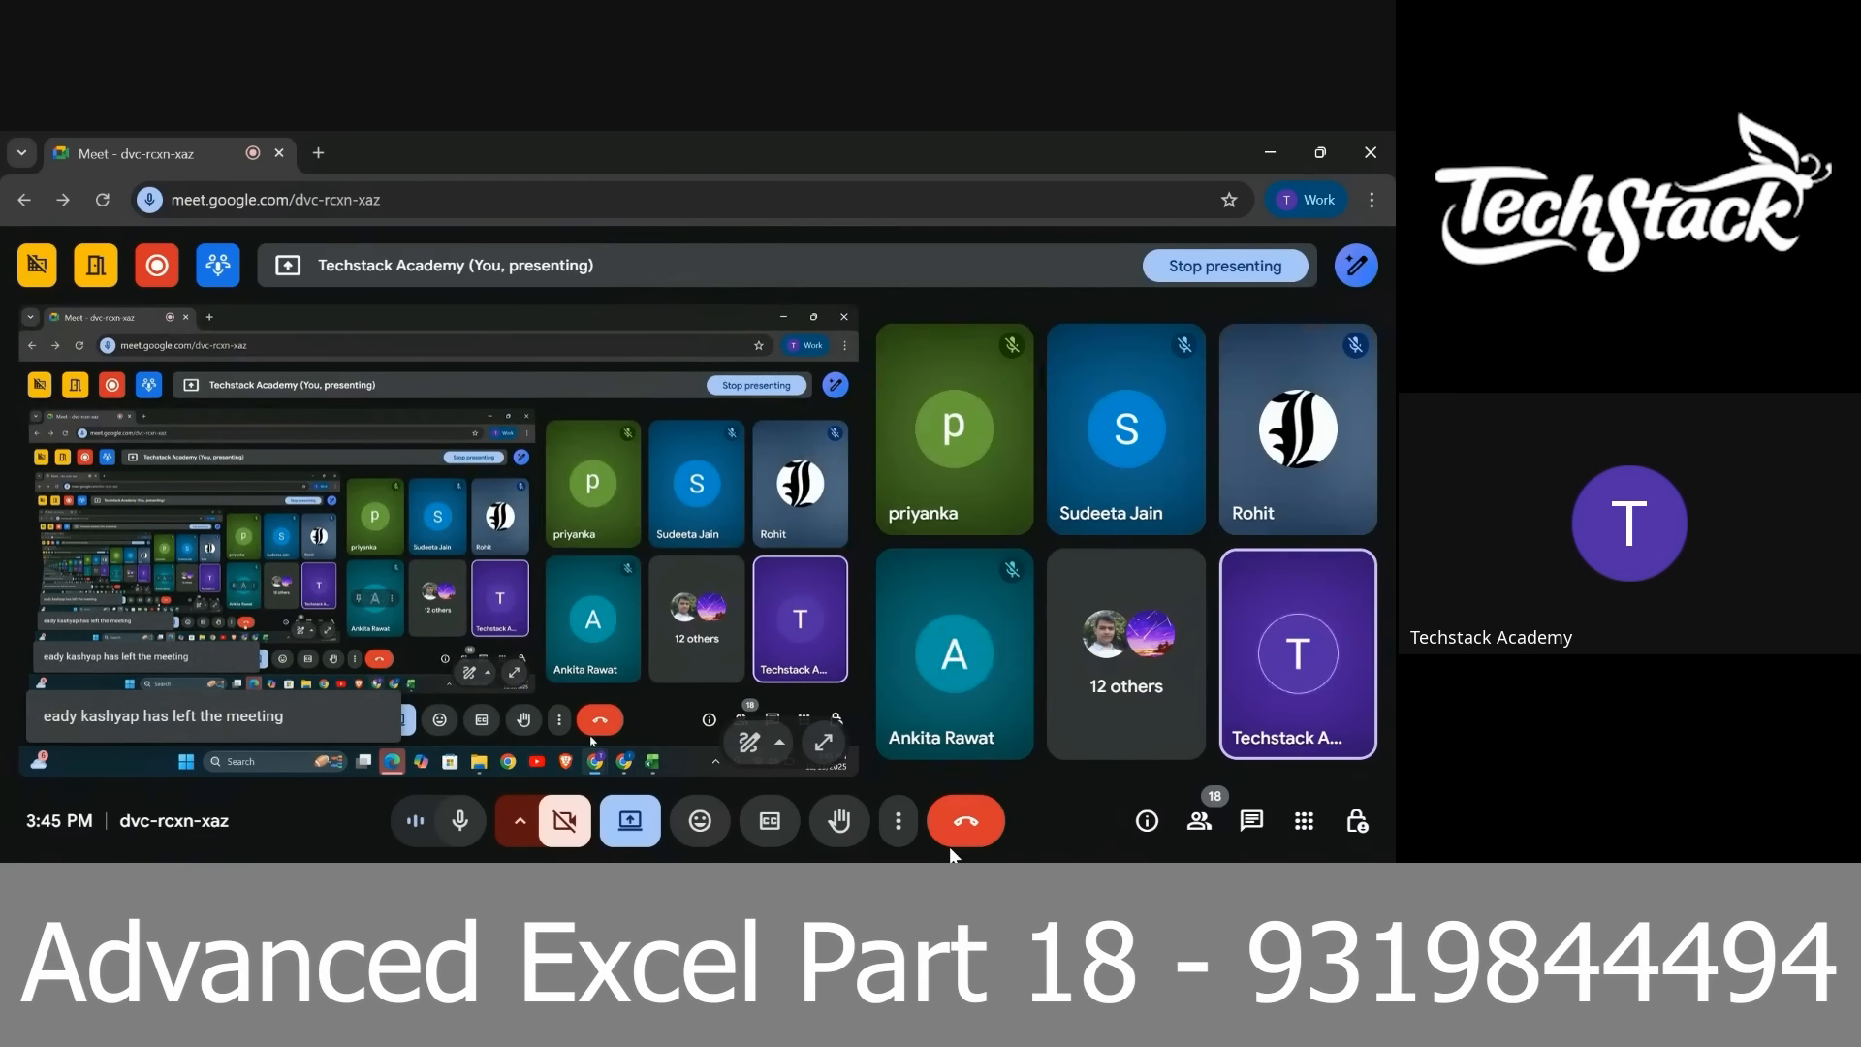
left_click(1252, 822)
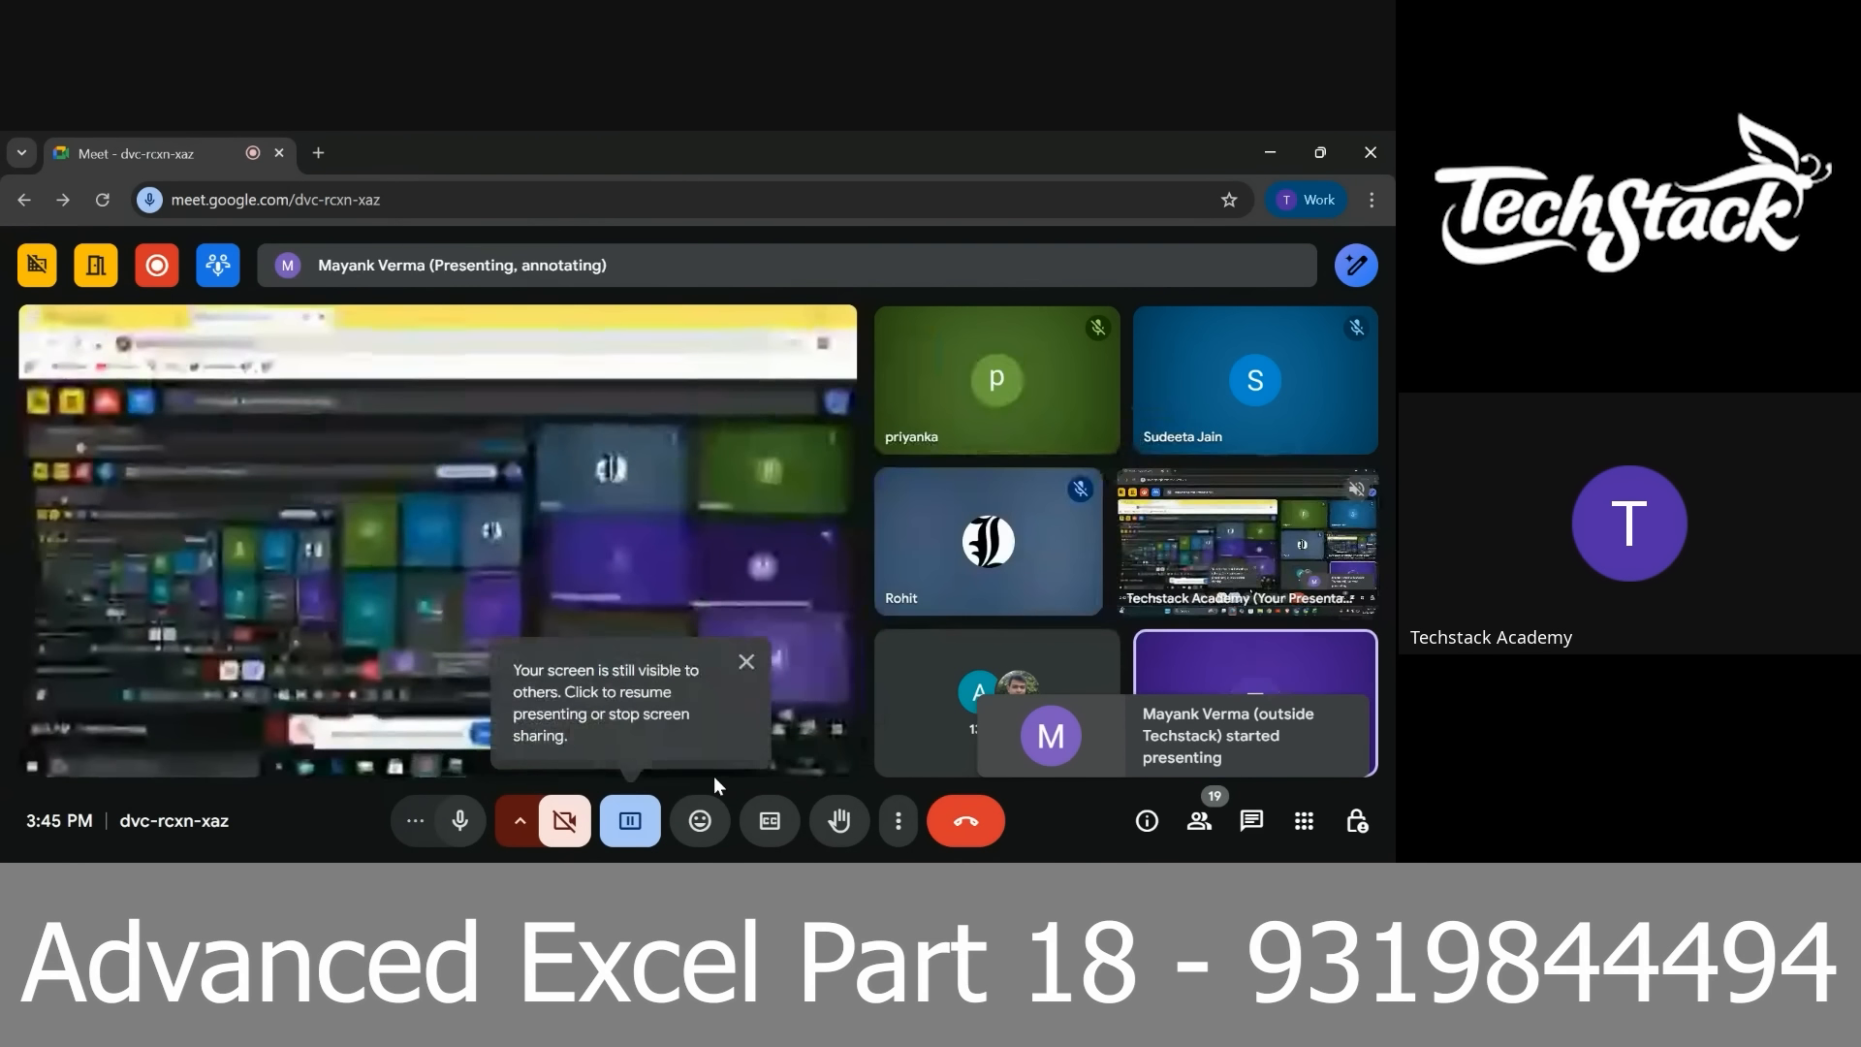
Switch to the workbook "4) vlookup from multiple columns" and replace "EMP" in C13's second VLOOKUP with the reference $B13
key("alt+Tab")
key("alt+Tab")
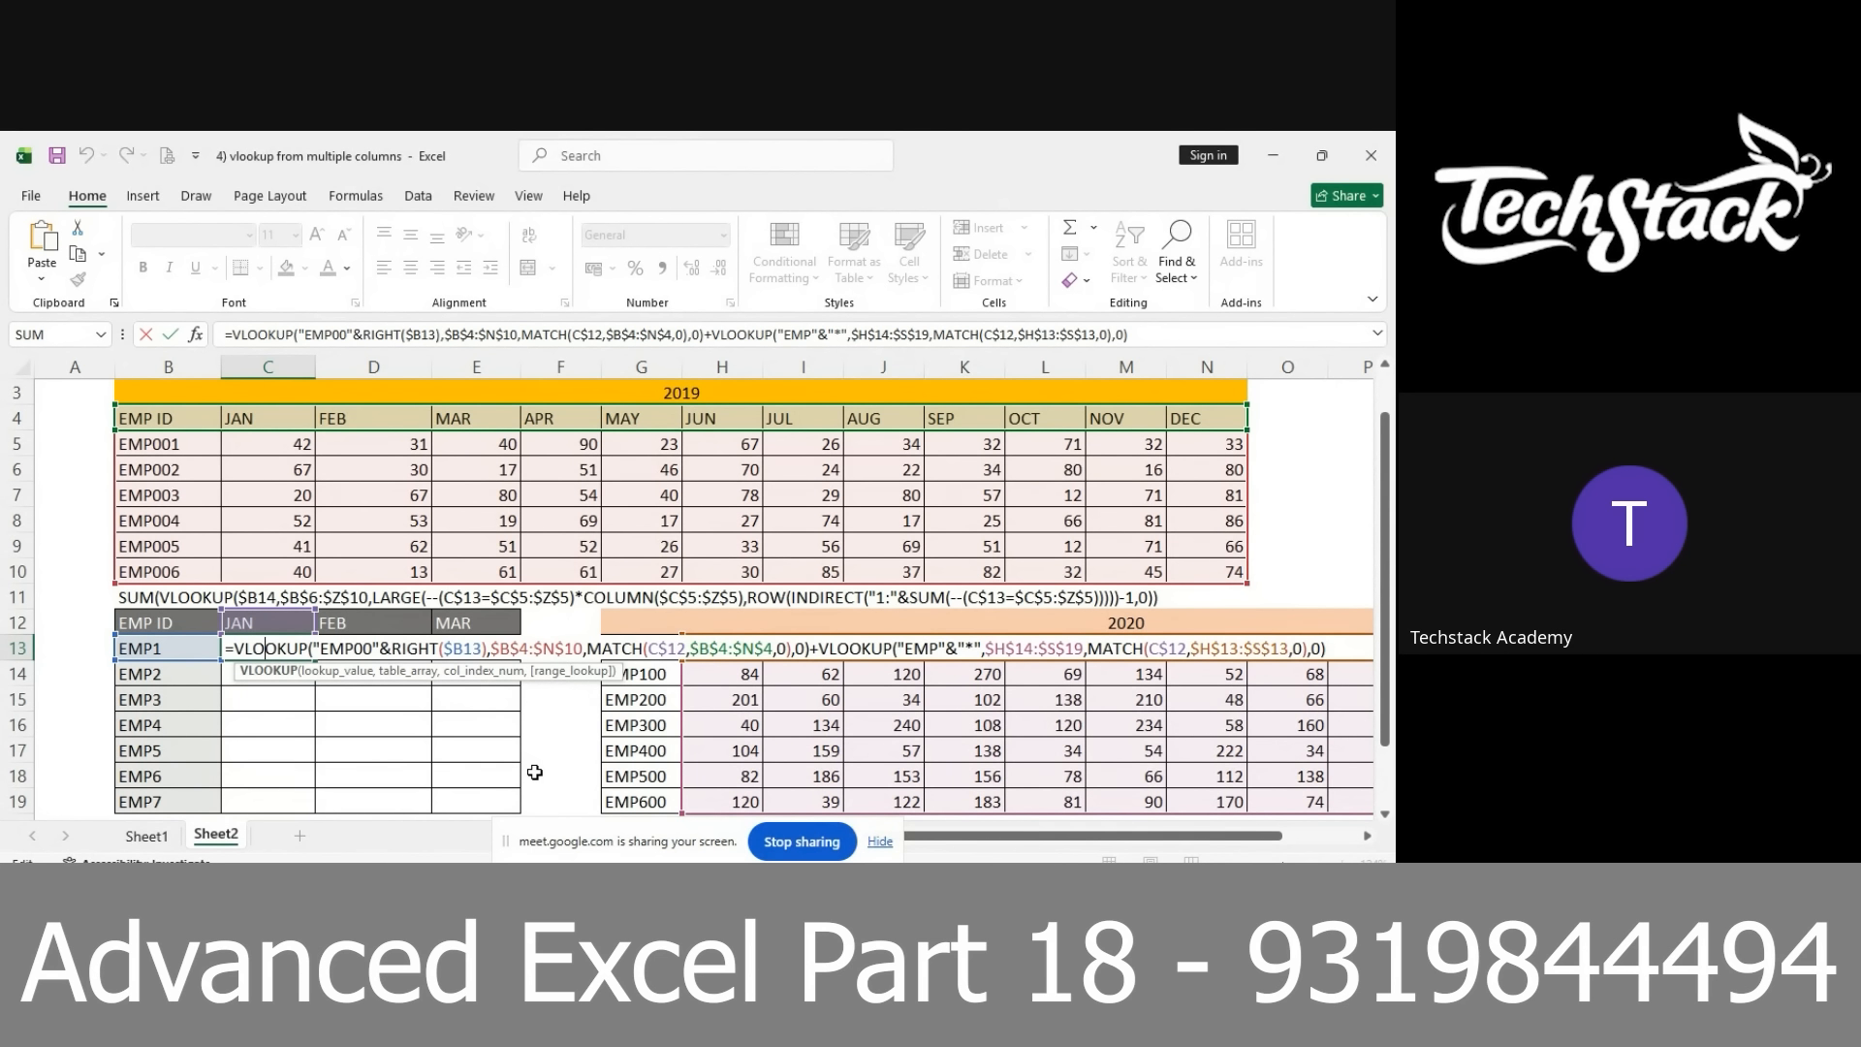
left_click_drag(1390, 597, 1390, 655)
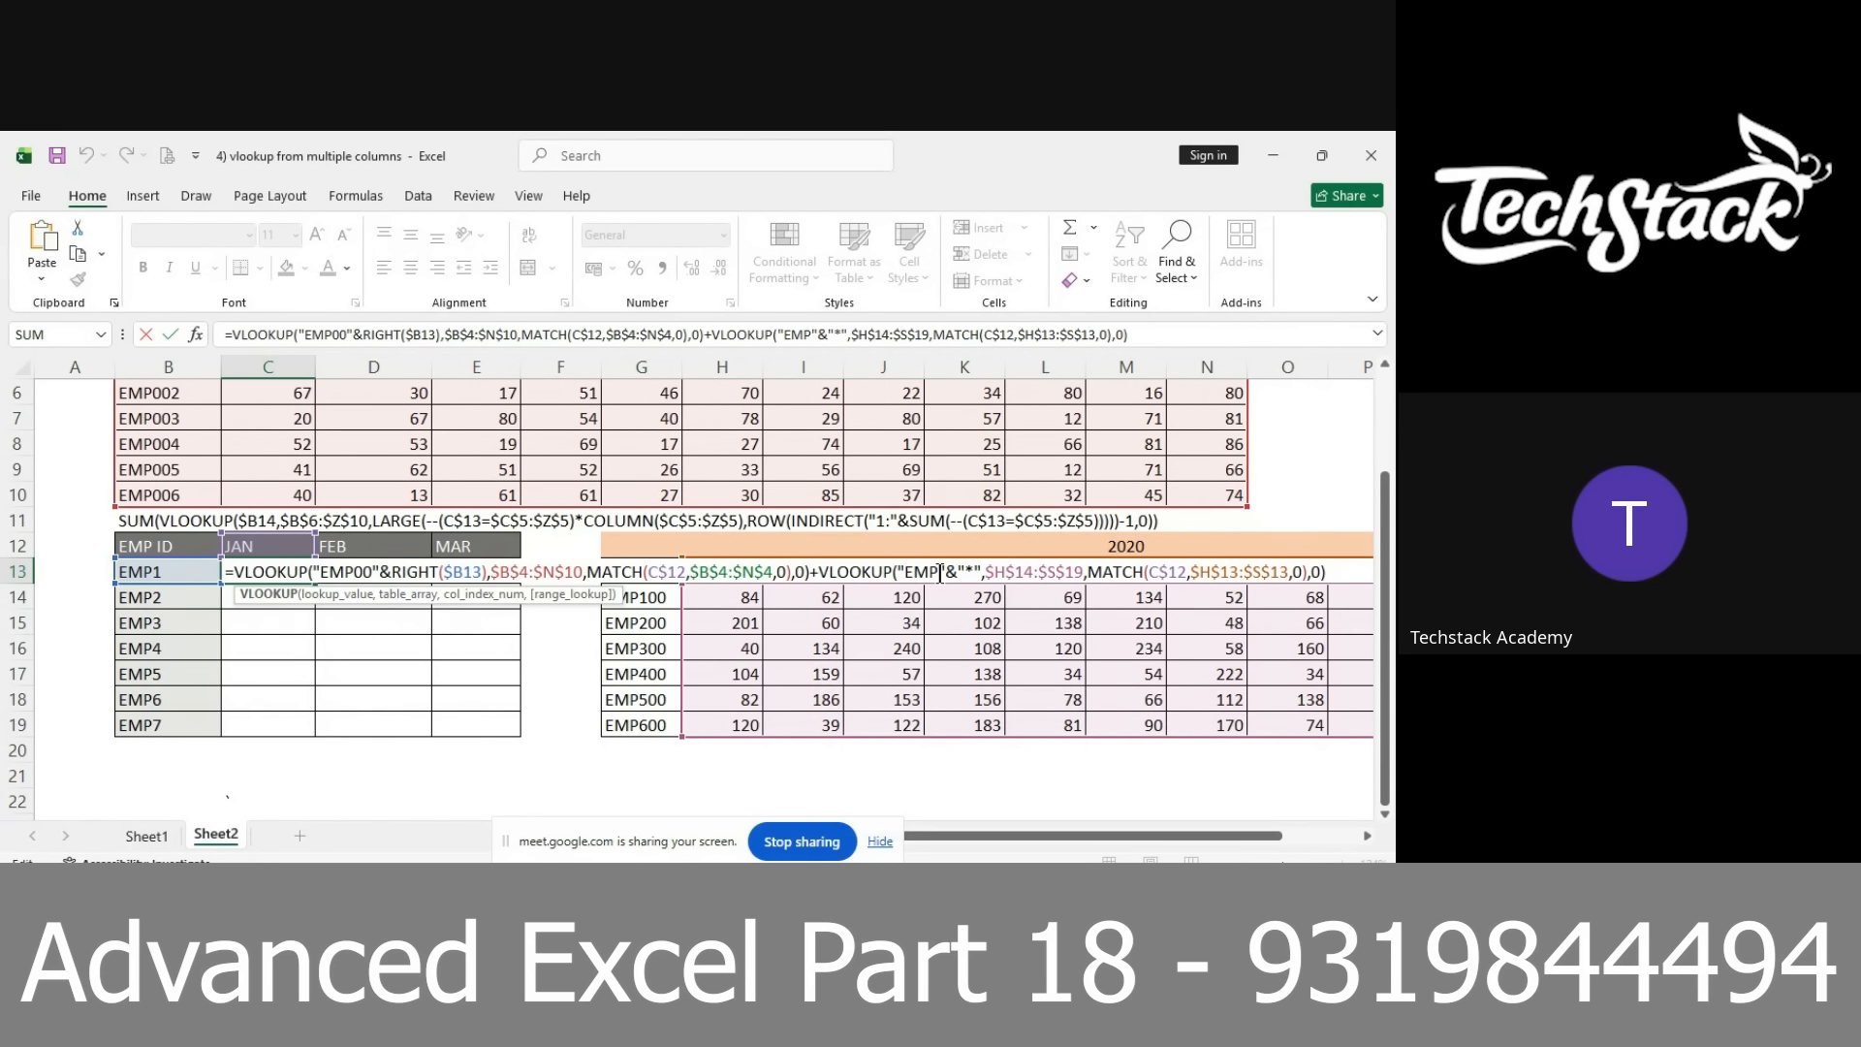
left_click(940, 573)
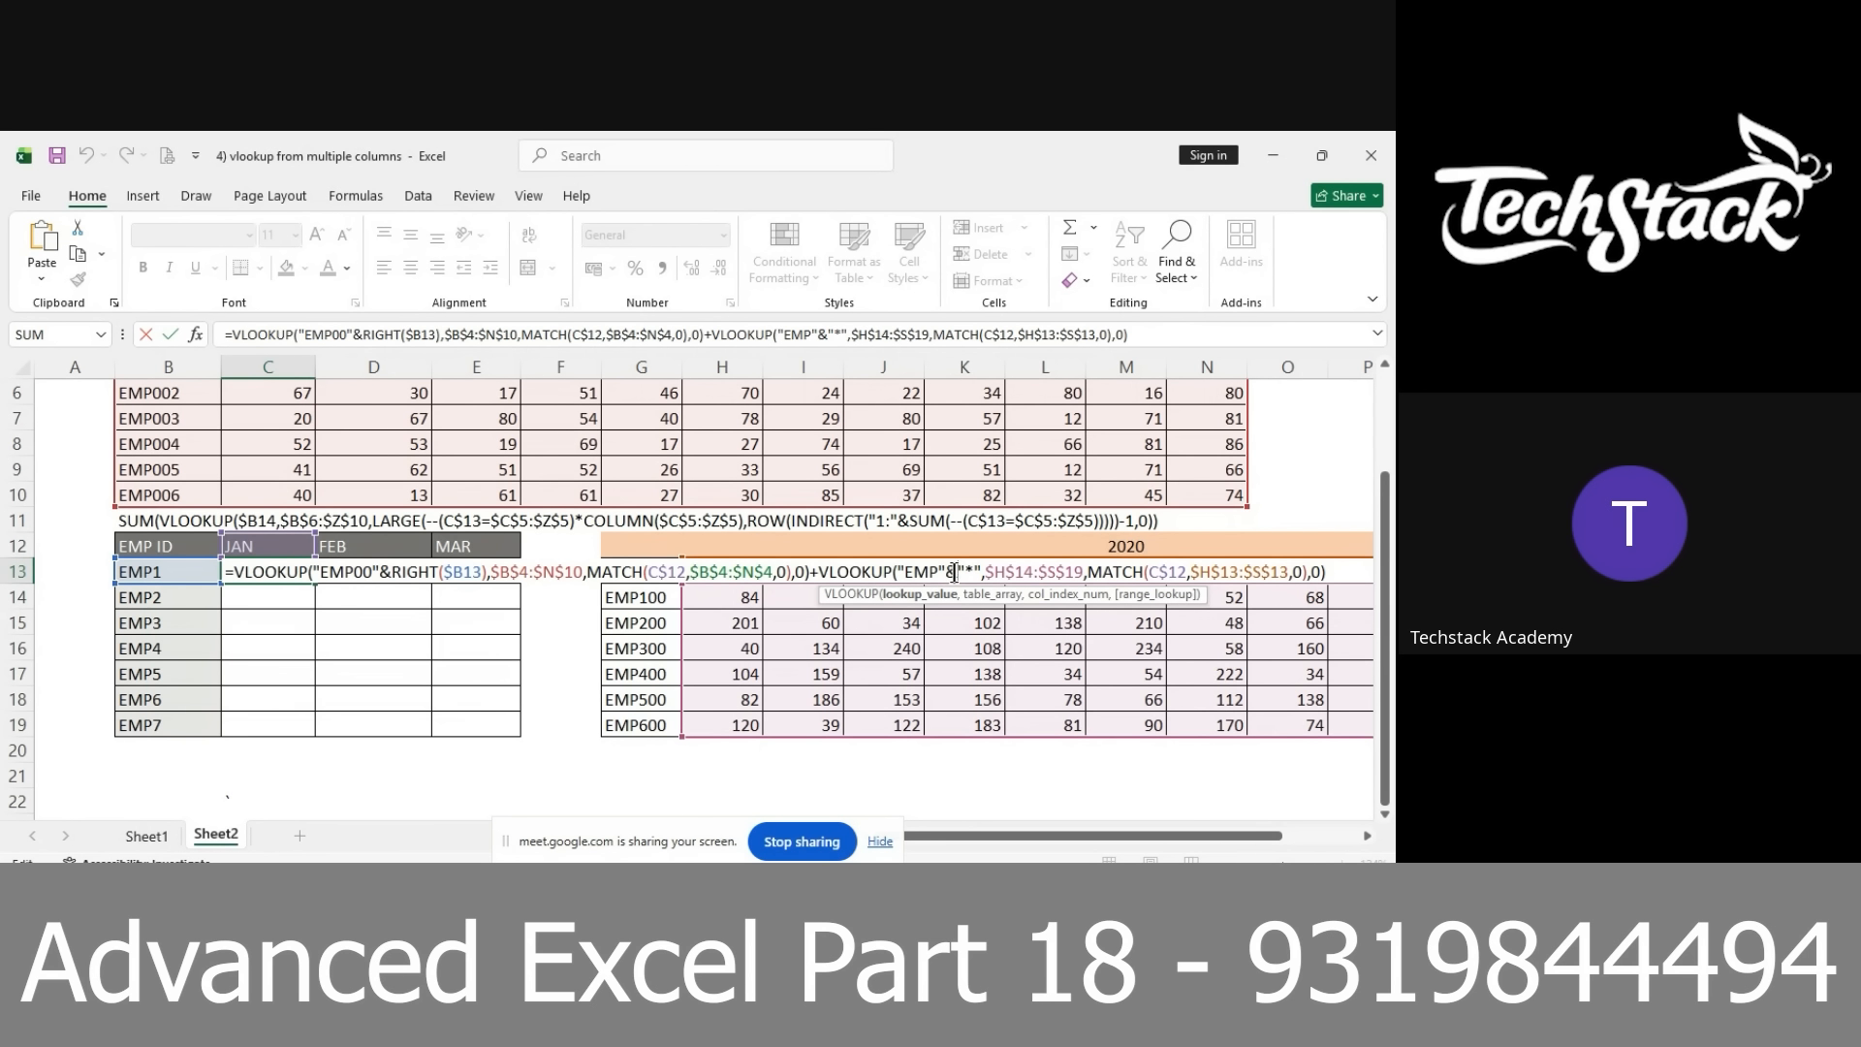
left_click_drag(897, 572, 944, 570)
key("BackSpace")
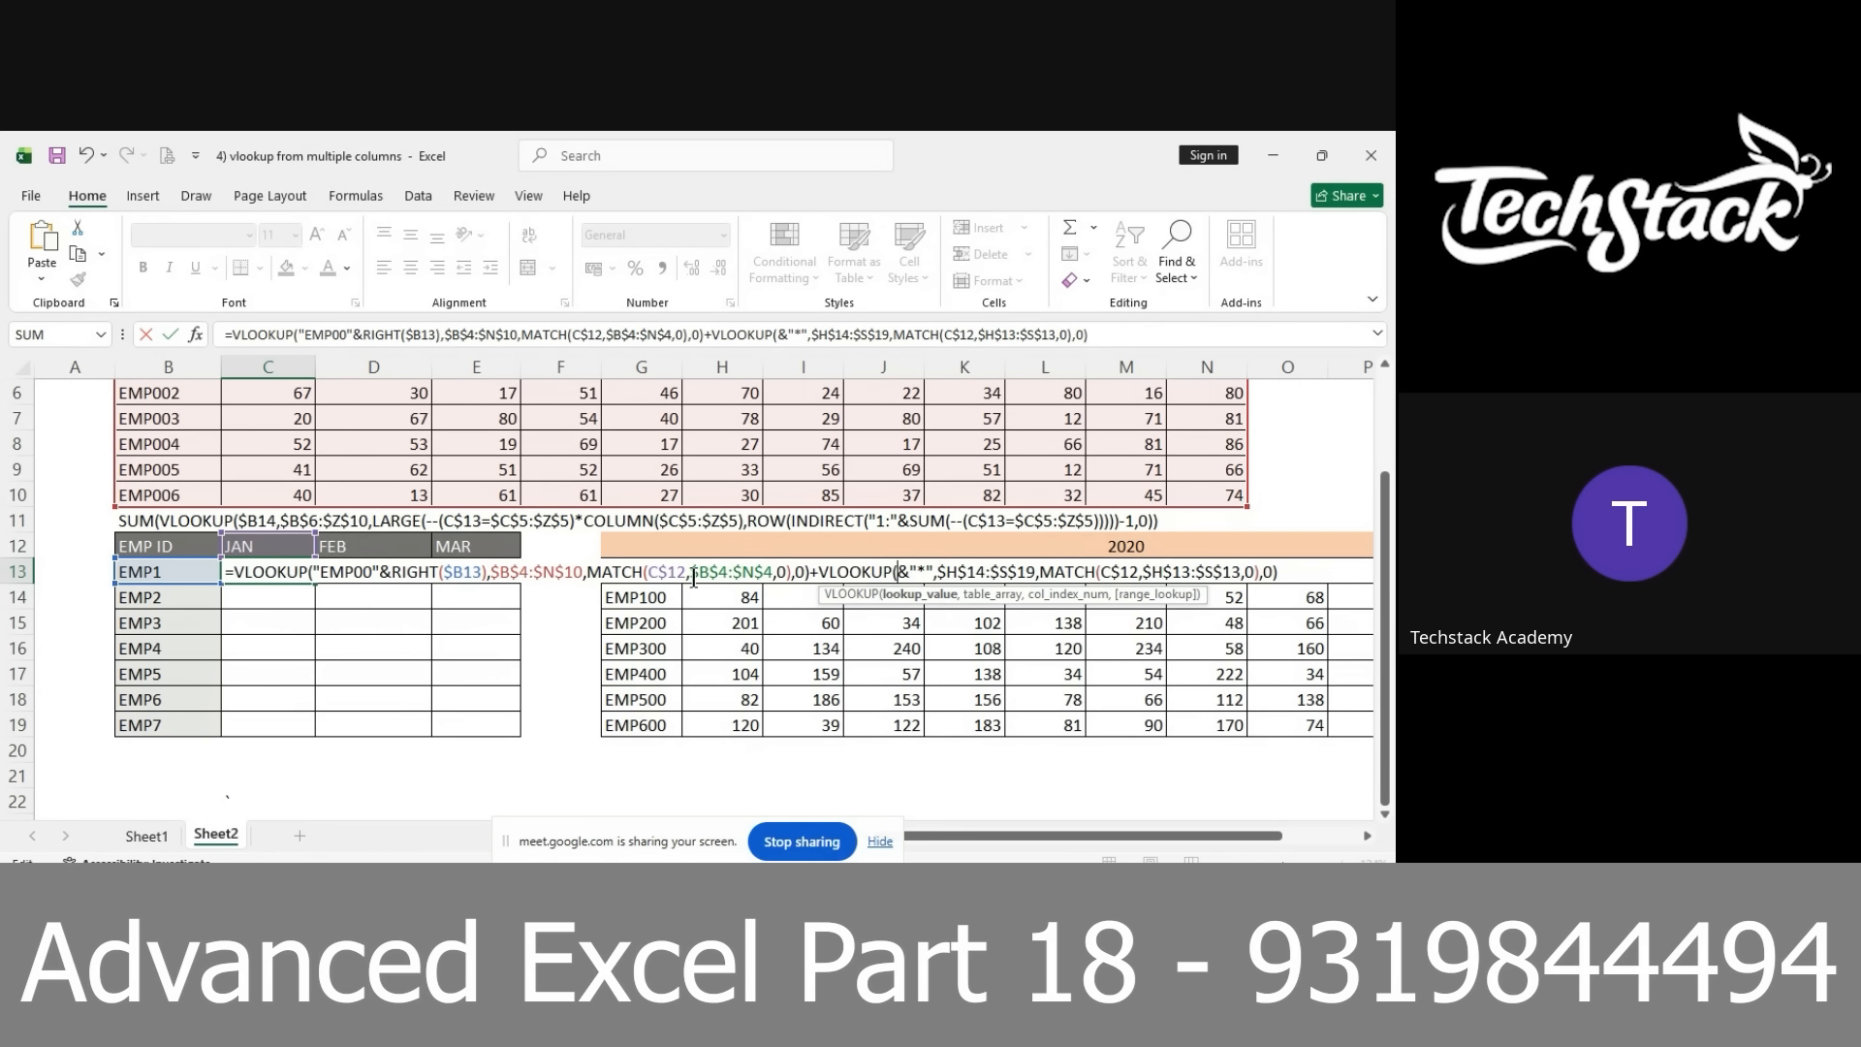
left_click(656, 599)
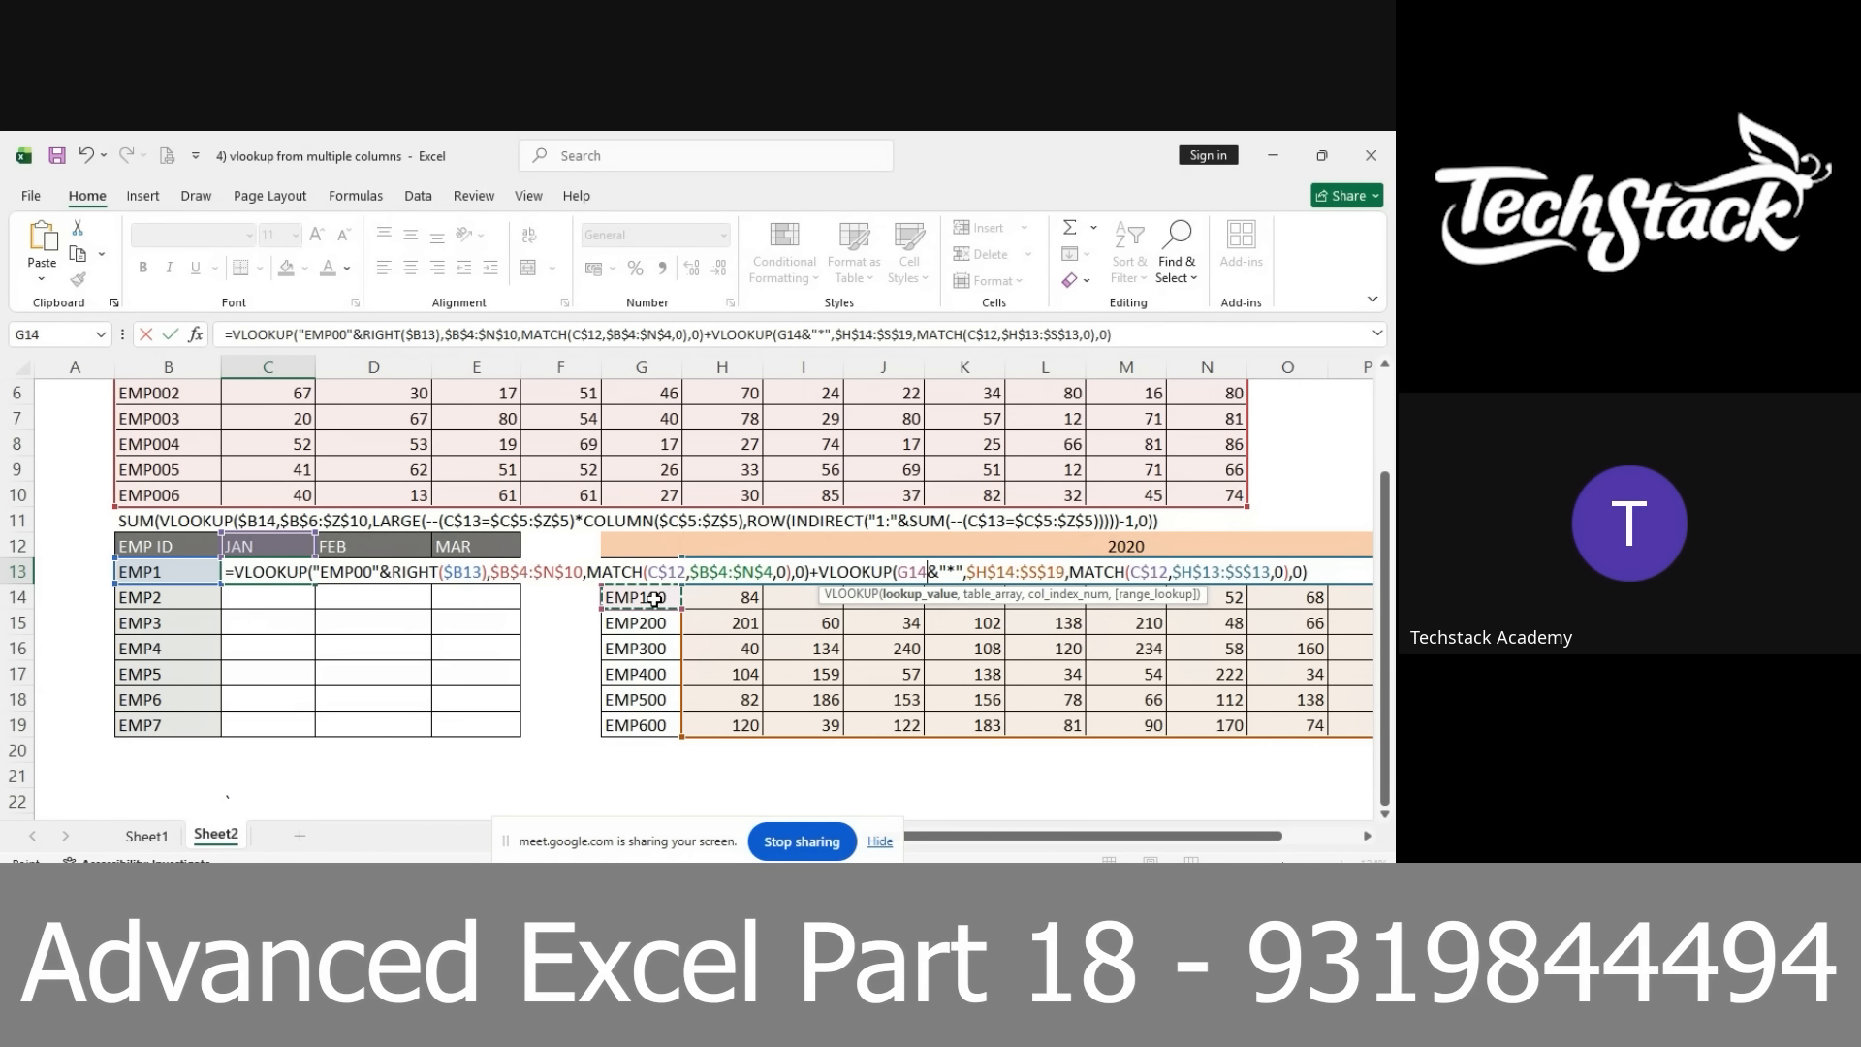
left_click(157, 571)
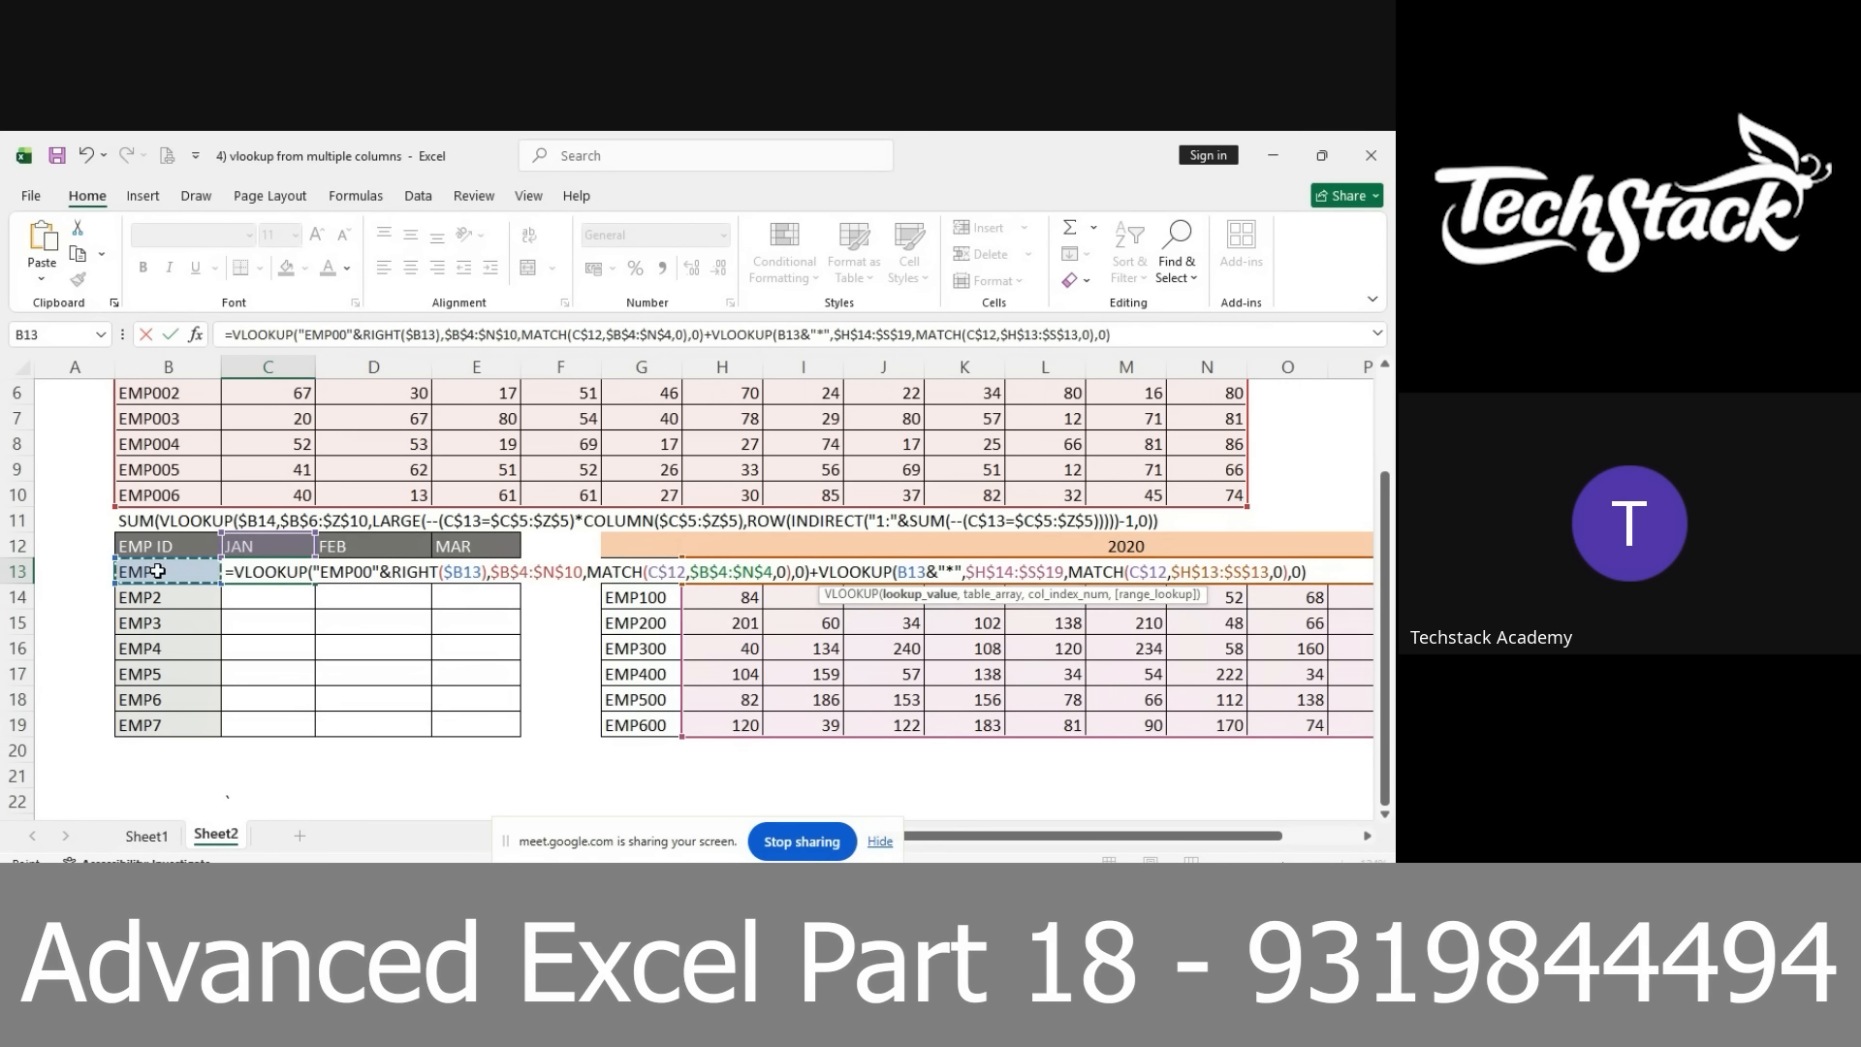
key("F4")
key("F4")
key("F4")
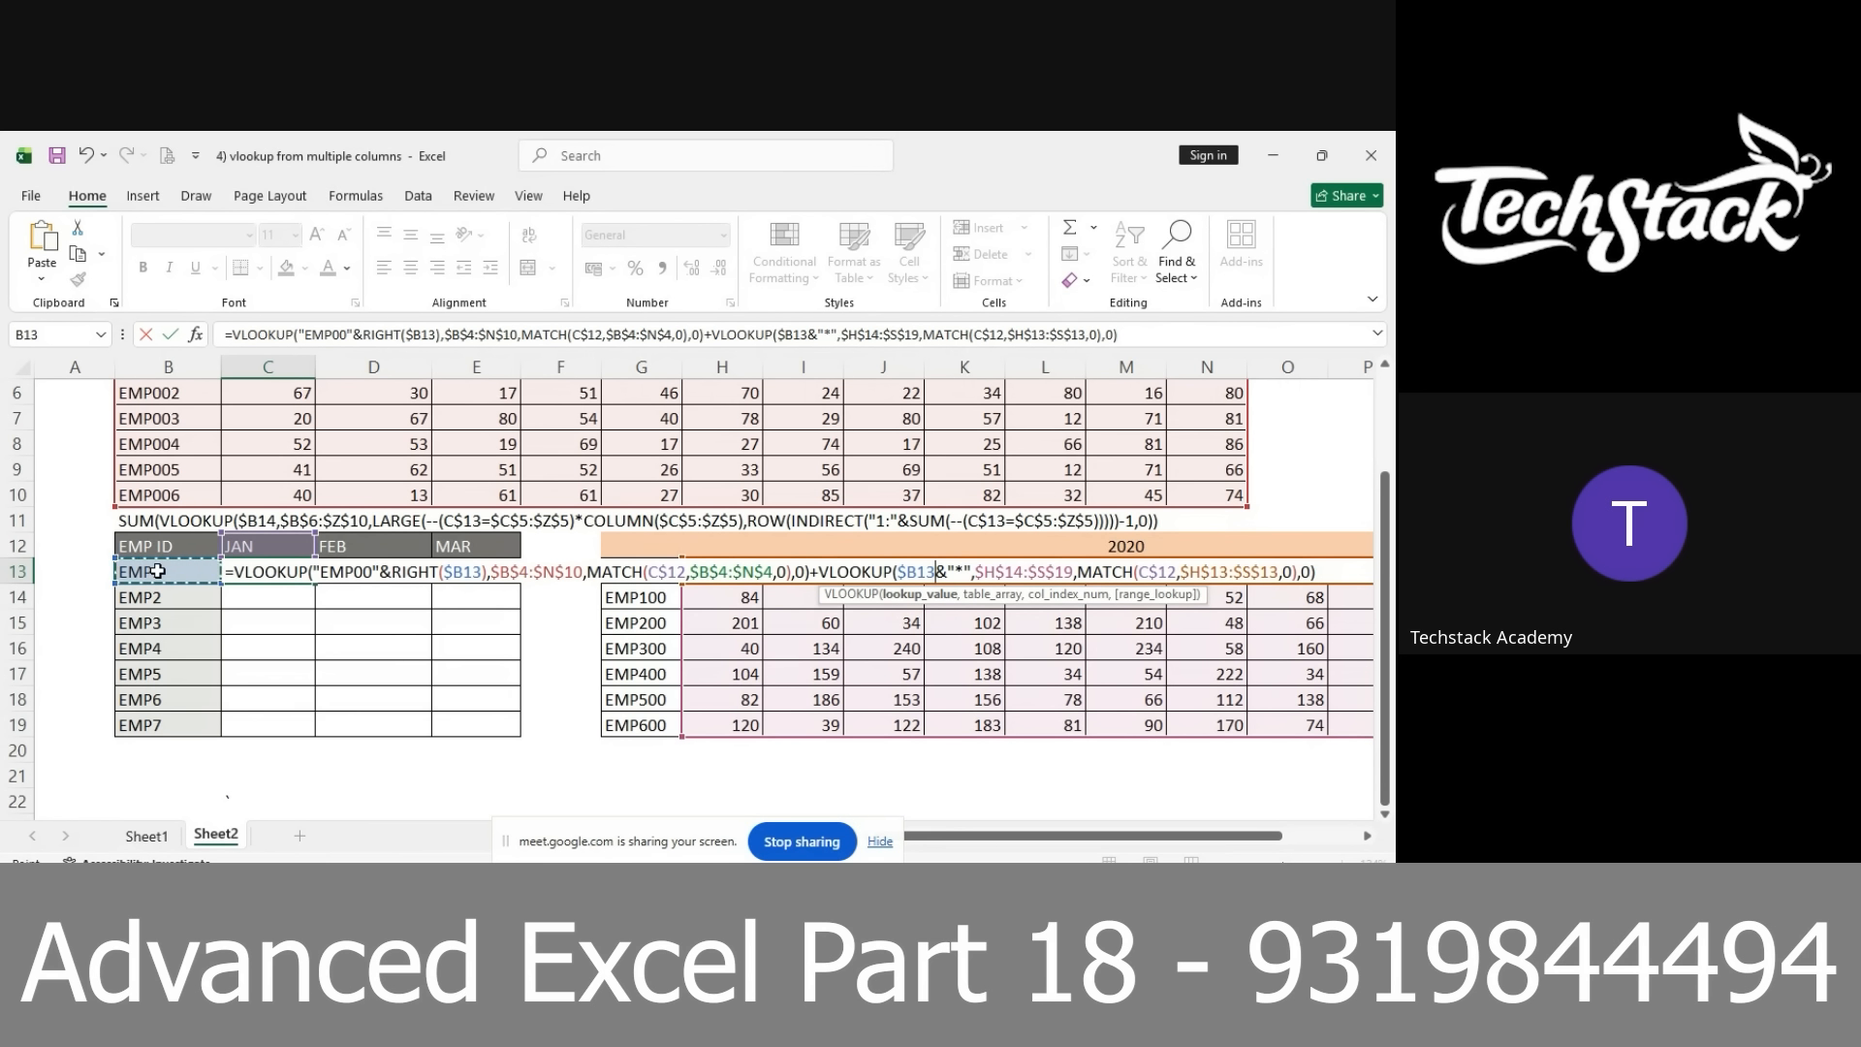
key("Return")
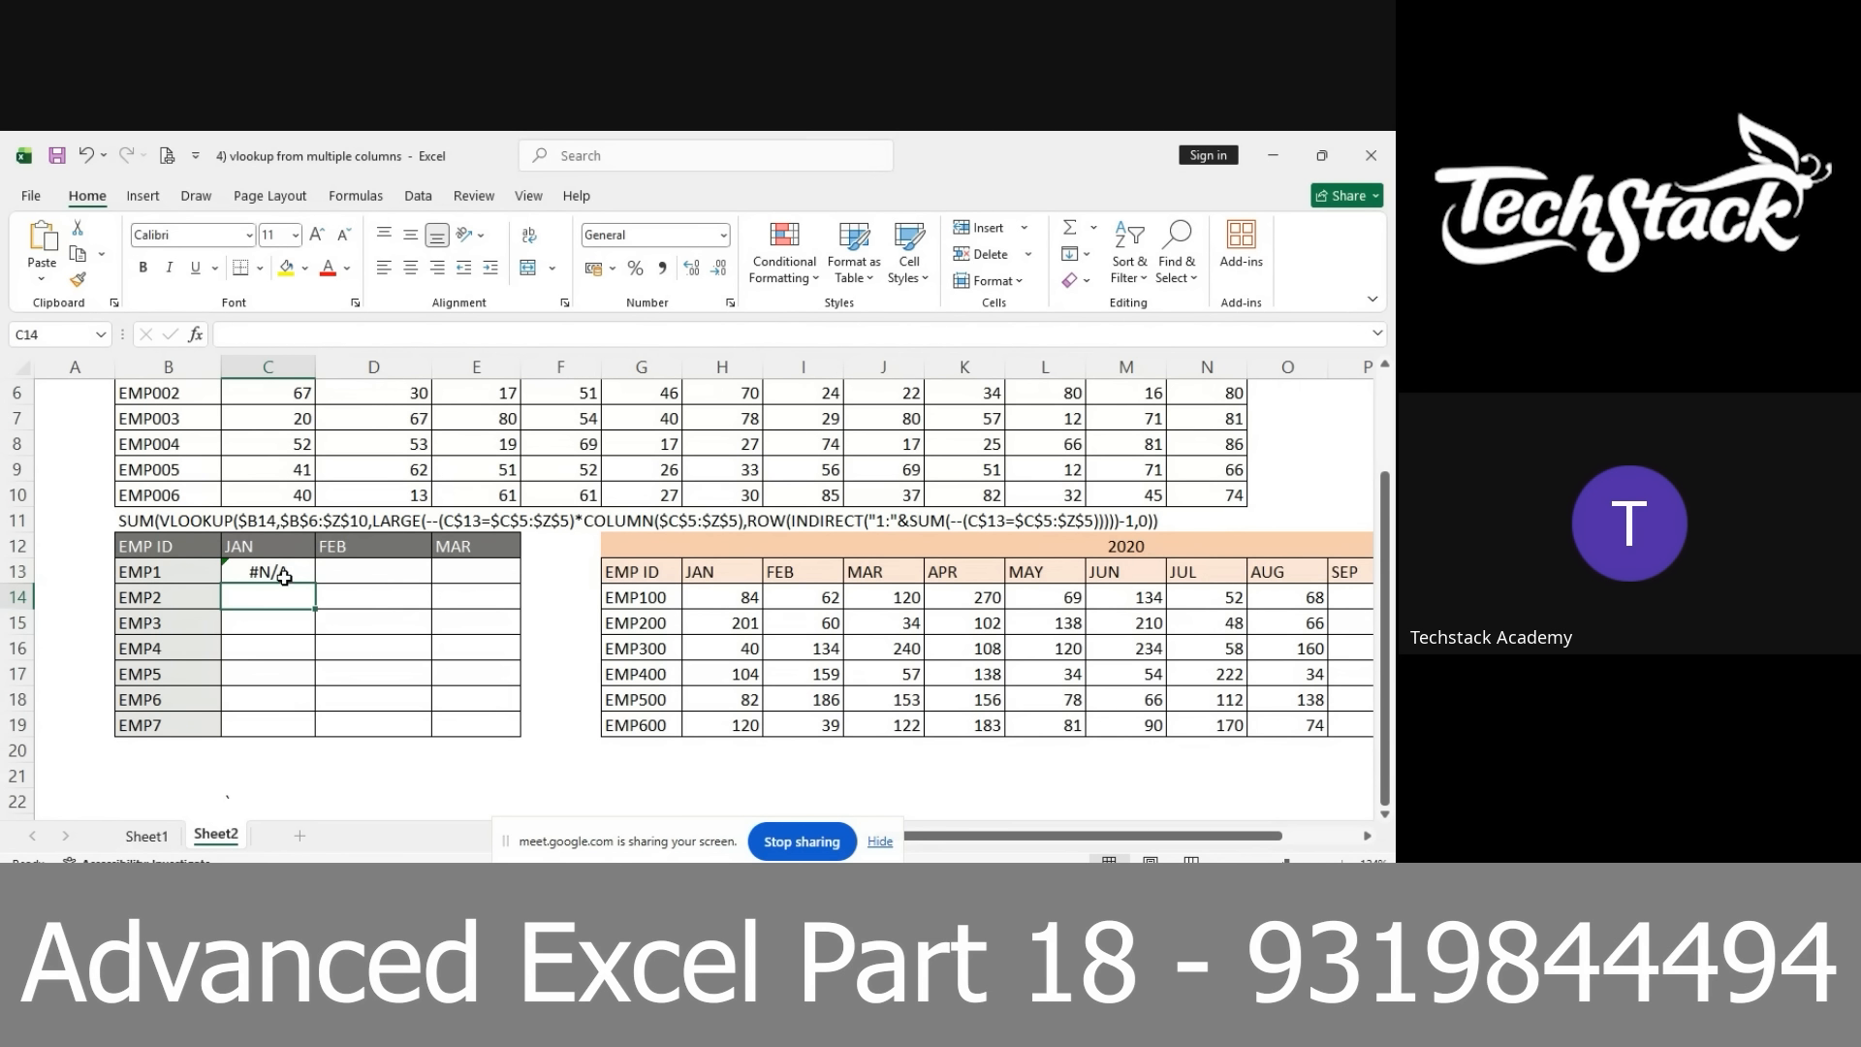
Reopen the C13 formula and delete the starting column letter H from the second MATCH range
double_click(283, 571)
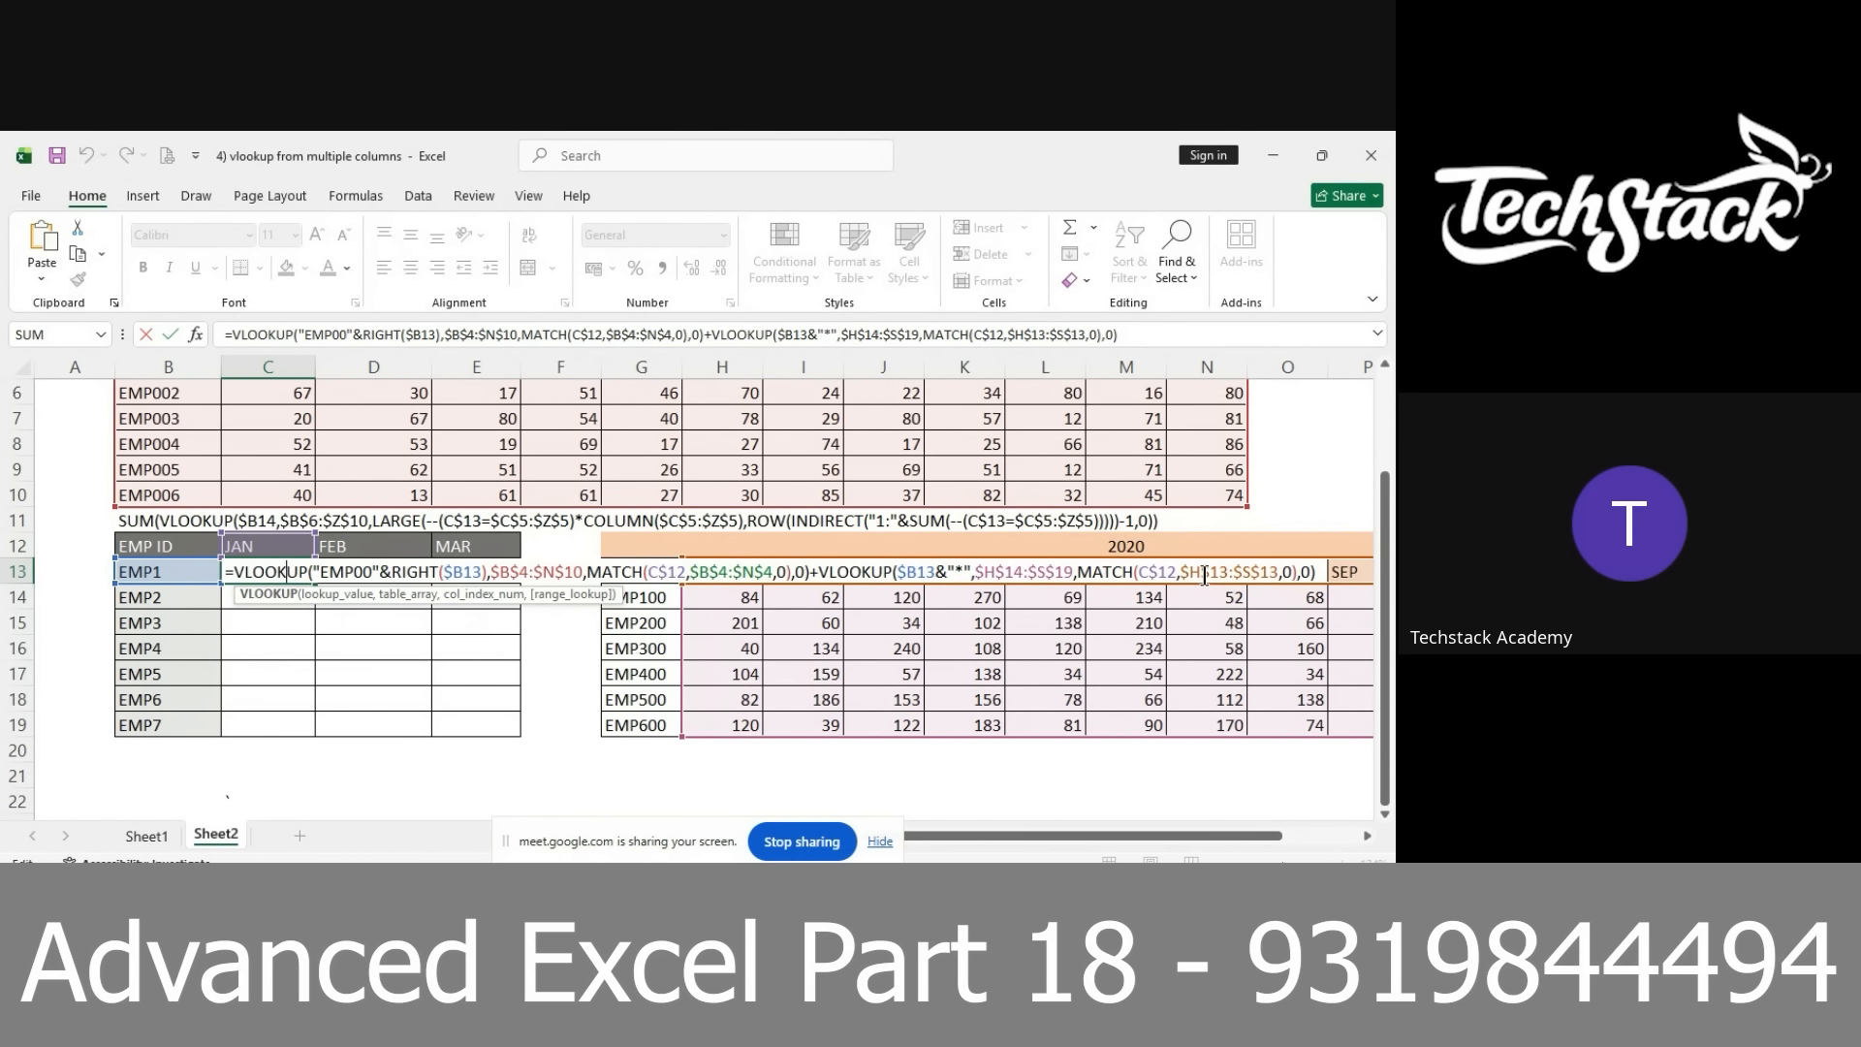
left_click(1202, 576)
key("BackSpace")
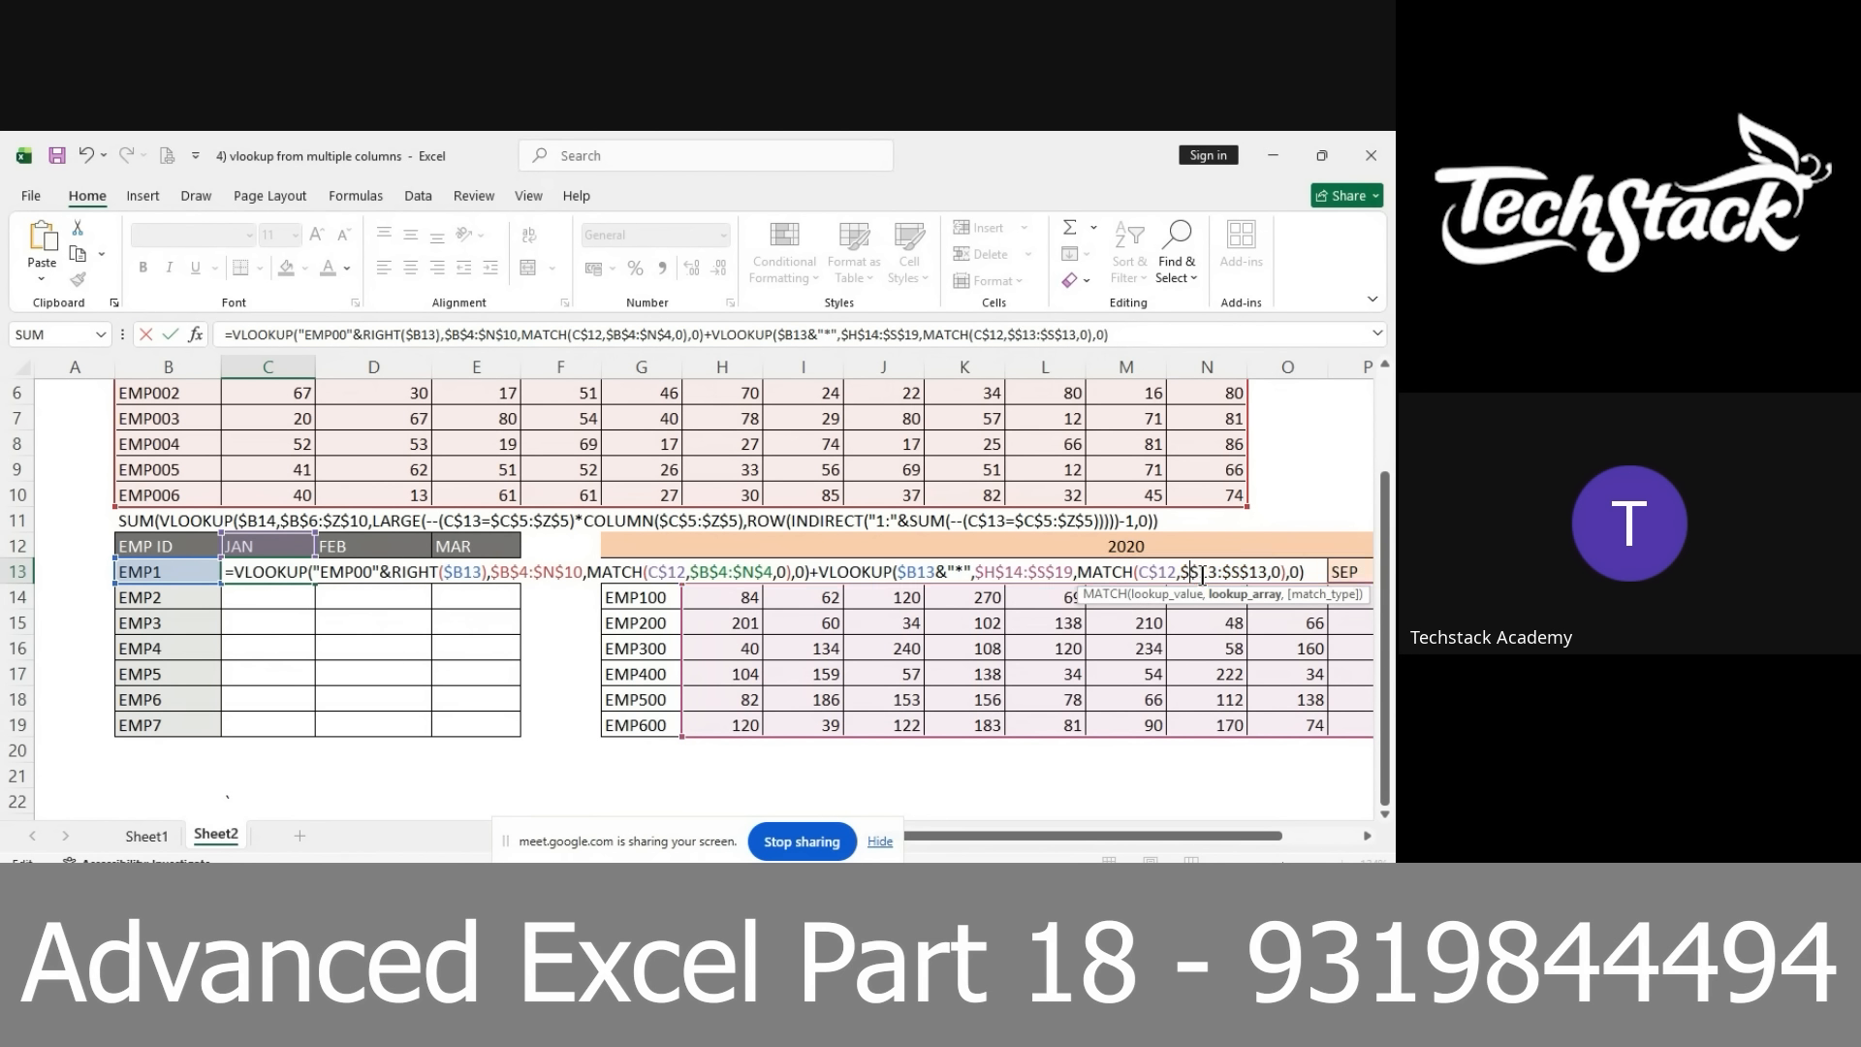